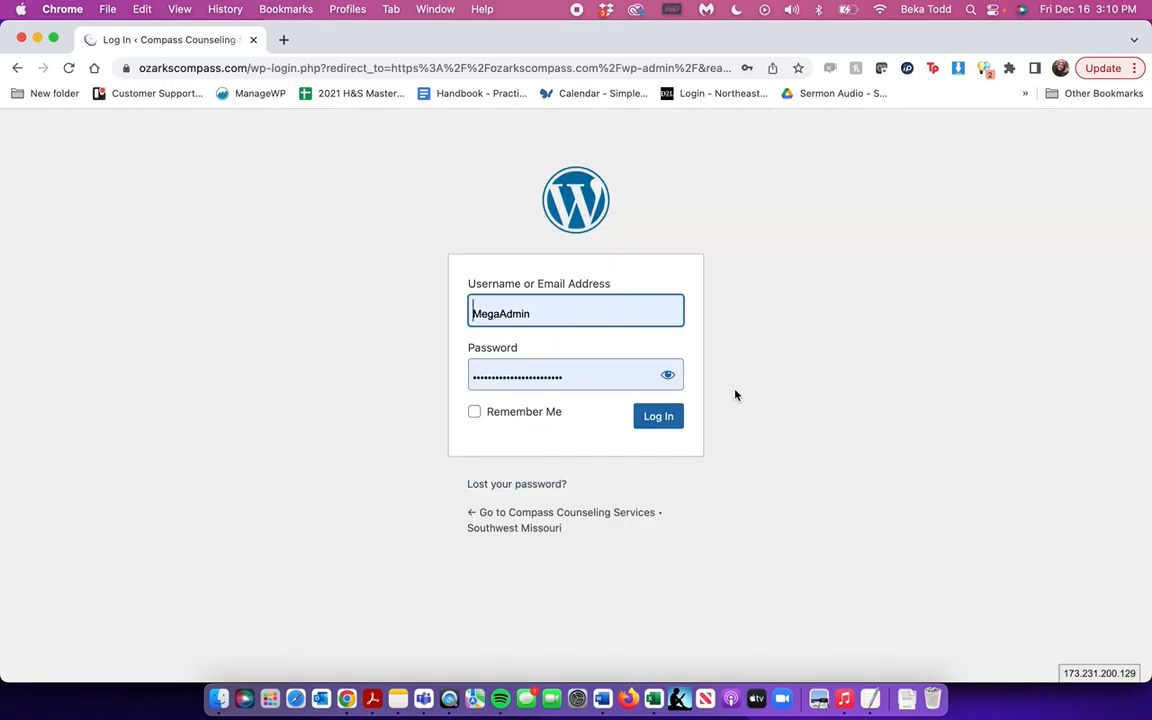
- Log in to the site's WordPress admin with the prefilled credentials and look over the dashboard and its admin sections
{"action": "left_click", "coordinate": [668, 416]}
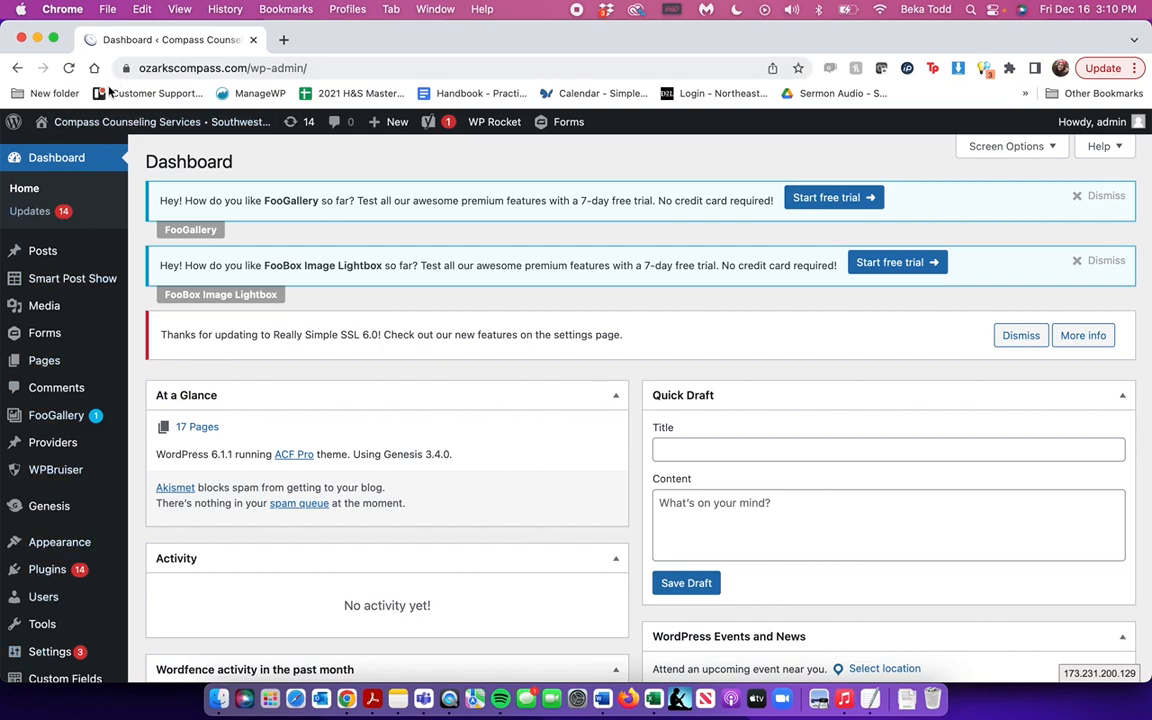
{"action": "scroll", "coordinate": [68, 347], "scroll_direction": "down", "scroll_amount": 10}
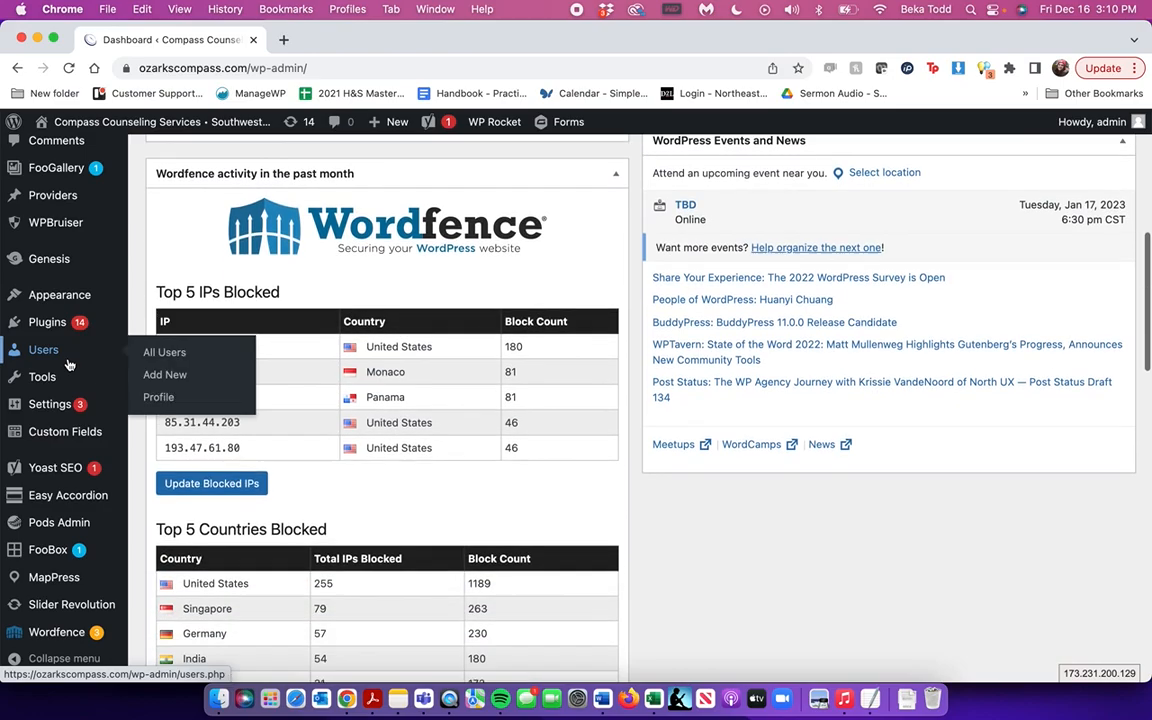
{"action": "scroll", "coordinate": [62, 336], "scroll_direction": "up", "scroll_amount": 10}
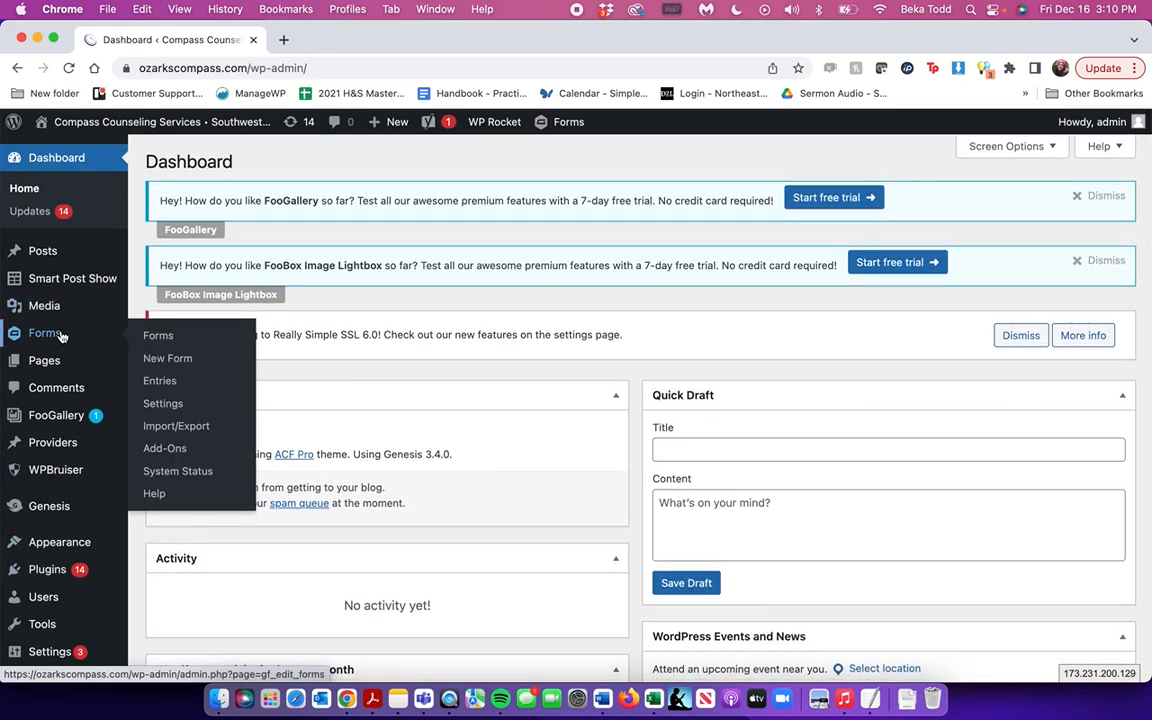
{"action": "mouse_move", "coordinate": [55, 502]}
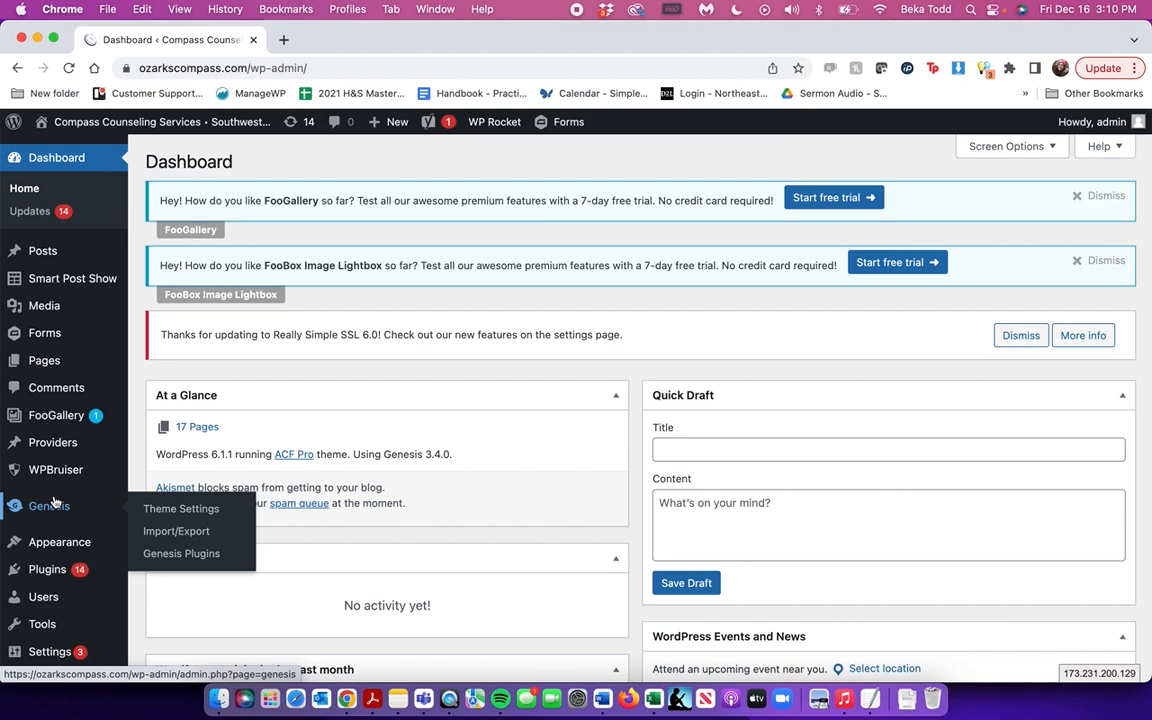
- Open the live Compass Counseling Services site in a separate browser tab and look through its homepage
{"action": "right_click", "coordinate": [203, 124]}
{"action": "left_click", "coordinate": [227, 137]}
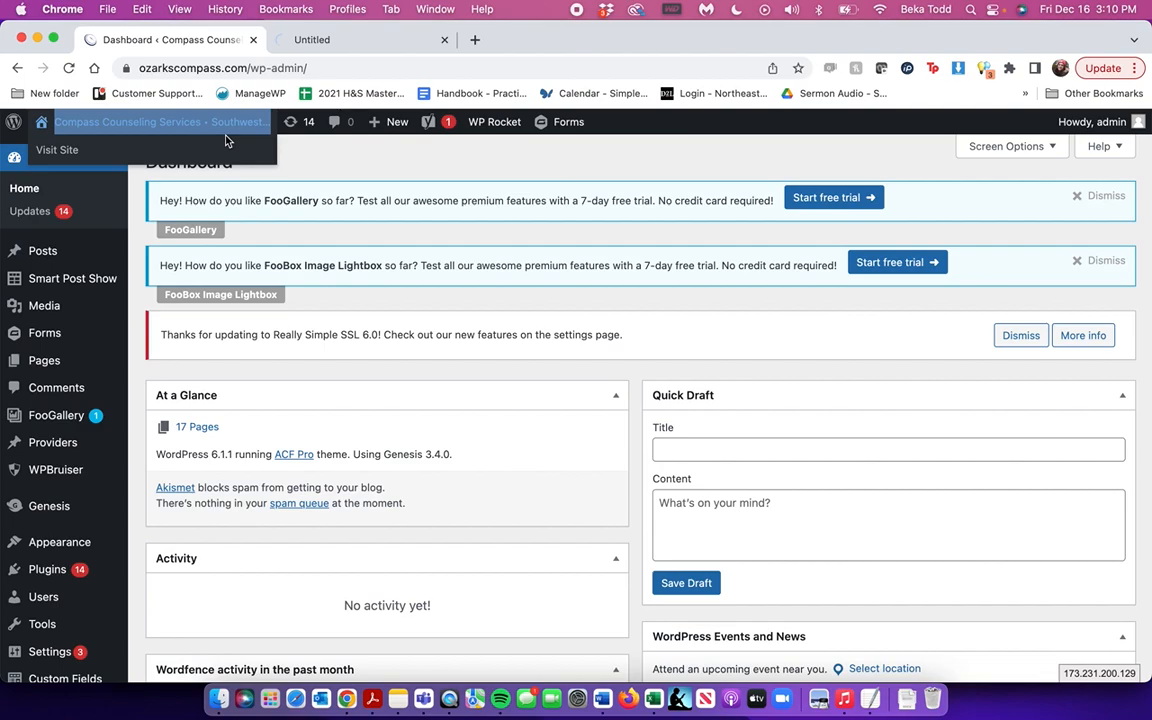
{"action": "left_click", "coordinate": [329, 40]}
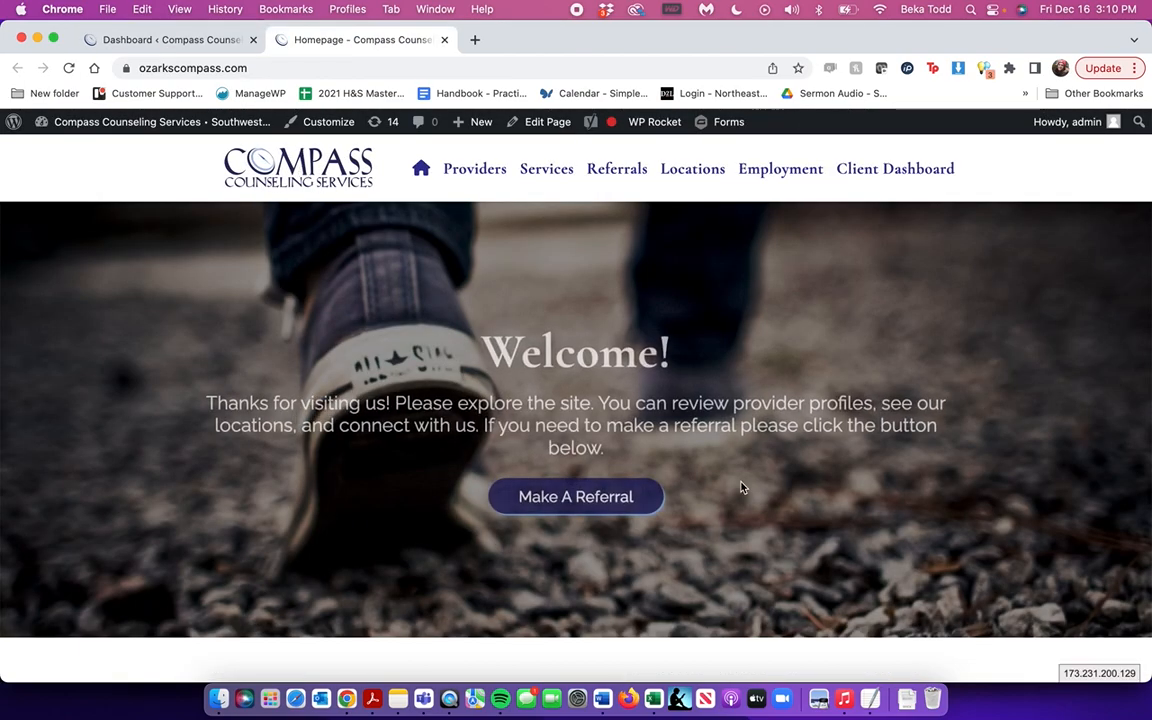
{"action": "scroll", "coordinate": [683, 481], "scroll_direction": "down", "scroll_amount": 3}
{"action": "scroll", "coordinate": [683, 481], "scroll_direction": "down", "scroll_amount": 10}
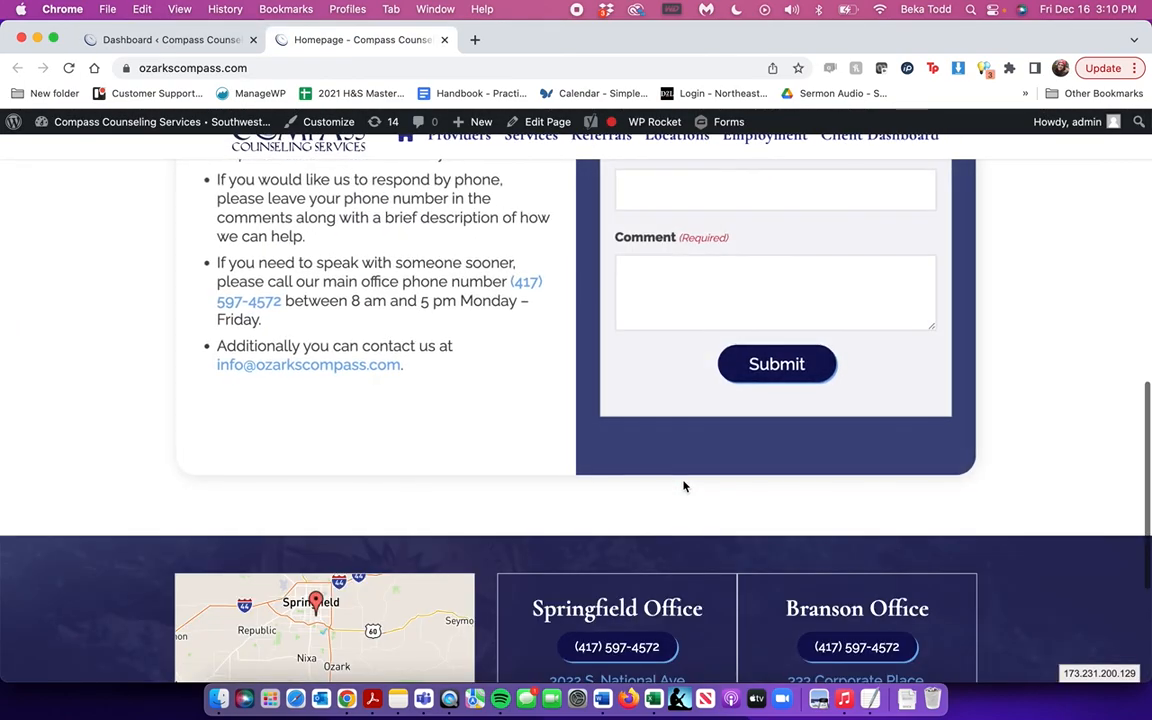
{"action": "scroll", "coordinate": [683, 484], "scroll_direction": "up", "scroll_amount": 15}
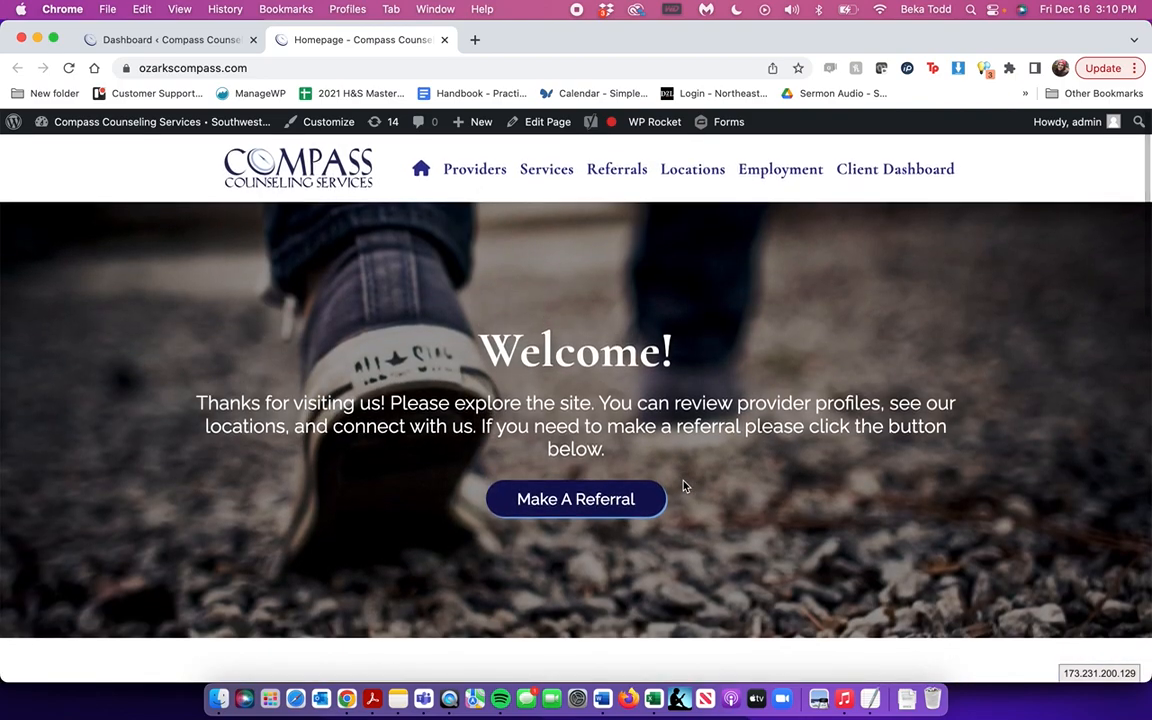
- Return to the WordPress dashboard and review the available WordPress and plugin updates
{"action": "left_click", "coordinate": [187, 45]}
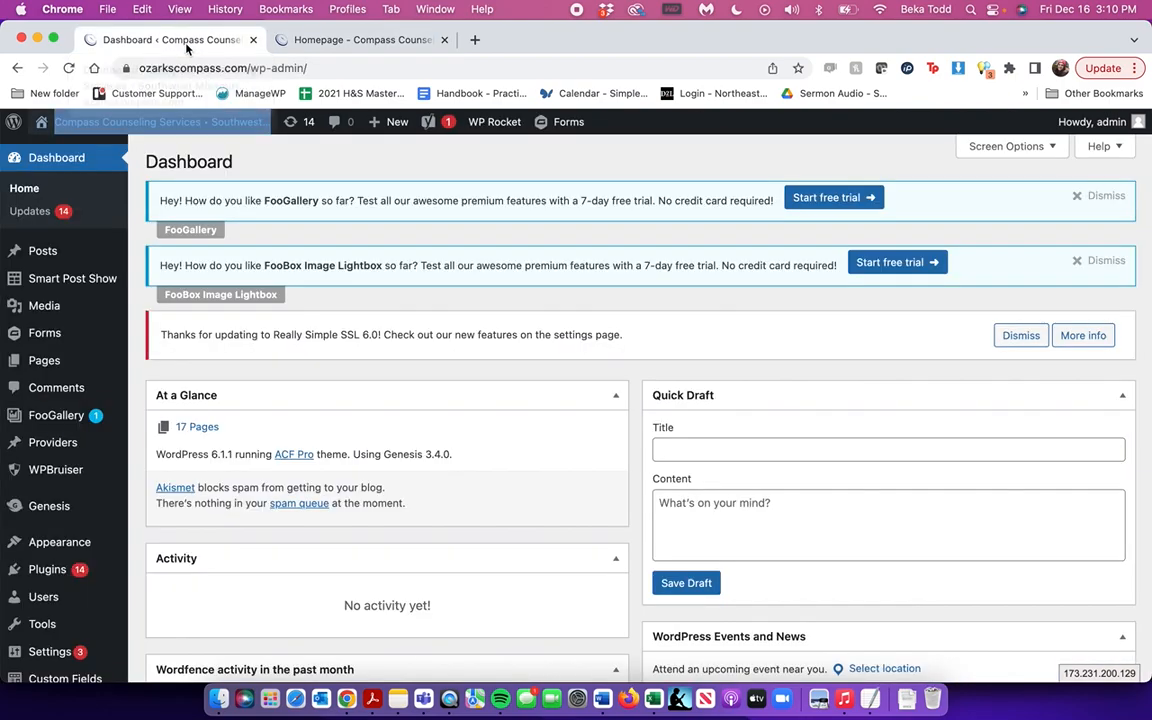
{"action": "left_click", "coordinate": [30, 211]}
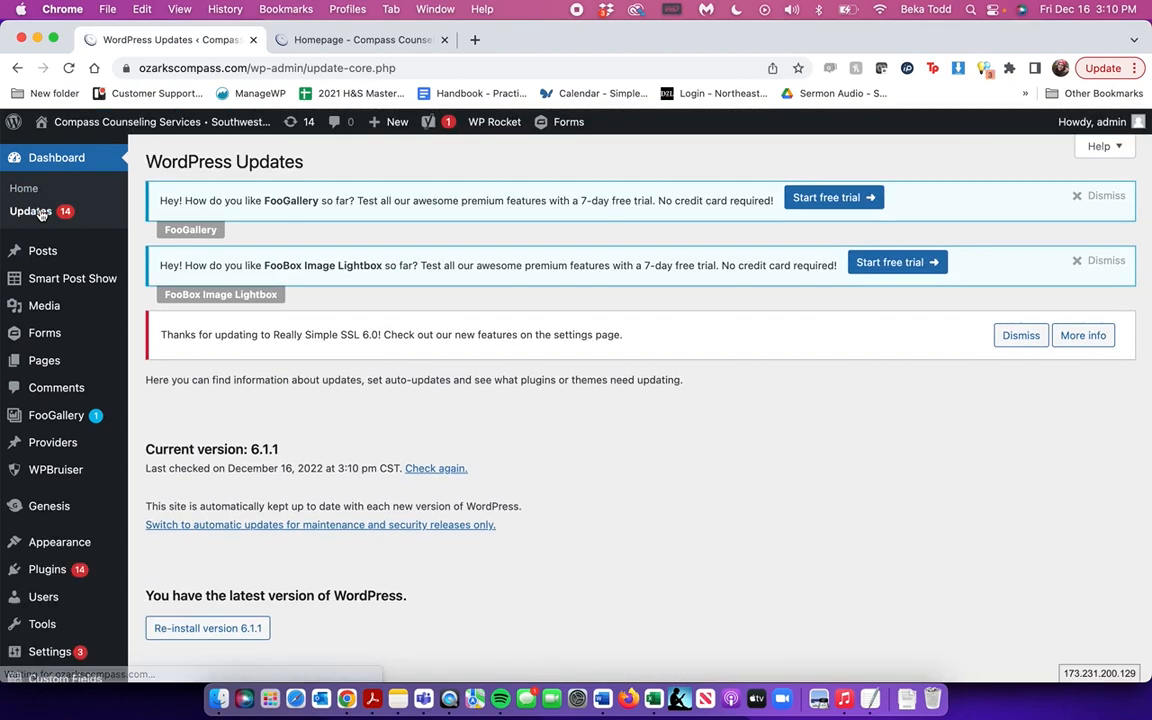
{"action": "scroll", "coordinate": [463, 338], "scroll_direction": "down", "scroll_amount": 20}
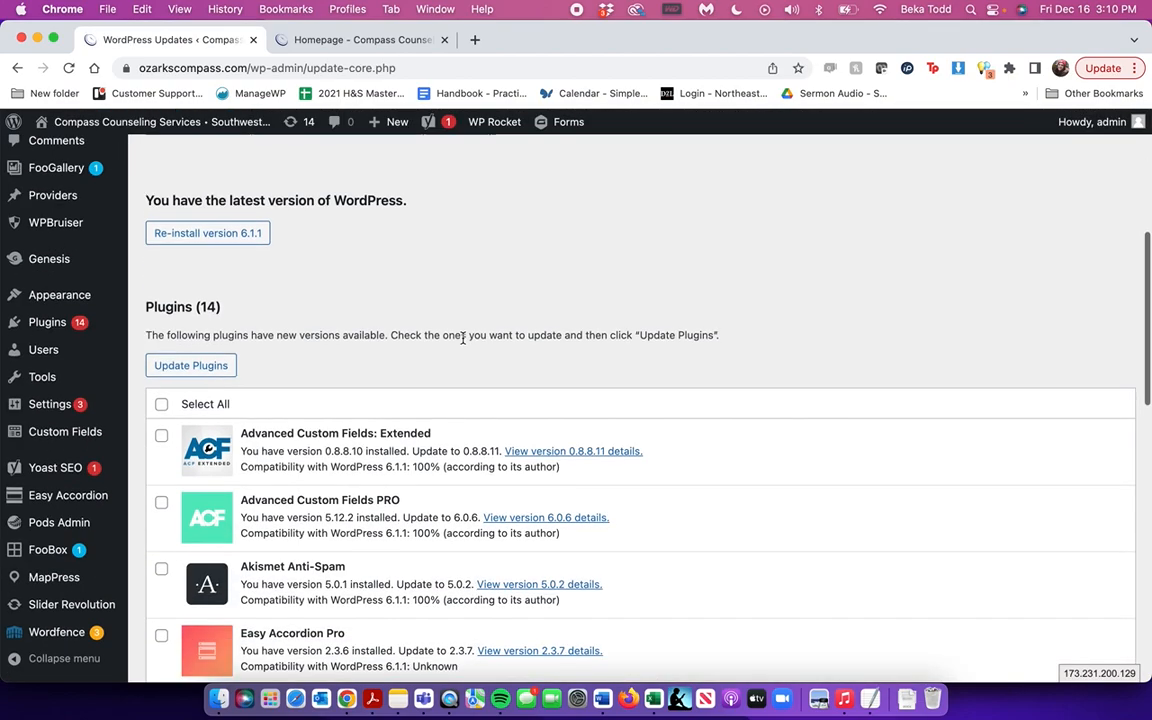
{"action": "scroll", "coordinate": [463, 338], "scroll_direction": "up", "scroll_amount": 20}
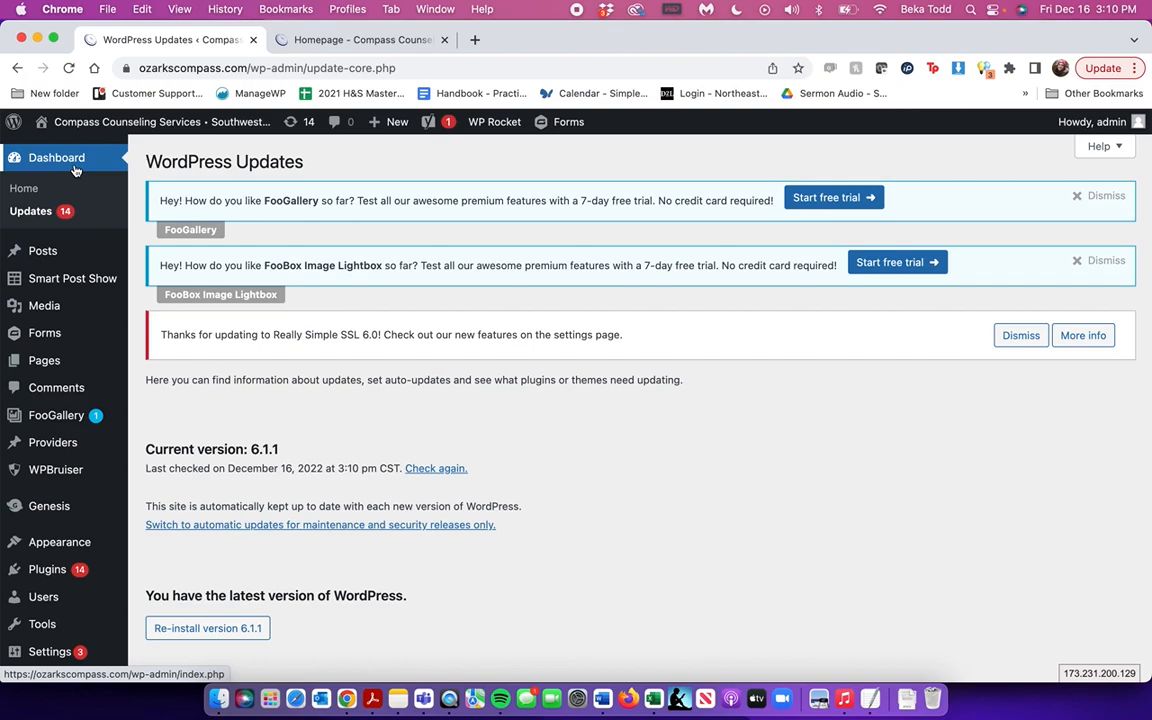
- Open the list of all posts and look at the Media and Smart Post Show options
{"action": "left_click", "coordinate": [42, 249]}
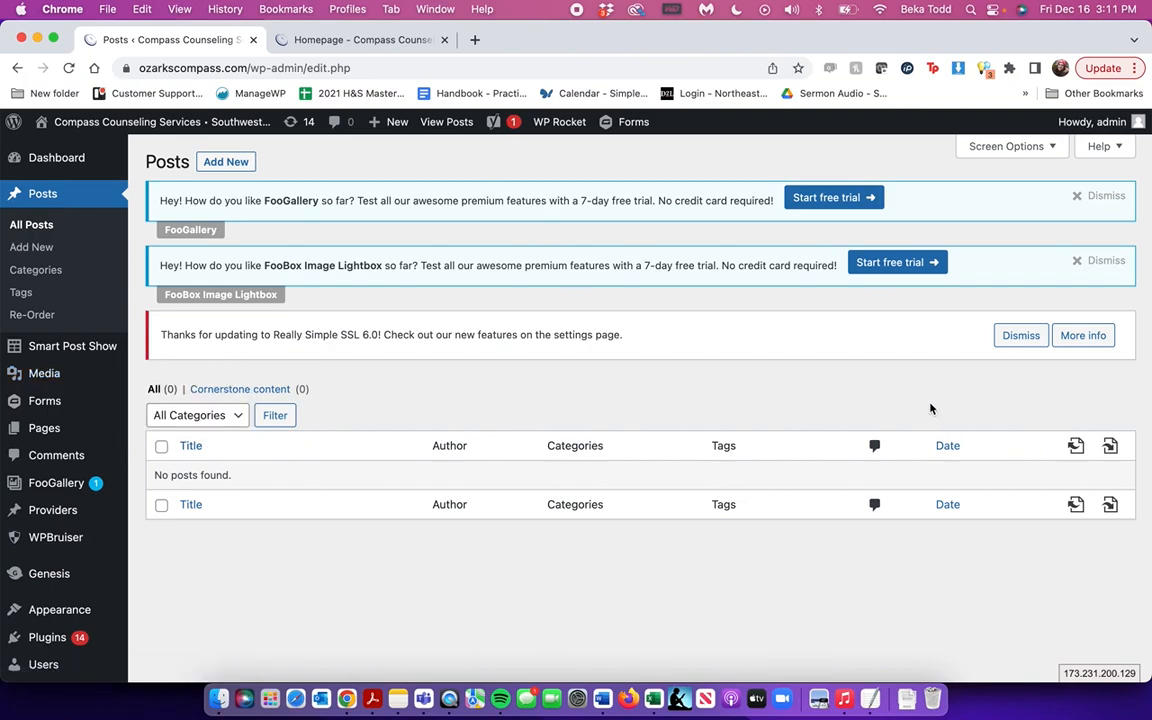
{"action": "mouse_move", "coordinate": [64, 381]}
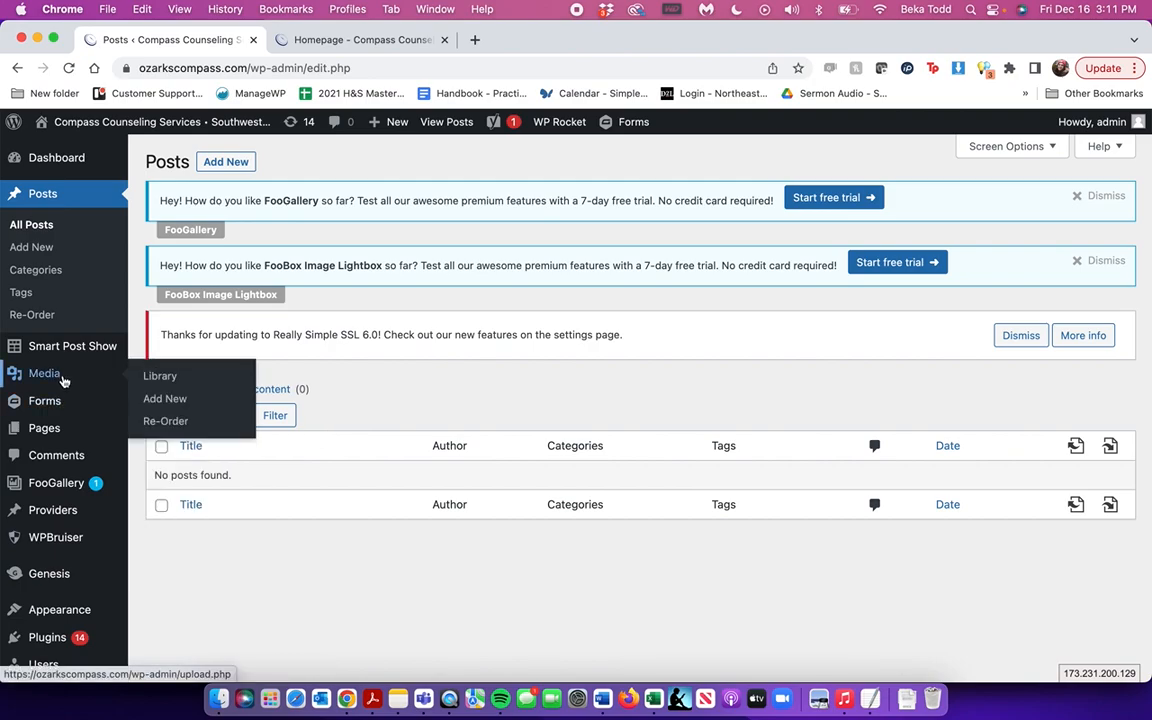
{"action": "mouse_move", "coordinate": [77, 346]}
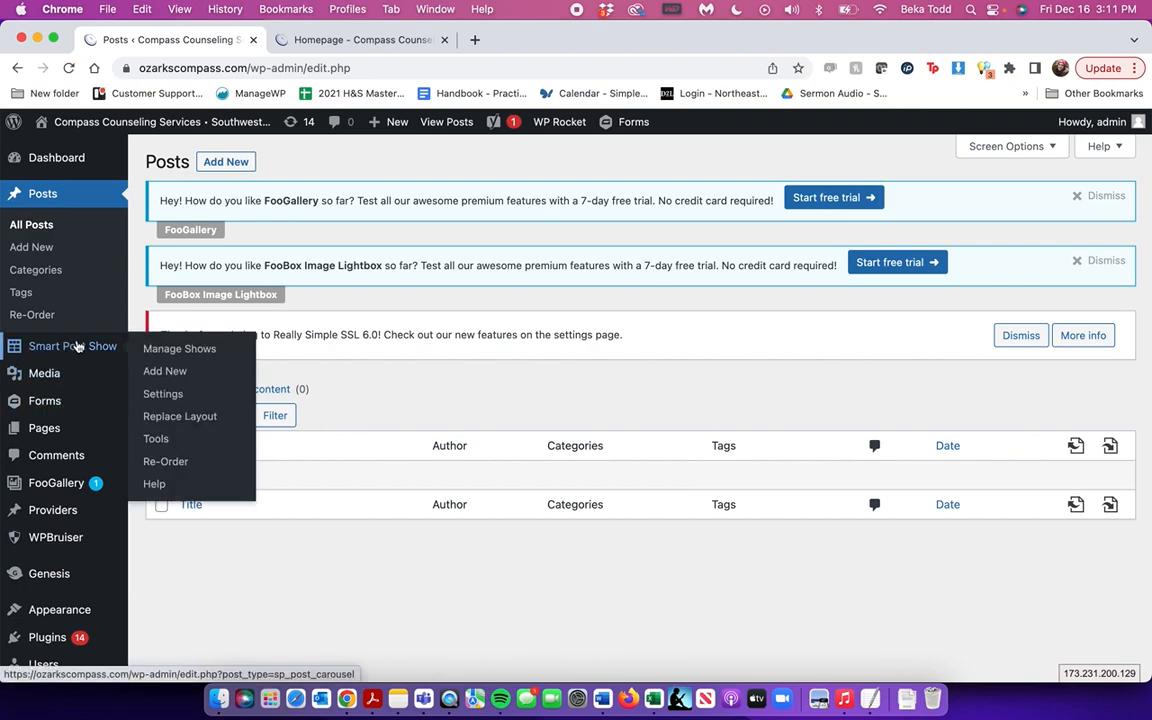
- Open the Media Library and look through the uploaded images and documents
{"action": "left_click", "coordinate": [44, 381]}
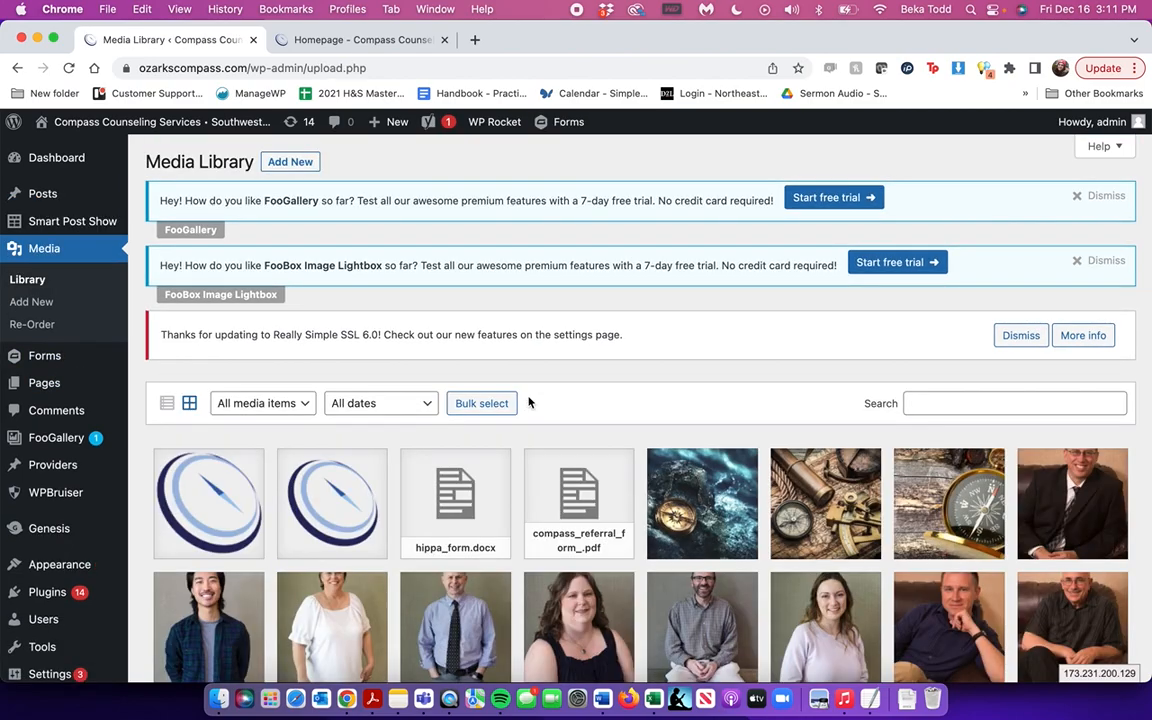
{"action": "scroll", "coordinate": [529, 402], "scroll_direction": "down", "scroll_amount": 2}
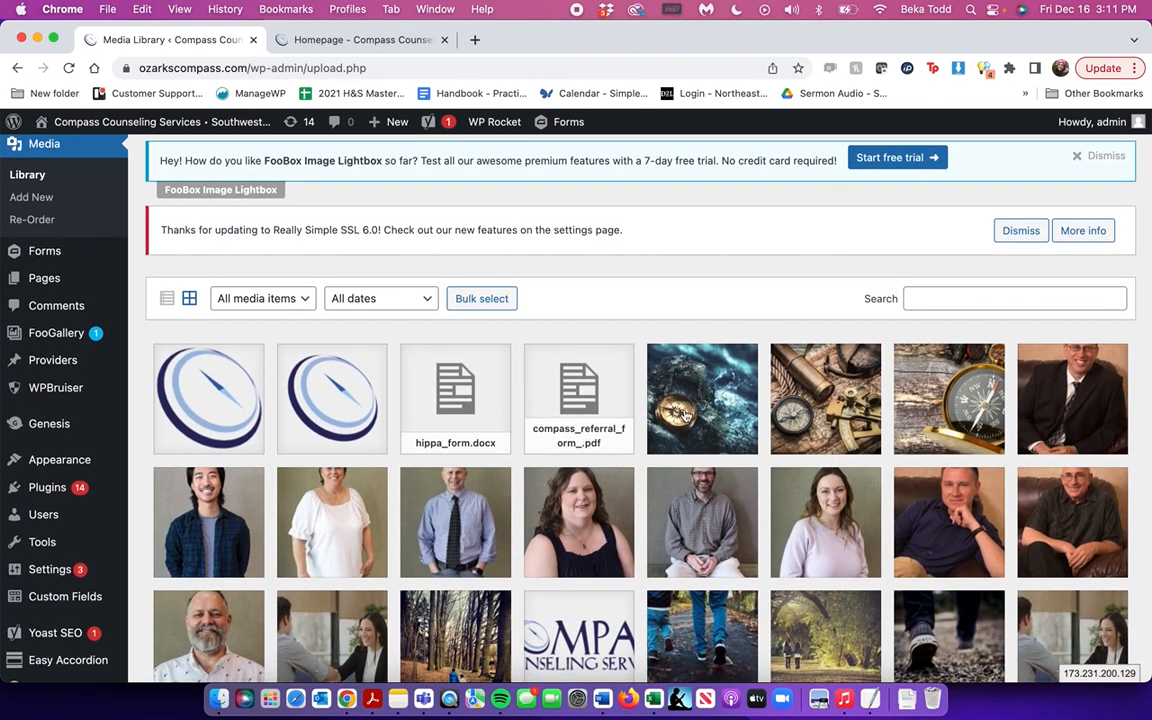
{"action": "scroll", "coordinate": [685, 415], "scroll_direction": "down", "scroll_amount": 5}
{"action": "scroll", "coordinate": [685, 415], "scroll_direction": "up", "scroll_amount": 8}
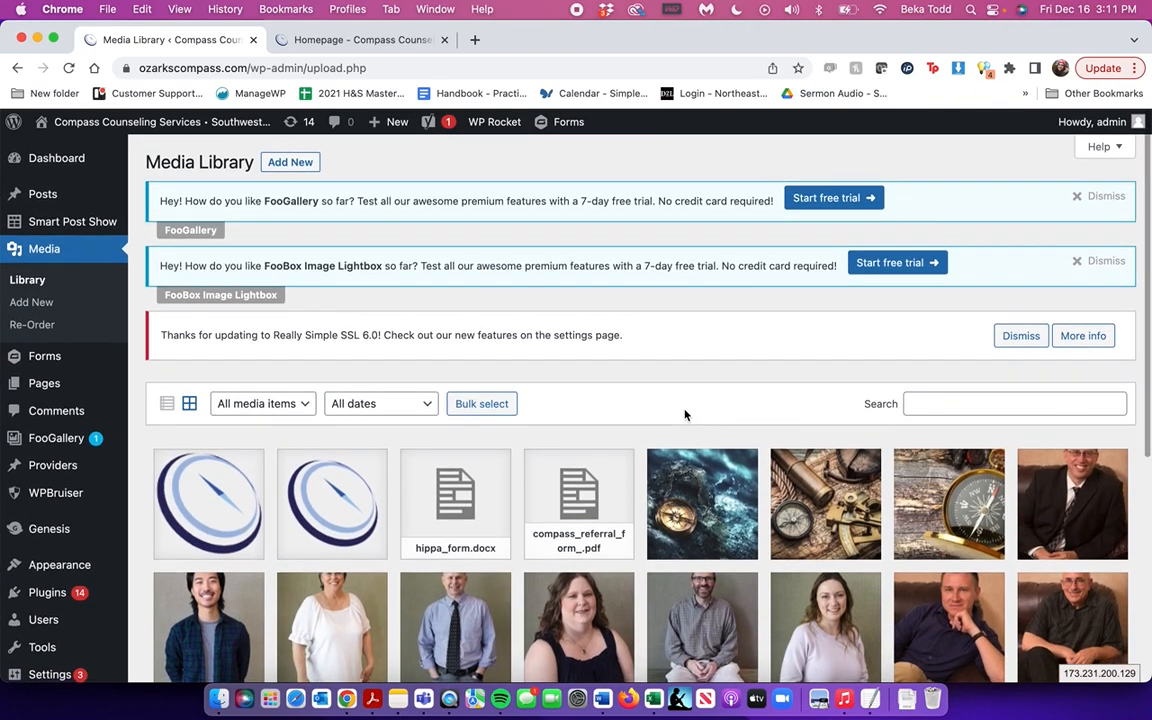
{"action": "scroll", "coordinate": [685, 415], "scroll_direction": "down", "scroll_amount": 3}
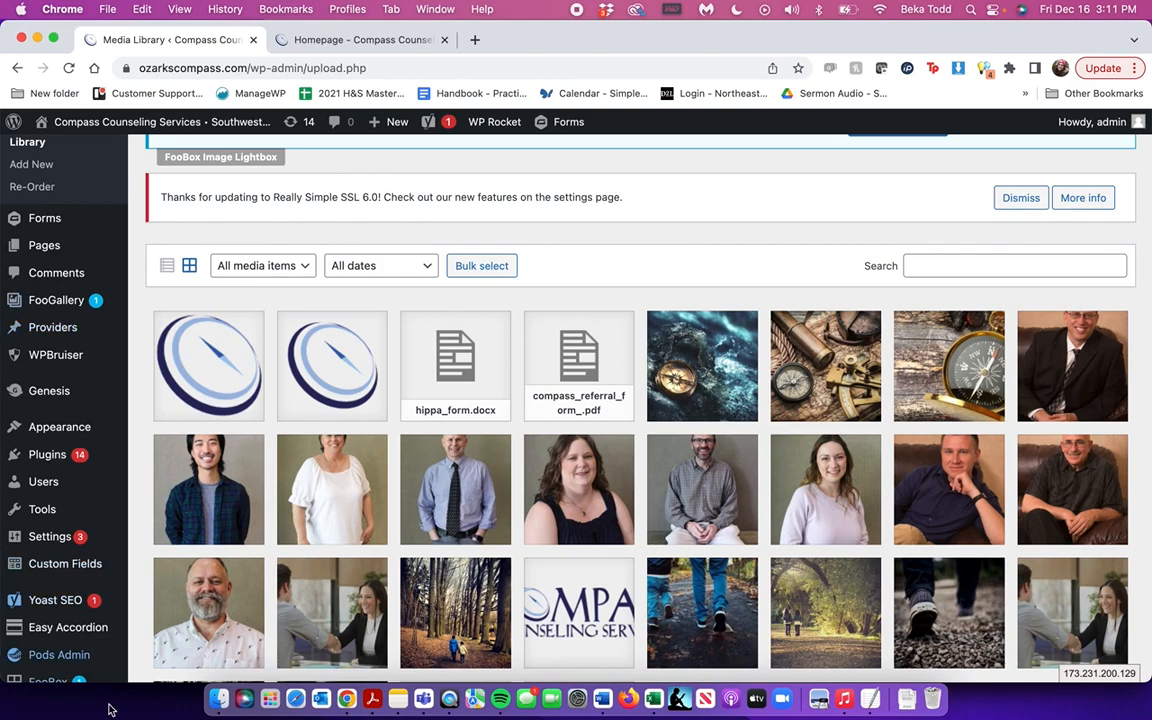
{"action": "scroll", "coordinate": [20, 320], "scroll_direction": "up", "scroll_amount": 3}
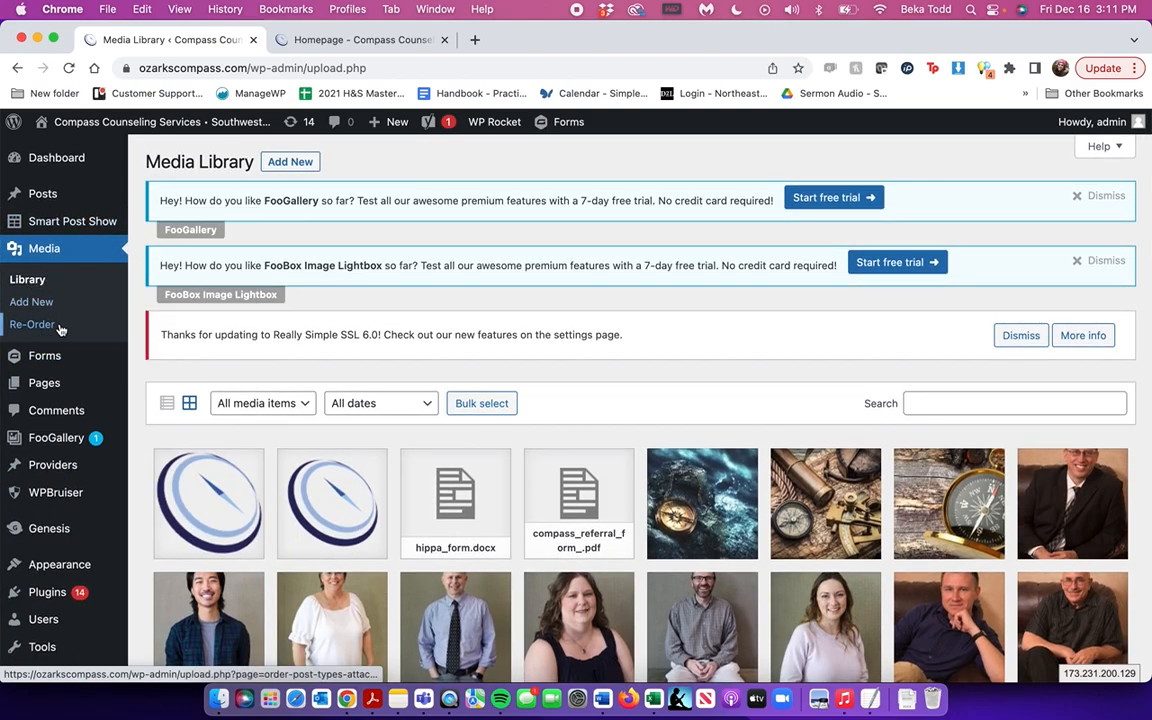
{"action": "mouse_move", "coordinate": [46, 391]}
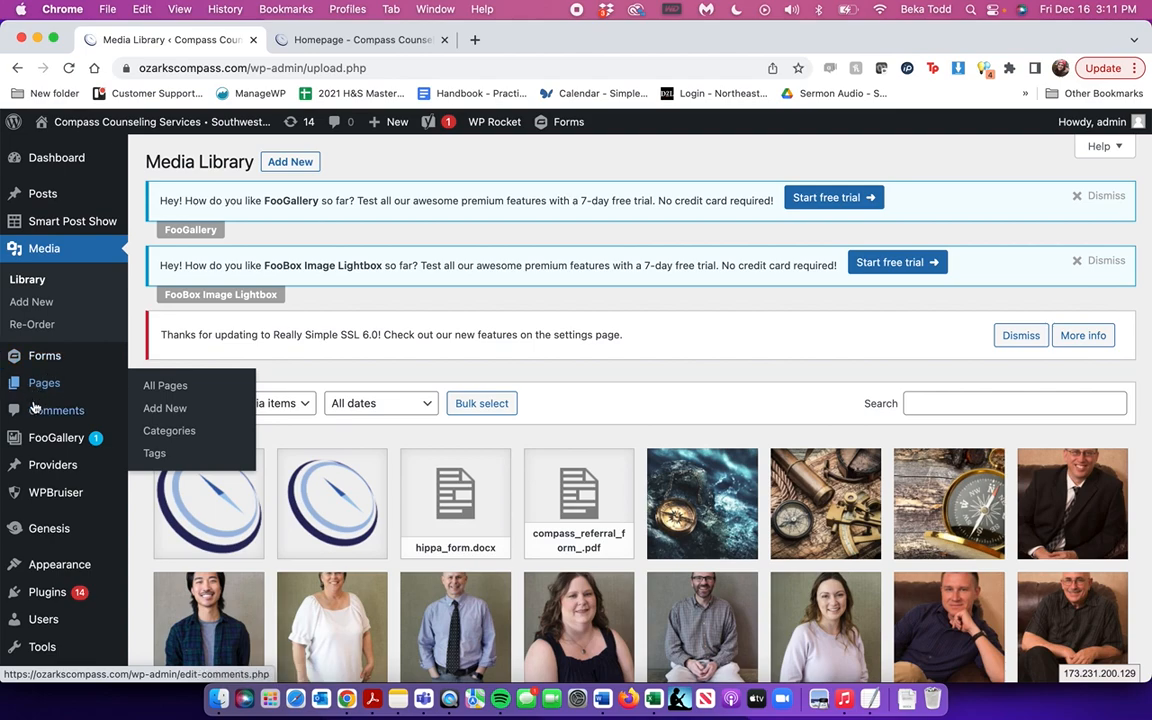
{"action": "mouse_move", "coordinate": [38, 470]}
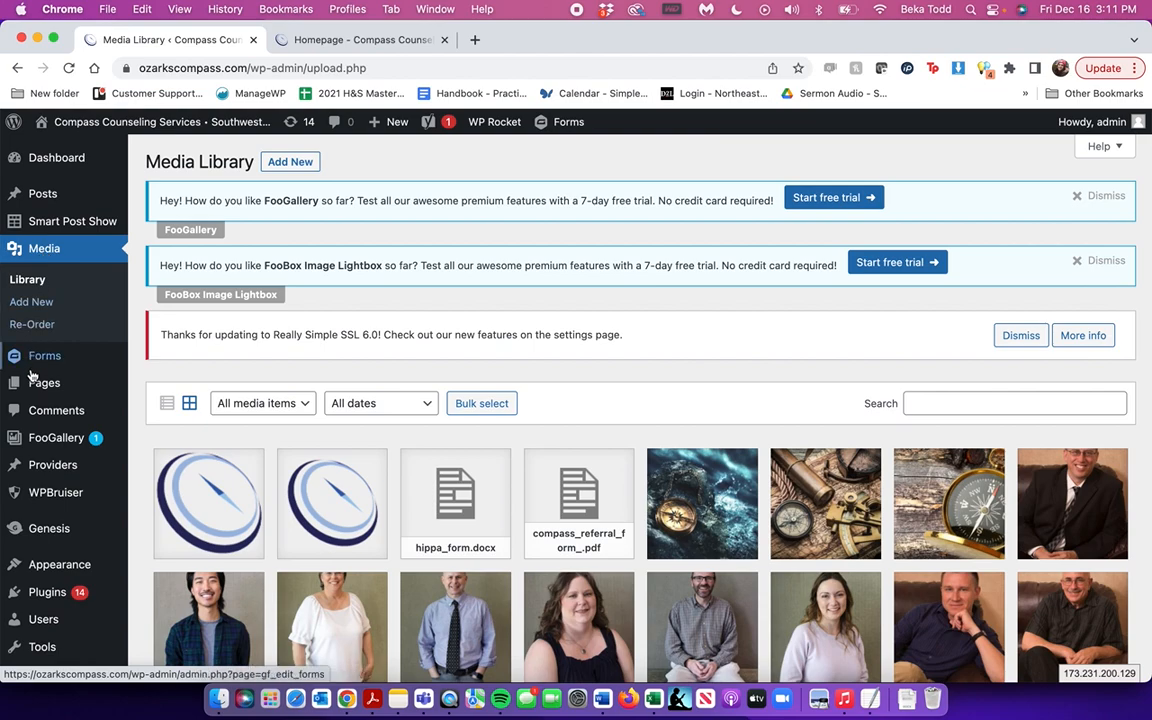
- Show the Media Library's file upload area and examine the attachment details of the compass on rocks image
{"action": "left_click", "coordinate": [300, 162]}
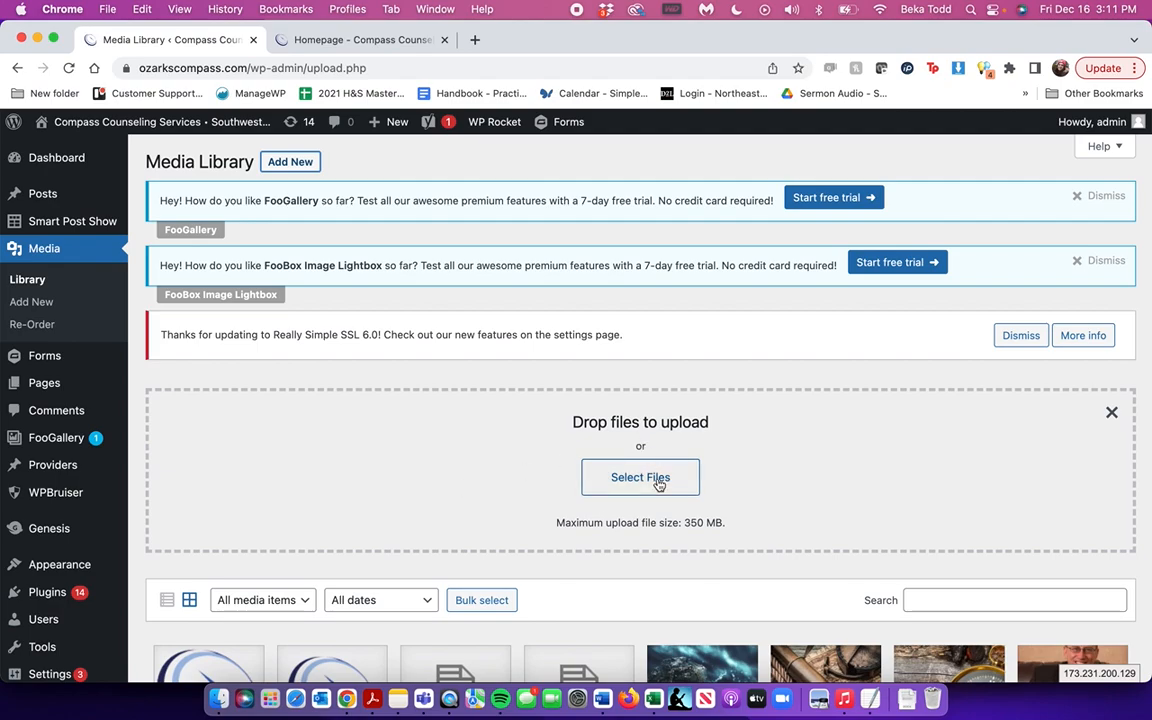
{"action": "scroll", "coordinate": [658, 484], "scroll_direction": "down", "scroll_amount": 5}
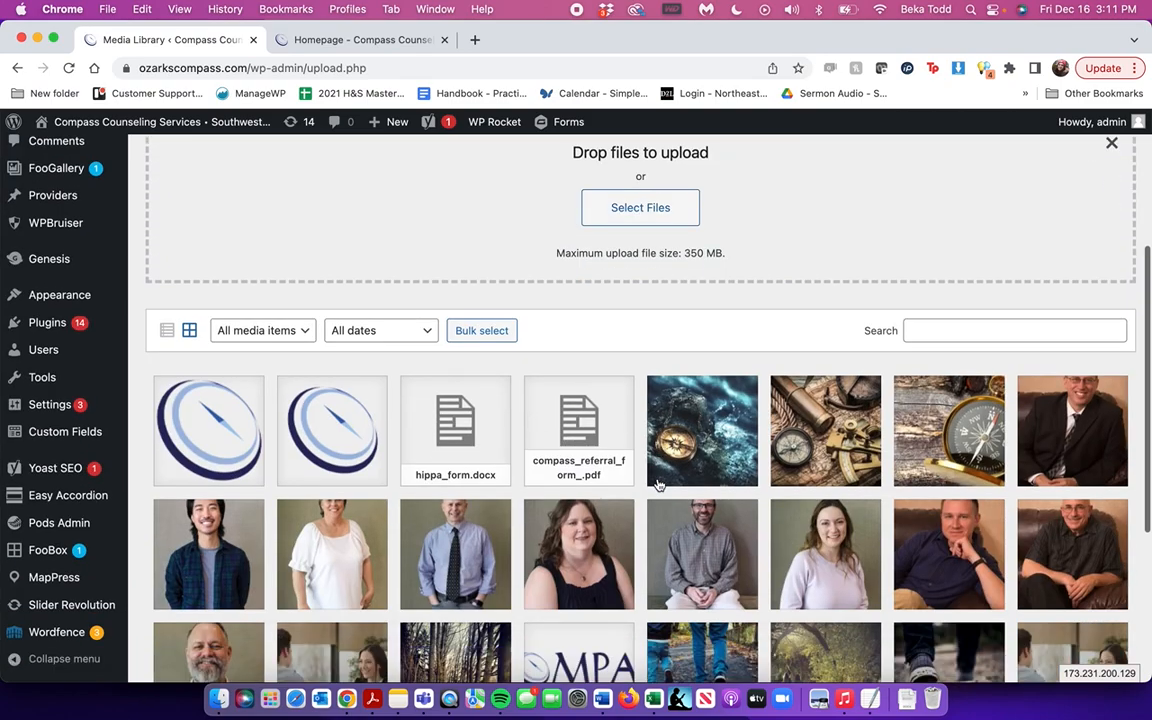
{"action": "left_click", "coordinate": [712, 444]}
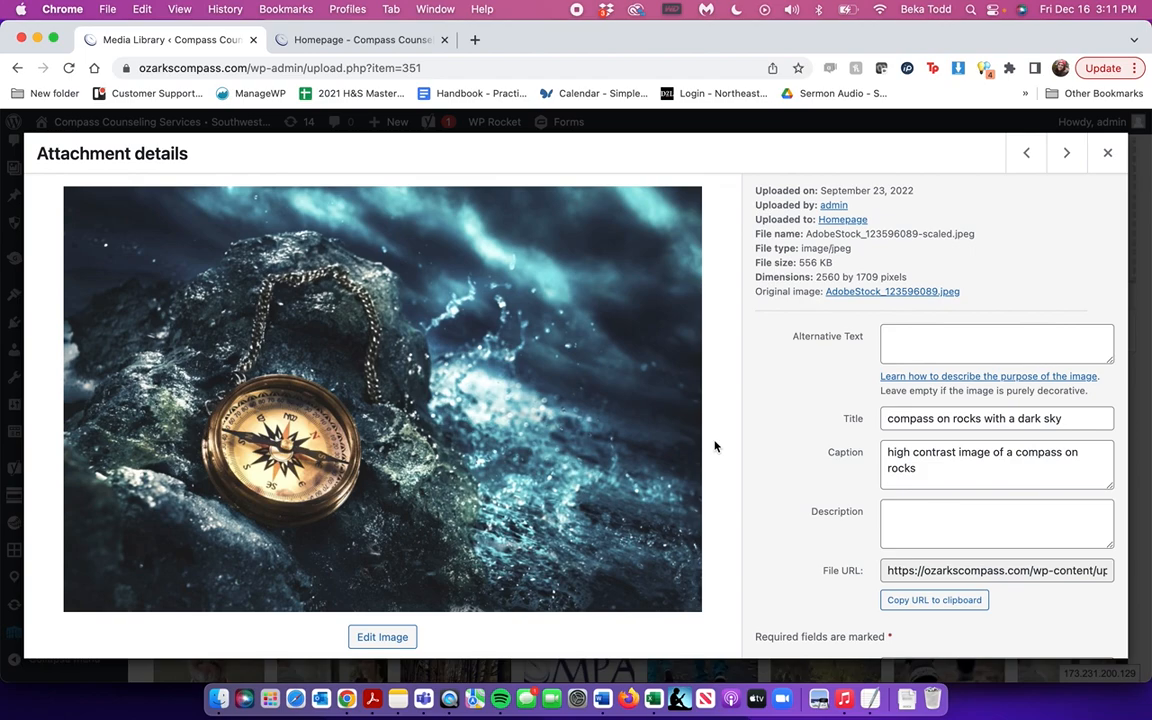
{"action": "scroll", "coordinate": [938, 461], "scroll_direction": "down", "scroll_amount": 2}
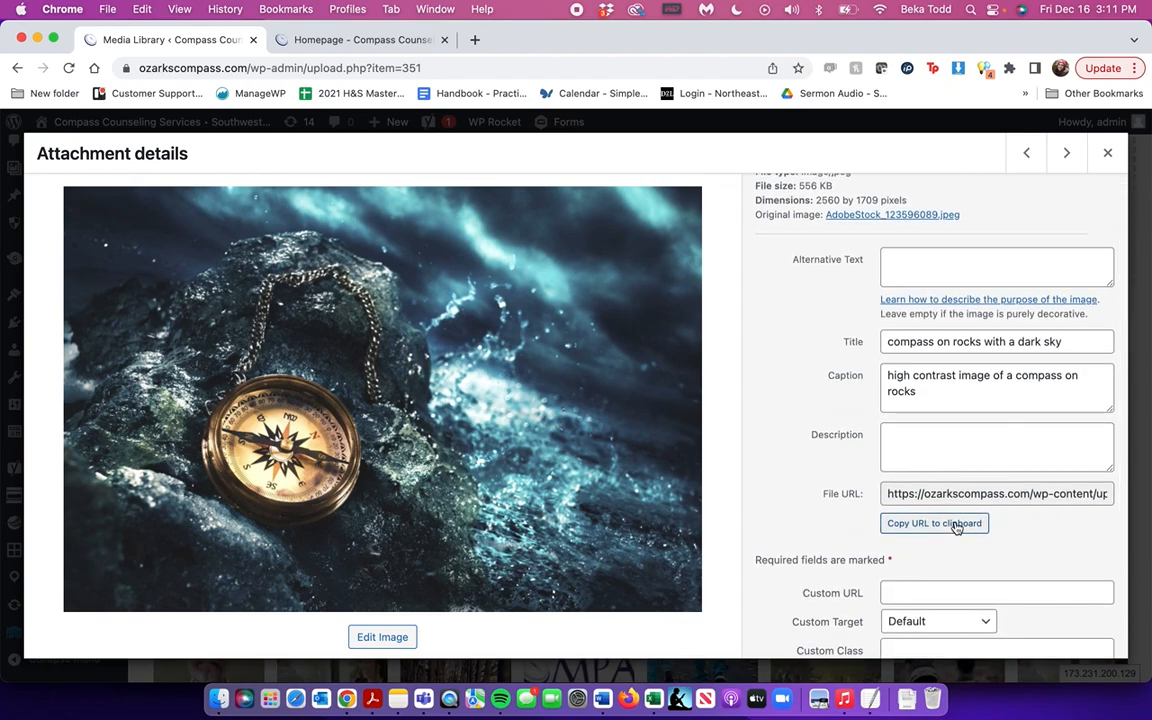
- Copy the file URL of compass_referral_form_.pdf, view the PDF in a new browser tab, and close that tab
{"action": "left_click", "coordinate": [1107, 152]}
{"action": "left_click", "coordinate": [568, 414]}
{"action": "left_click", "coordinate": [969, 494]}
{"action": "left_click", "coordinate": [474, 40]}
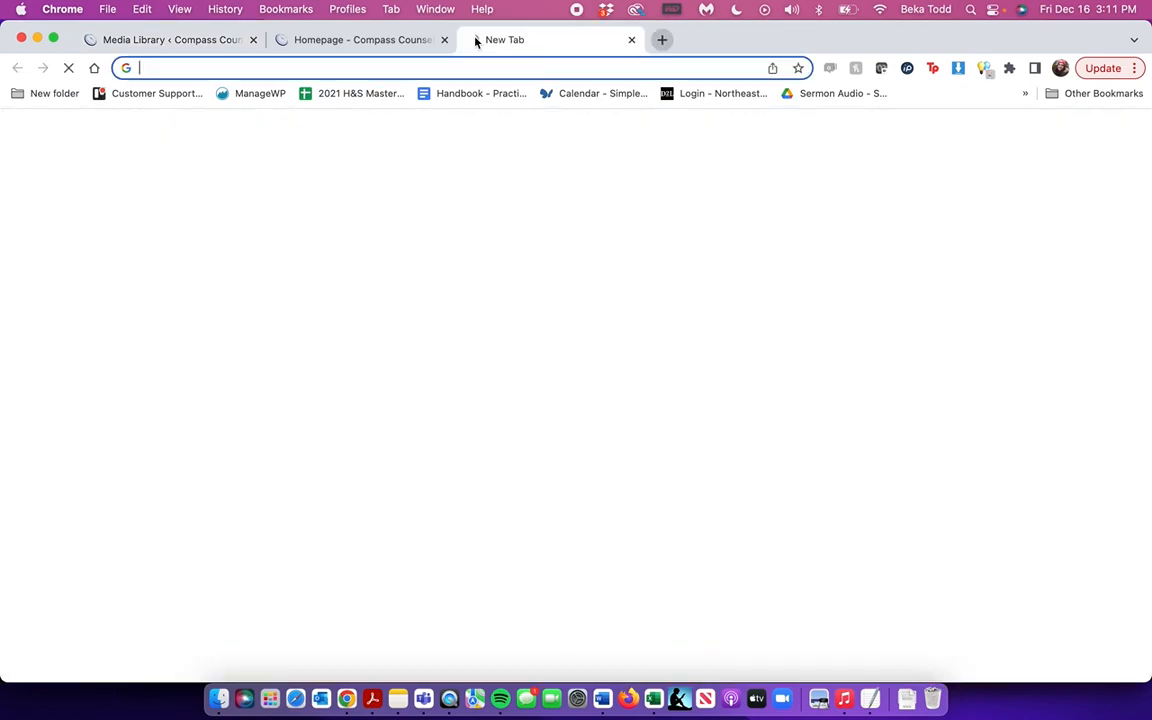
{"action": "type", "text": "https://ozarkscompass.com/wp-content/uploads/2022/09/compass_referral_form_.pdf"}
{"action": "key", "text": "Return"}
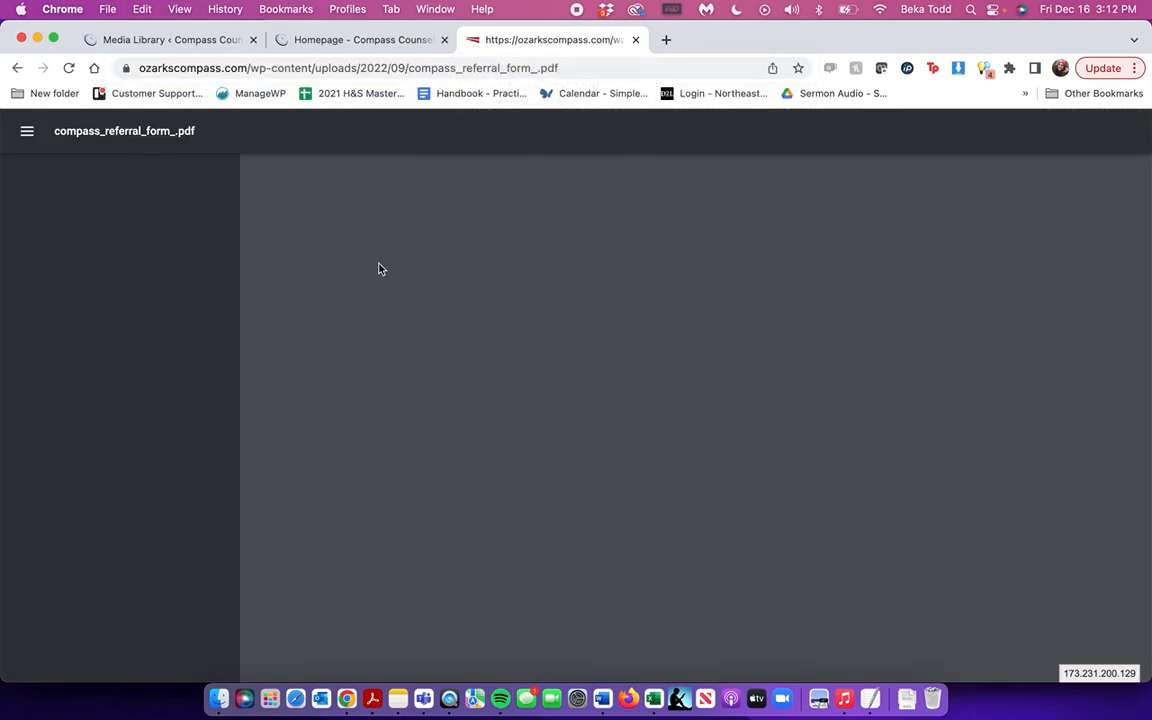
{"action": "scroll", "coordinate": [505, 213], "scroll_direction": "down", "scroll_amount": 5}
{"action": "scroll", "coordinate": [505, 213], "scroll_direction": "up", "scroll_amount": 6}
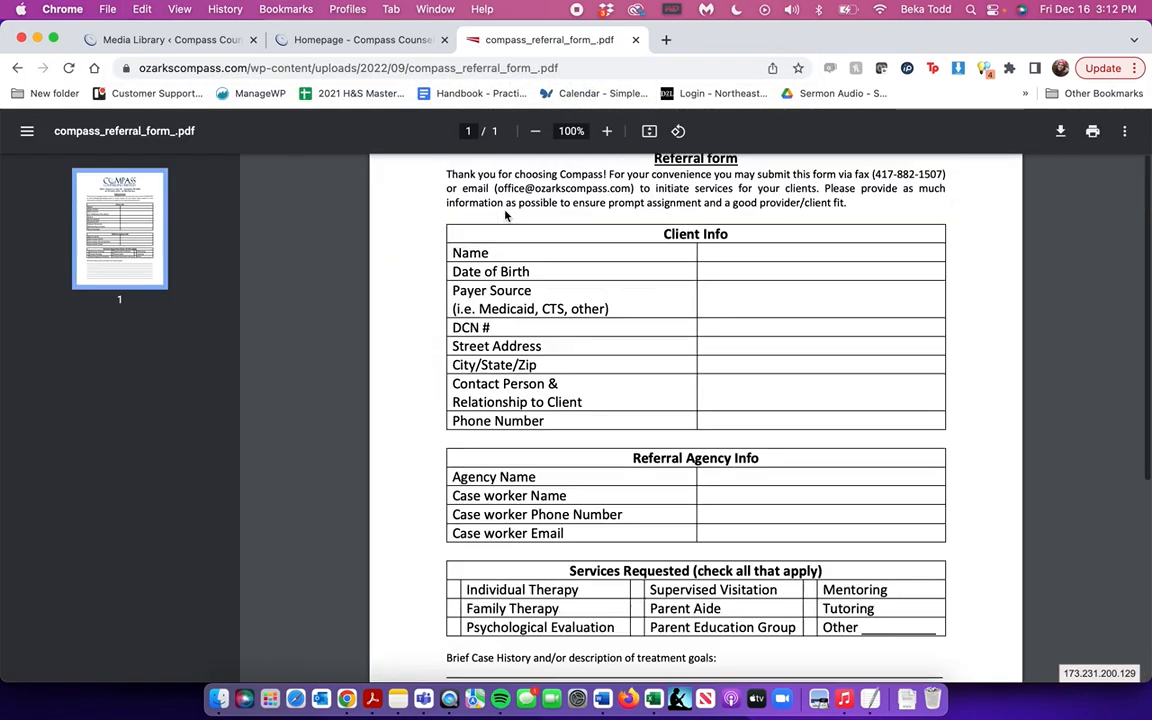
{"action": "left_click", "coordinate": [635, 40]}
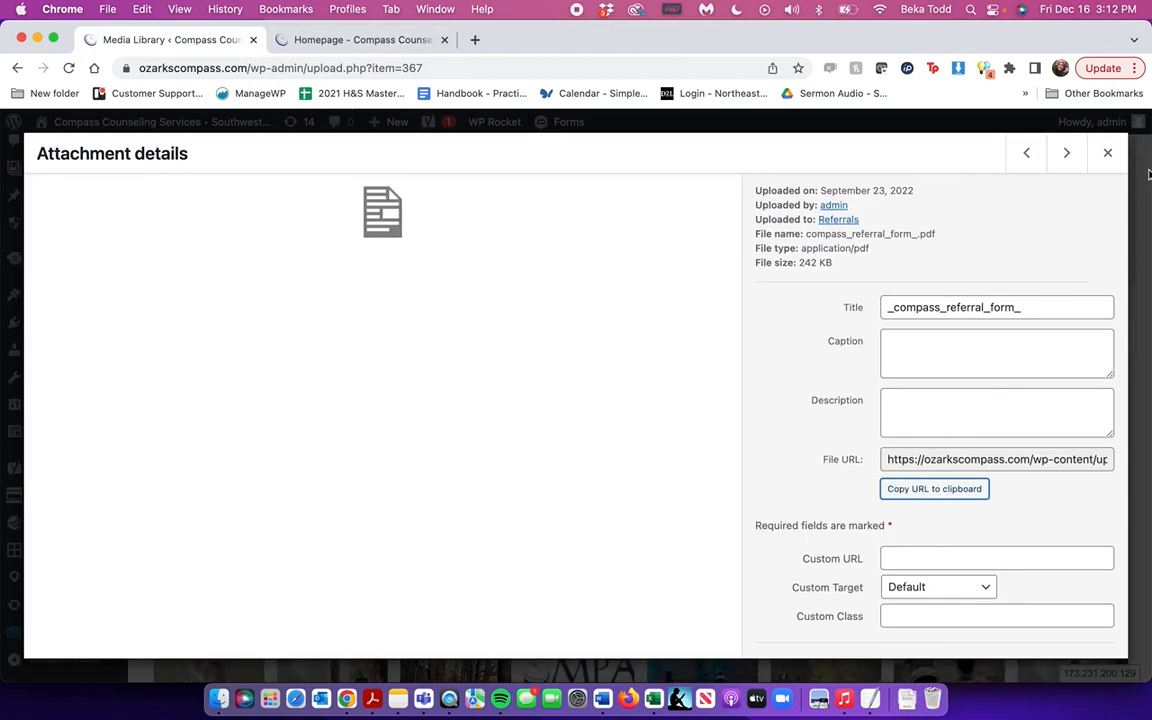
- Open the compass on rocks image in the image editor and examine its scale, crop and thumbnail settings
{"action": "left_click", "coordinate": [1107, 153]}
{"action": "left_click", "coordinate": [700, 425]}
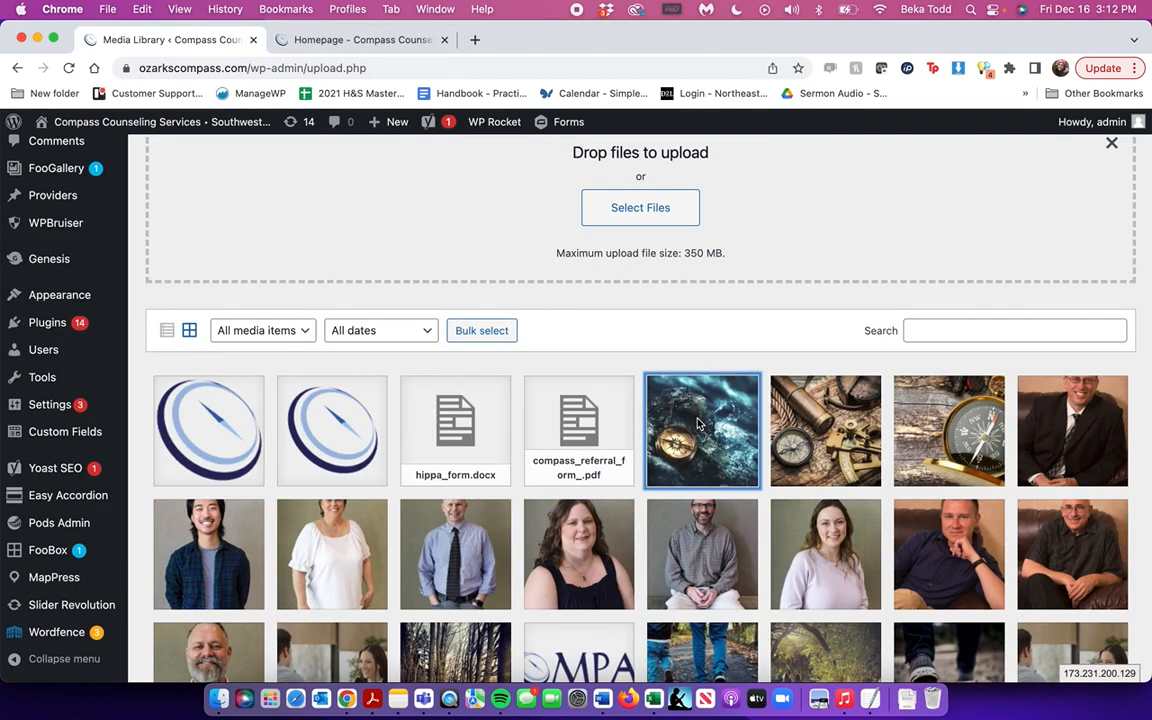
{"action": "left_click", "coordinate": [383, 637]}
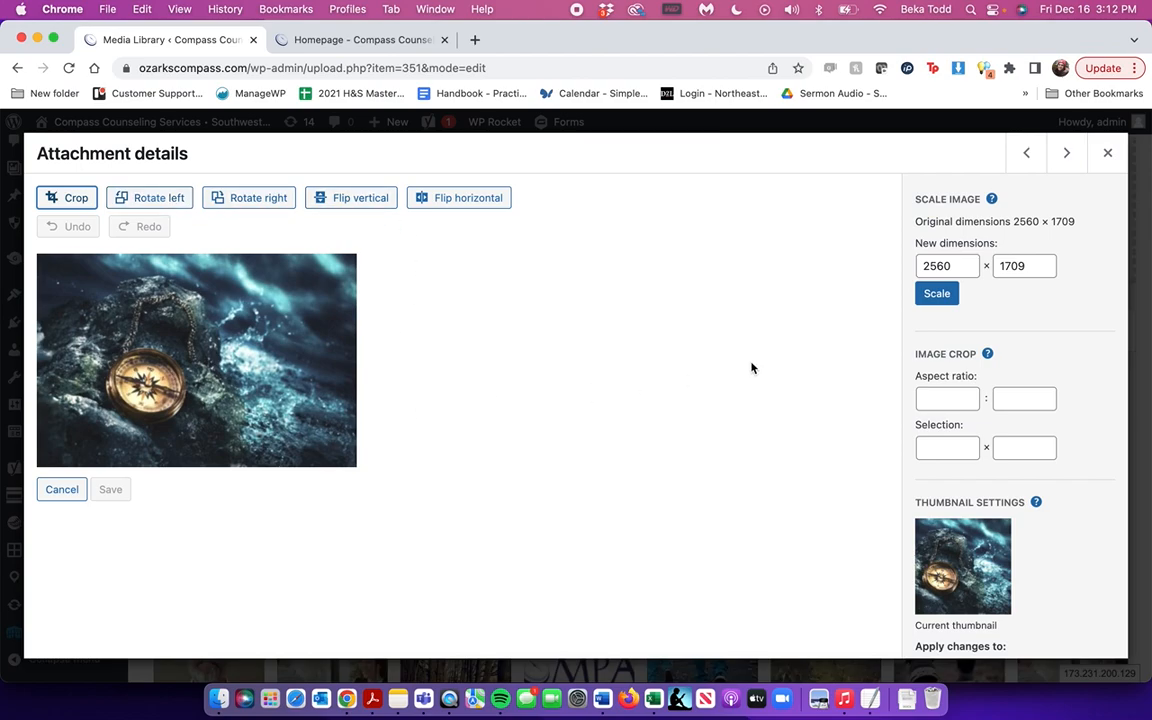
{"action": "scroll", "coordinate": [964, 465], "scroll_direction": "down", "scroll_amount": 2}
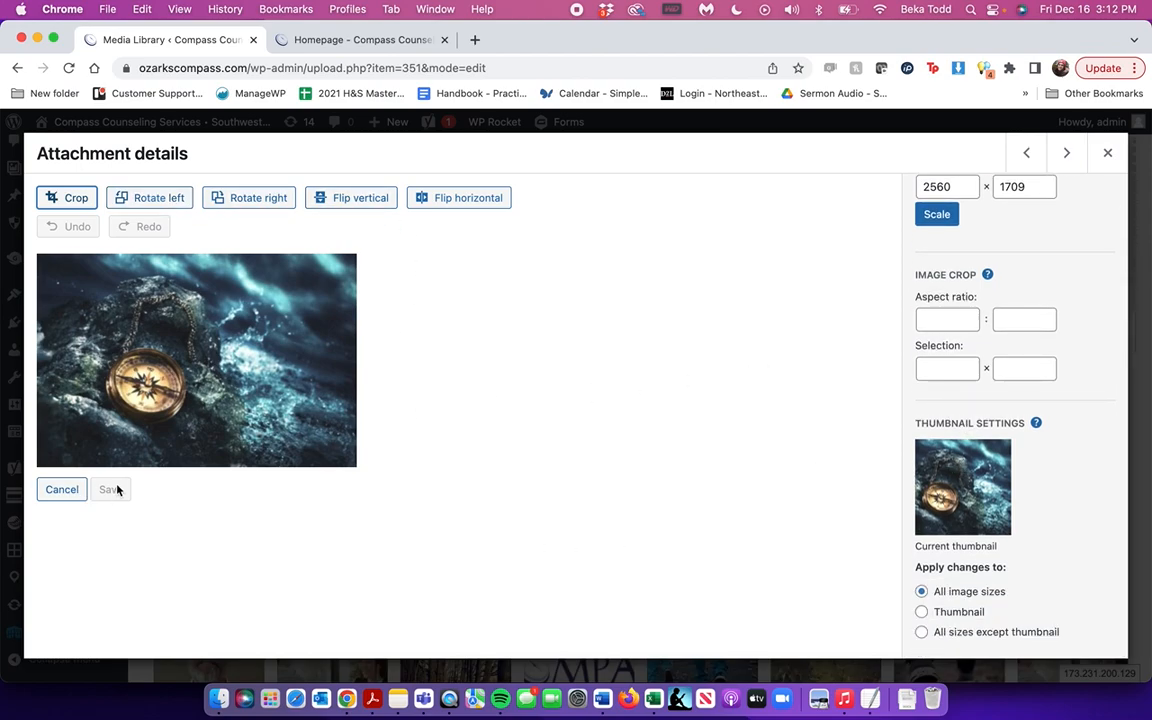
- Leave the image editor by browsing forward to the plaid-shirt portrait's attachment details, and return to the Media Library
{"action": "left_click", "coordinate": [1063, 154]}
{"action": "left_click", "coordinate": [1063, 155]}
{"action": "left_click", "coordinate": [1062, 157]}
{"action": "left_click", "coordinate": [1063, 155]}
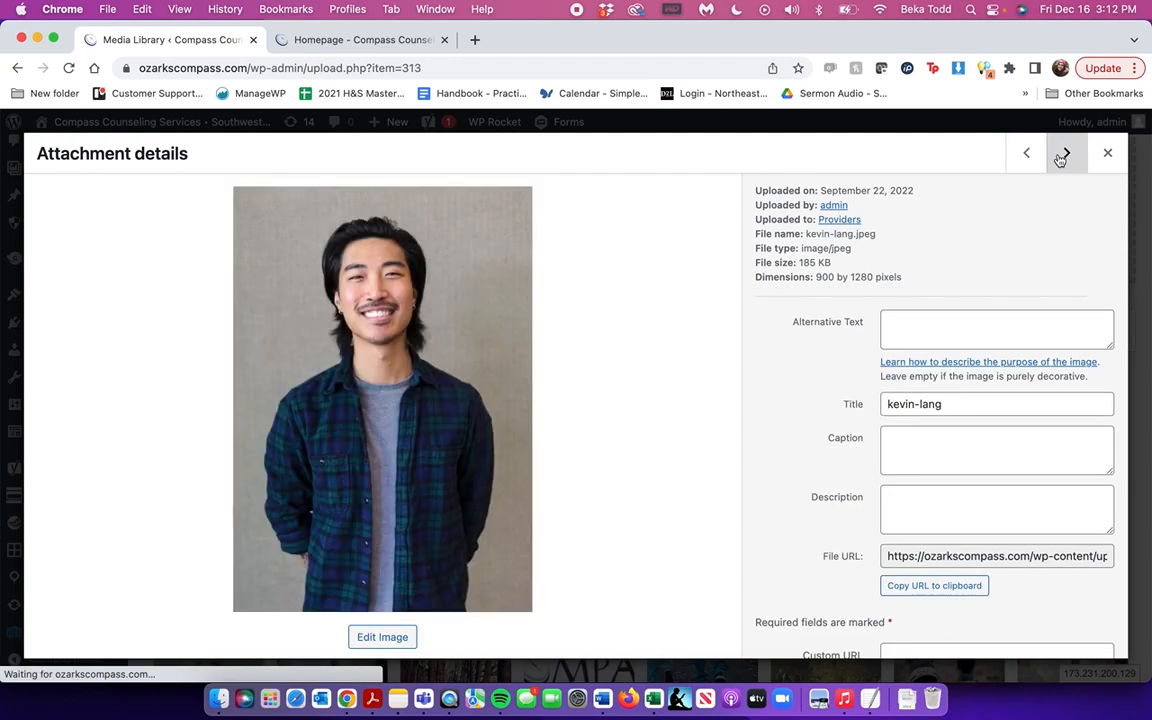
{"action": "left_click", "coordinate": [1108, 153]}
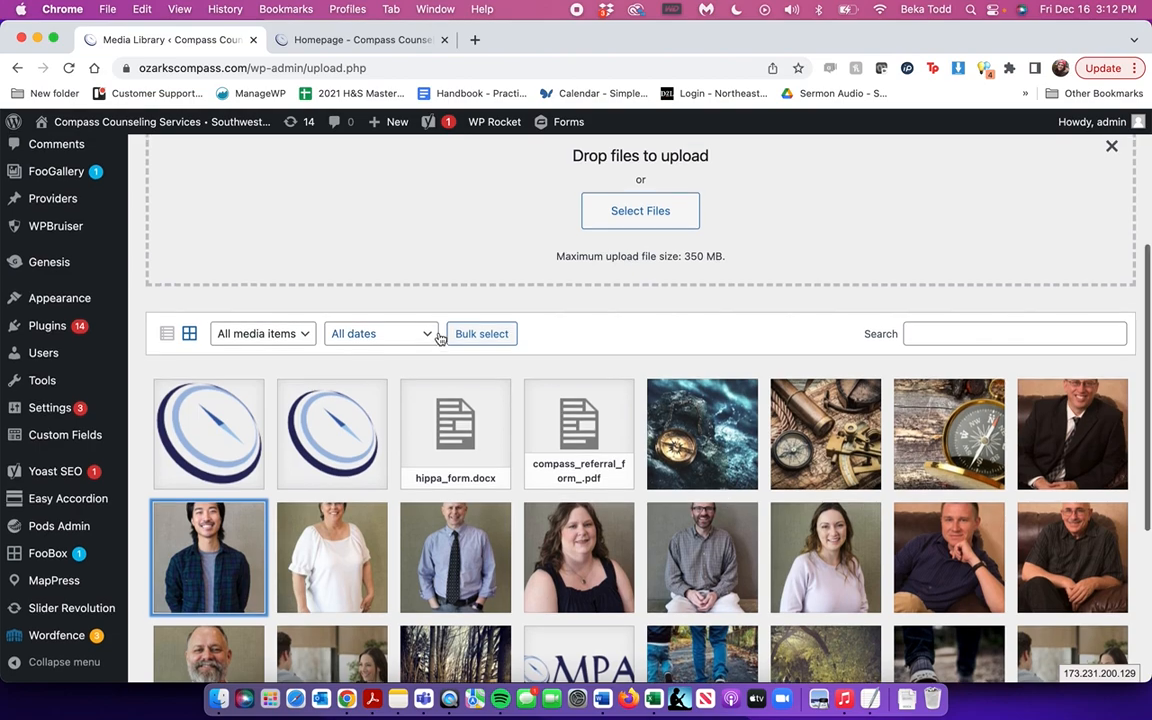
- Open the Contact Us form for editing and examine its existing fields and the available standard field types
{"action": "scroll", "coordinate": [440, 336], "scroll_direction": "up", "scroll_amount": 5}
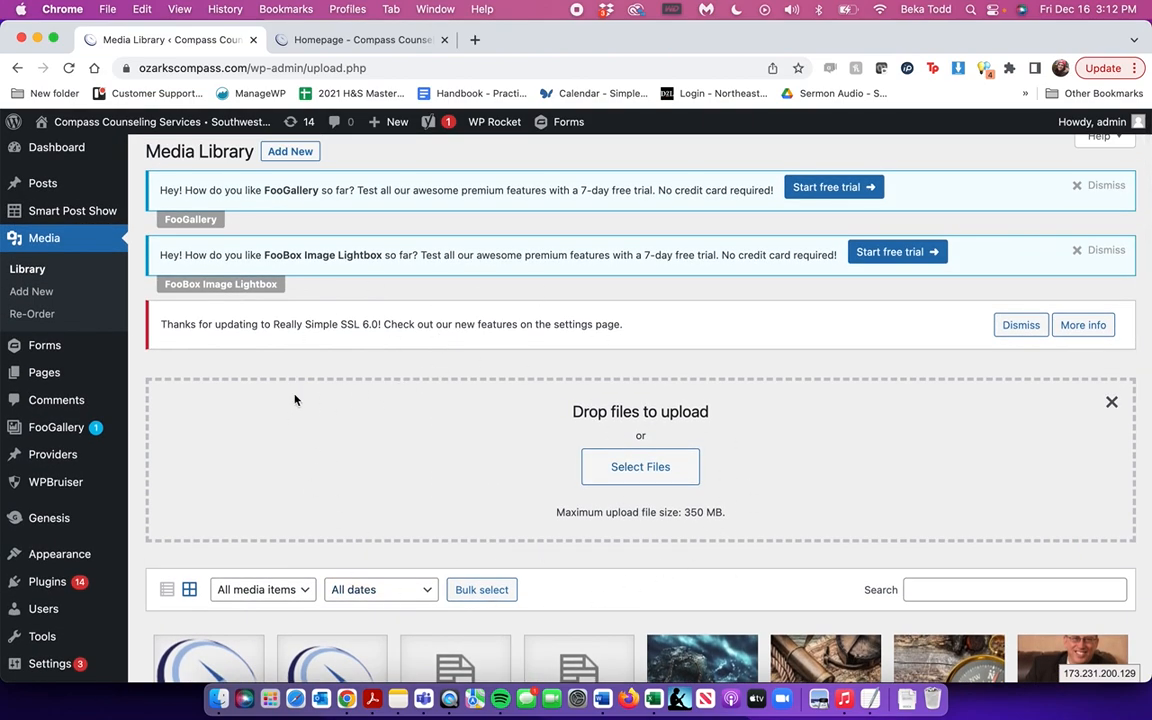
{"action": "left_click", "coordinate": [62, 346]}
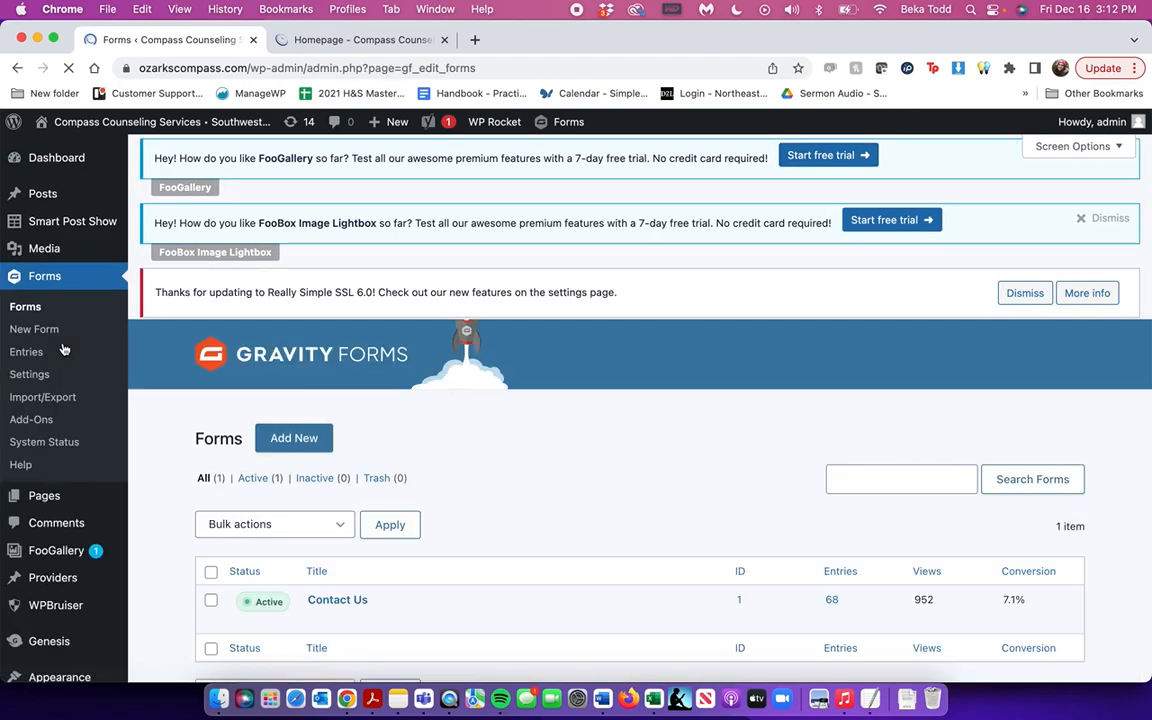
{"action": "scroll", "coordinate": [339, 421], "scroll_direction": "down", "scroll_amount": 5}
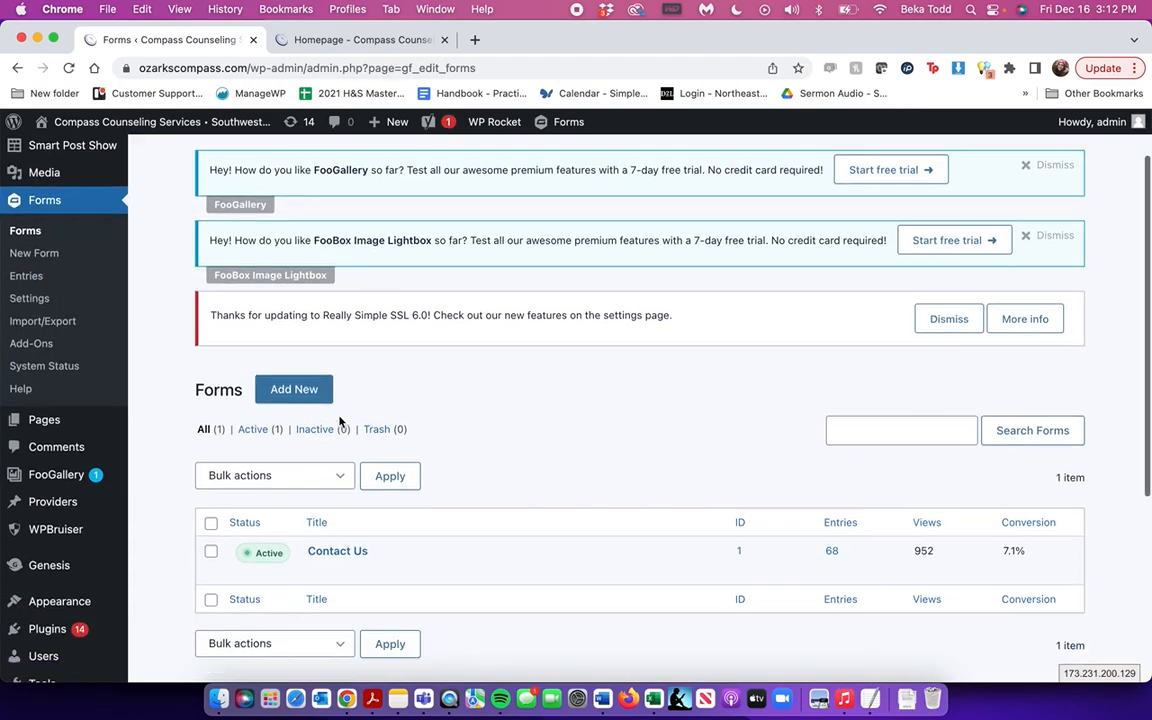
{"action": "left_click", "coordinate": [340, 340]}
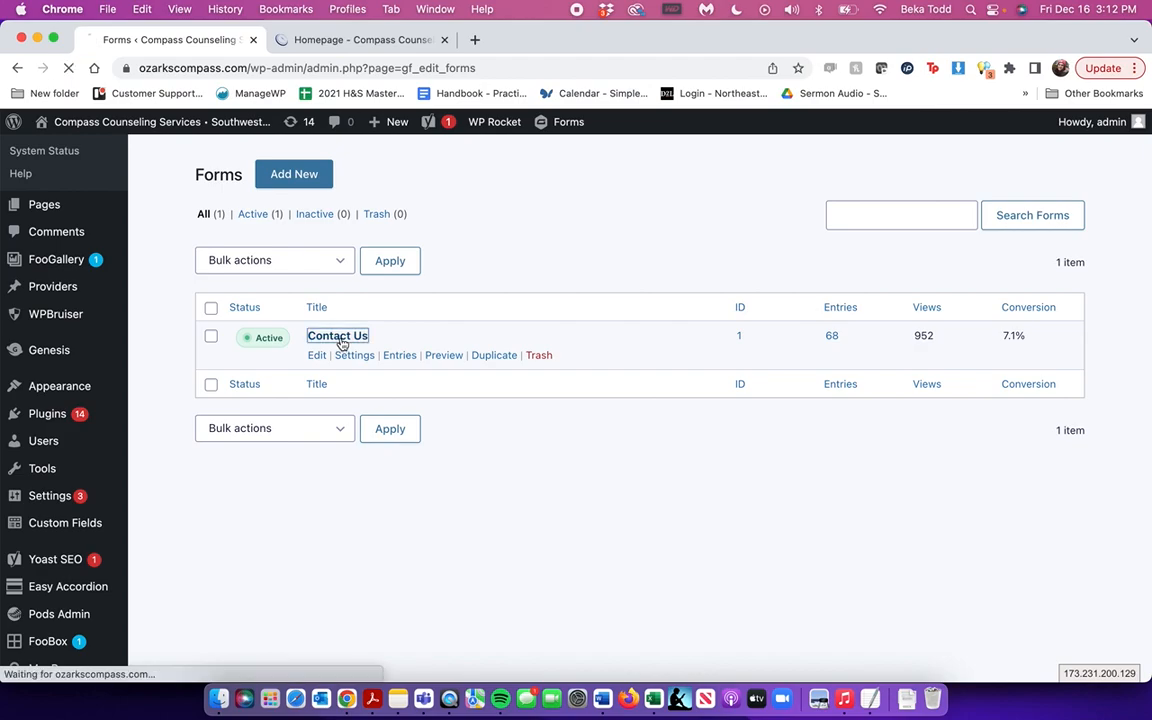
{"action": "scroll", "coordinate": [342, 344], "scroll_direction": "down", "scroll_amount": 3}
{"action": "scroll", "coordinate": [342, 344], "scroll_direction": "down", "scroll_amount": 2}
{"action": "scroll", "coordinate": [342, 344], "scroll_direction": "up", "scroll_amount": 5}
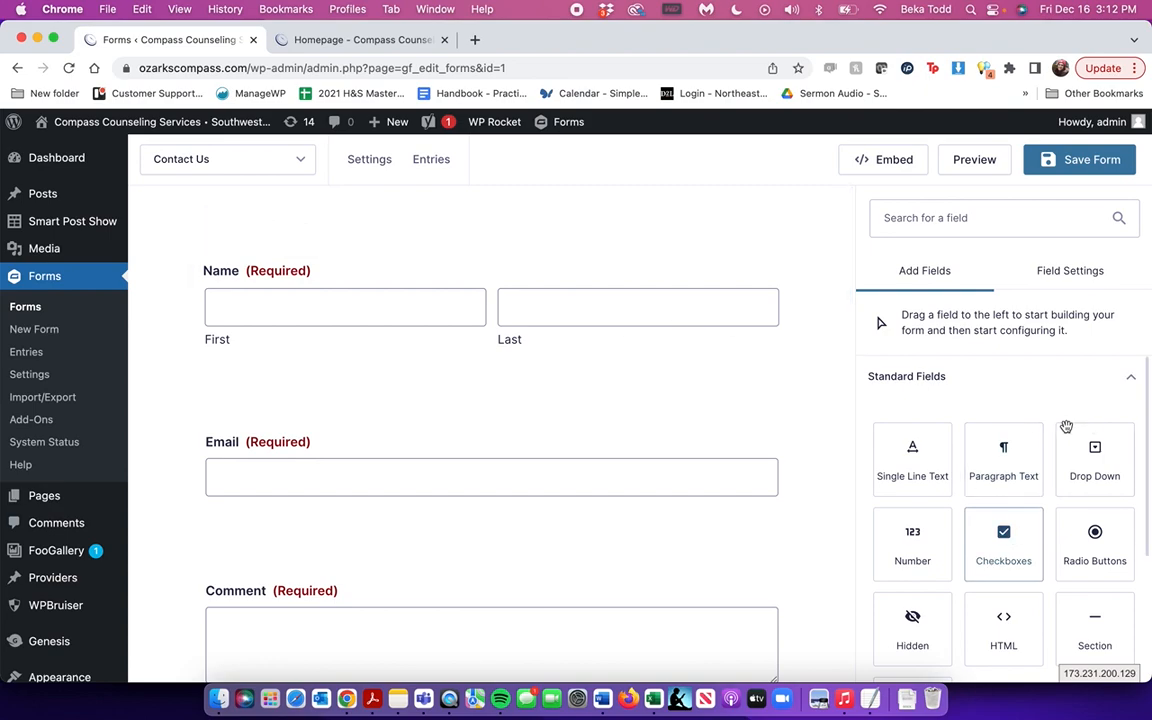
{"action": "scroll", "coordinate": [1090, 464], "scroll_direction": "down", "scroll_amount": 5}
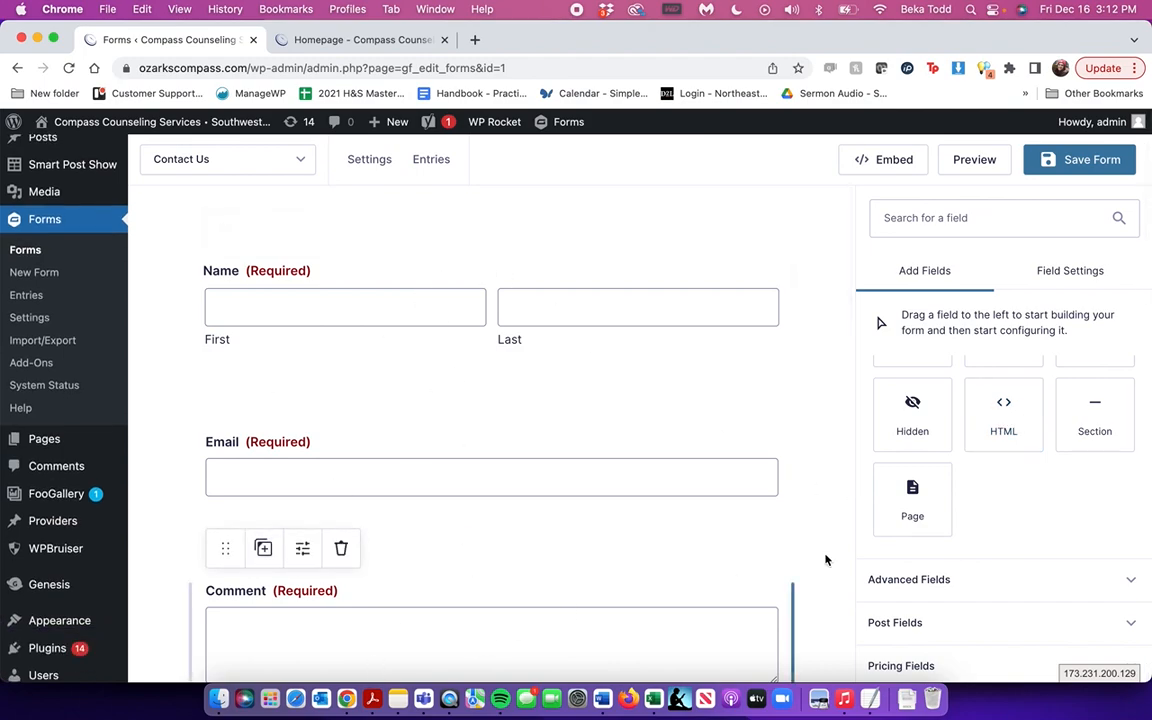
{"action": "scroll", "coordinate": [977, 544], "scroll_direction": "up", "scroll_amount": 3}
{"action": "scroll", "coordinate": [977, 544], "scroll_direction": "up", "scroll_amount": 2}
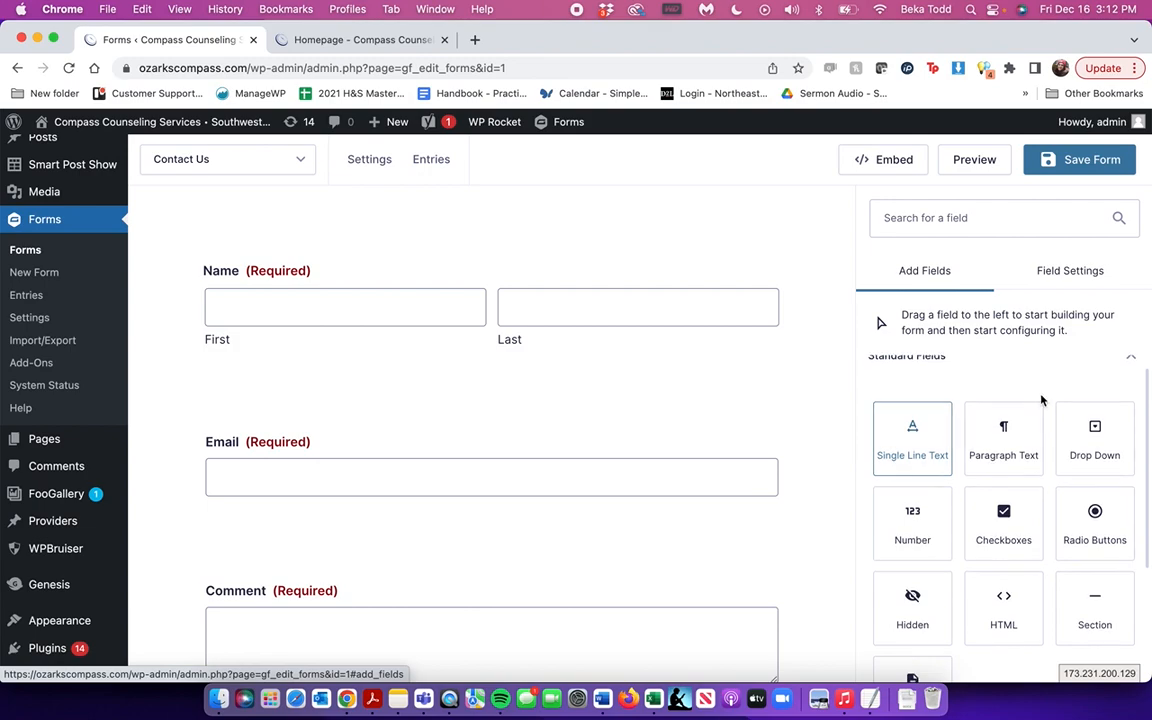
- Collapse the standard field types, expand the advanced ones, and add an Address field between Name and Email
{"action": "left_click", "coordinate": [1141, 372]}
{"action": "left_click", "coordinate": [1131, 417]}
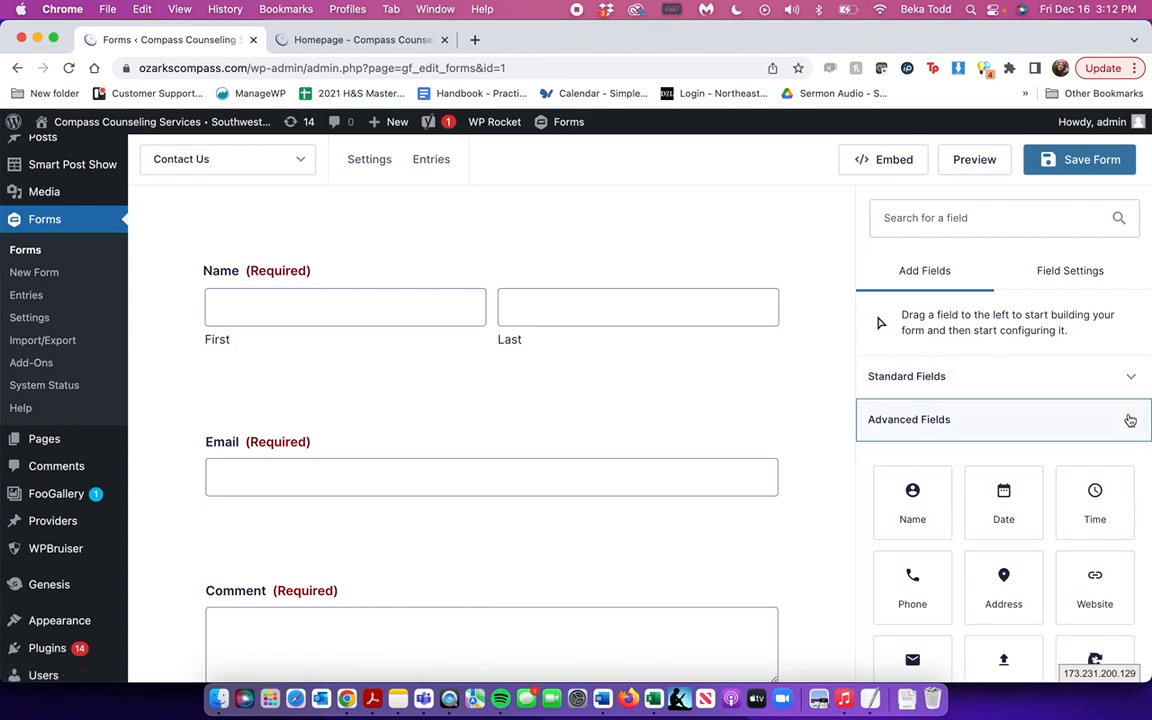
{"action": "scroll", "coordinate": [1008, 478], "scroll_direction": "down", "scroll_amount": 2}
{"action": "left_click_drag", "start_coordinate": [1015, 489], "coordinate": [670, 383]}
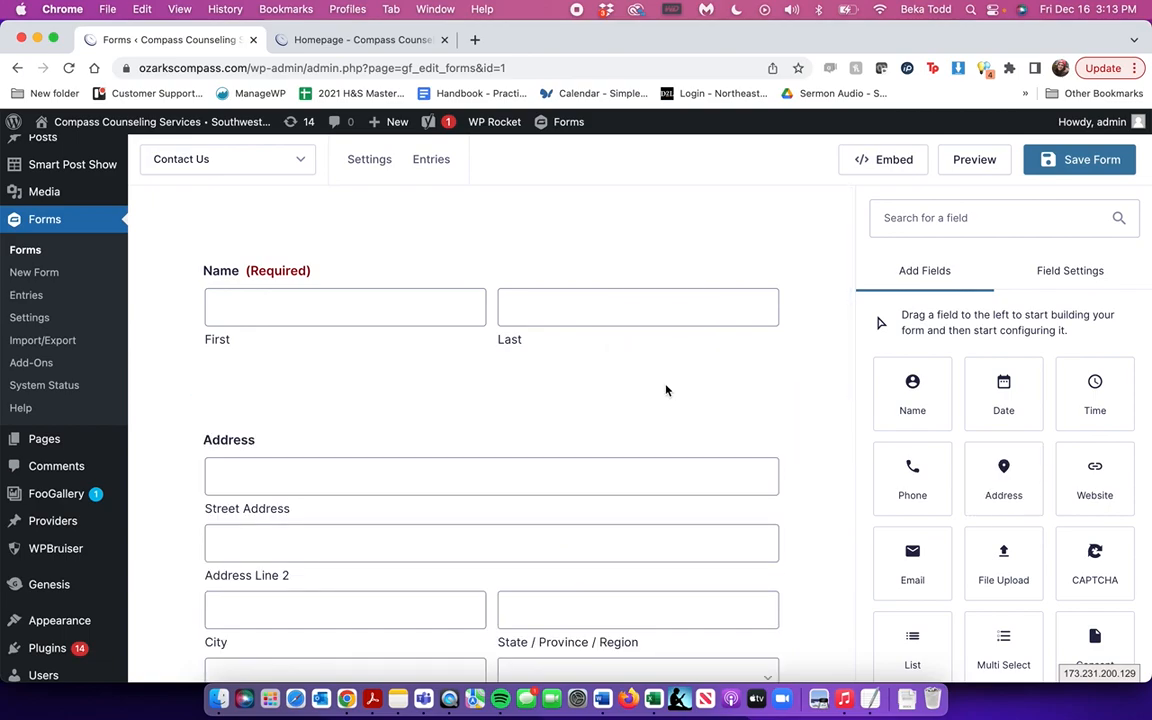
- Examine the Address field's label, description, address type and required settings, and delete the field from the form
{"action": "left_click", "coordinate": [611, 517]}
{"action": "scroll", "coordinate": [972, 504], "scroll_direction": "down", "scroll_amount": 1}
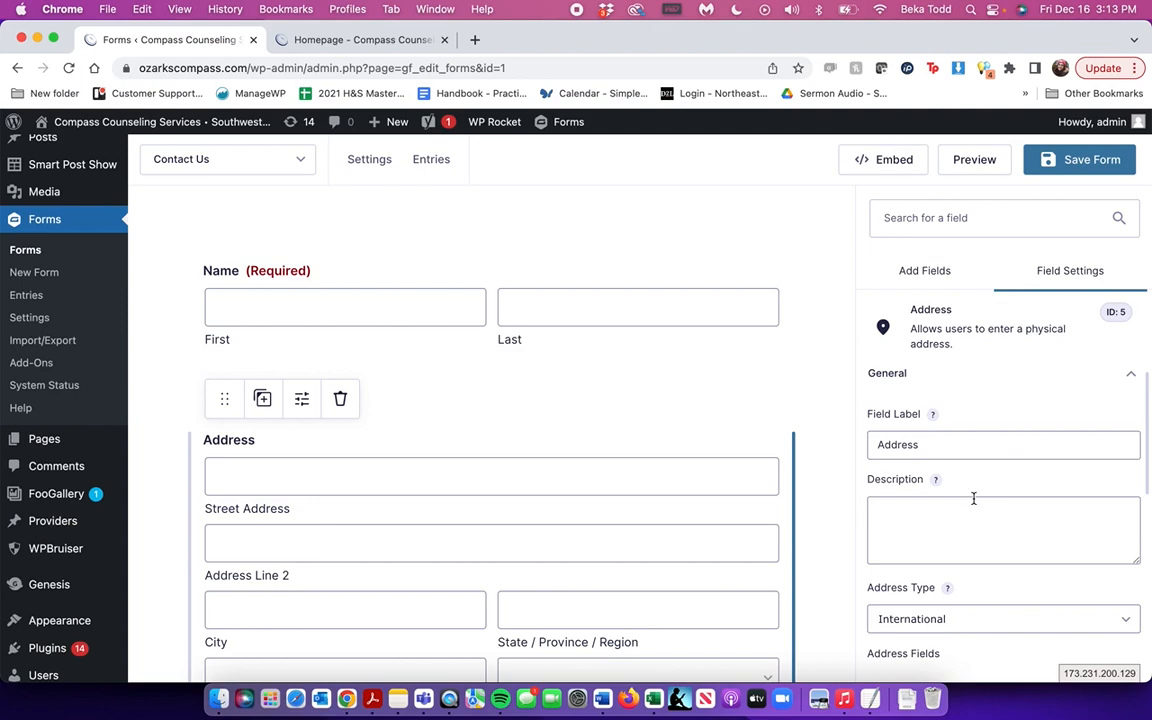
{"action": "scroll", "coordinate": [915, 522], "scroll_direction": "down", "scroll_amount": 8}
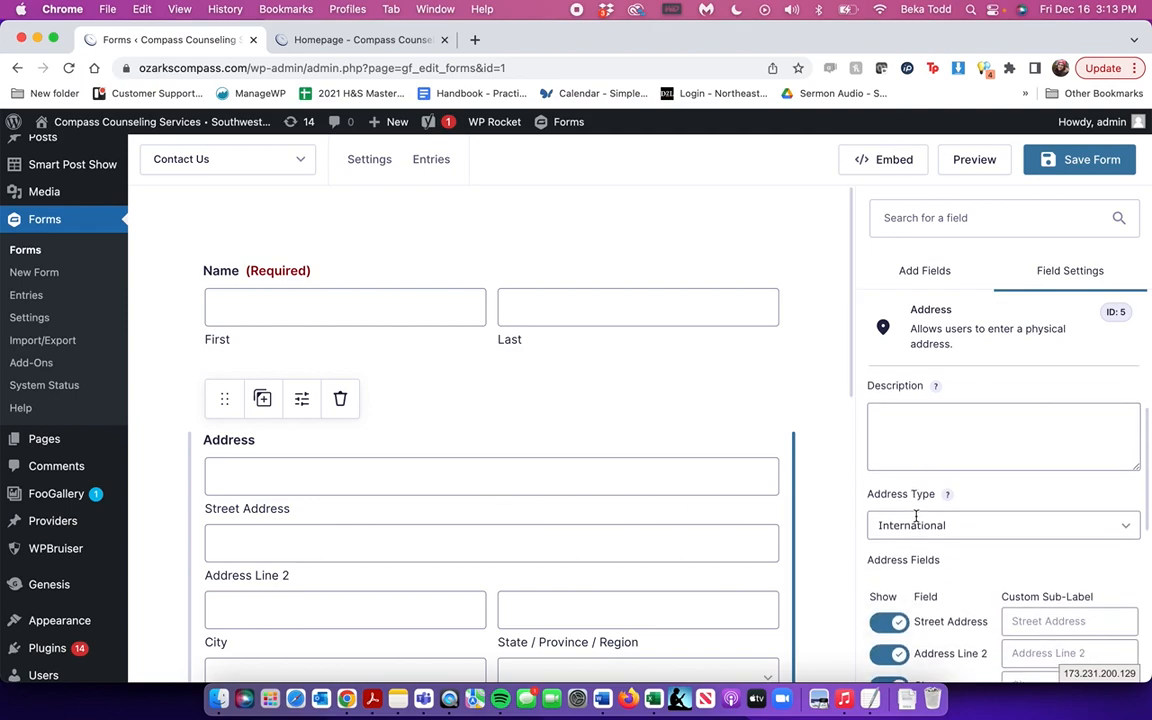
{"action": "scroll", "coordinate": [917, 522], "scroll_direction": "down", "scroll_amount": 3}
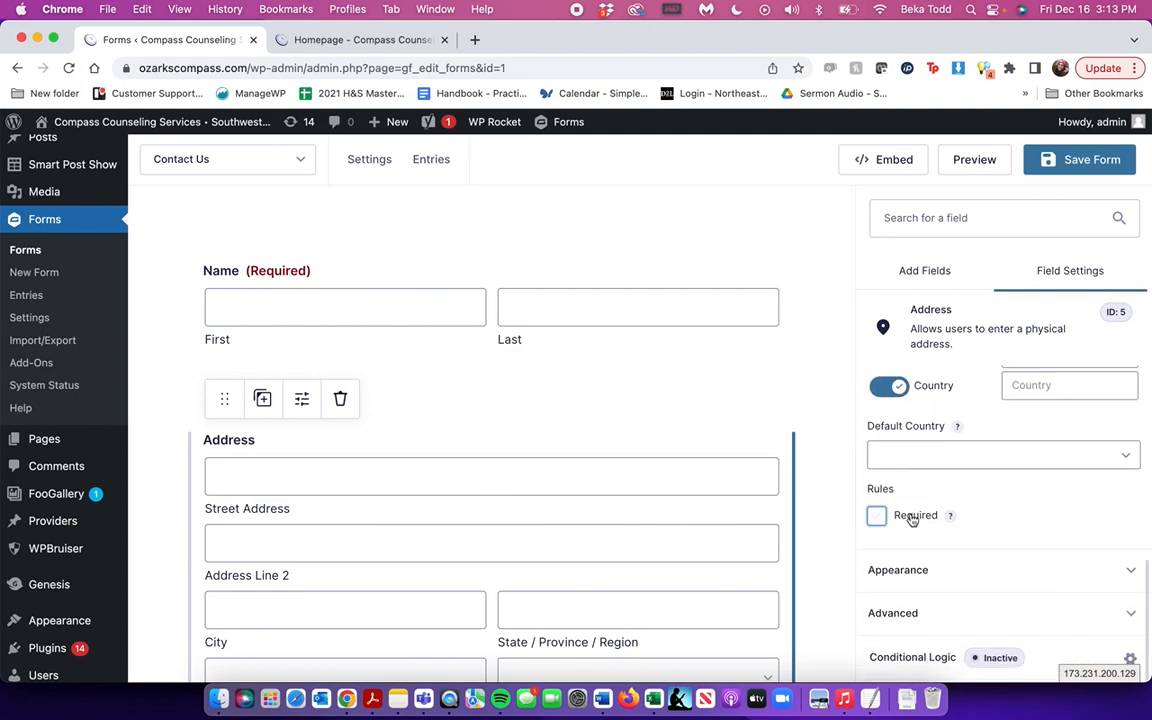
{"action": "scroll", "coordinate": [984, 505], "scroll_direction": "up", "scroll_amount": 10}
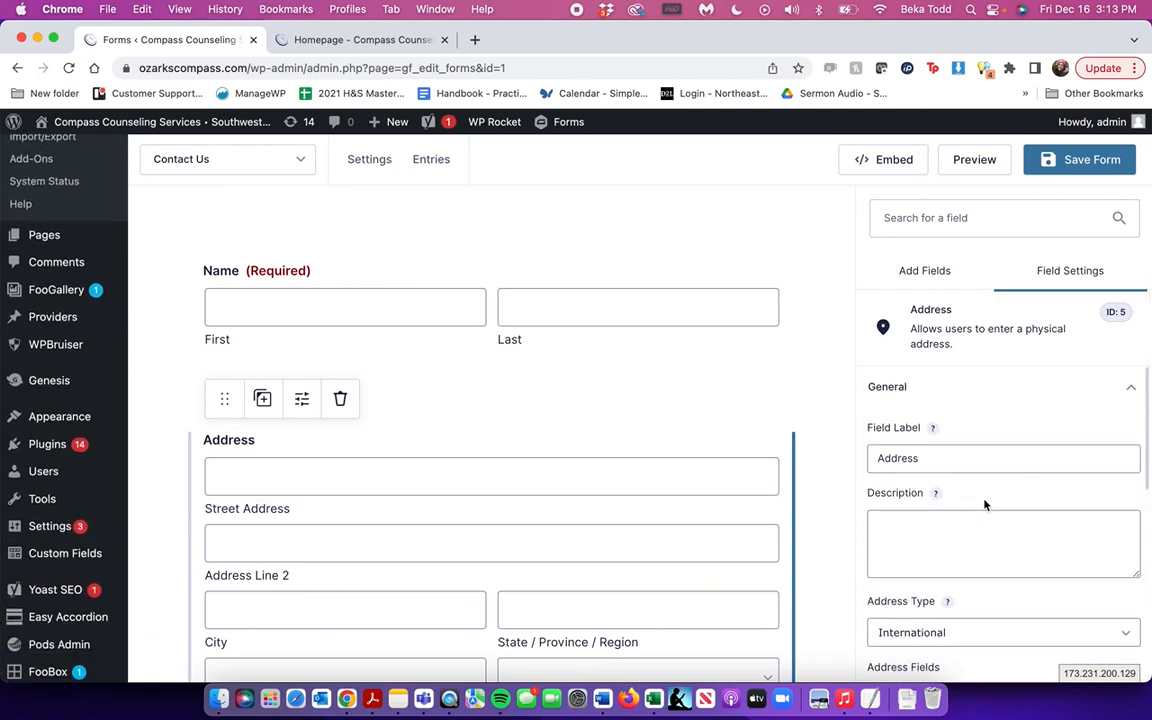
{"action": "double_click", "coordinate": [938, 458]}
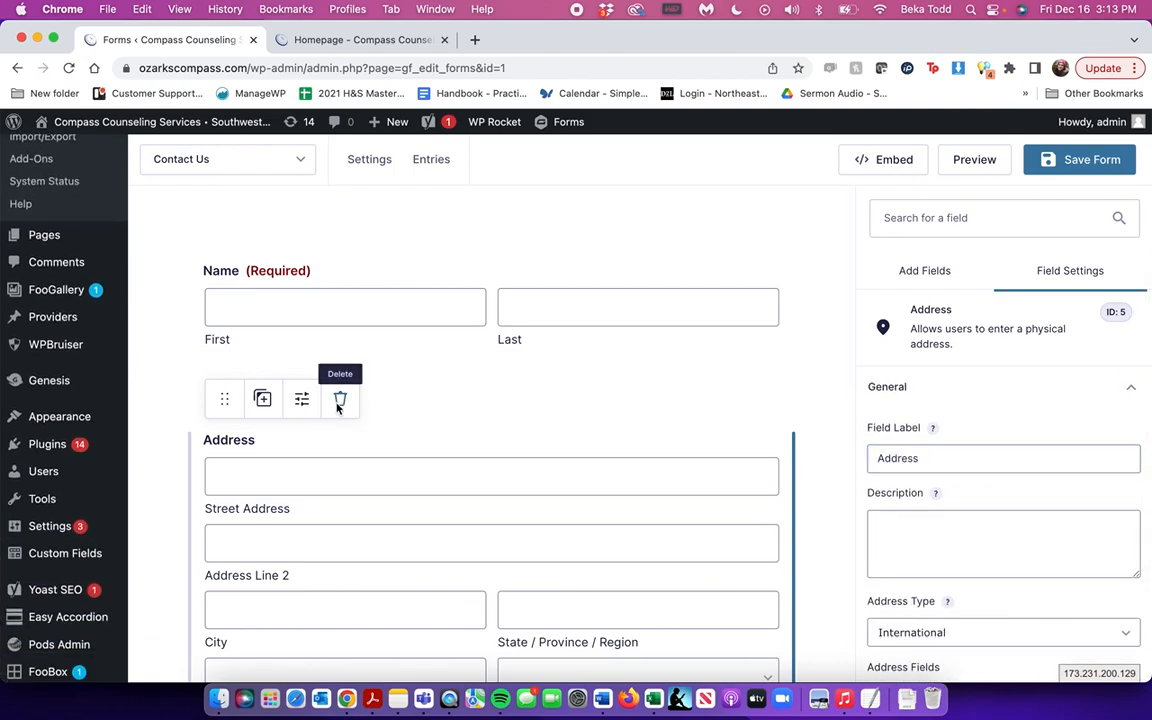
{"action": "left_click", "coordinate": [339, 402]}
{"action": "left_click", "coordinate": [705, 176]}
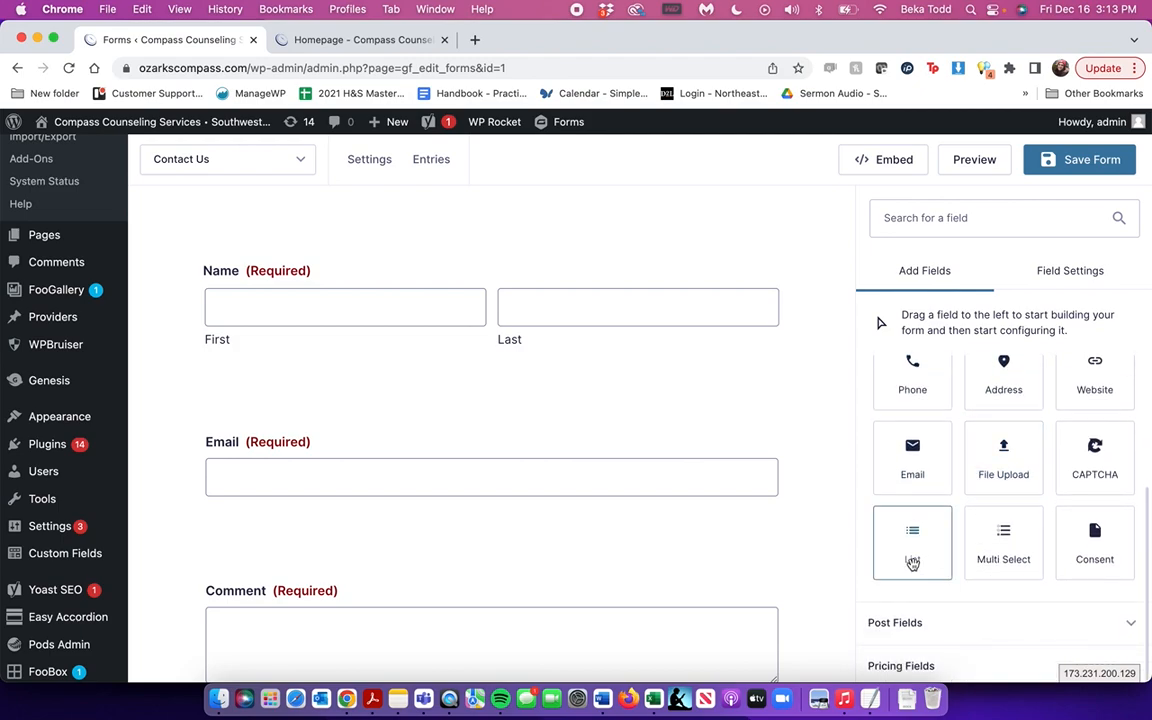
- Add a Single Line Text field from the standard fields between Name and Email, and delete it again
{"action": "scroll", "coordinate": [1025, 440], "scroll_direction": "up", "scroll_amount": 5}
{"action": "left_click", "coordinate": [944, 388]}
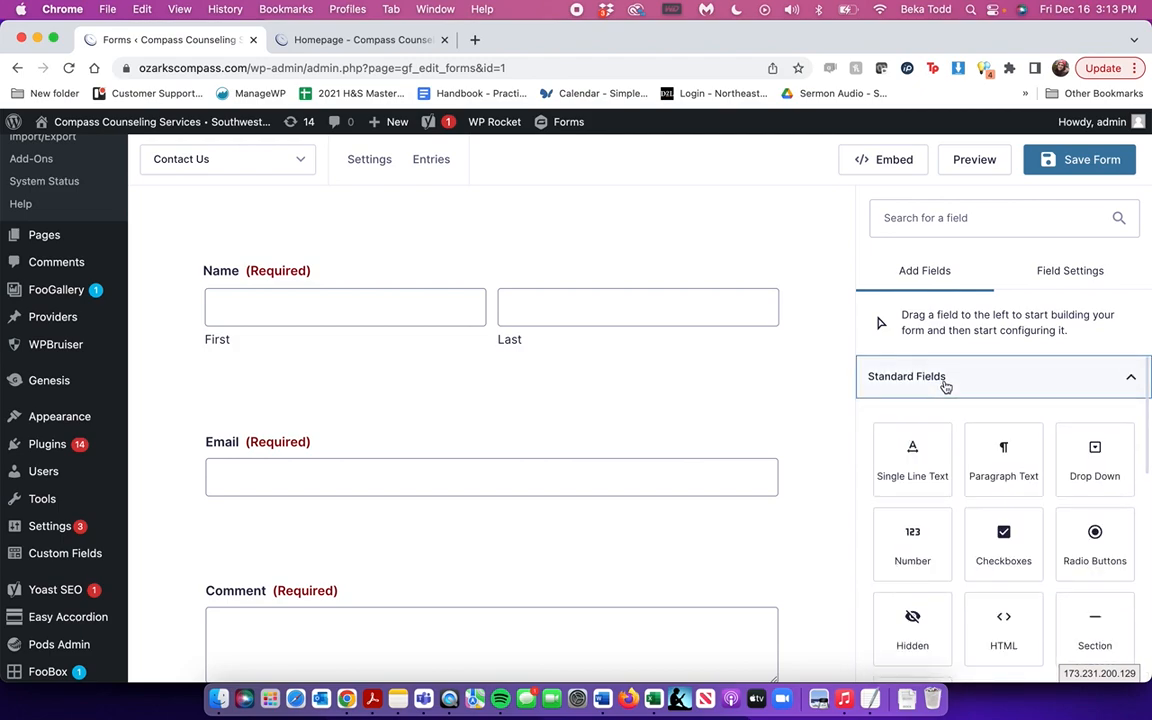
{"action": "scroll", "coordinate": [1052, 514], "scroll_direction": "down", "scroll_amount": 1}
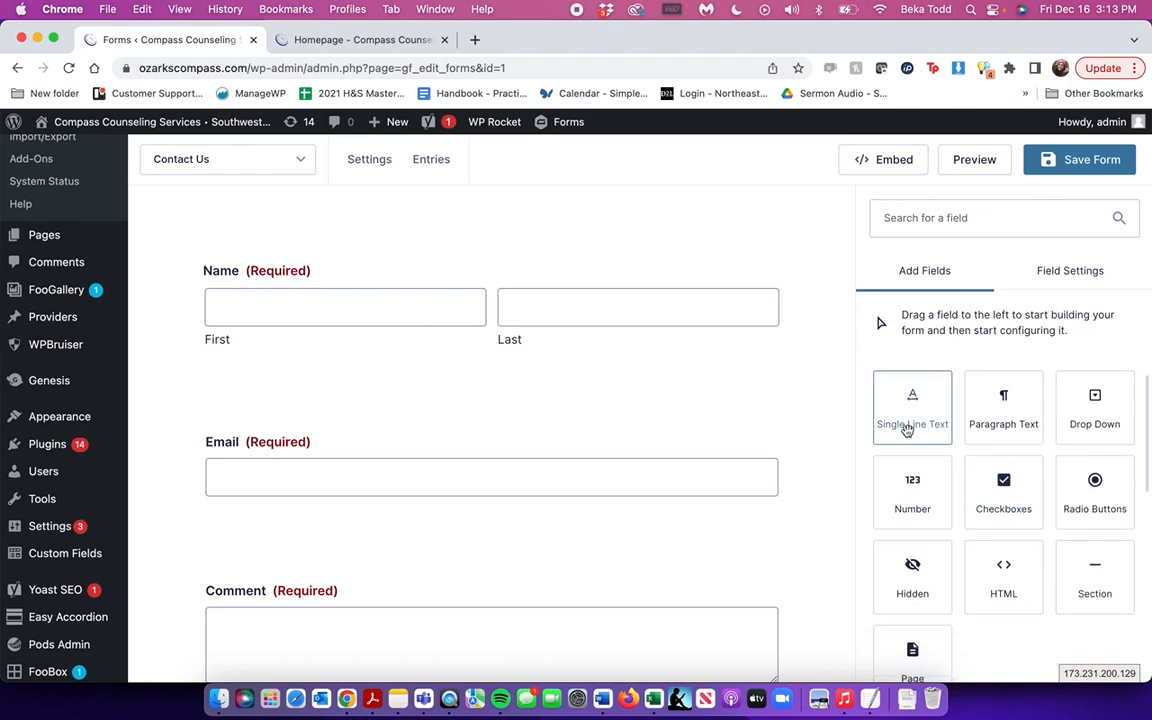
{"action": "left_click_drag", "start_coordinate": [900, 423], "coordinate": [578, 380]}
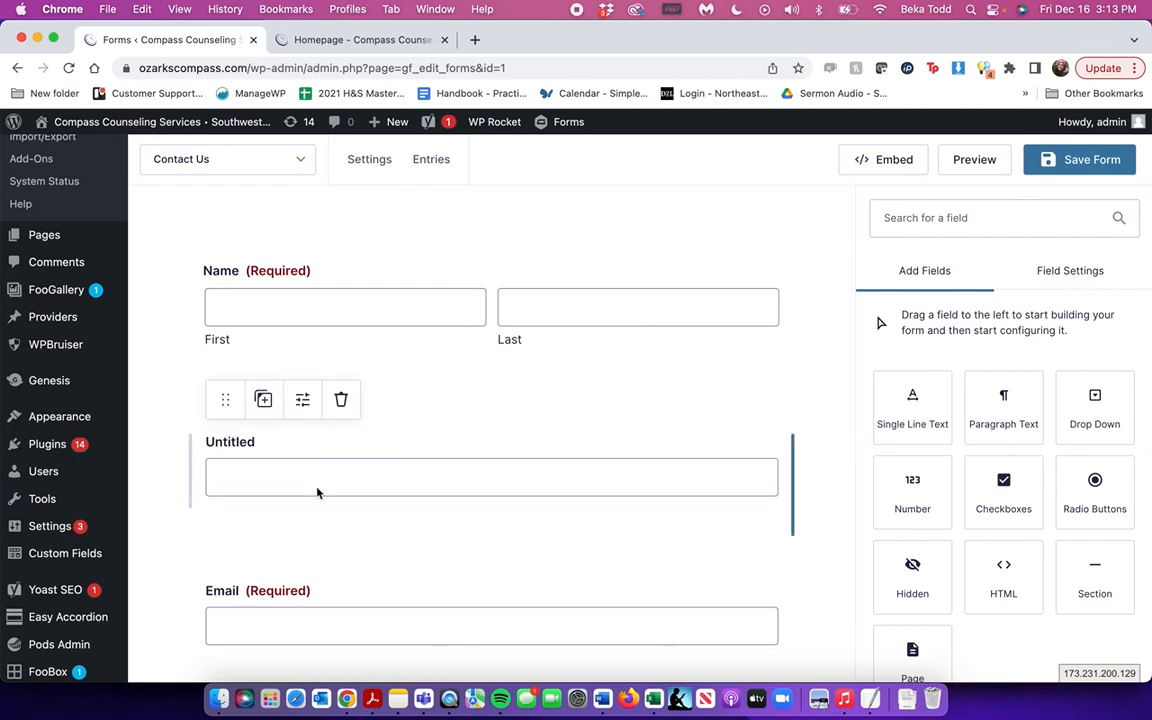
{"action": "left_click", "coordinate": [340, 401]}
{"action": "left_click", "coordinate": [708, 176]}
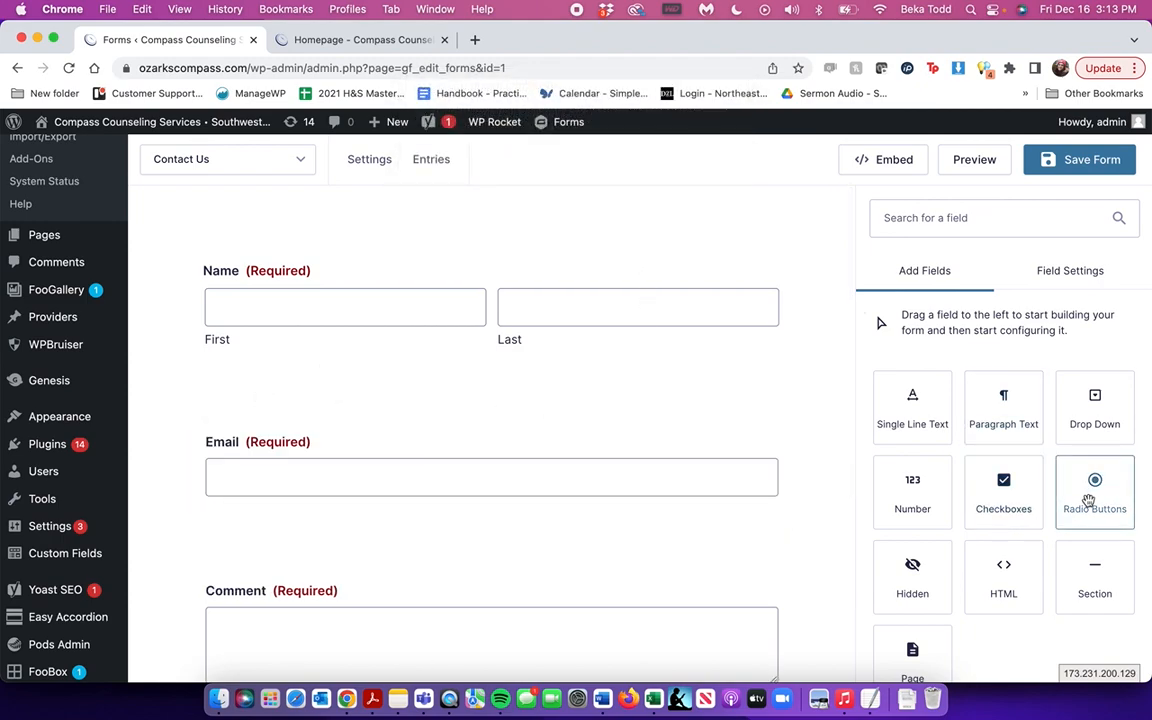
- Add a Radio Buttons field between Name and Email and open its choices for editing
{"action": "left_click_drag", "start_coordinate": [1070, 485], "coordinate": [457, 385]}
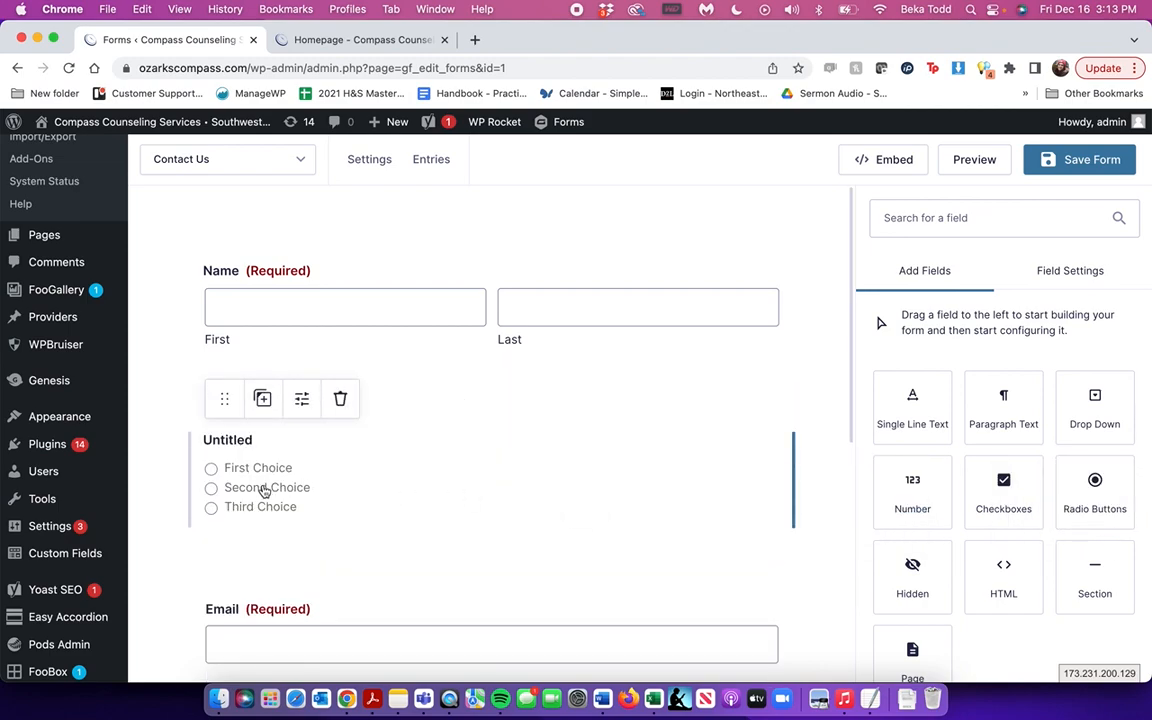
{"action": "scroll", "coordinate": [897, 547], "scroll_direction": "down", "scroll_amount": 5}
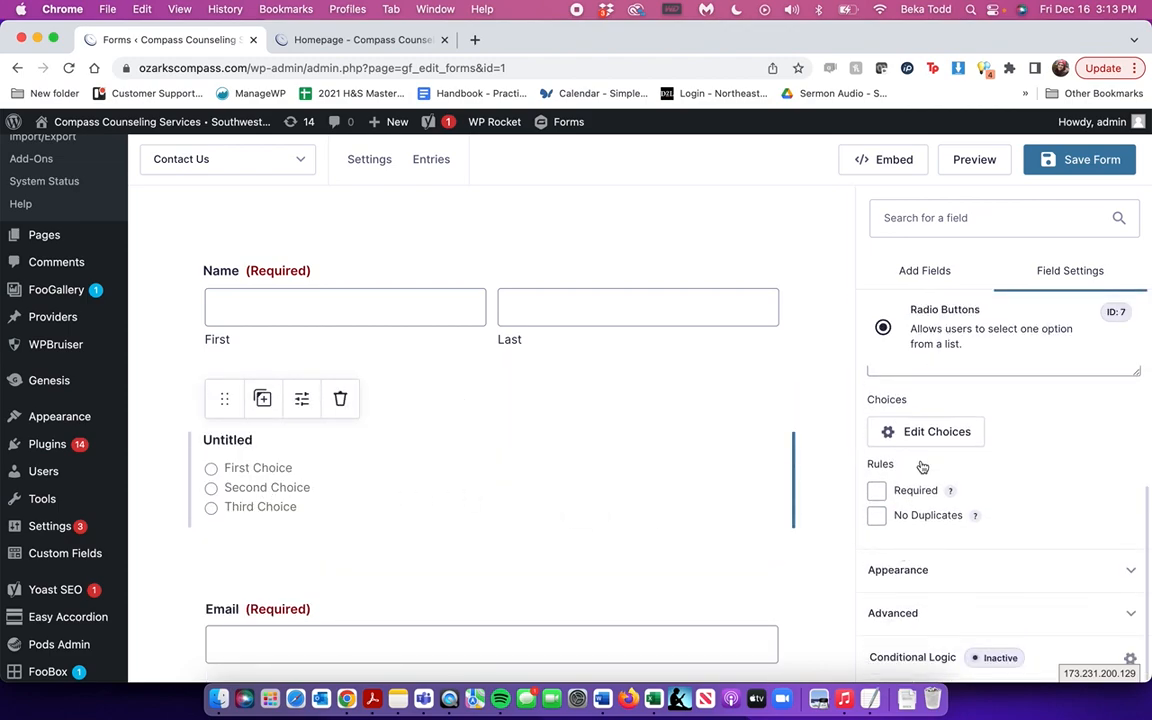
{"action": "left_click", "coordinate": [920, 431]}
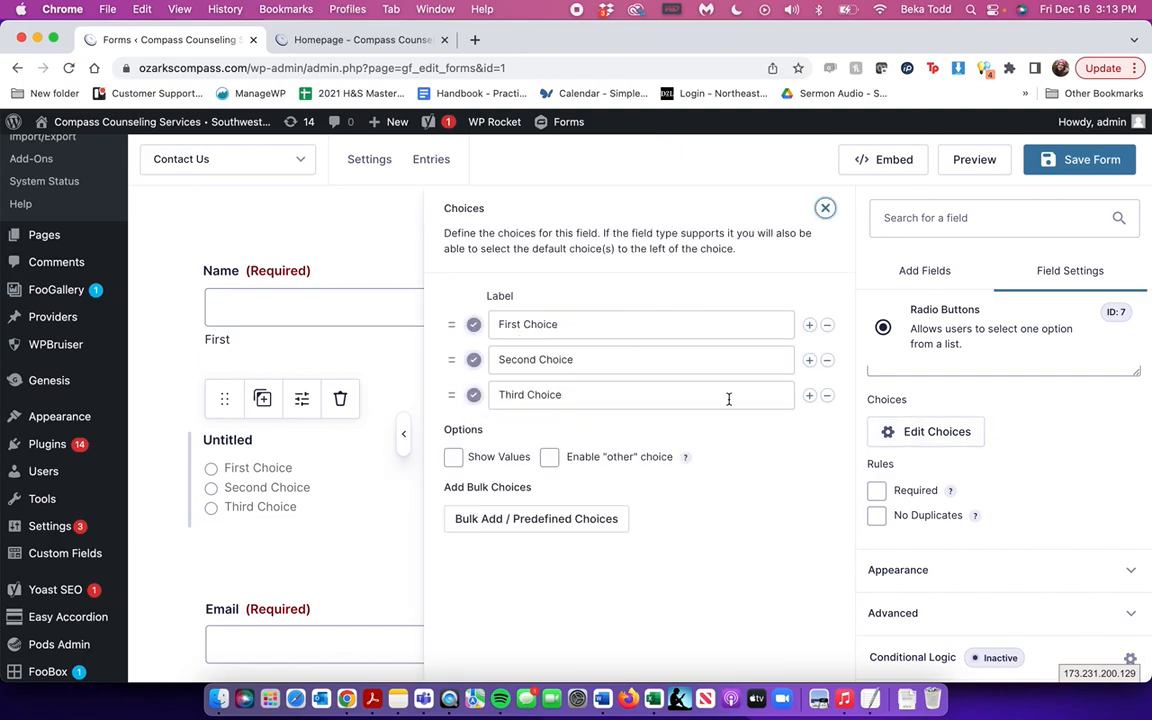
{"action": "scroll", "coordinate": [755, 611], "scroll_direction": "up", "scroll_amount": 5}
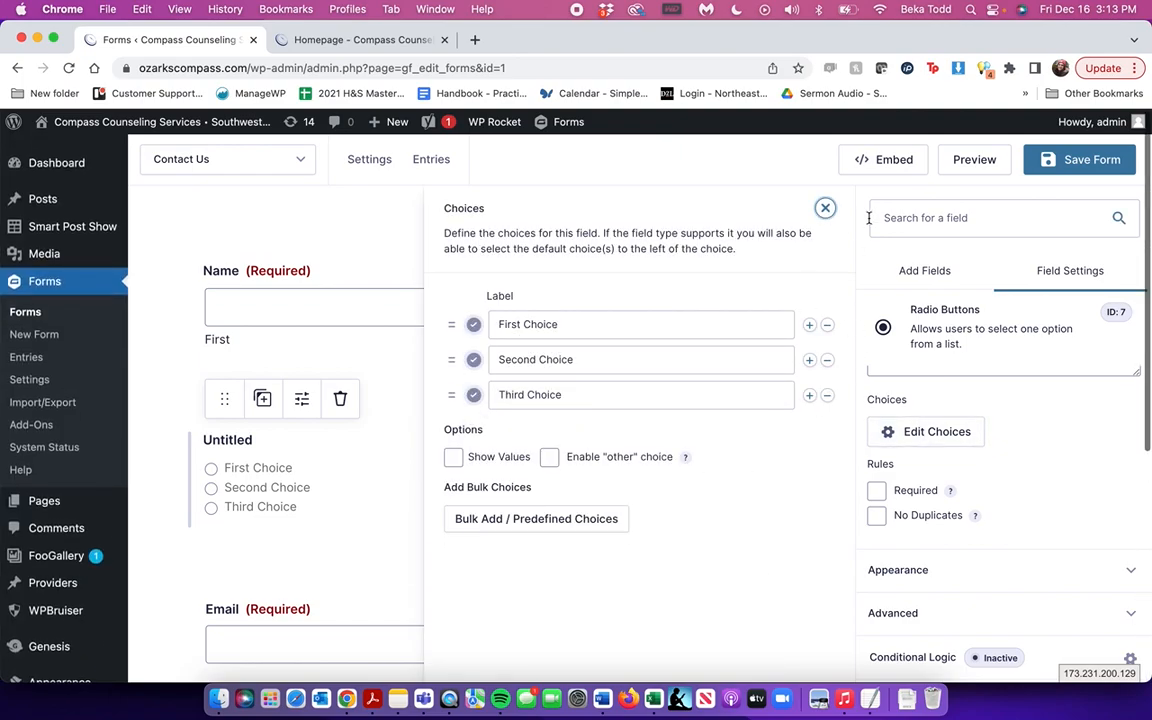
- Close the choices editor and delete the Radio Buttons field from the form
{"action": "left_click", "coordinate": [825, 207]}
{"action": "left_click", "coordinate": [342, 408]}
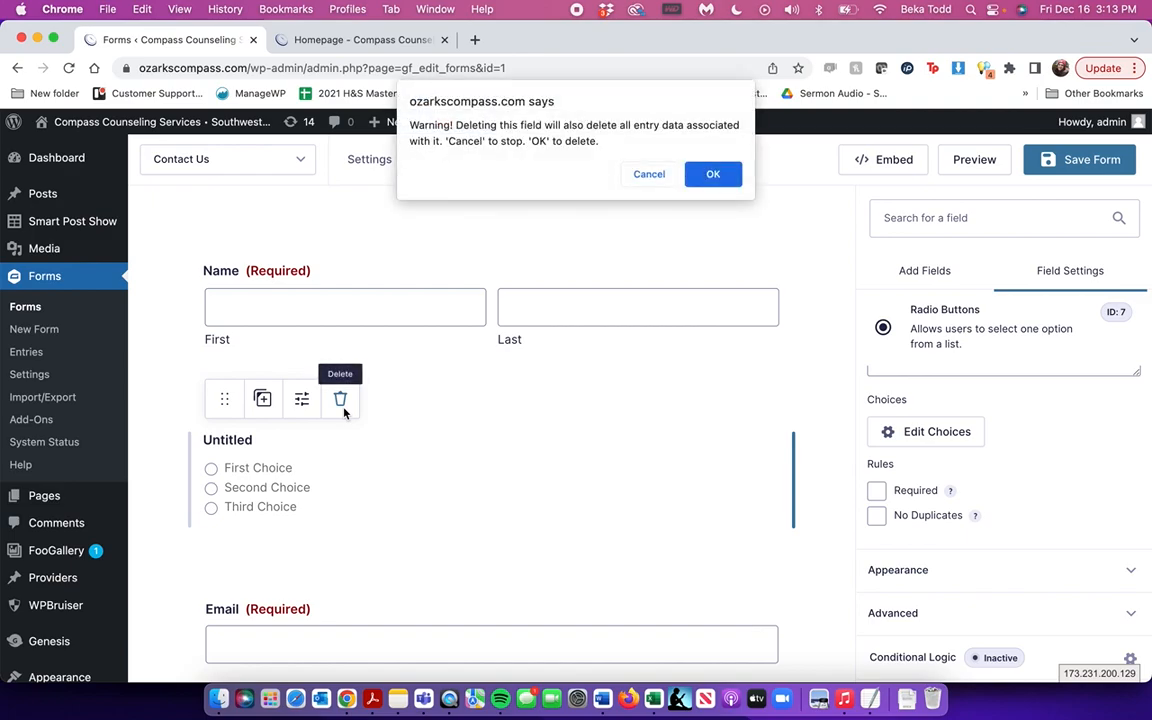
{"action": "left_click", "coordinate": [713, 176]}
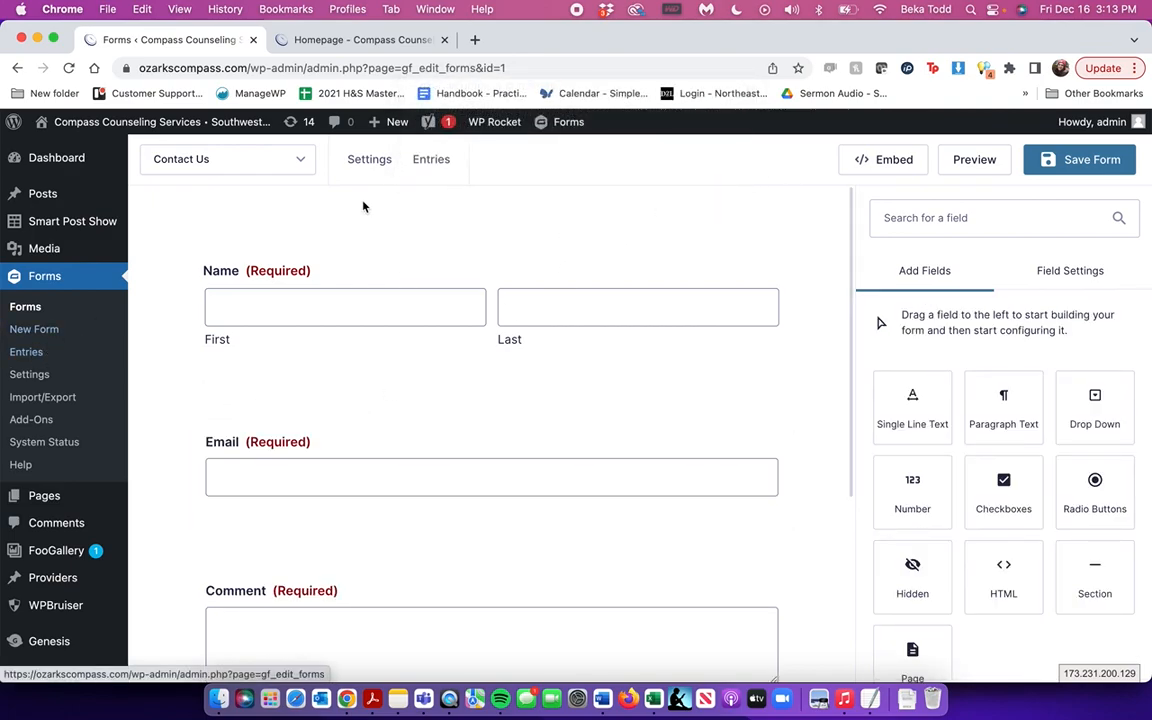
- Leave the form editor without saving and look through the Contact Us form's submitted entries and their status filters
{"action": "left_click", "coordinate": [437, 162]}
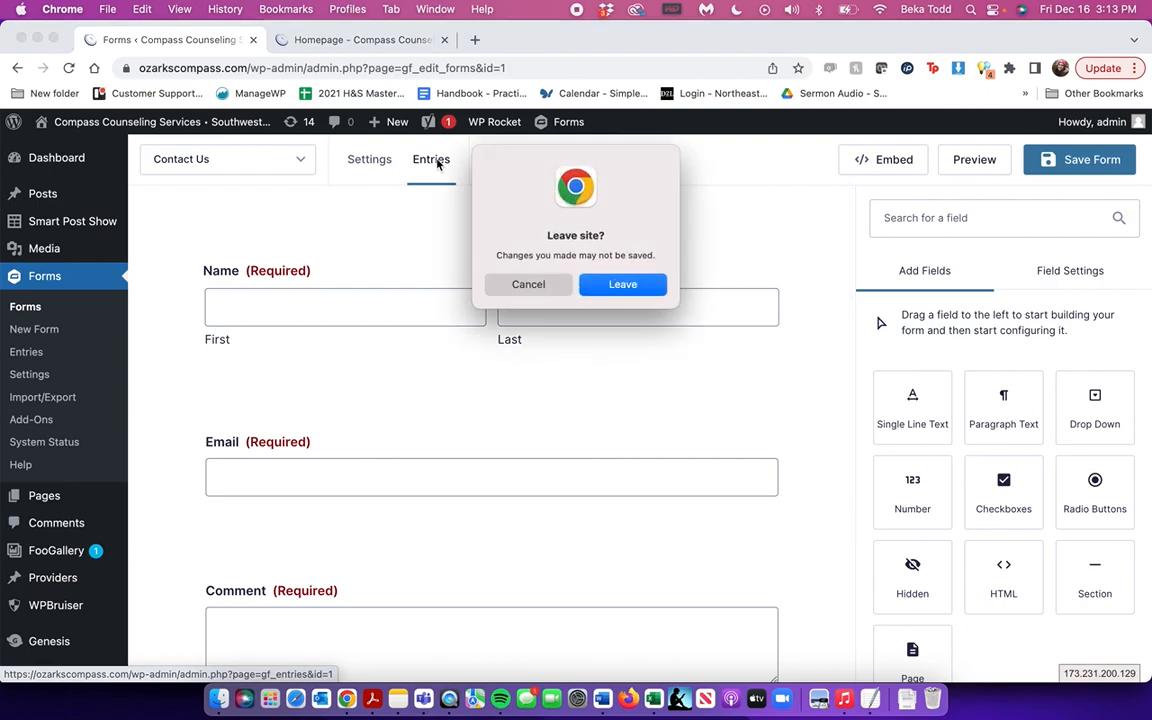
{"action": "left_click", "coordinate": [630, 284]}
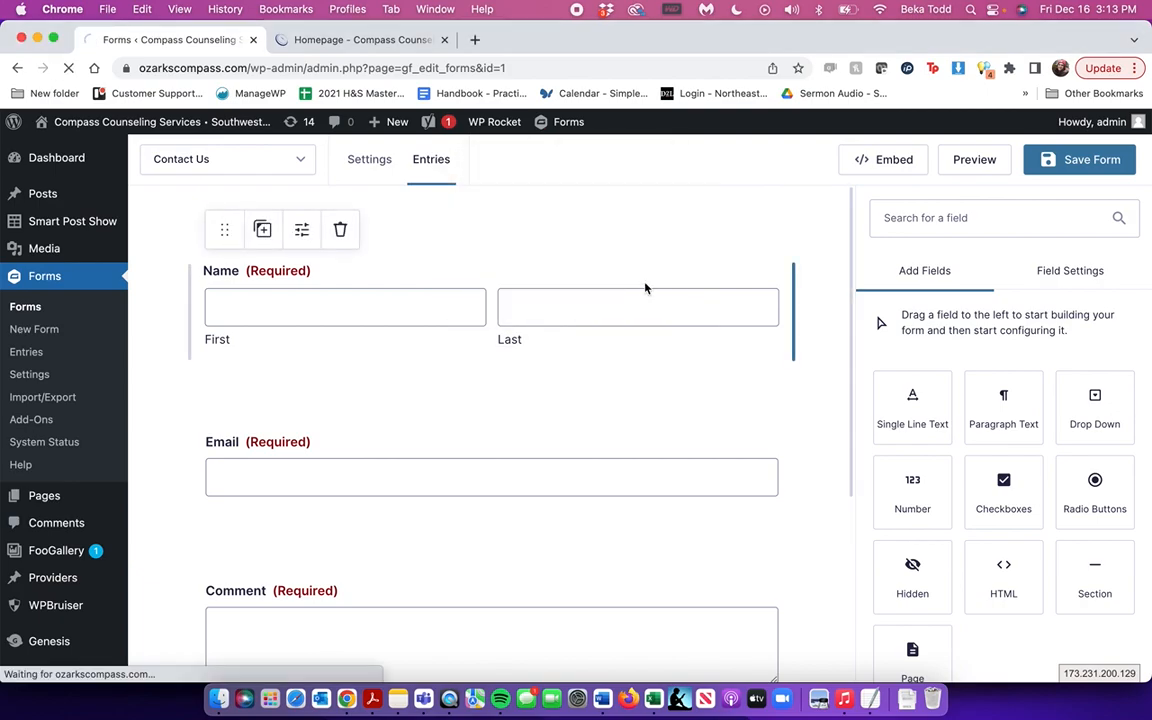
{"action": "scroll", "coordinate": [645, 350], "scroll_direction": "down", "scroll_amount": 3}
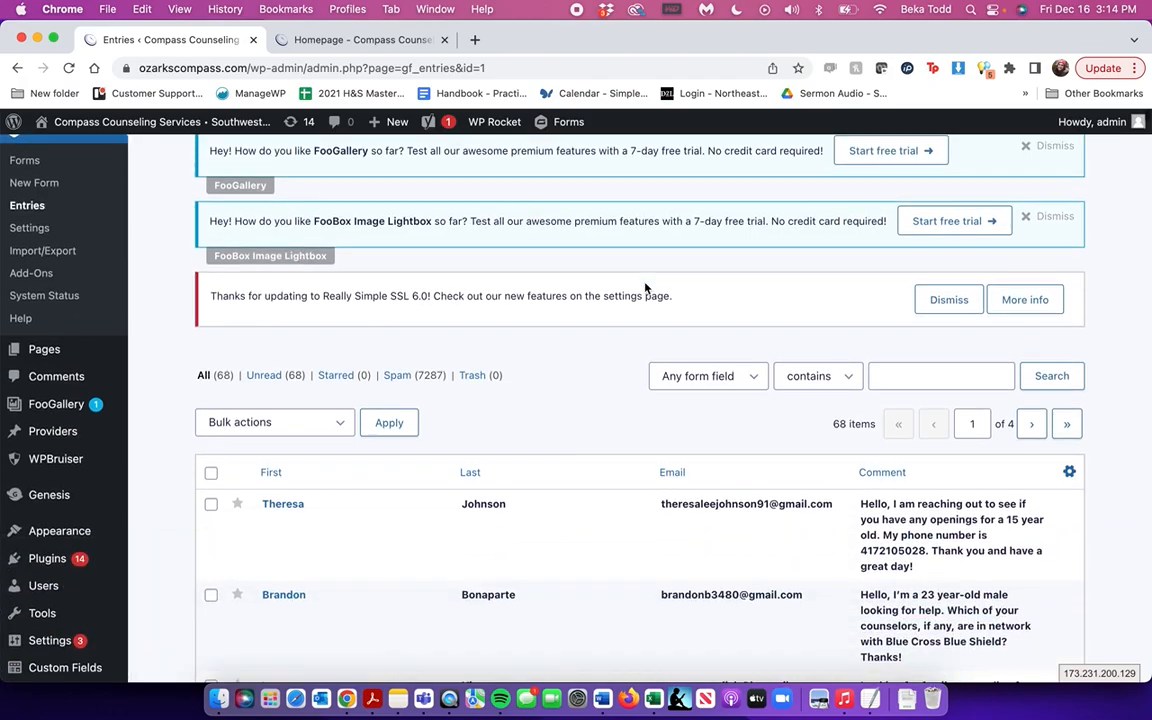
{"action": "scroll", "coordinate": [644, 608], "scroll_direction": "down", "scroll_amount": 3}
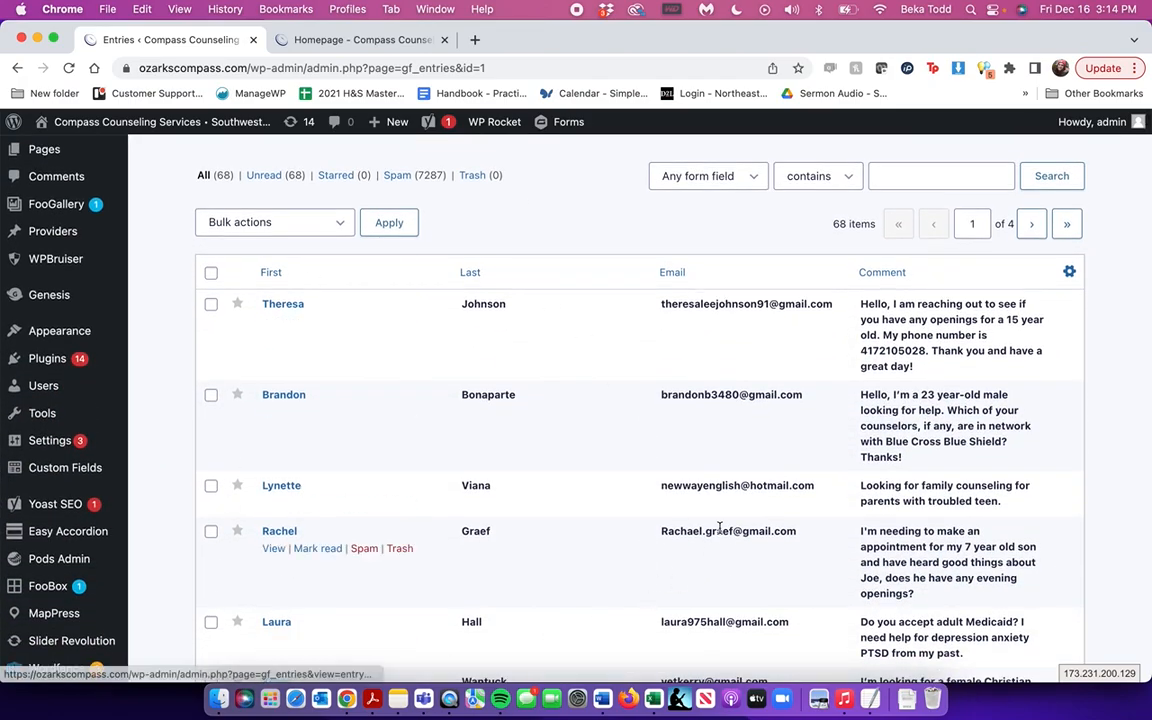
{"action": "scroll", "coordinate": [720, 533], "scroll_direction": "down", "scroll_amount": 10}
{"action": "scroll", "coordinate": [720, 533], "scroll_direction": "up", "scroll_amount": 10}
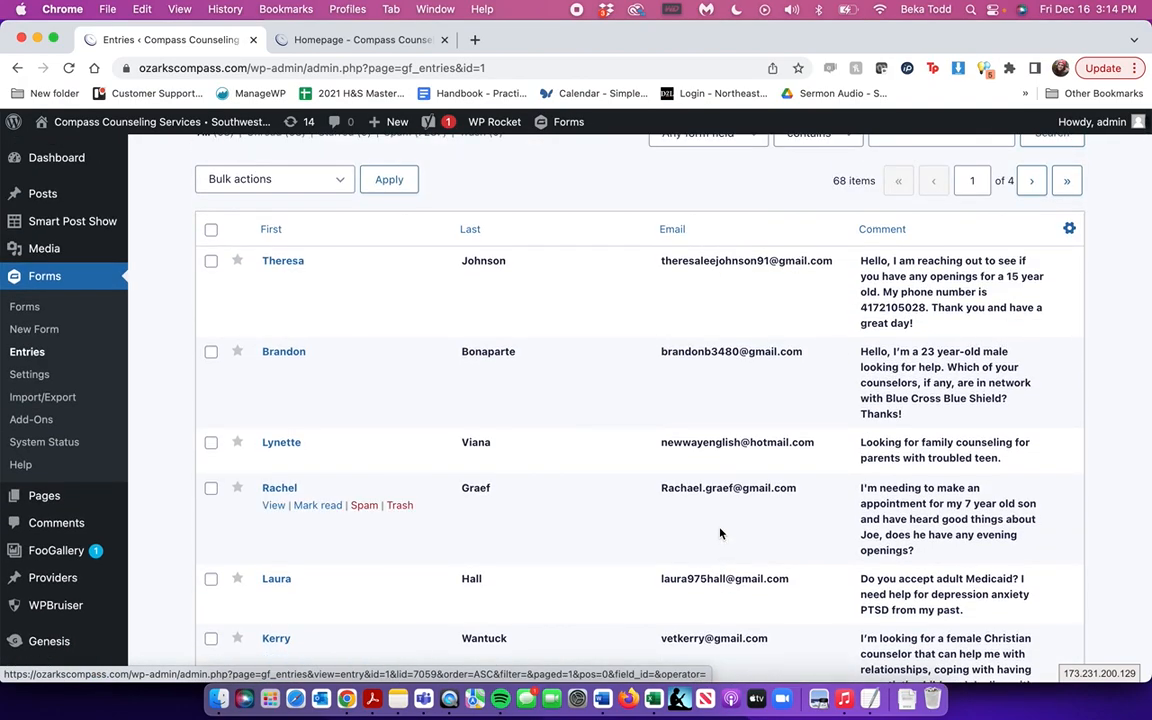
{"action": "scroll", "coordinate": [720, 533], "scroll_direction": "up", "scroll_amount": 5}
{"action": "scroll", "coordinate": [720, 533], "scroll_direction": "down", "scroll_amount": 3}
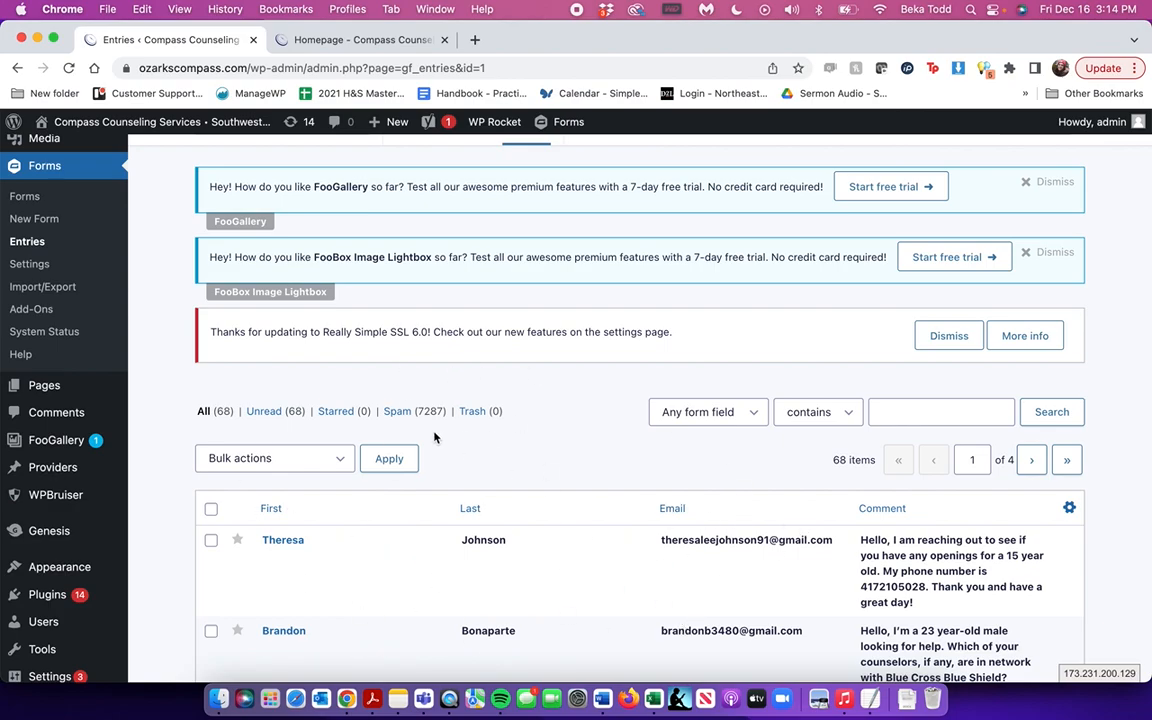
- Return to the list of forms and open the notification settings of the Contact Us form
{"action": "left_click", "coordinate": [36, 203]}
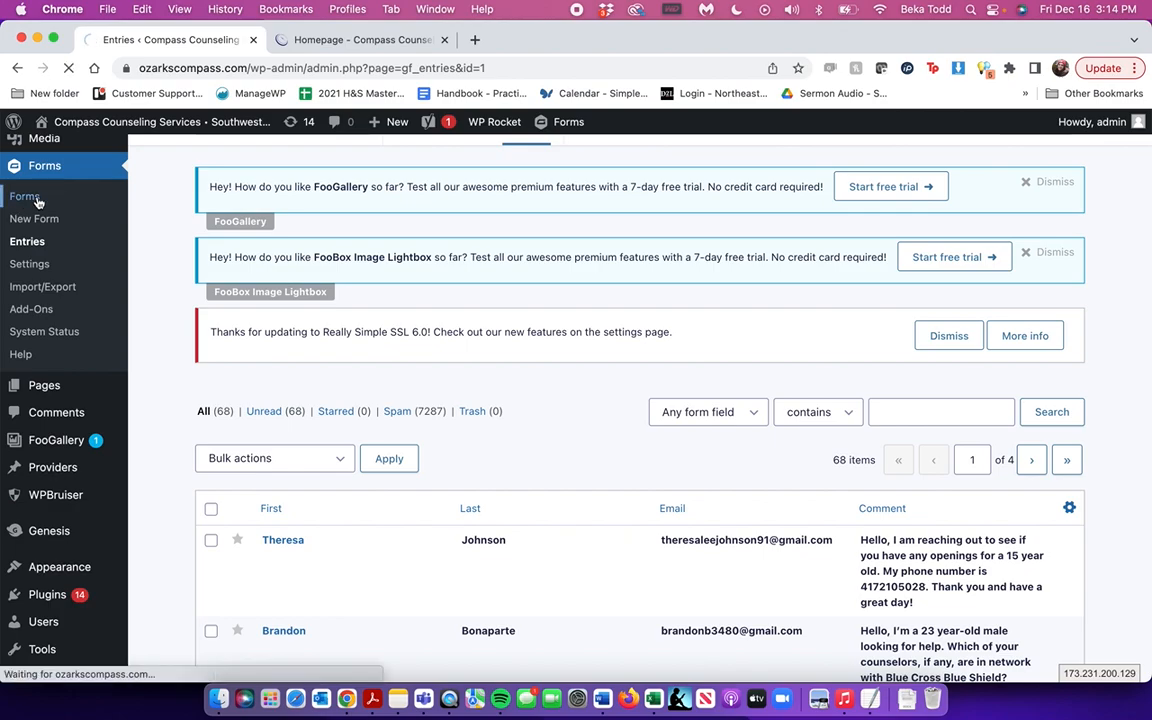
{"action": "scroll", "coordinate": [393, 412], "scroll_direction": "down", "scroll_amount": 3}
{"action": "mouse_move", "coordinate": [352, 455]}
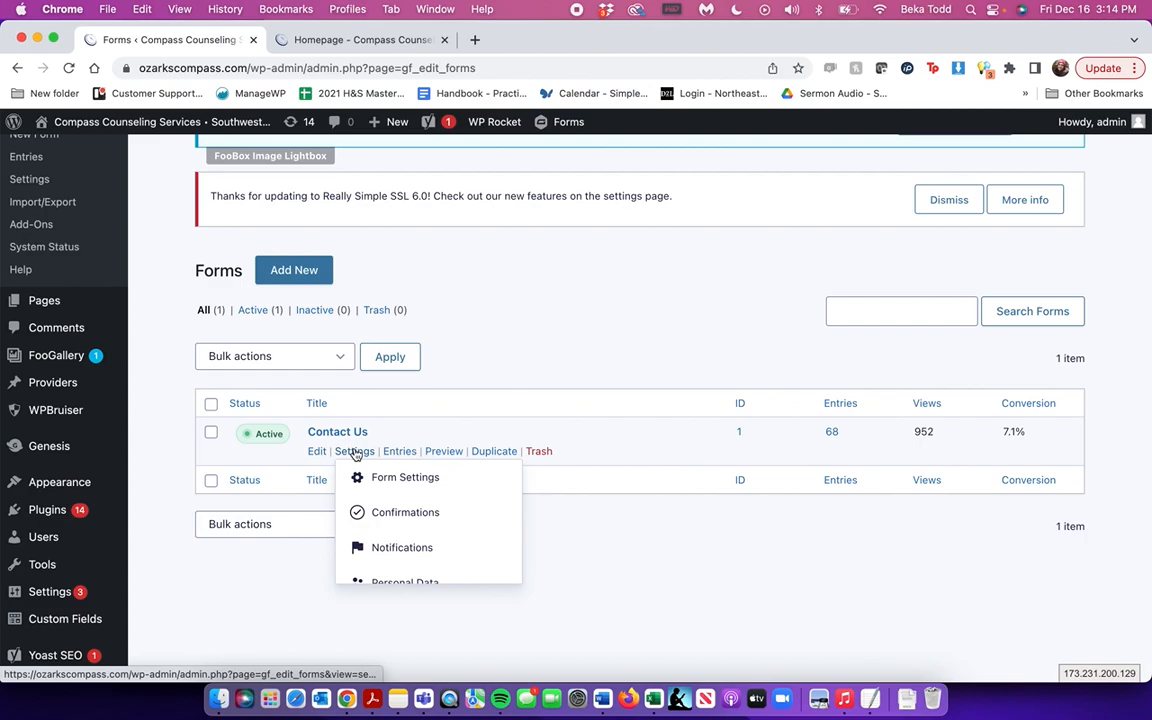
{"action": "left_click", "coordinate": [403, 547]}
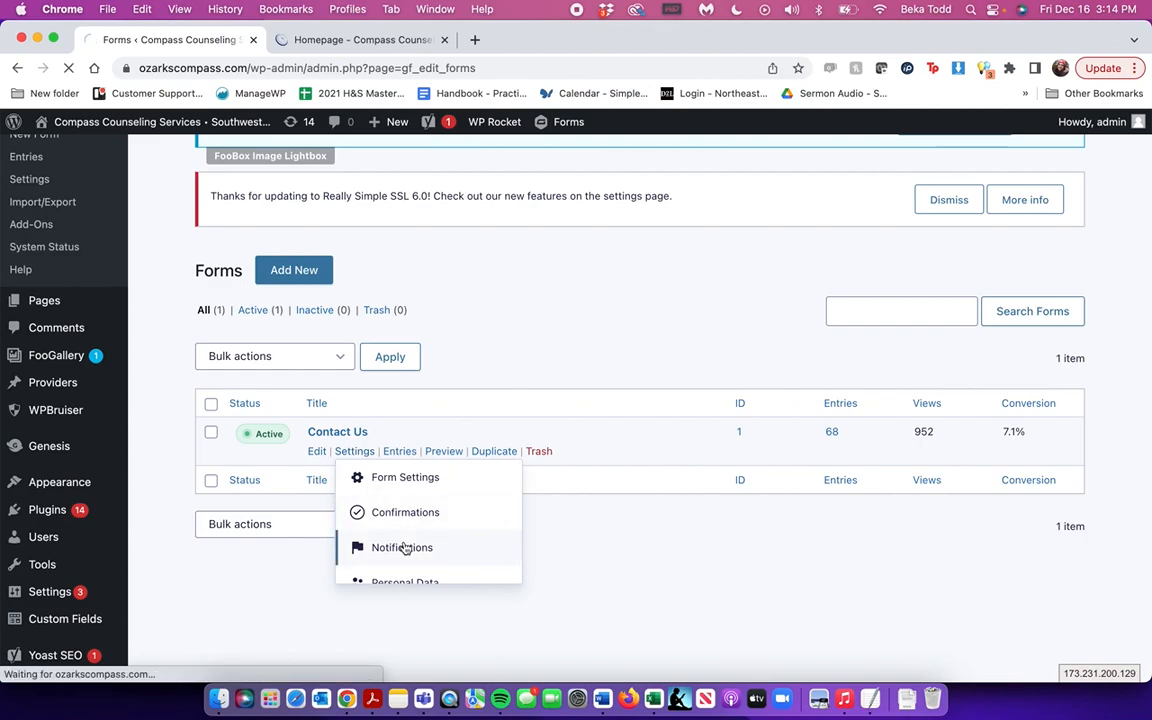
- Open the Admin Notification and select the address in its Send To Email field
{"action": "scroll", "coordinate": [567, 562], "scroll_direction": "down", "scroll_amount": 2}
{"action": "left_click", "coordinate": [530, 554]}
{"action": "scroll", "coordinate": [527, 555], "scroll_direction": "down", "scroll_amount": 5}
{"action": "triple_click", "coordinate": [536, 365]}
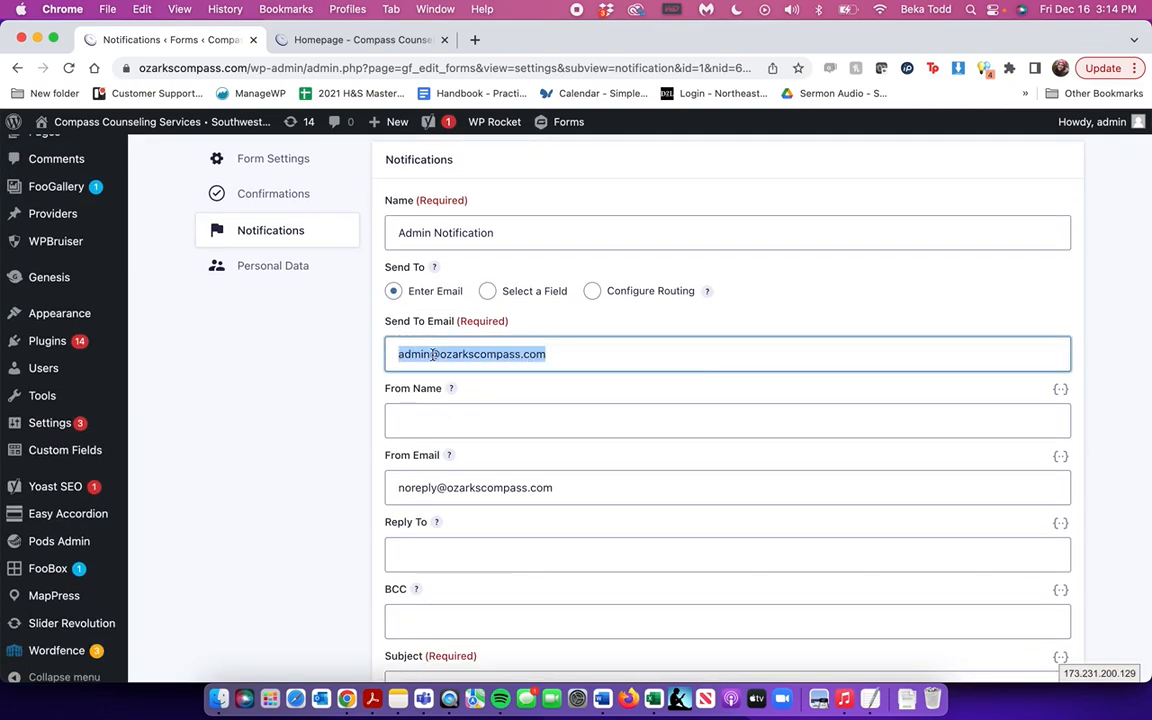
- Examine the Admin Notification's From Email address, Reply To, BCC, Subject and Message settings
{"action": "left_click", "coordinate": [548, 354]}
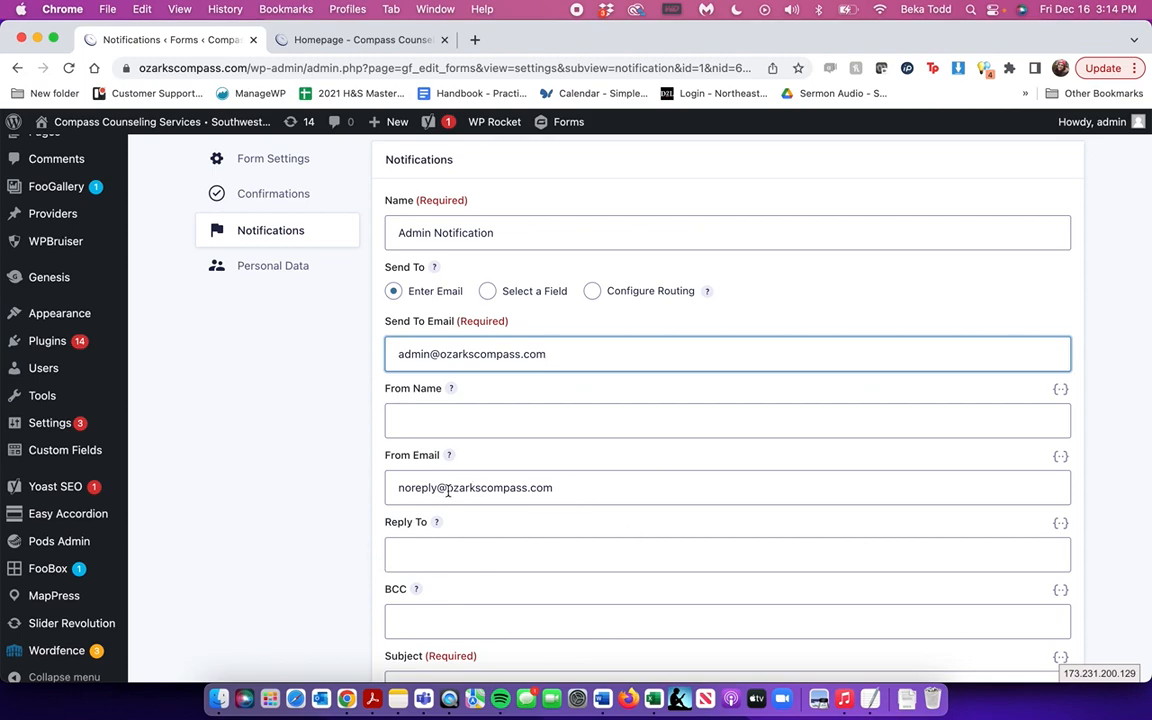
{"action": "left_click_drag", "start_coordinate": [447, 489], "coordinate": [673, 491]}
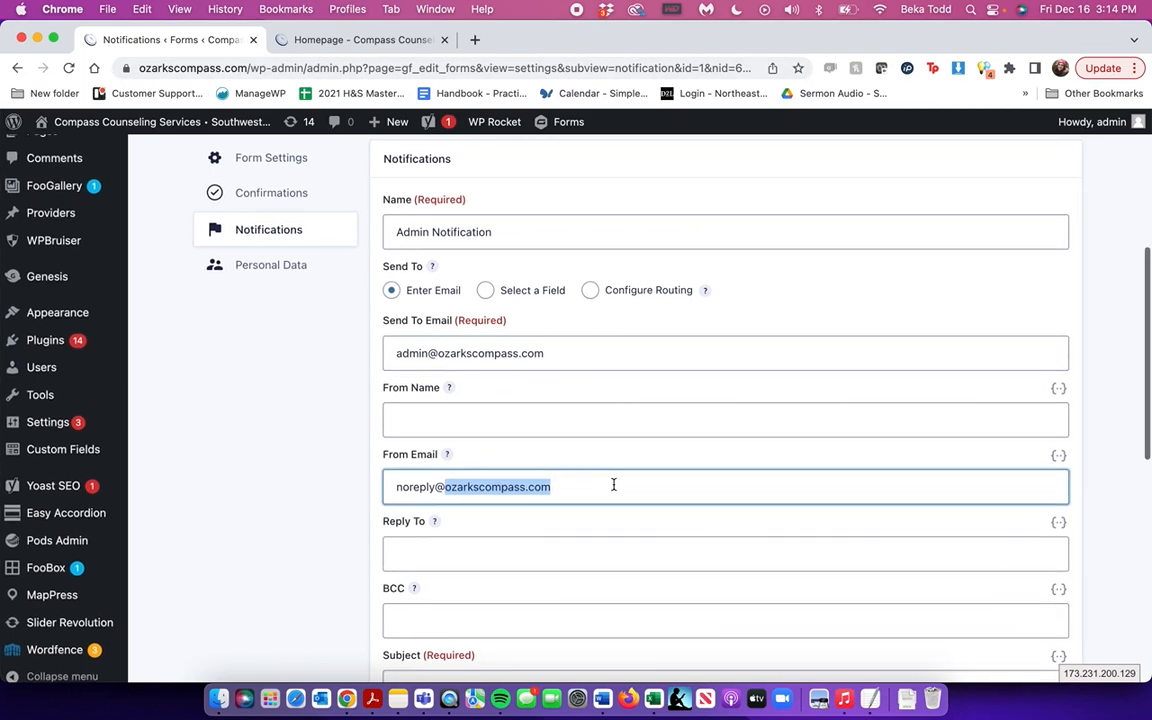
{"action": "left_click_drag", "start_coordinate": [430, 487], "coordinate": [361, 490]}
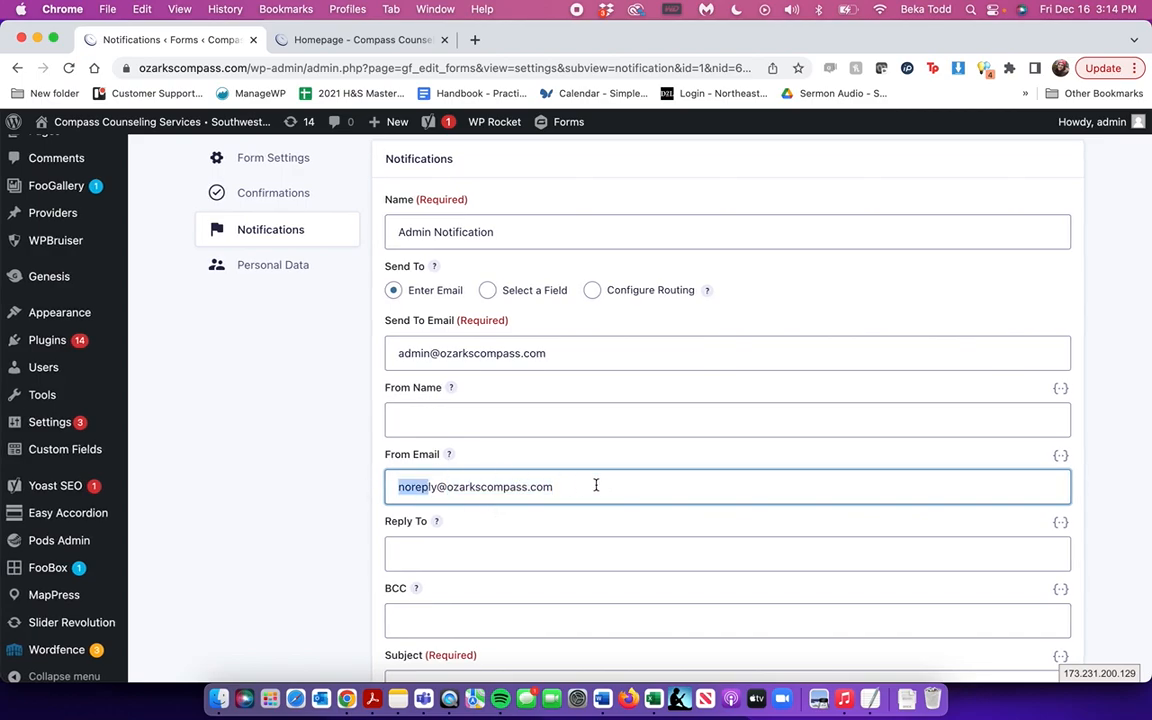
{"action": "scroll", "coordinate": [596, 485], "scroll_direction": "down", "scroll_amount": 5}
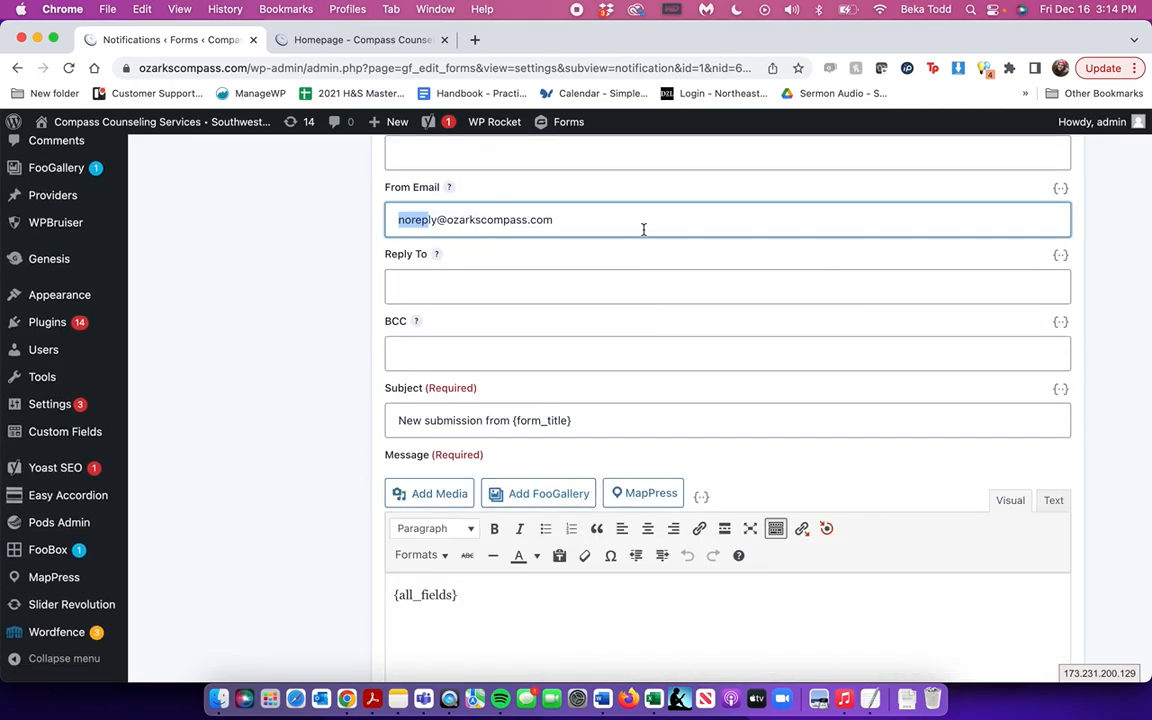
{"action": "scroll", "coordinate": [643, 229], "scroll_direction": "down", "scroll_amount": 6}
{"action": "scroll", "coordinate": [643, 229], "scroll_direction": "up", "scroll_amount": 15}
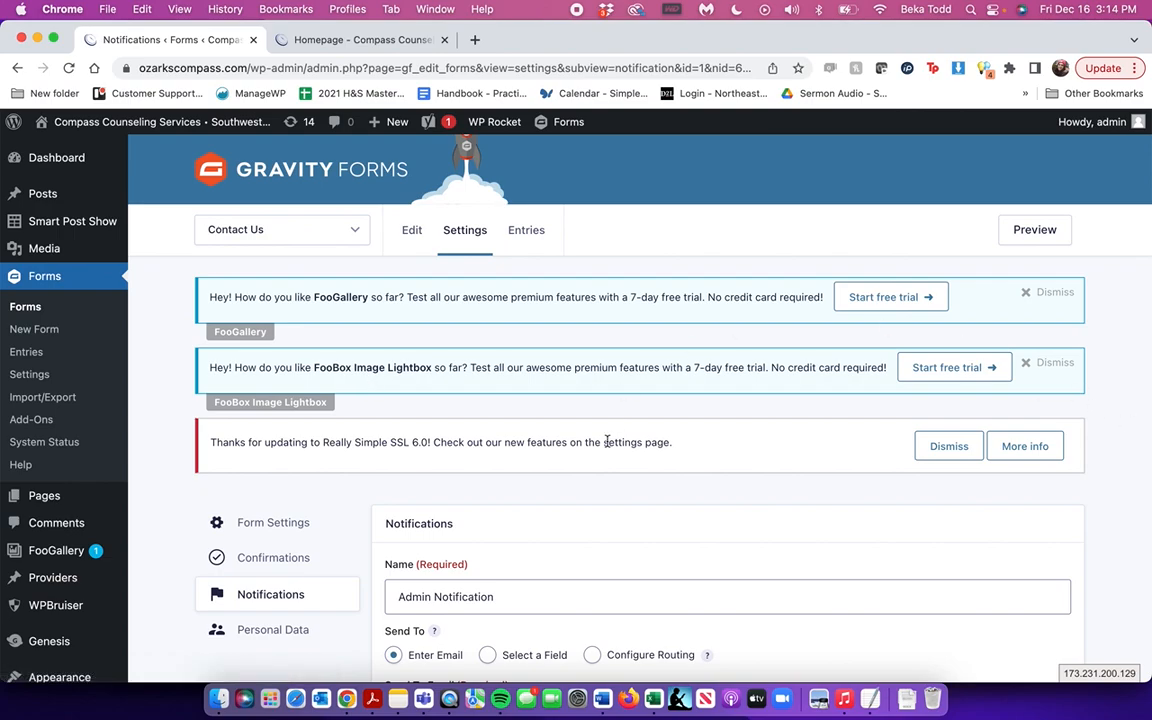
{"action": "scroll", "coordinate": [301, 514], "scroll_direction": "down", "scroll_amount": 3}
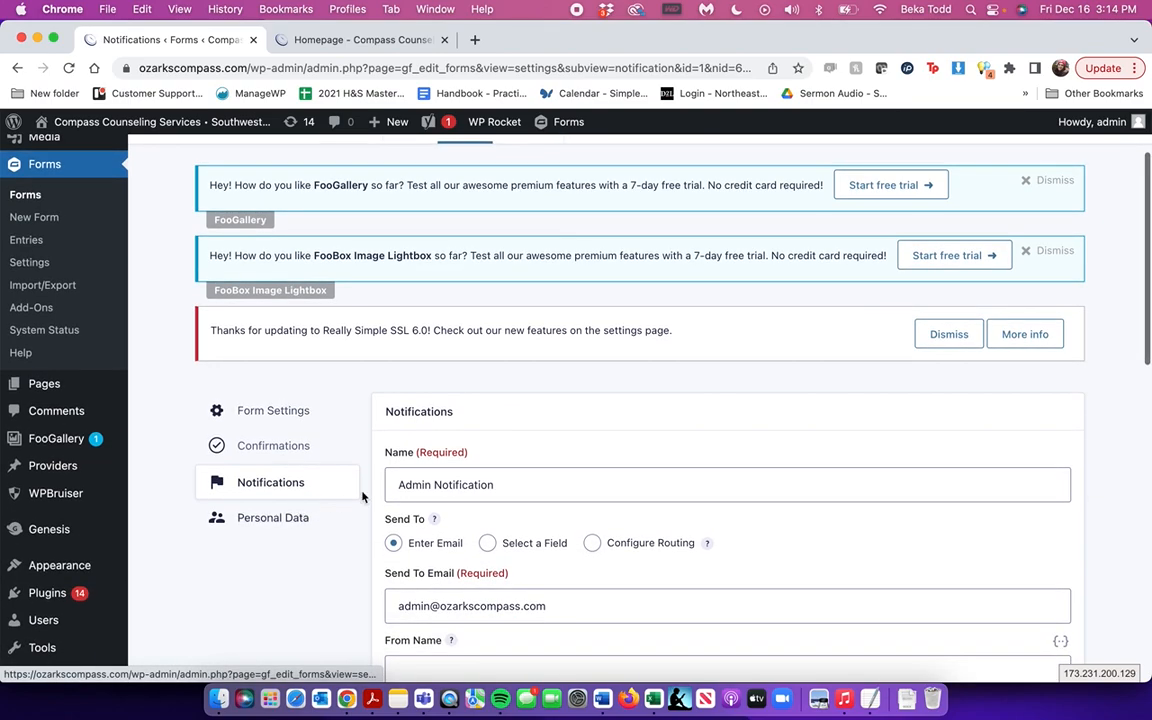
{"action": "scroll", "coordinate": [572, 591], "scroll_direction": "down", "scroll_amount": 4}
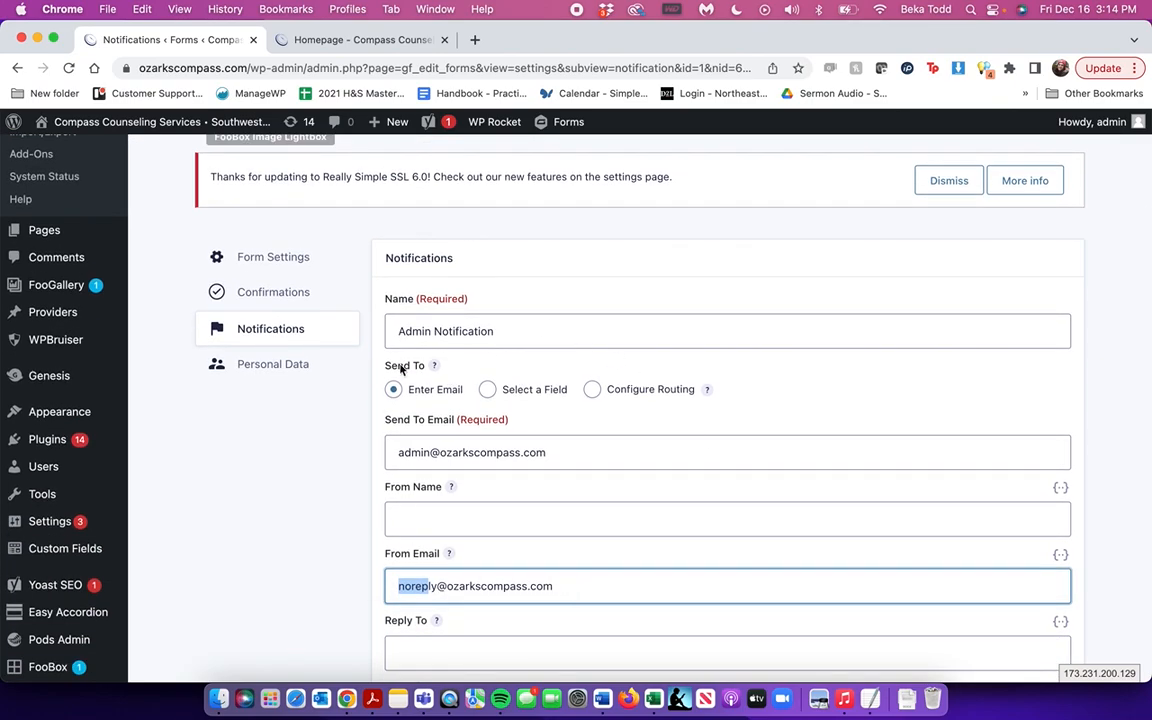
{"action": "scroll", "coordinate": [232, 357], "scroll_direction": "up", "scroll_amount": 5}
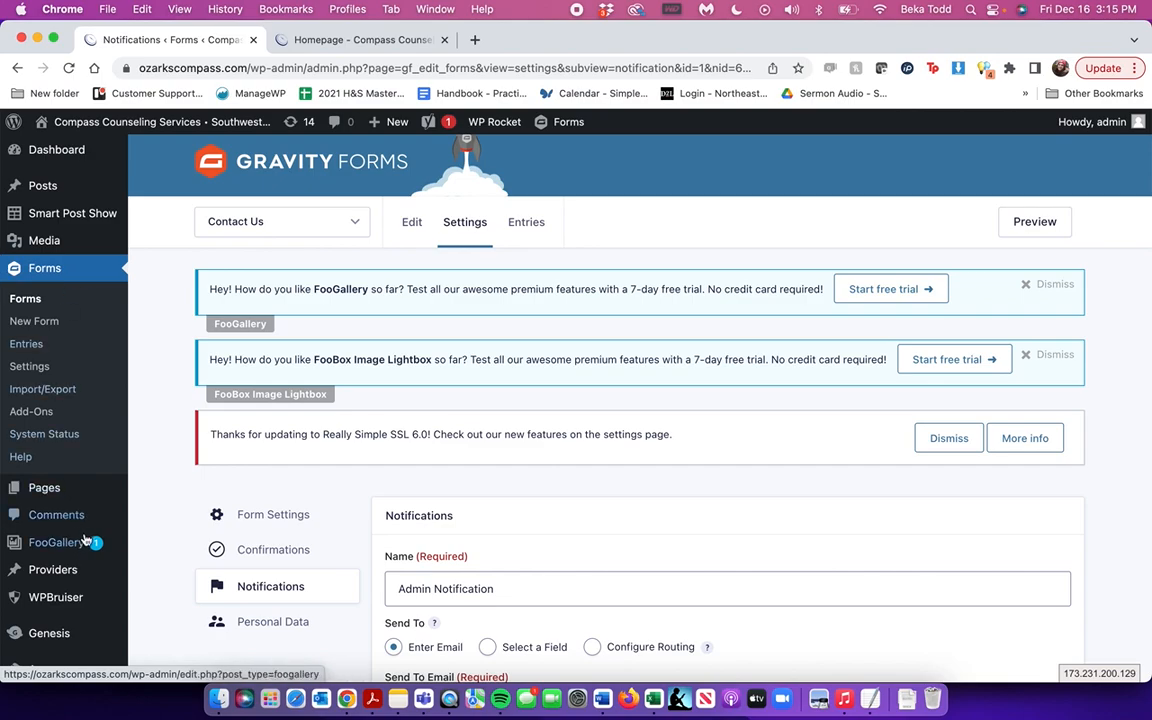
- Leave the notification settings without saving and open the Homepage for editing from the list of all pages
{"action": "mouse_move", "coordinate": [24, 485]}
{"action": "mouse_move", "coordinate": [44, 538]}
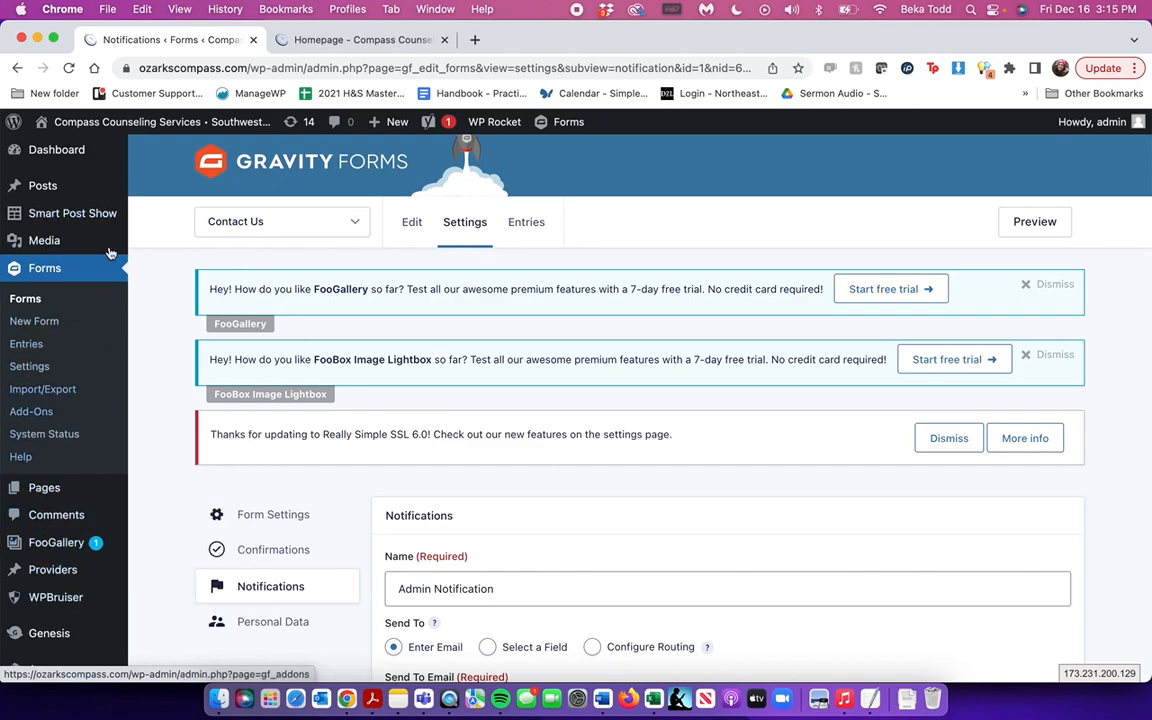
{"action": "left_click", "coordinate": [45, 491]}
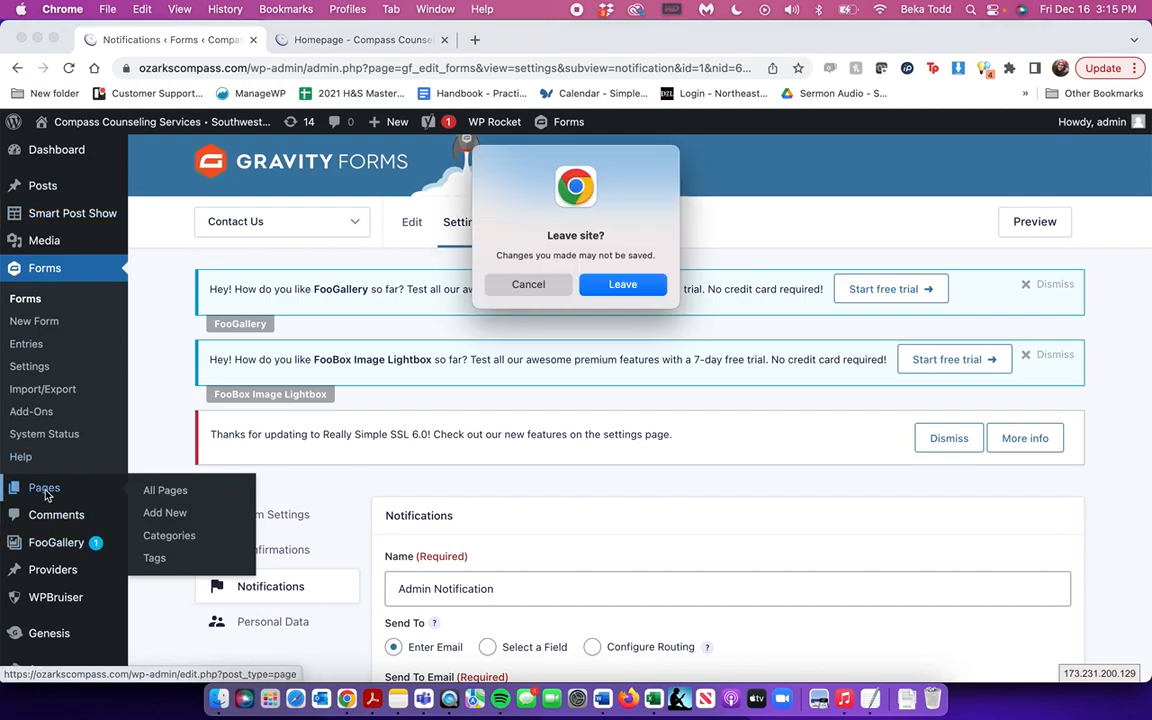
{"action": "left_click", "coordinate": [640, 287]}
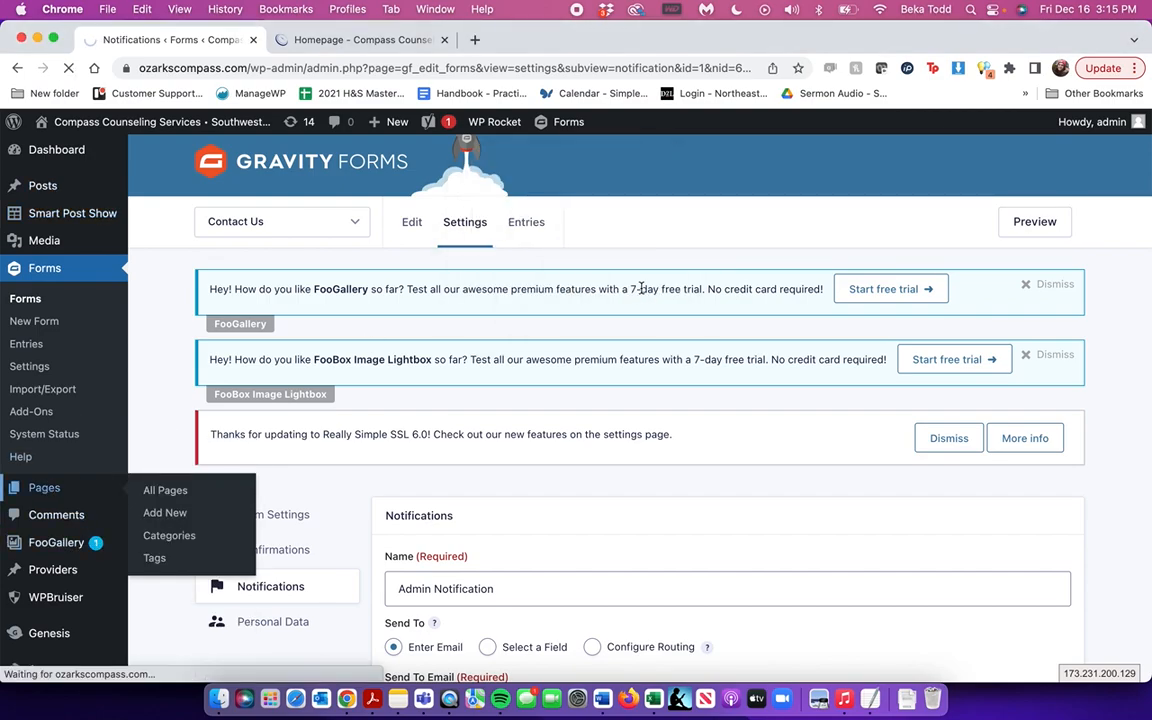
{"action": "scroll", "coordinate": [422, 384], "scroll_direction": "down", "scroll_amount": 3}
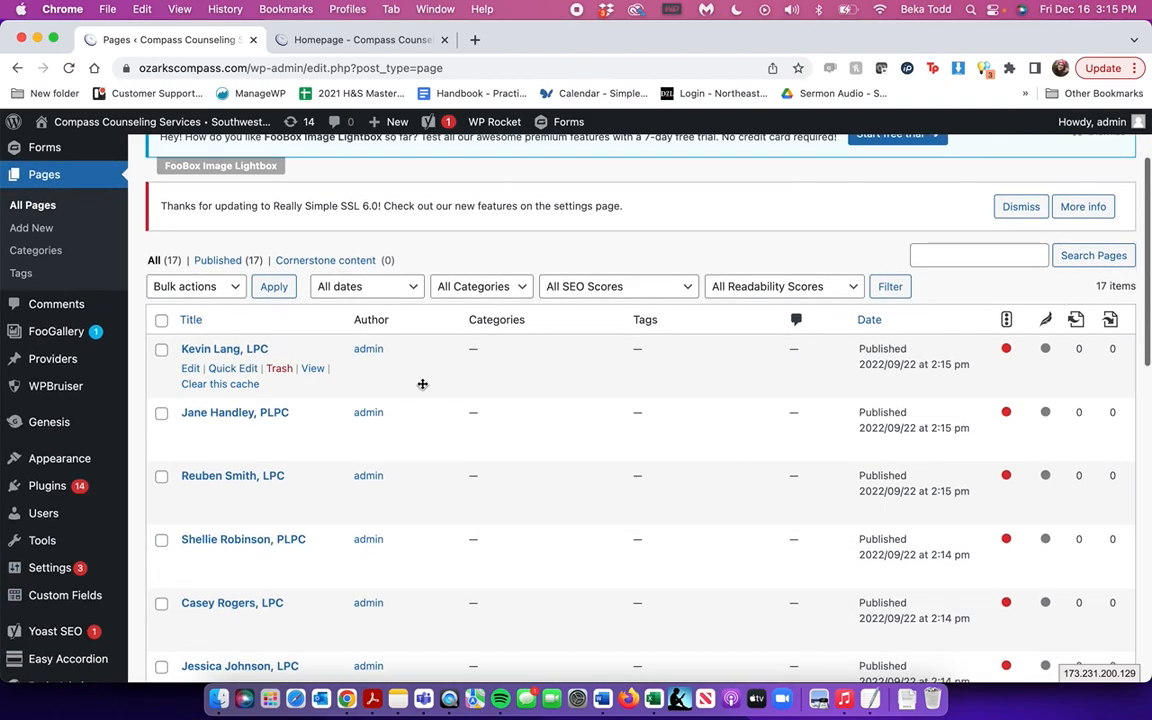
{"action": "scroll", "coordinate": [232, 446], "scroll_direction": "down", "scroll_amount": 5}
{"action": "scroll", "coordinate": [232, 446], "scroll_direction": "down", "scroll_amount": 3}
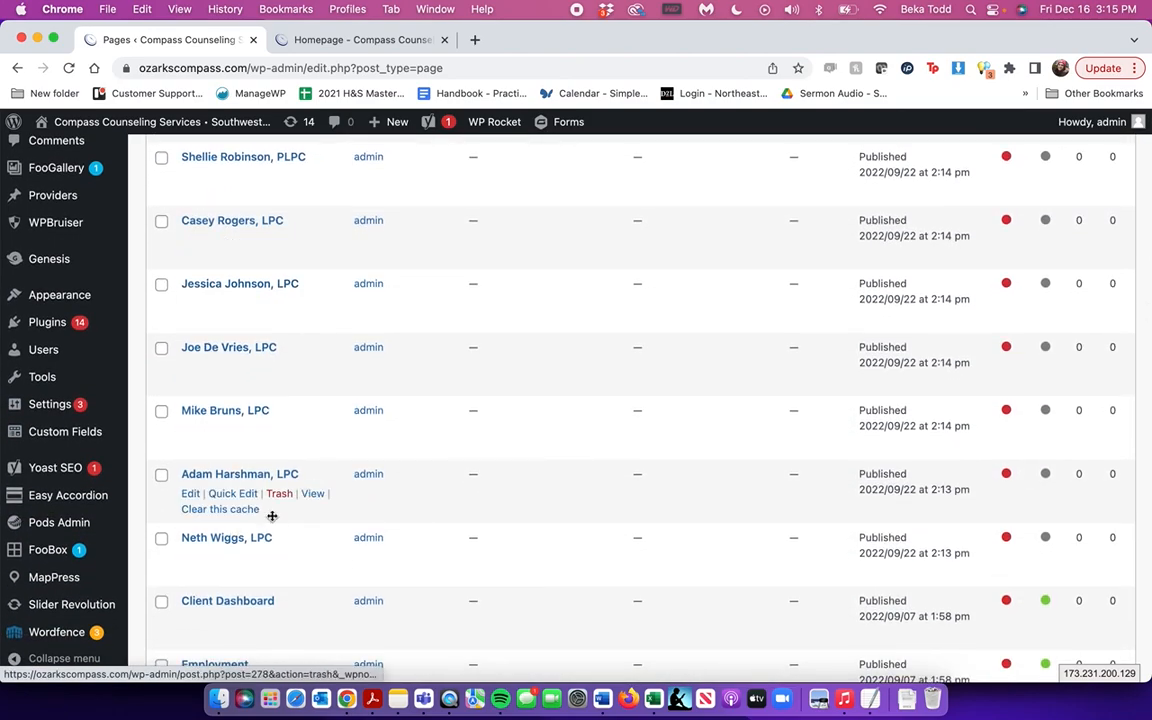
{"action": "scroll", "coordinate": [272, 516], "scroll_direction": "down", "scroll_amount": 8}
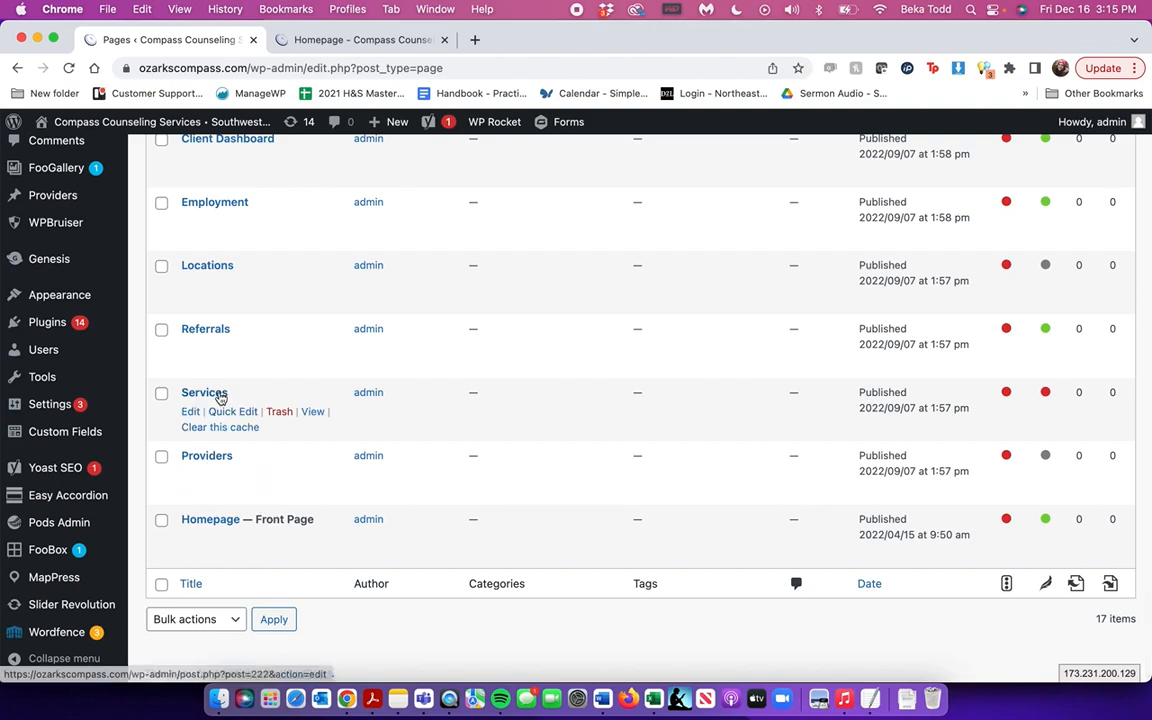
{"action": "left_click", "coordinate": [220, 524]}
- Switch to the live homepage and look through its welcome banner, contact form section and office locations
{"action": "left_click", "coordinate": [344, 46]}
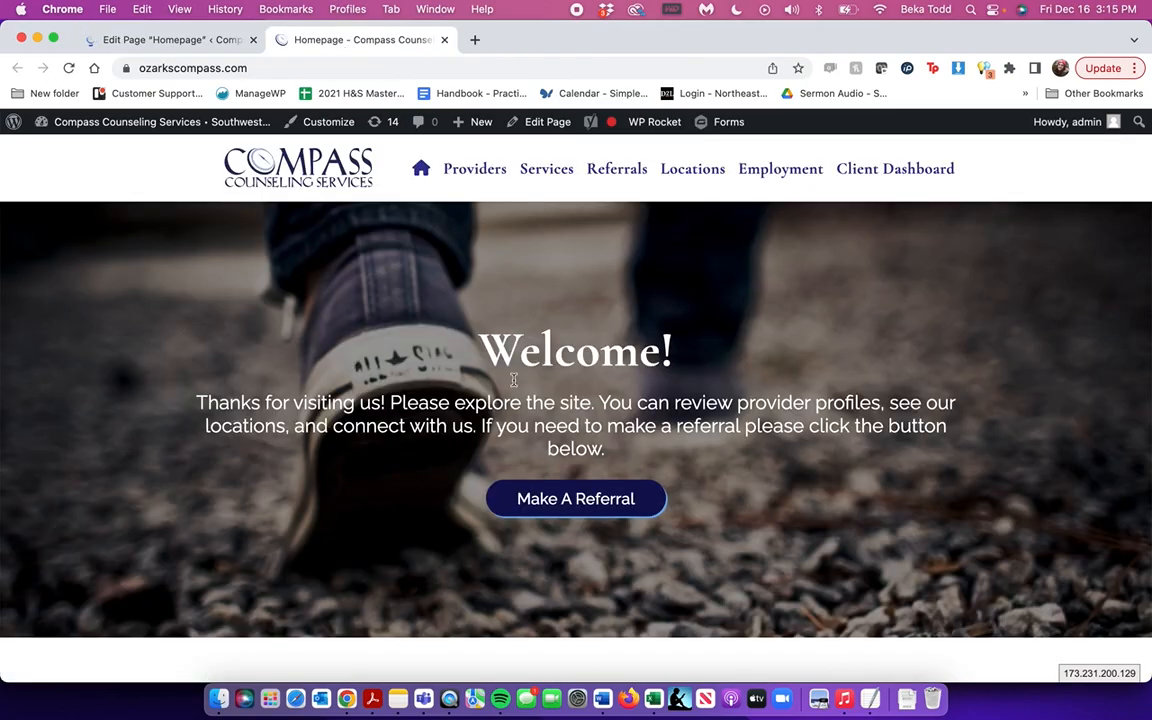
{"action": "scroll", "coordinate": [513, 379], "scroll_direction": "down", "scroll_amount": 15}
{"action": "scroll", "coordinate": [513, 379], "scroll_direction": "up", "scroll_amount": 8}
{"action": "scroll", "coordinate": [513, 379], "scroll_direction": "up", "scroll_amount": 10}
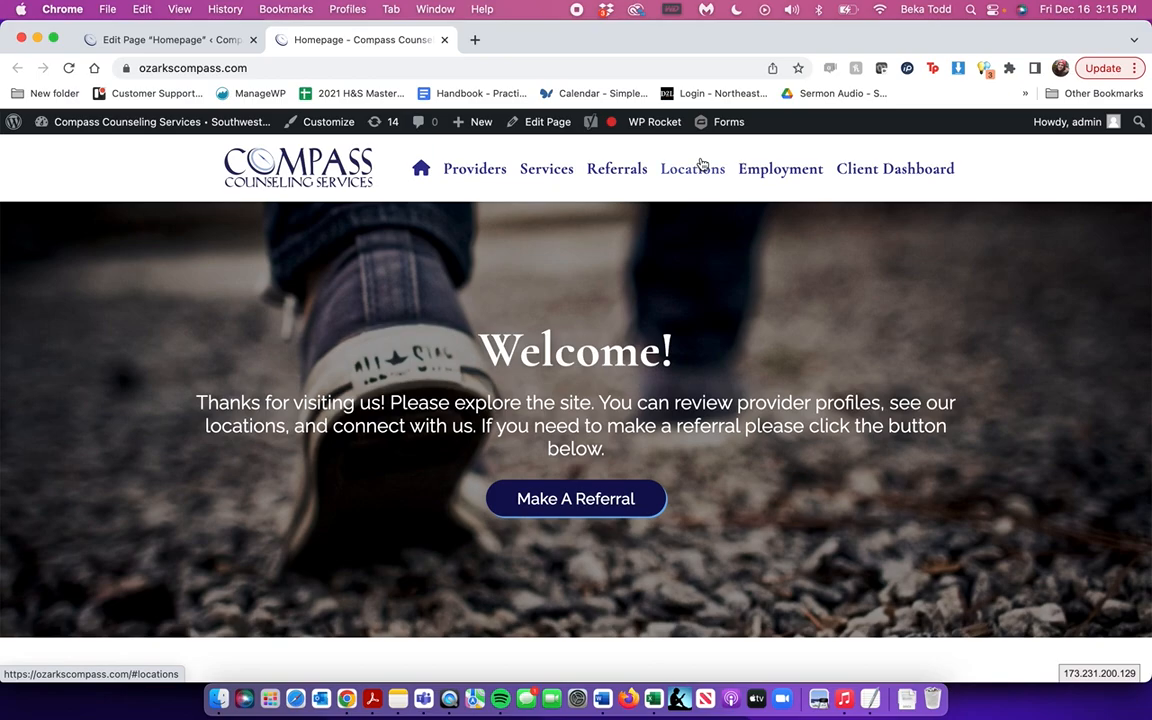
{"action": "scroll", "coordinate": [170, 467], "scroll_direction": "down", "scroll_amount": 3}
{"action": "scroll", "coordinate": [170, 467], "scroll_direction": "down", "scroll_amount": 5}
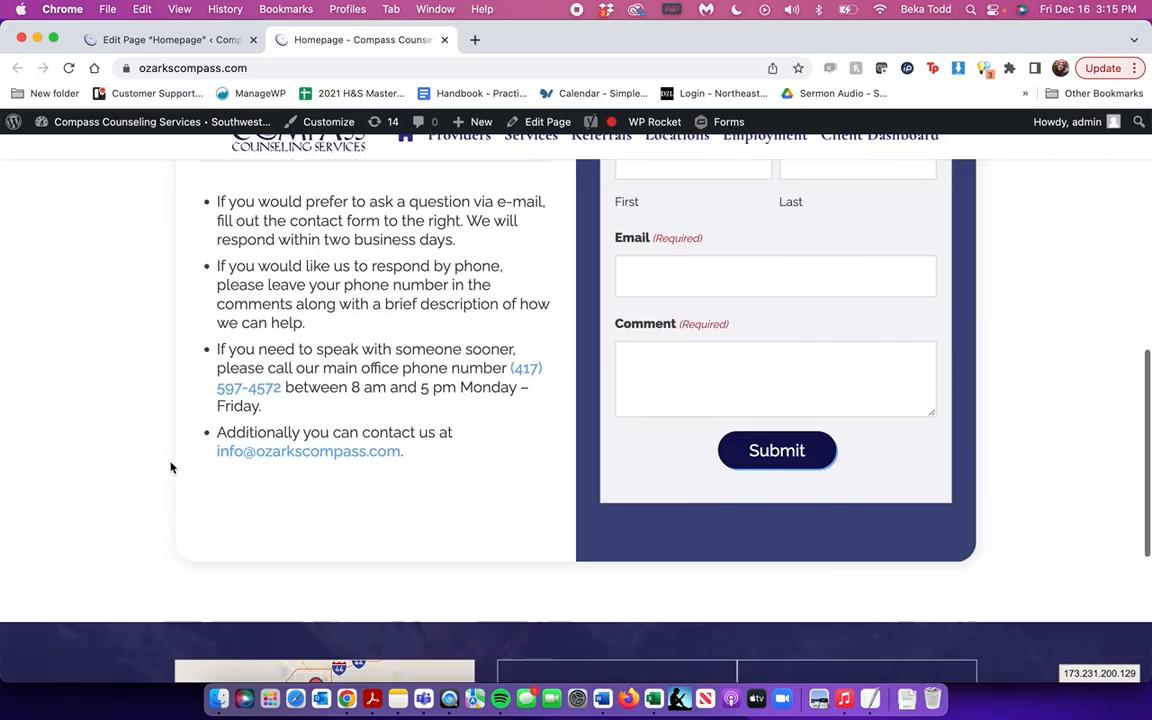
{"action": "scroll", "coordinate": [170, 467], "scroll_direction": "up", "scroll_amount": 4}
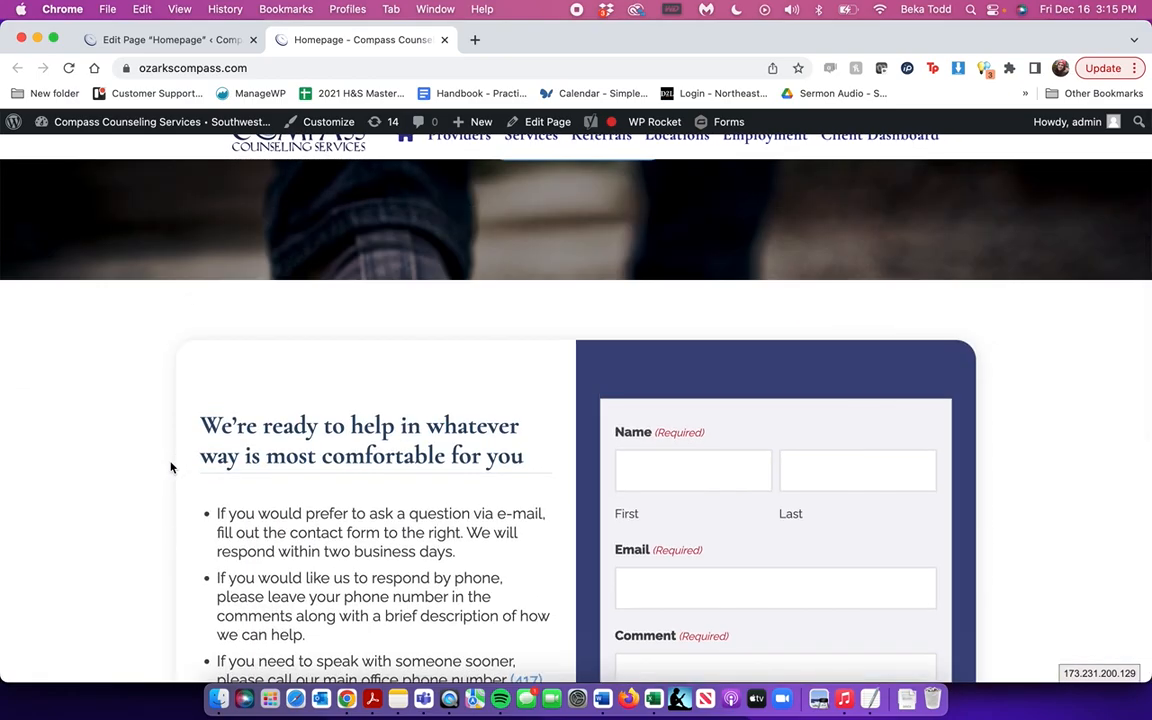
{"action": "scroll", "coordinate": [170, 467], "scroll_direction": "up", "scroll_amount": 6}
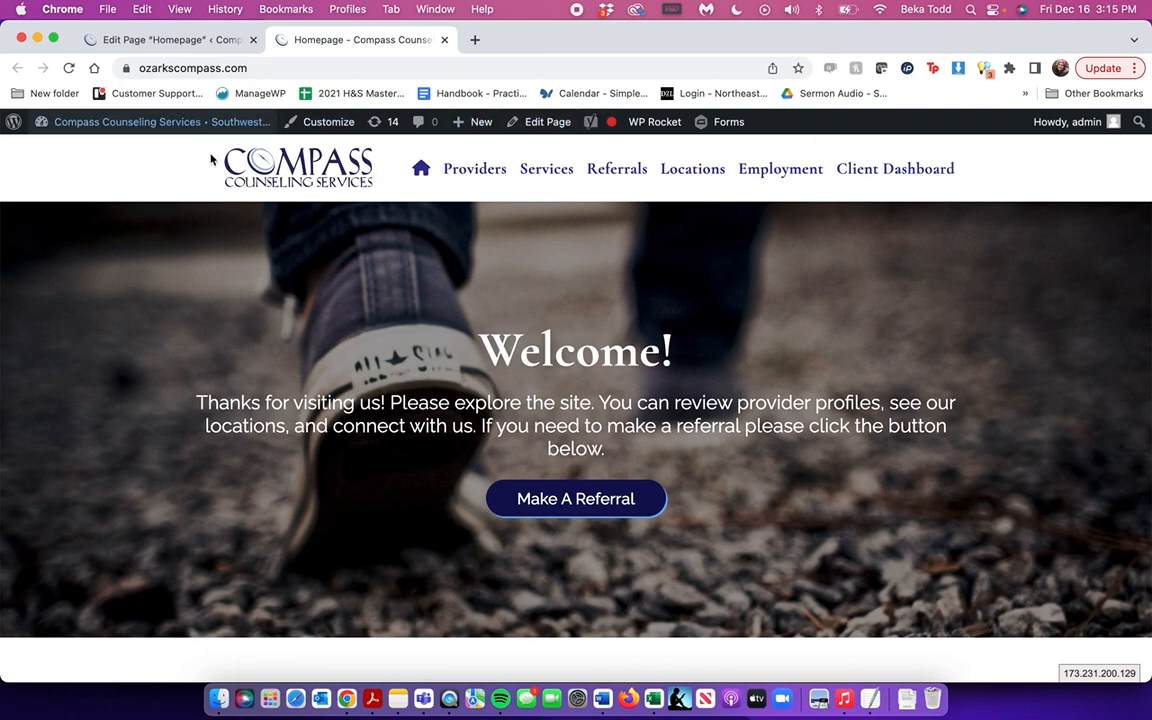
{"action": "scroll", "coordinate": [910, 188], "scroll_direction": "down", "scroll_amount": 10}
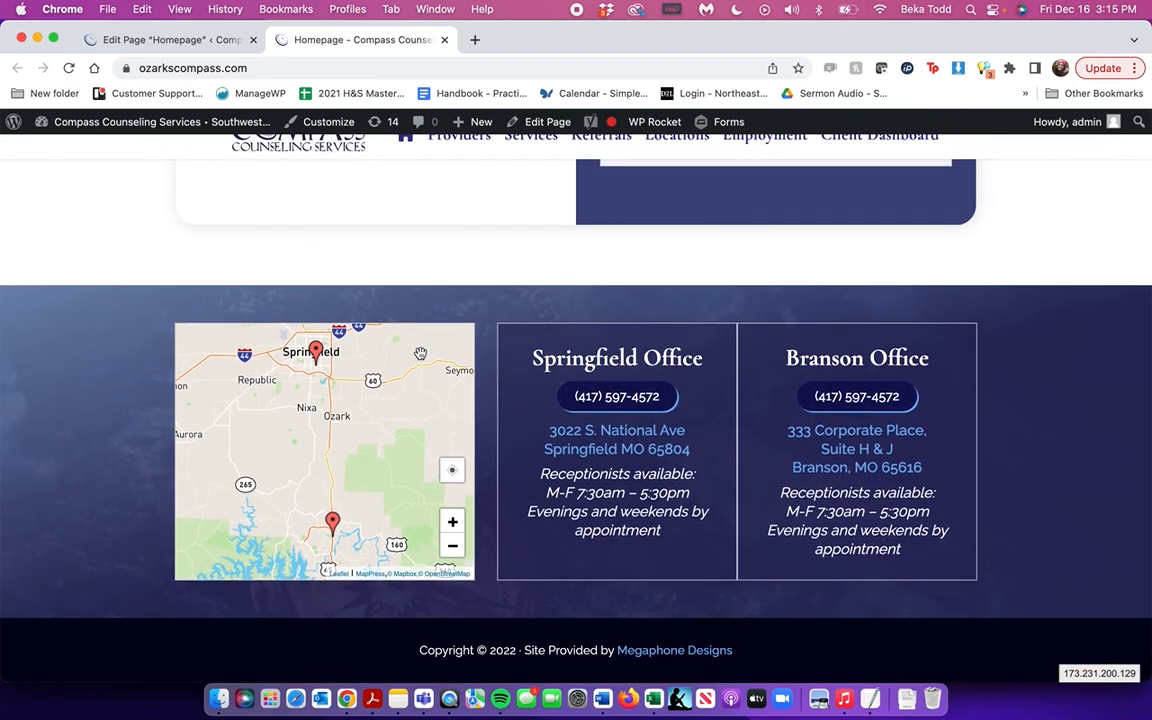
{"action": "scroll", "coordinate": [618, 603], "scroll_direction": "up", "scroll_amount": 10}
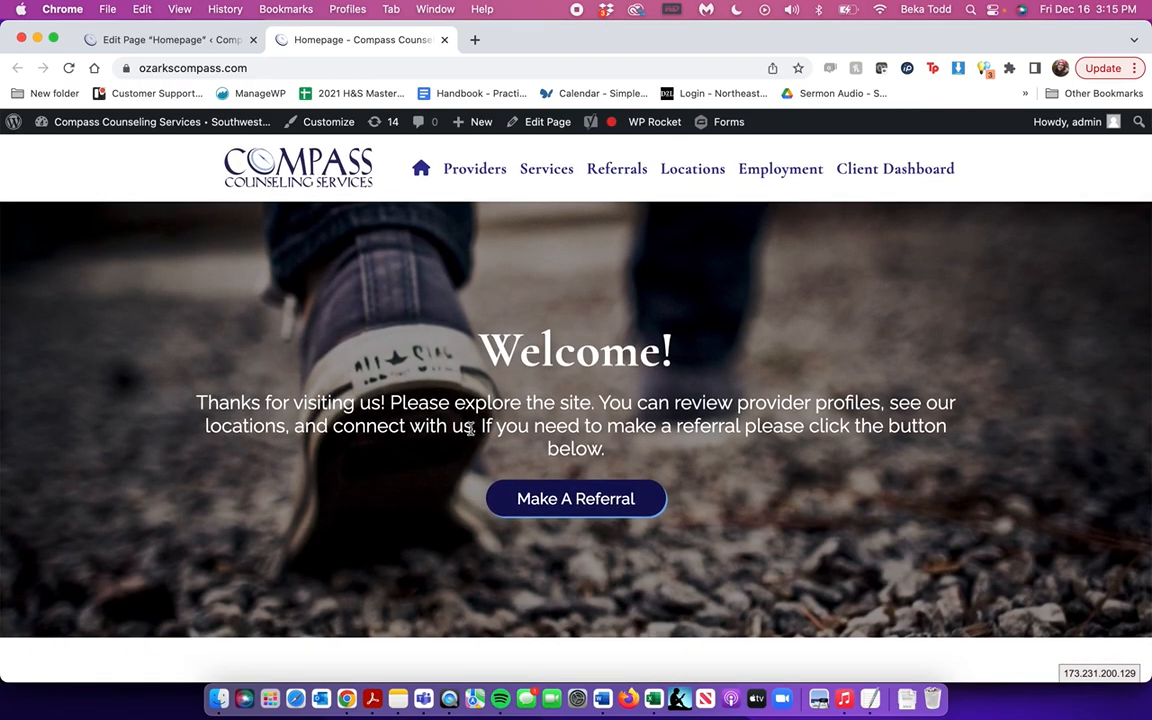
- Return to the Homepage editor and look over the content sections in its two page groups
{"action": "left_click", "coordinate": [172, 40]}
{"action": "scroll", "coordinate": [425, 318], "scroll_direction": "down", "scroll_amount": 5}
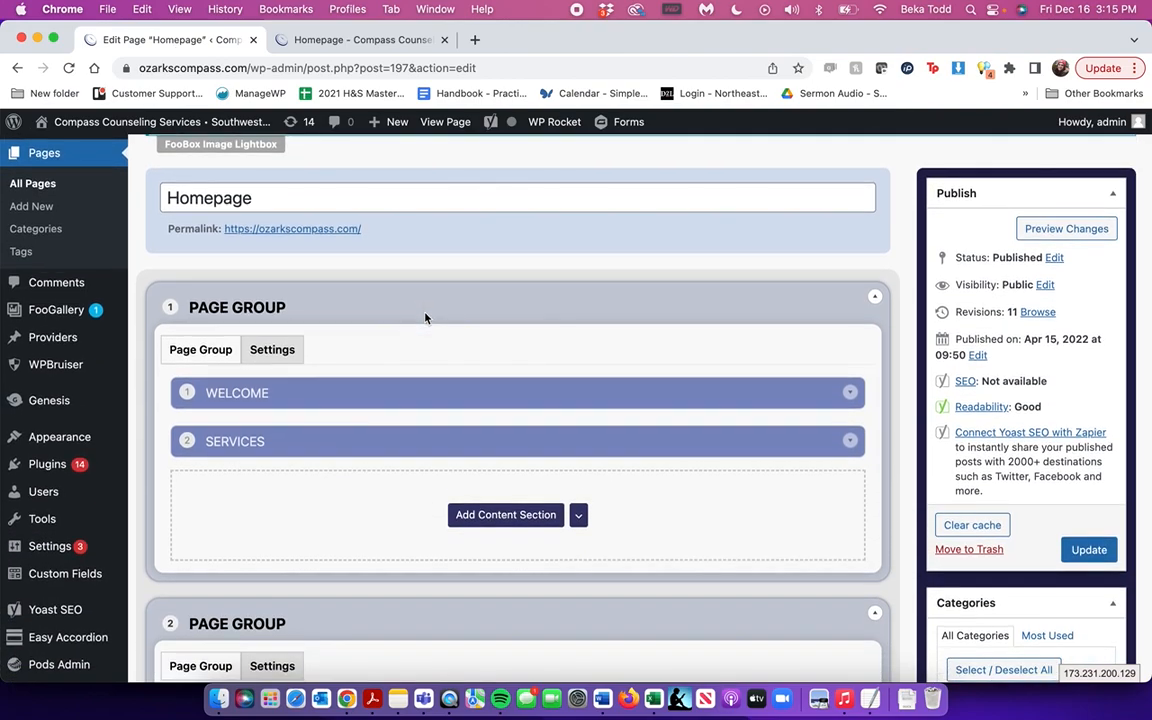
{"action": "scroll", "coordinate": [425, 318], "scroll_direction": "up", "scroll_amount": 5}
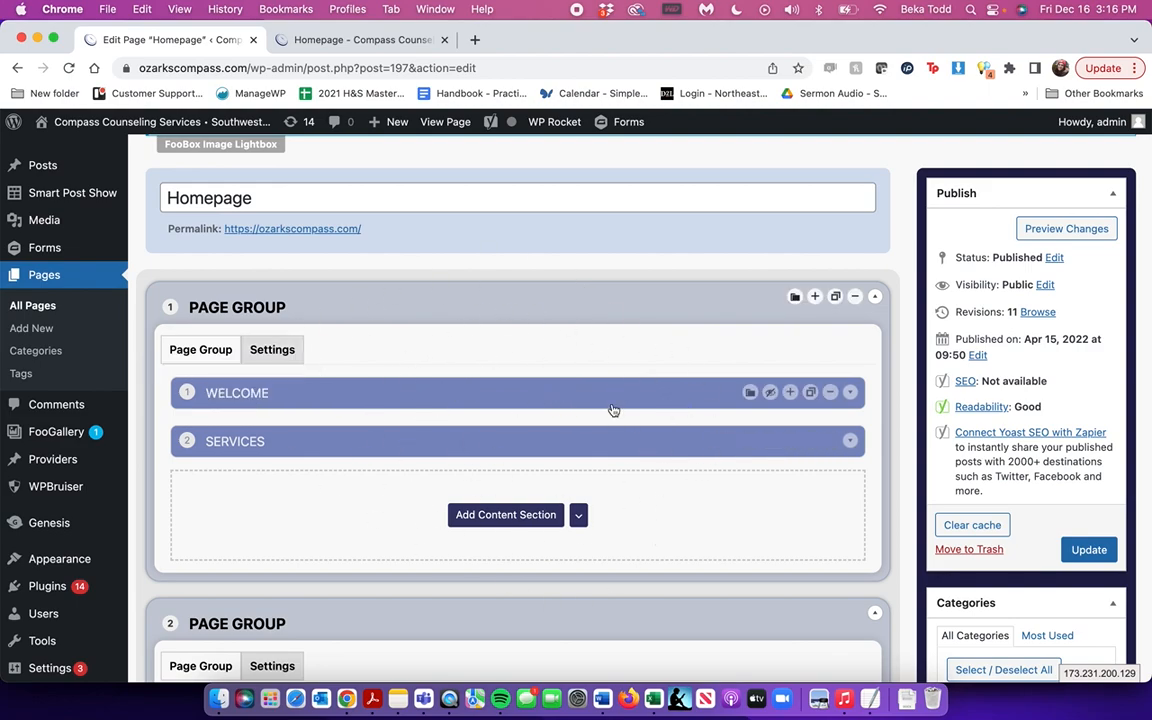
{"action": "scroll", "coordinate": [612, 408], "scroll_direction": "down", "scroll_amount": 7}
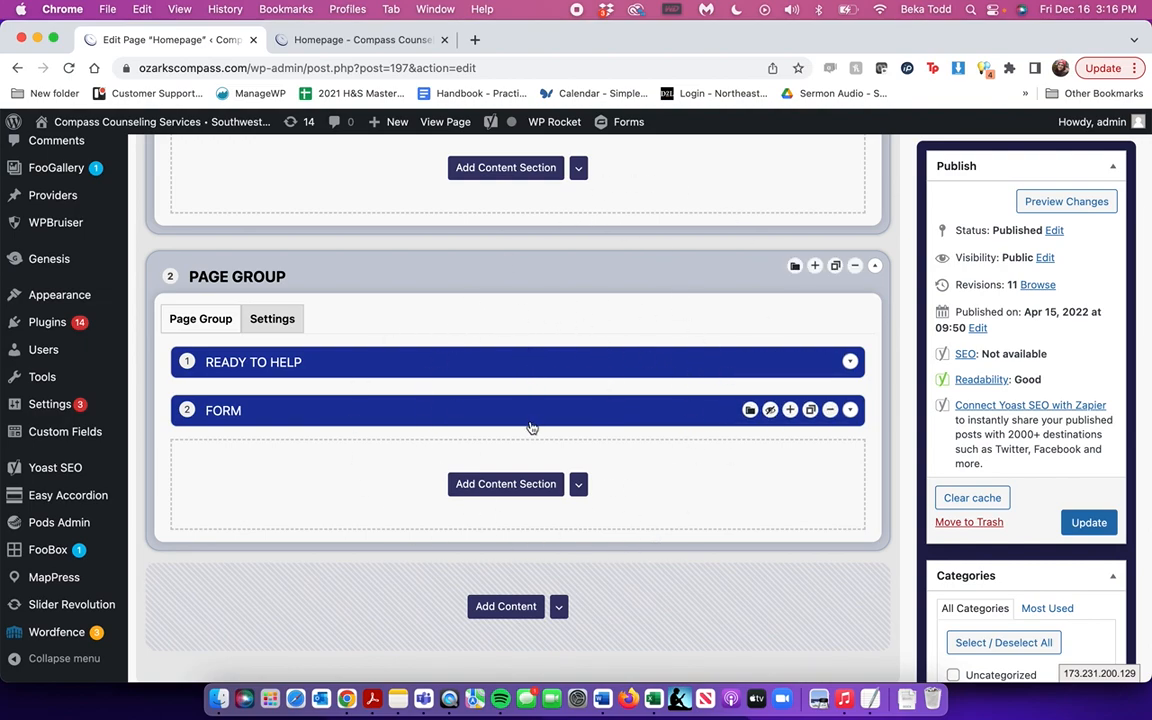
- Expand the Ready to Help section in the second page group and place the cursor in its text content
{"action": "left_click", "coordinate": [544, 365]}
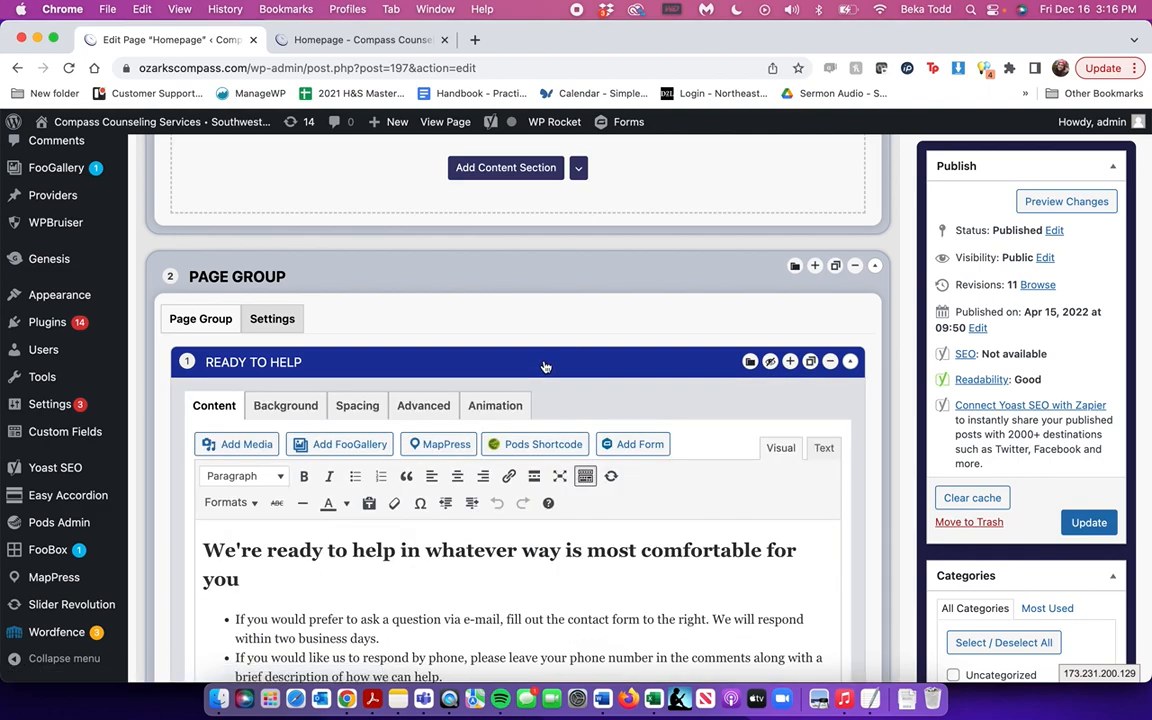
{"action": "left_click", "coordinate": [544, 365]}
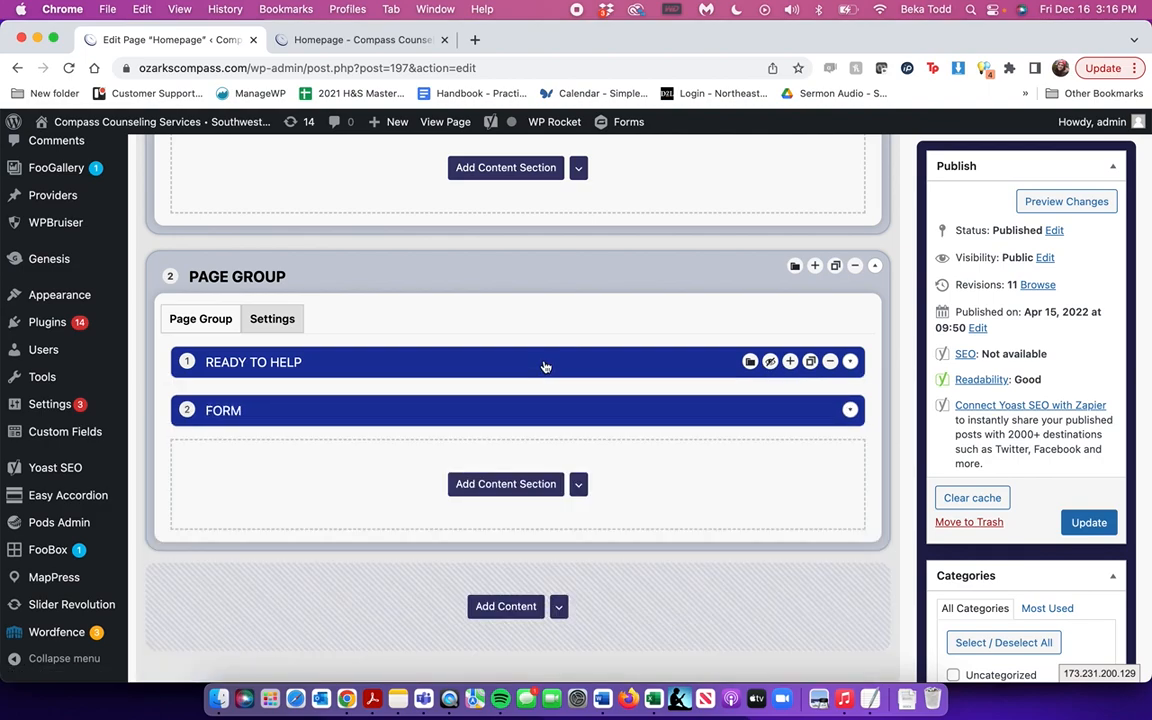
{"action": "left_click", "coordinate": [851, 362]}
{"action": "left_click", "coordinate": [851, 362]}
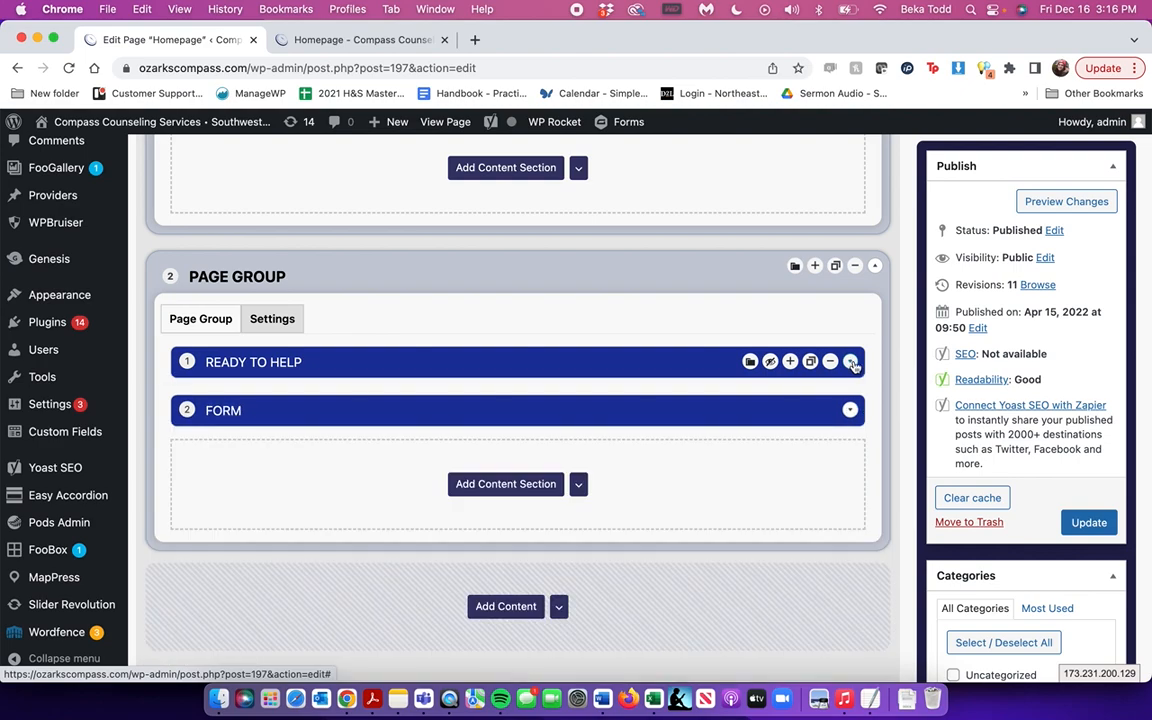
{"action": "left_click", "coordinate": [678, 374]}
{"action": "scroll", "coordinate": [681, 374], "scroll_direction": "down", "scroll_amount": 3}
{"action": "left_click", "coordinate": [634, 437]}
{"action": "scroll", "coordinate": [631, 434], "scroll_direction": "down", "scroll_amount": 1}
- Compare the section with the "We're ready to help" text and contact form on the live homepage
{"action": "left_click", "coordinate": [355, 39]}
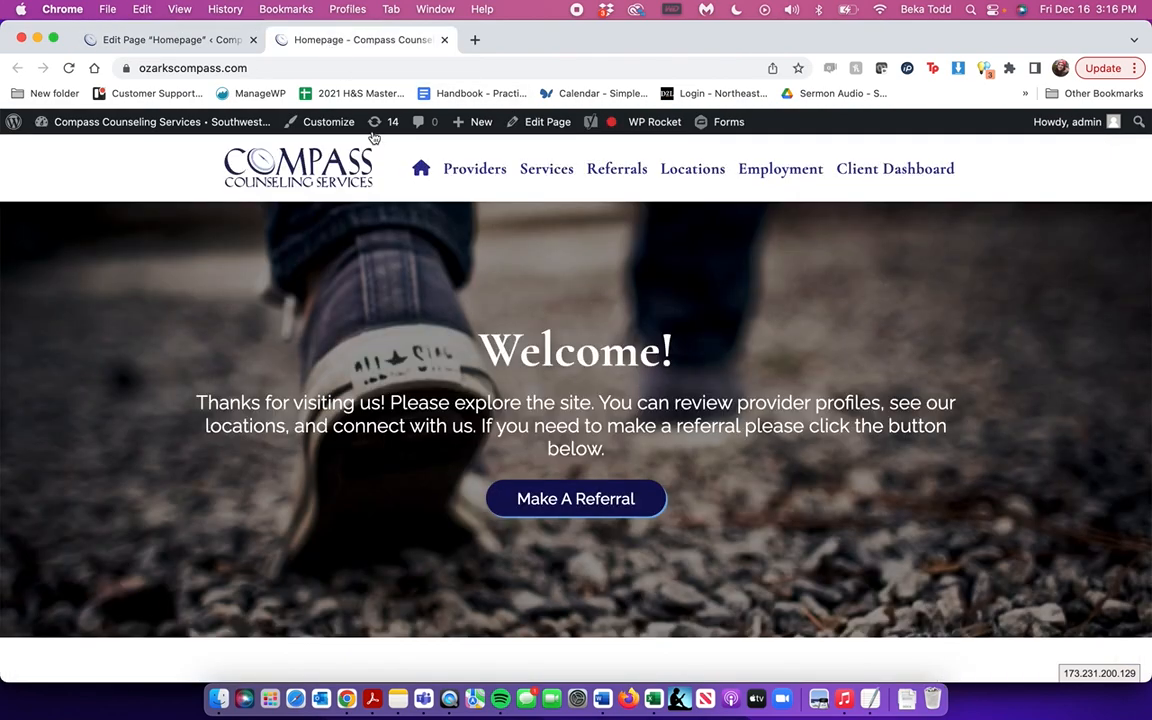
{"action": "scroll", "coordinate": [491, 418], "scroll_direction": "down", "scroll_amount": 5}
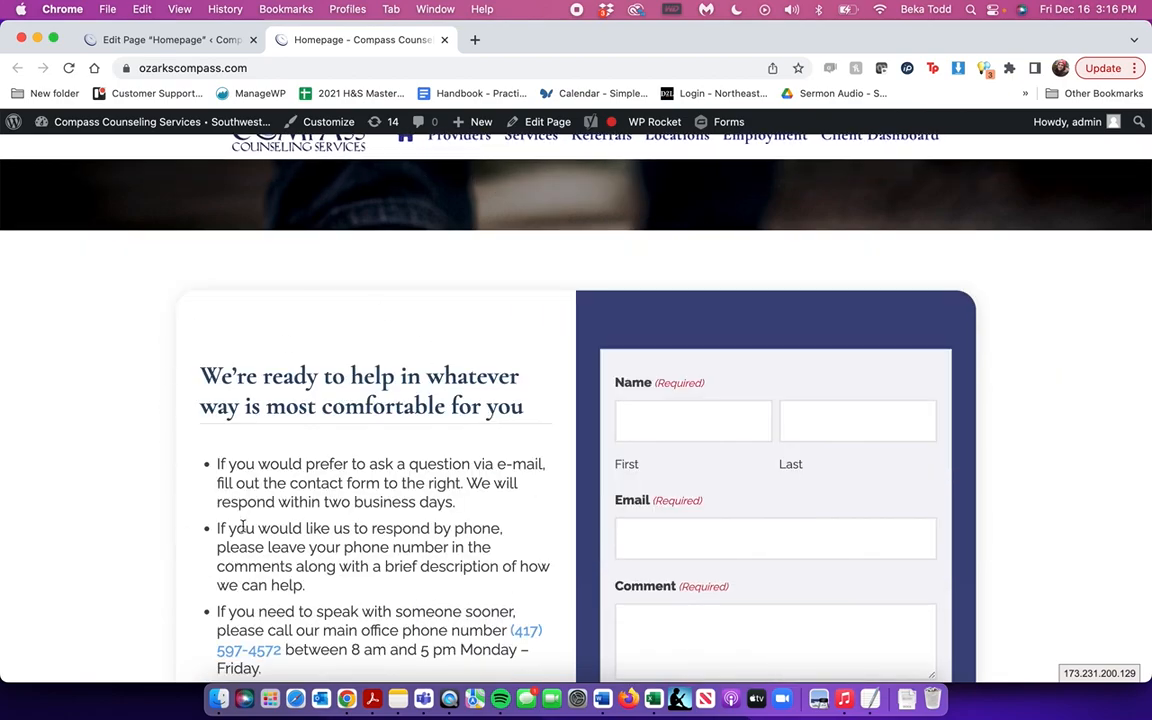
{"action": "scroll", "coordinate": [241, 527], "scroll_direction": "down", "scroll_amount": 3}
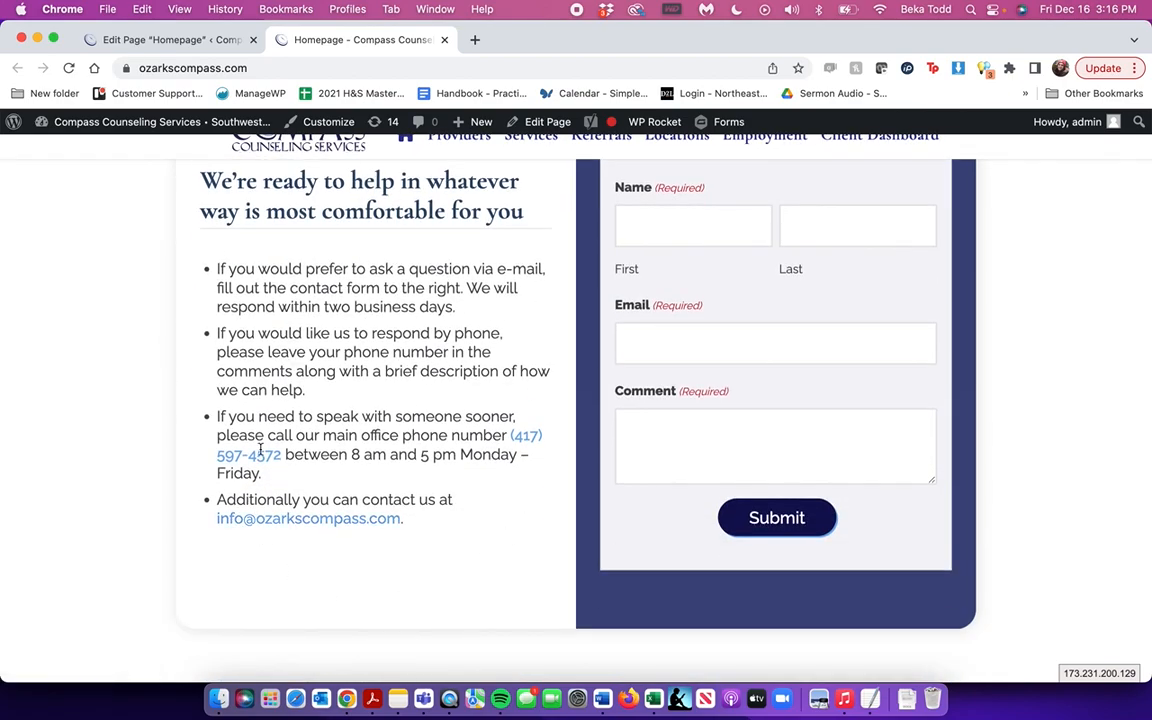
- Back in the Homepage editor, inspect the Ready to Help heading, e-mail link, phone link and page section width
{"action": "left_click", "coordinate": [168, 42]}
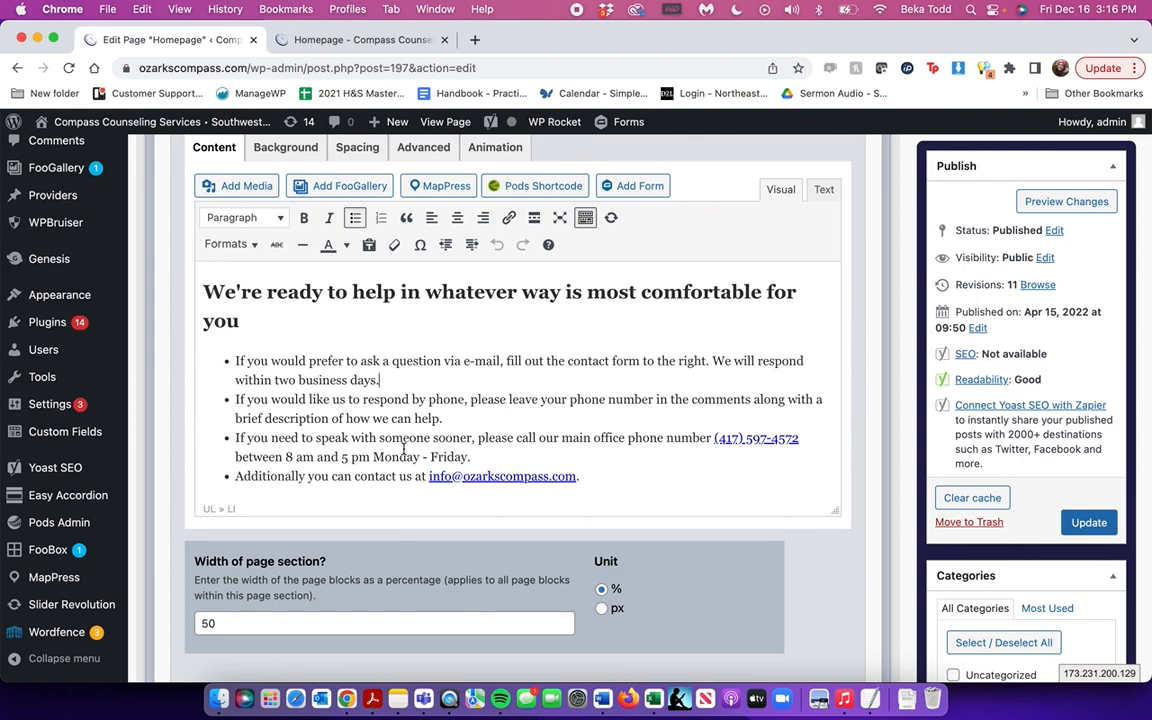
{"action": "left_click", "coordinate": [213, 289]}
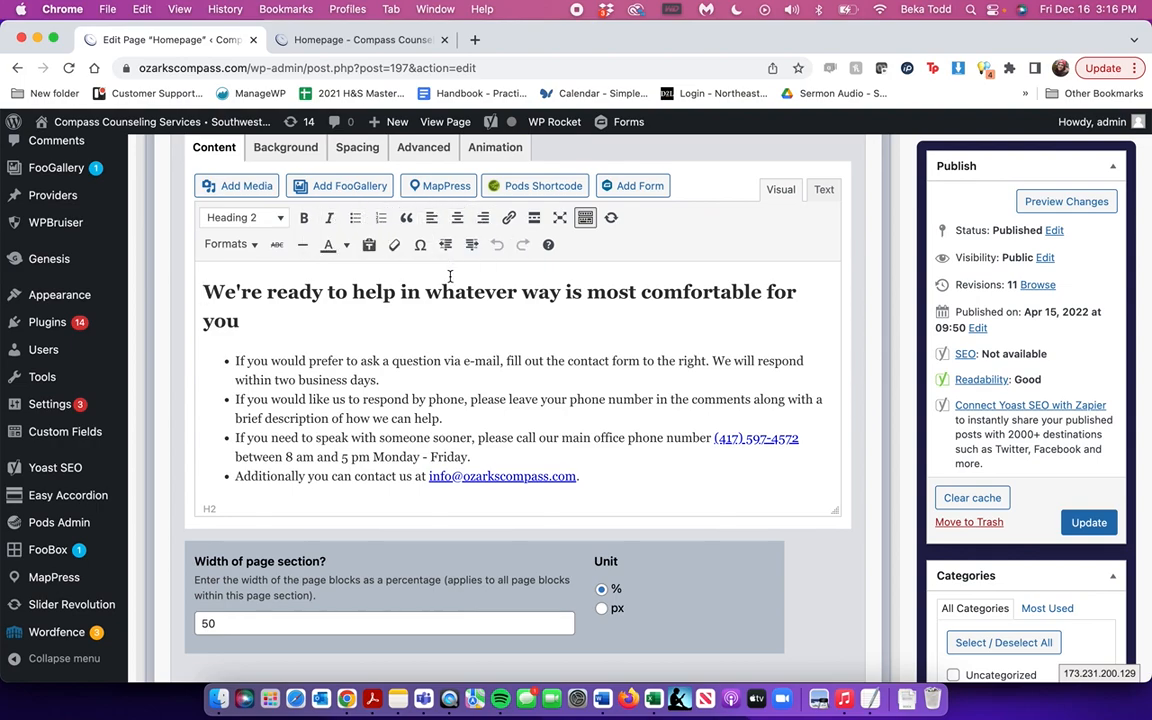
{"action": "left_click", "coordinate": [551, 477]}
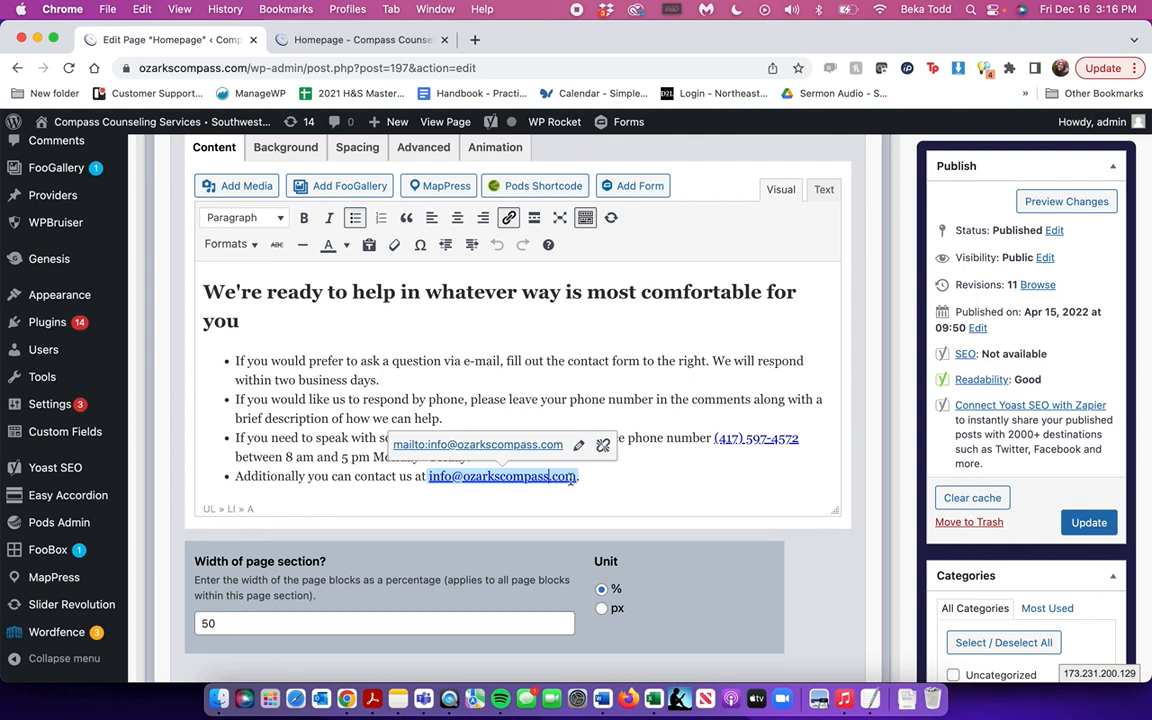
{"action": "left_click", "coordinate": [722, 447]}
{"action": "scroll", "coordinate": [724, 447], "scroll_direction": "down", "scroll_amount": 5}
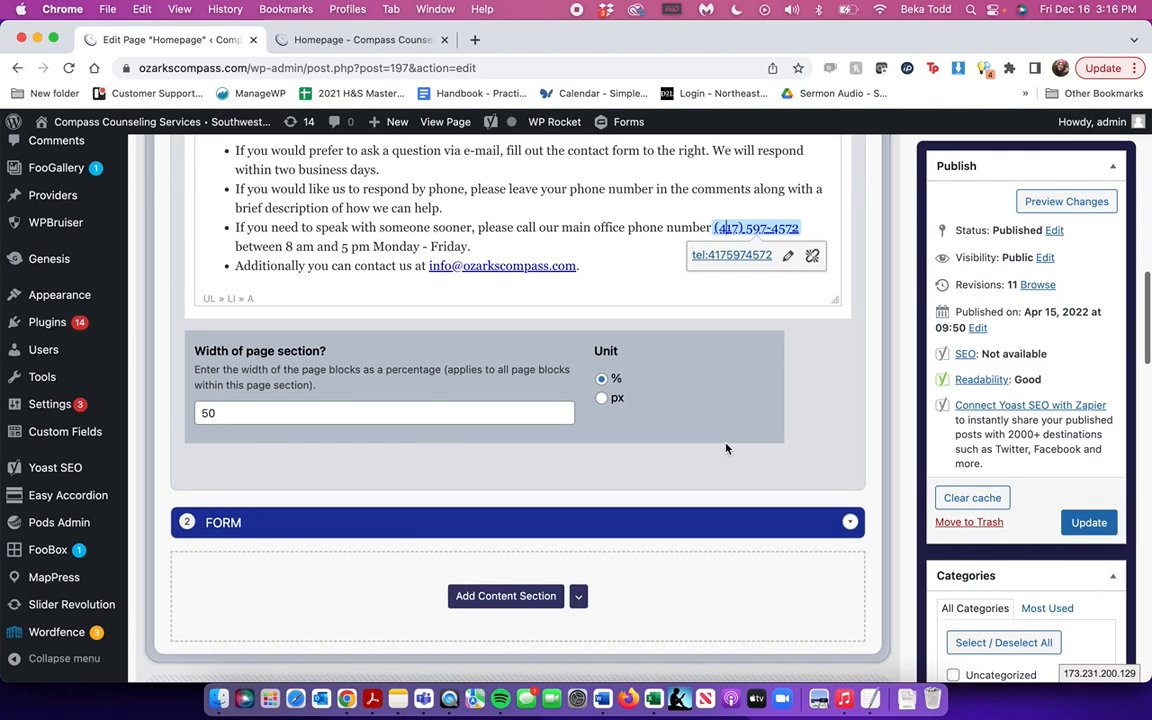
{"action": "scroll", "coordinate": [730, 430], "scroll_direction": "down", "scroll_amount": 1}
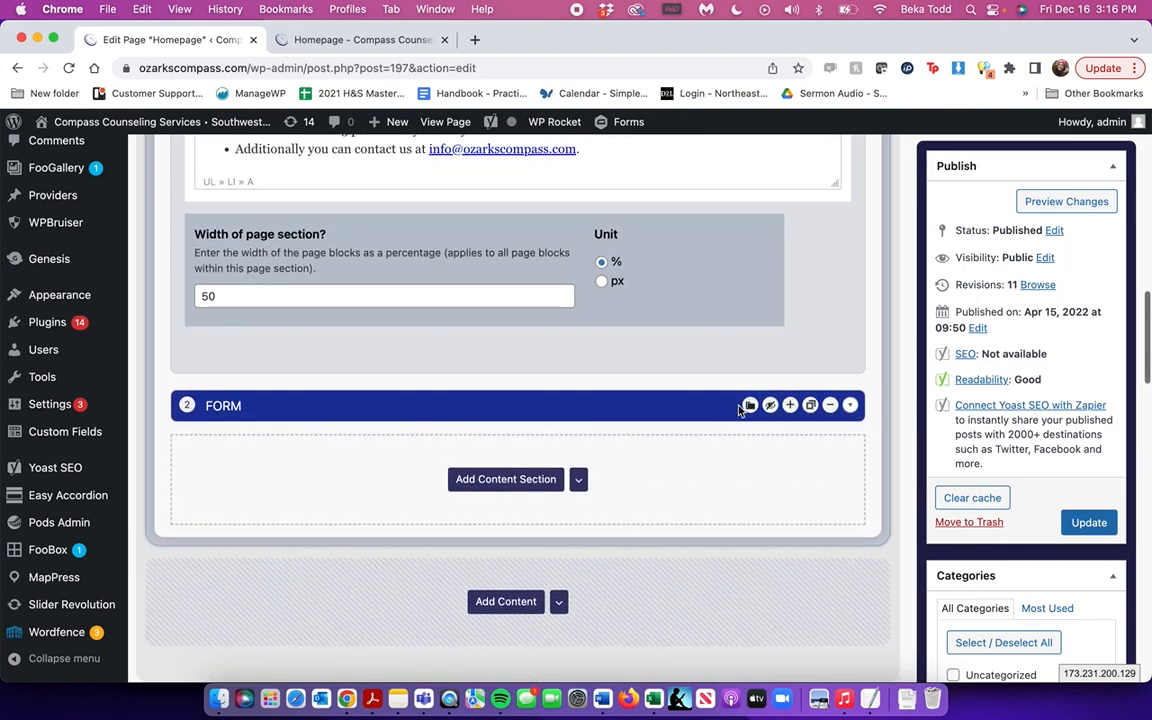
- Expand the Form section in the second page group and place the cursor after its Gravity Forms shortcode
{"action": "left_click", "coordinate": [850, 405]}
{"action": "scroll", "coordinate": [855, 410], "scroll_direction": "down", "scroll_amount": 6}
{"action": "left_click", "coordinate": [656, 318]}
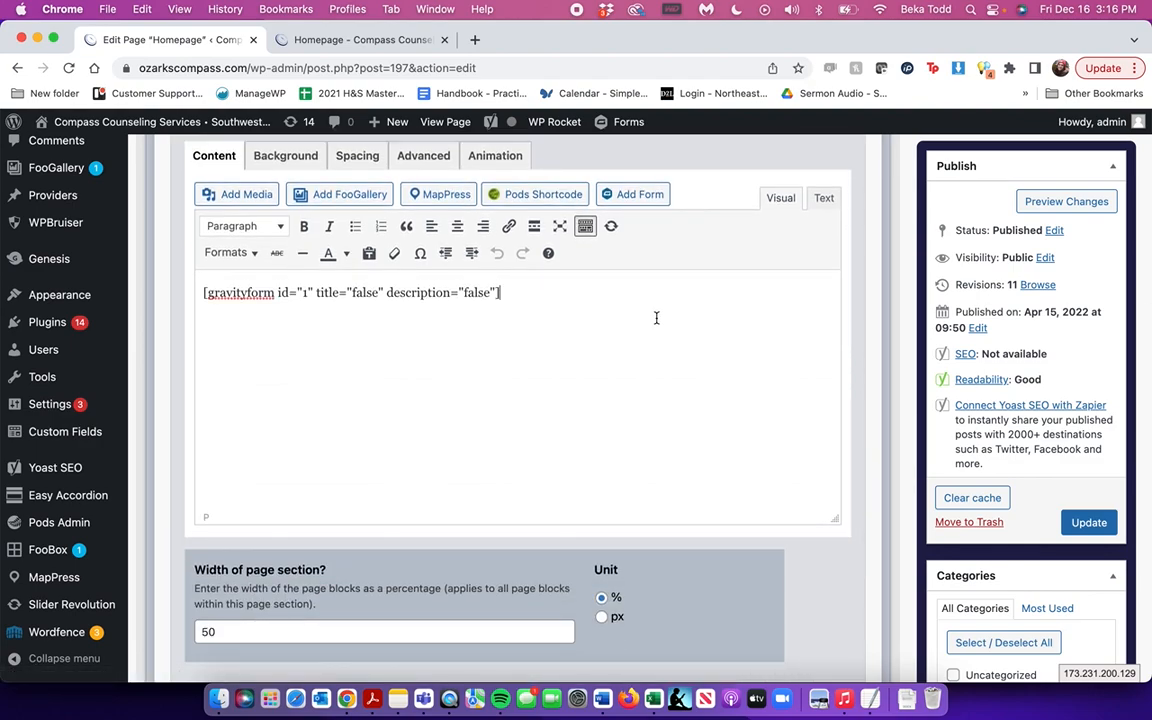
- Review the form selection and the title and description display options for inserting a form, and close the dialog without inserting
{"action": "left_click", "coordinate": [645, 196]}
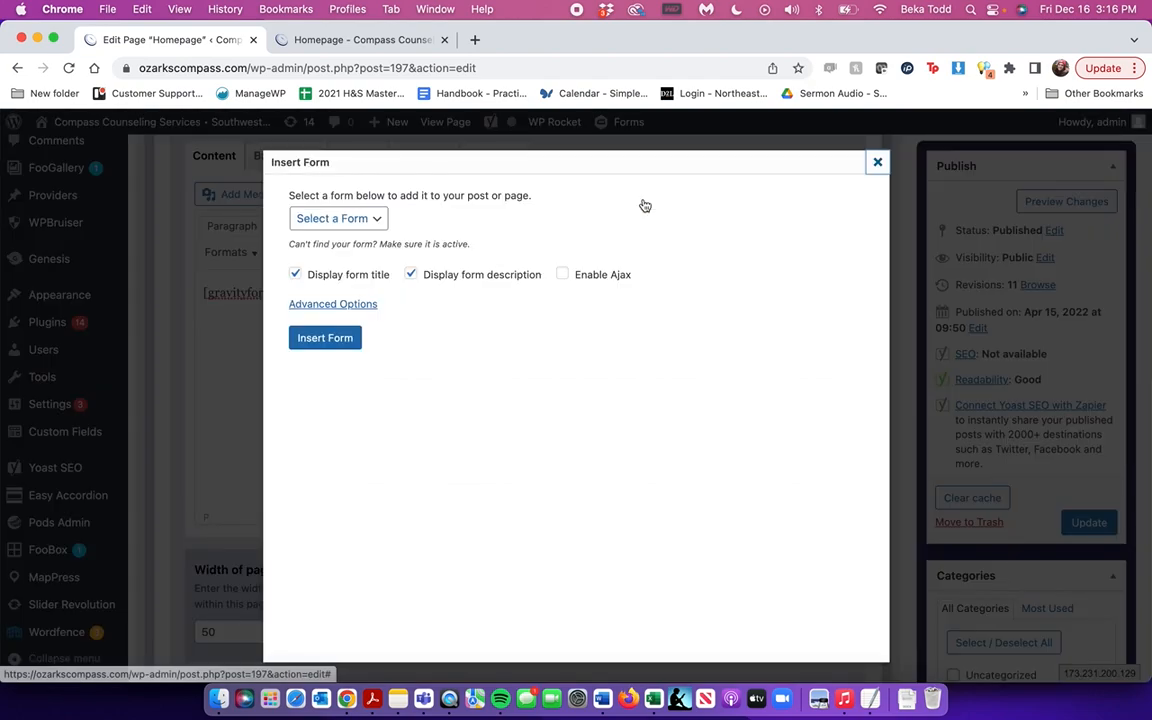
{"action": "left_click", "coordinate": [300, 218]}
{"action": "left_click", "coordinate": [331, 204]}
{"action": "left_click", "coordinate": [296, 274]}
{"action": "left_click", "coordinate": [412, 275]}
{"action": "left_click", "coordinate": [877, 163]}
- Expand and collapse the Welcome and Services sections in the first page group to view their content
{"action": "scroll", "coordinate": [690, 393], "scroll_direction": "down", "scroll_amount": 1}
{"action": "scroll", "coordinate": [689, 395], "scroll_direction": "down", "scroll_amount": 8}
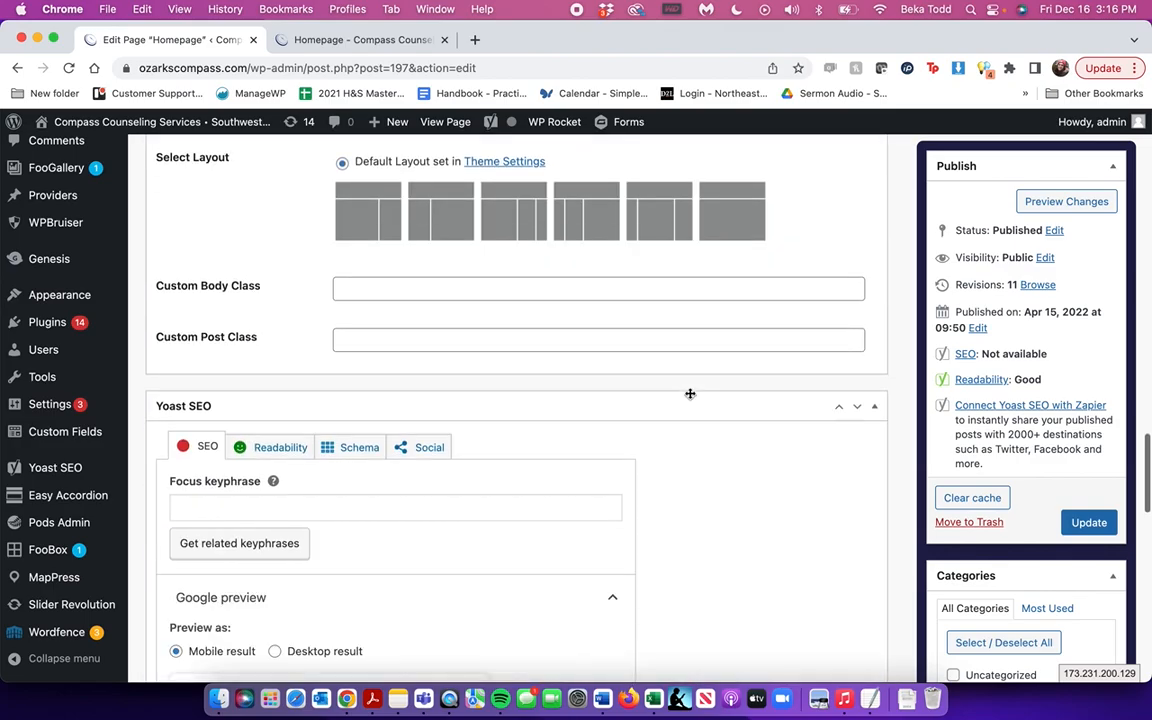
{"action": "scroll", "coordinate": [689, 397], "scroll_direction": "up", "scroll_amount": 10}
{"action": "scroll", "coordinate": [689, 397], "scroll_direction": "up", "scroll_amount": 15}
{"action": "scroll", "coordinate": [689, 399], "scroll_direction": "down", "scroll_amount": 5}
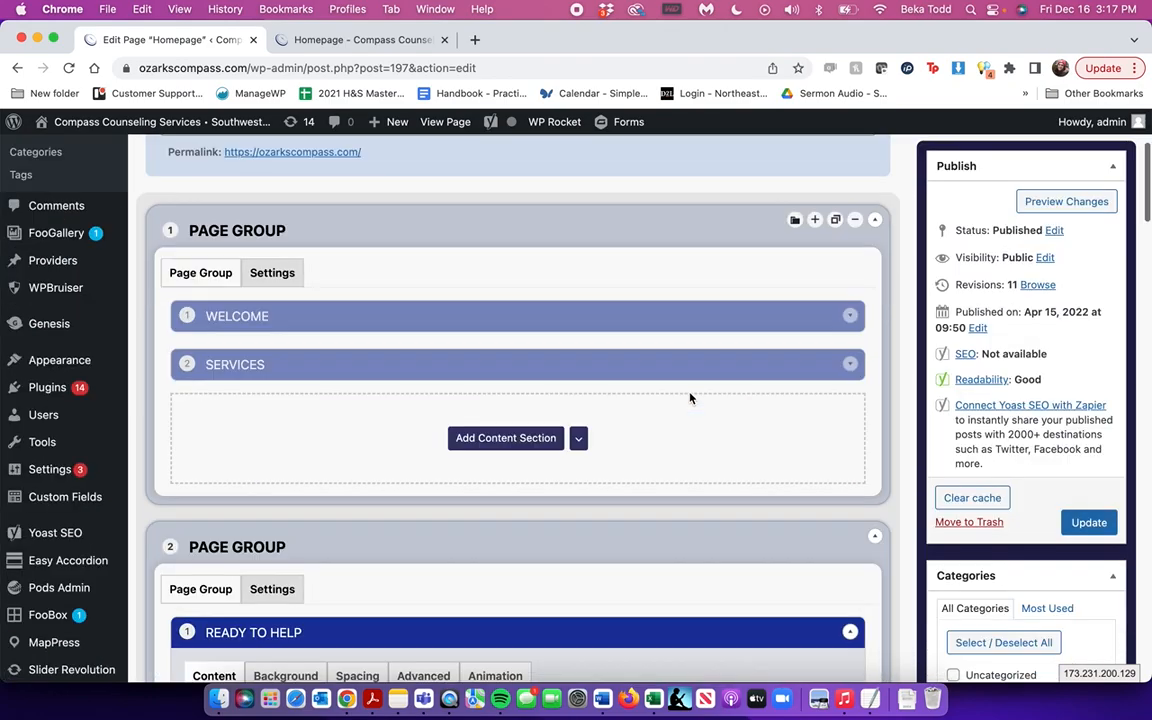
{"action": "left_click", "coordinate": [719, 324]}
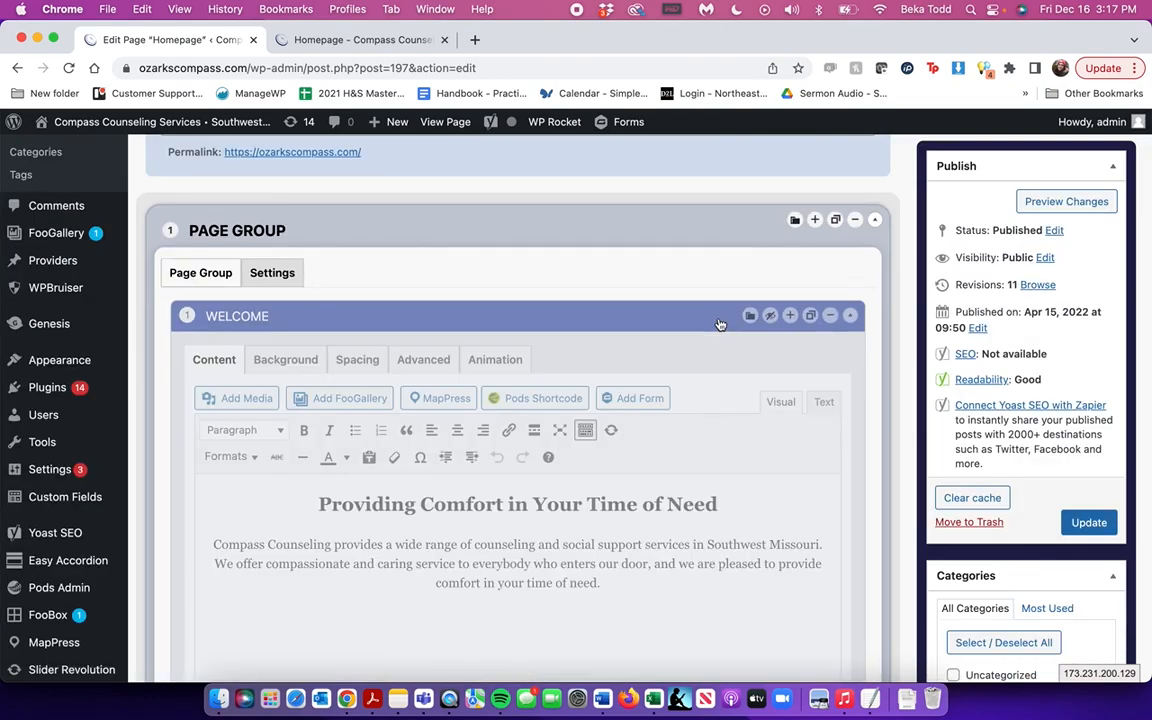
{"action": "left_click", "coordinate": [719, 324]}
{"action": "left_click", "coordinate": [730, 374]}
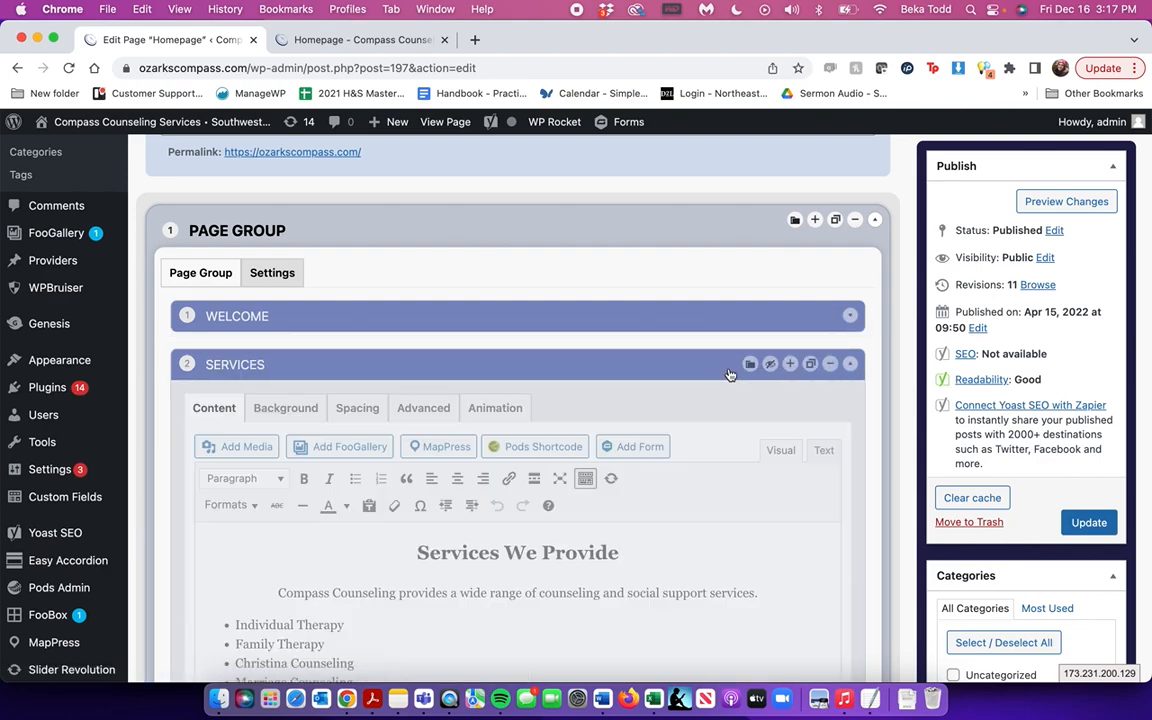
{"action": "left_click", "coordinate": [730, 374]}
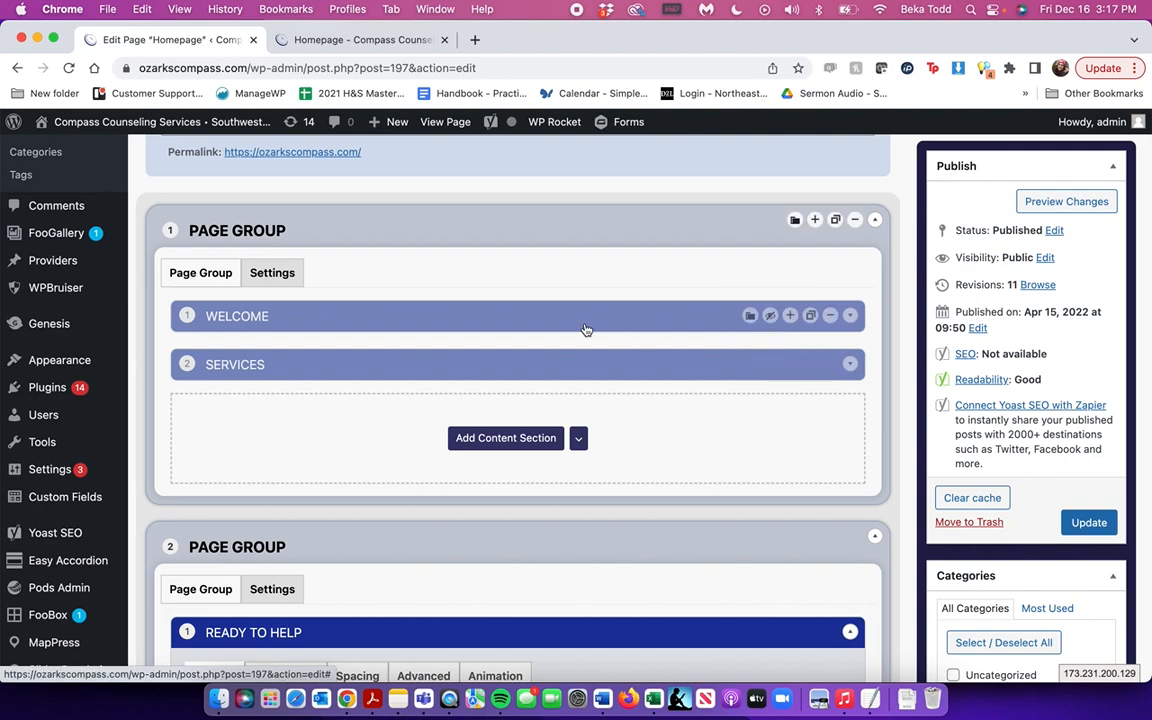
- Look over the Homepage's publish settings, header content, Hide Header Title option and featured image
{"action": "scroll", "coordinate": [585, 330], "scroll_direction": "down", "scroll_amount": 8}
{"action": "scroll", "coordinate": [585, 323], "scroll_direction": "down", "scroll_amount": 2}
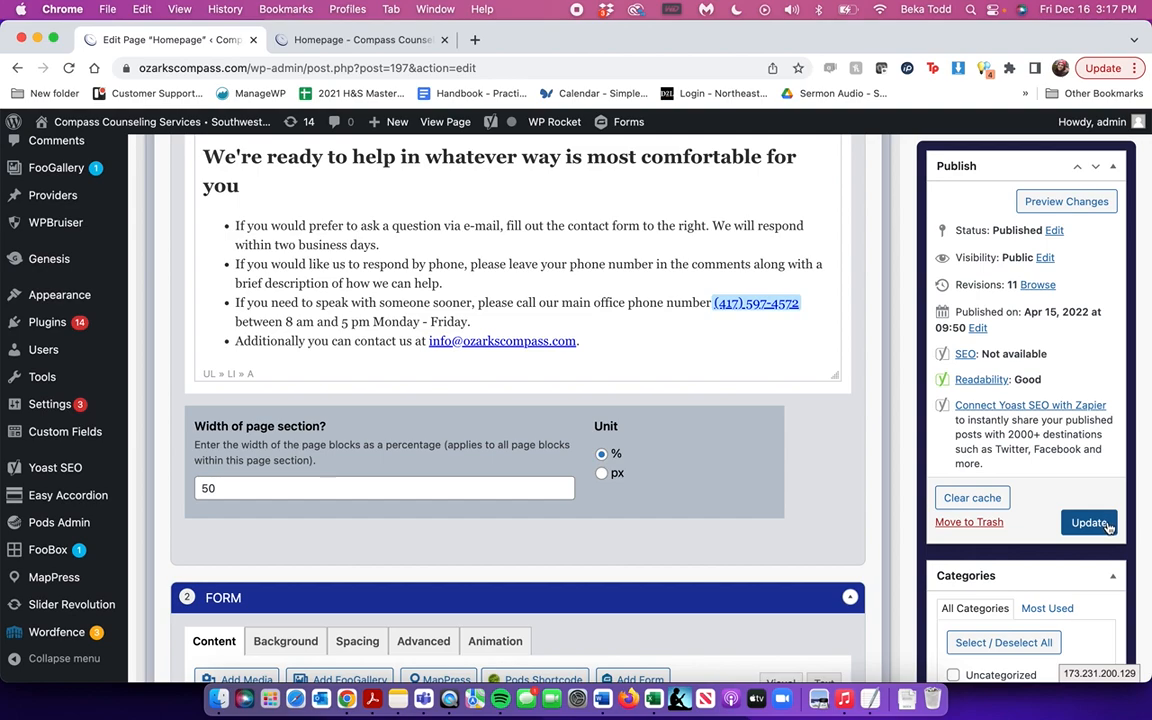
{"action": "scroll", "coordinate": [1062, 362], "scroll_direction": "down", "scroll_amount": 10}
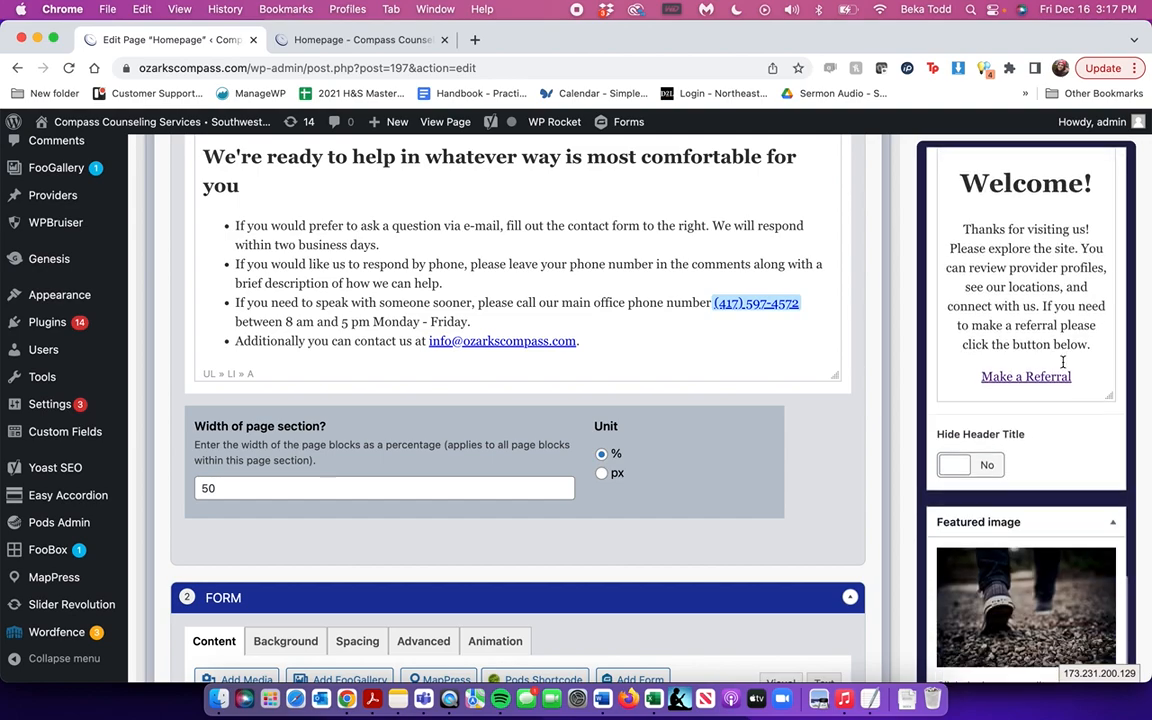
{"action": "scroll", "coordinate": [1063, 362], "scroll_direction": "down", "scroll_amount": 1}
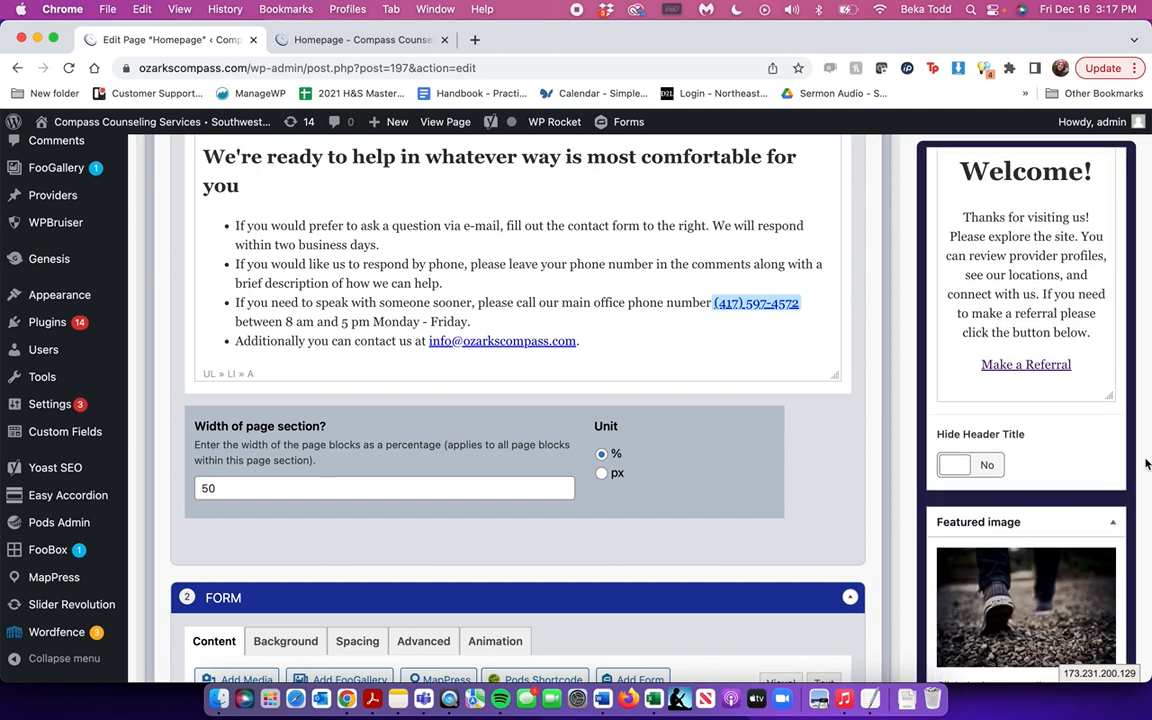
{"action": "scroll", "coordinate": [1022, 243], "scroll_direction": "up", "scroll_amount": 1}
{"action": "scroll", "coordinate": [895, 287], "scroll_direction": "up", "scroll_amount": 15}
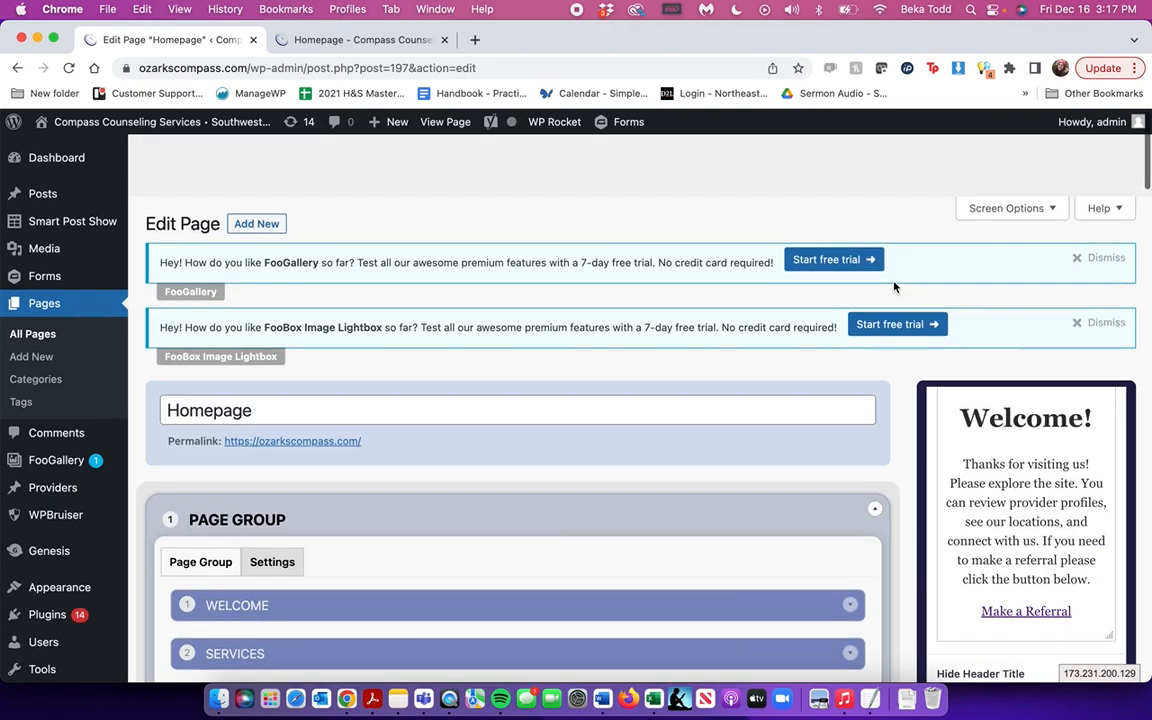
{"action": "scroll", "coordinate": [895, 287], "scroll_direction": "down", "scroll_amount": 3}
{"action": "scroll", "coordinate": [1040, 300], "scroll_direction": "down", "scroll_amount": 1}
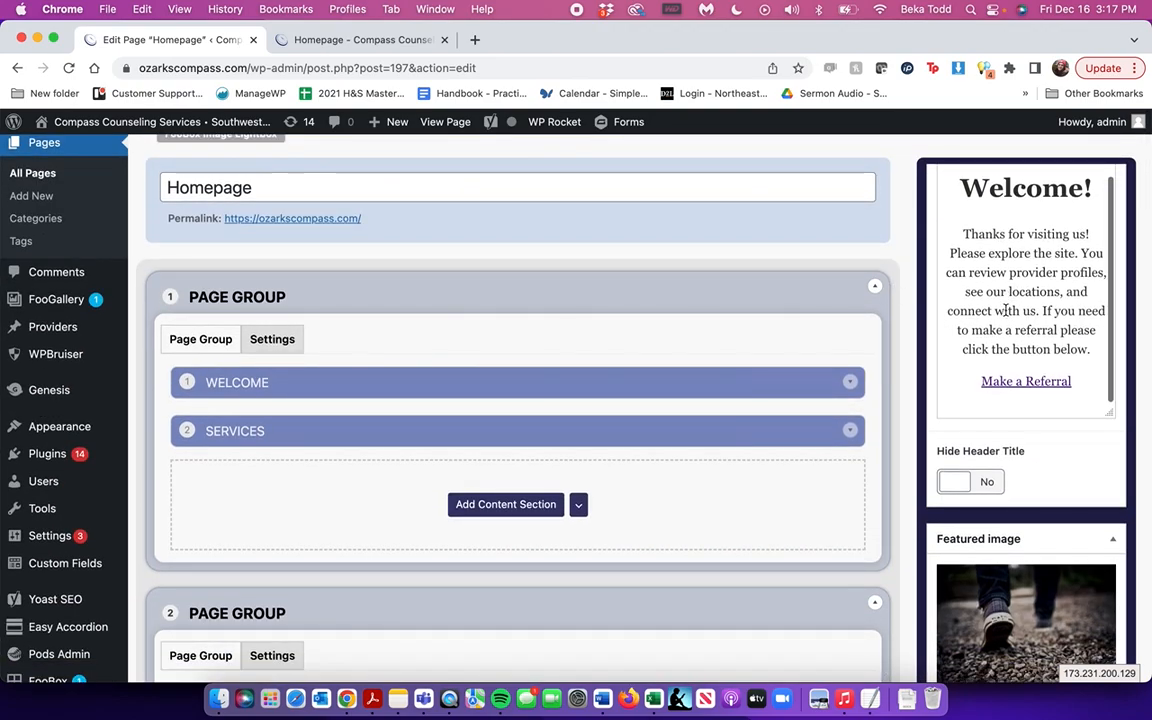
{"action": "scroll", "coordinate": [1045, 502], "scroll_direction": "up", "scroll_amount": 5}
{"action": "scroll", "coordinate": [1045, 502], "scroll_direction": "down", "scroll_amount": 10}
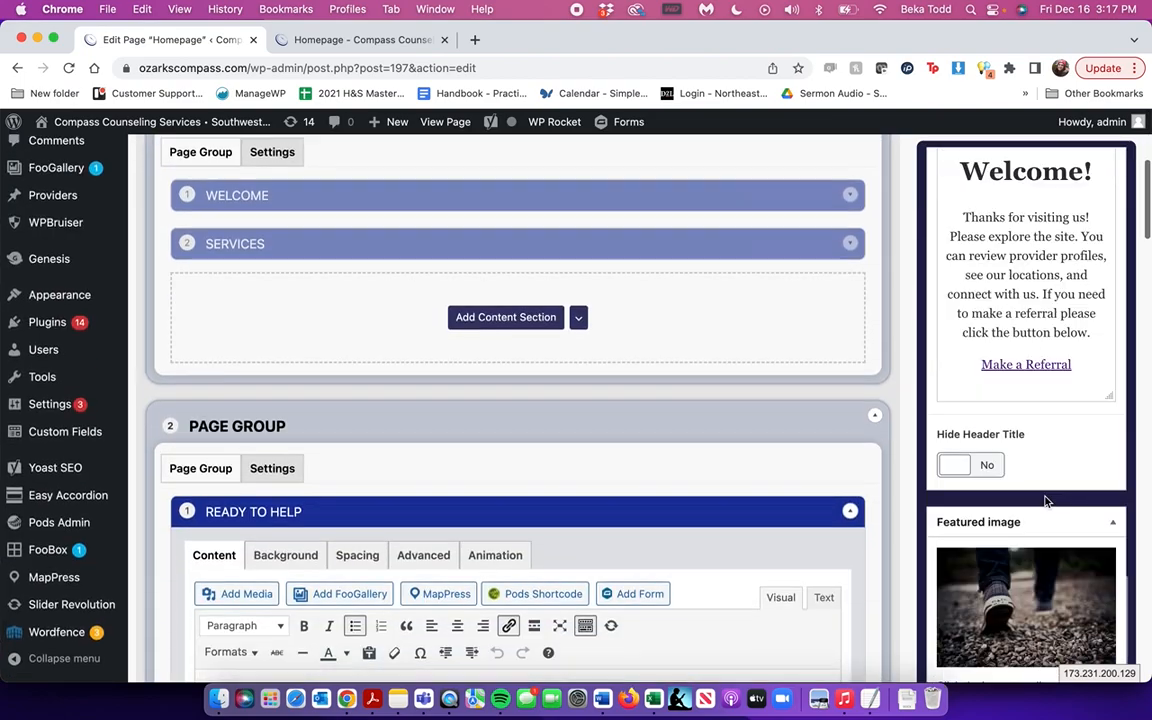
{"action": "scroll", "coordinate": [1045, 502], "scroll_direction": "down", "scroll_amount": 10}
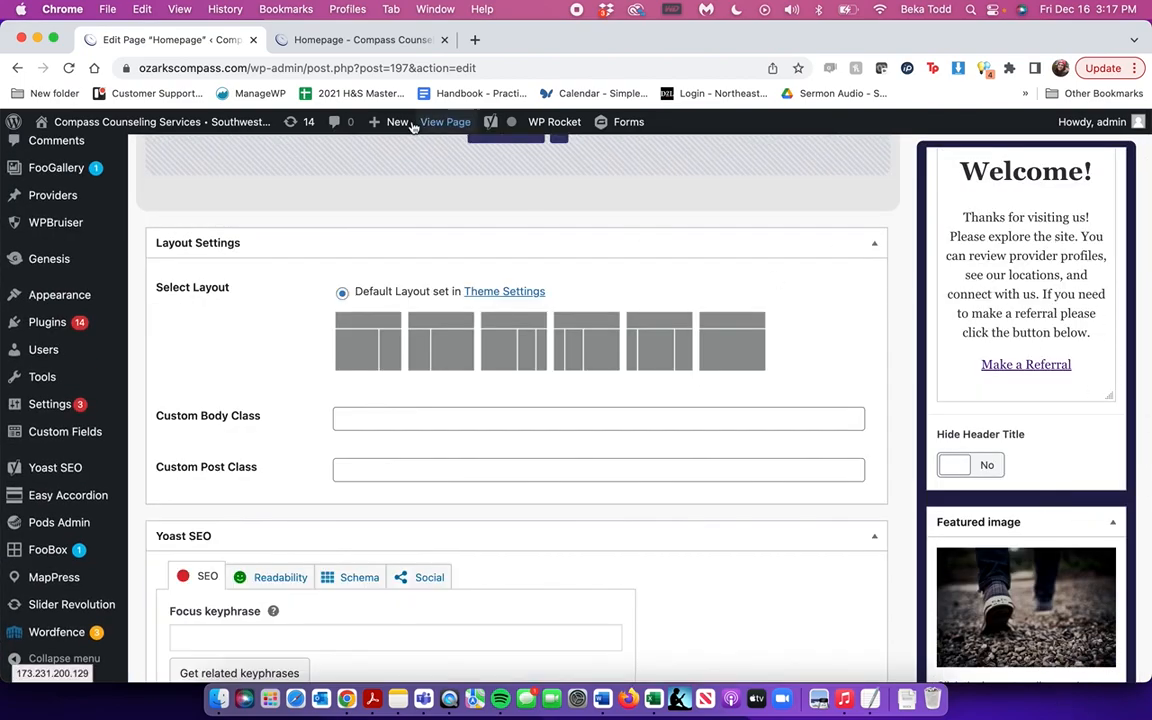
- Compare the header content and featured image with the Welcome banner on the live homepage, and return to the Homepage editor
{"action": "left_click", "coordinate": [364, 42]}
{"action": "scroll", "coordinate": [723, 468], "scroll_direction": "up", "scroll_amount": 20}
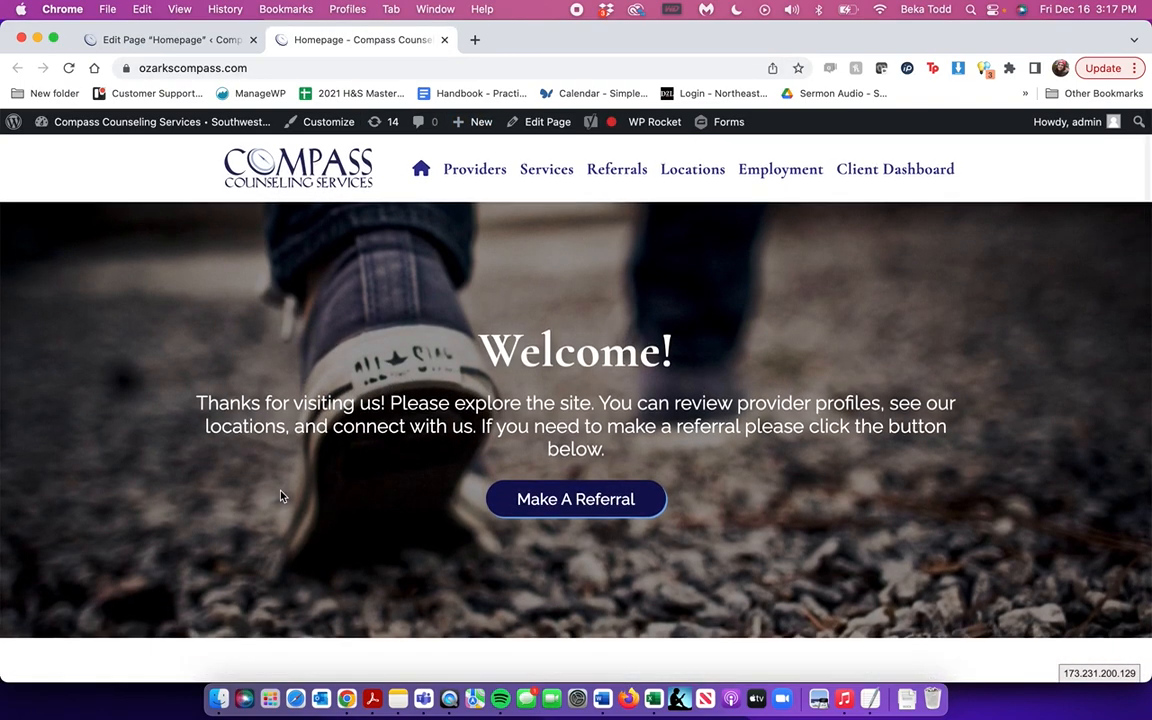
{"action": "left_click", "coordinate": [172, 39]}
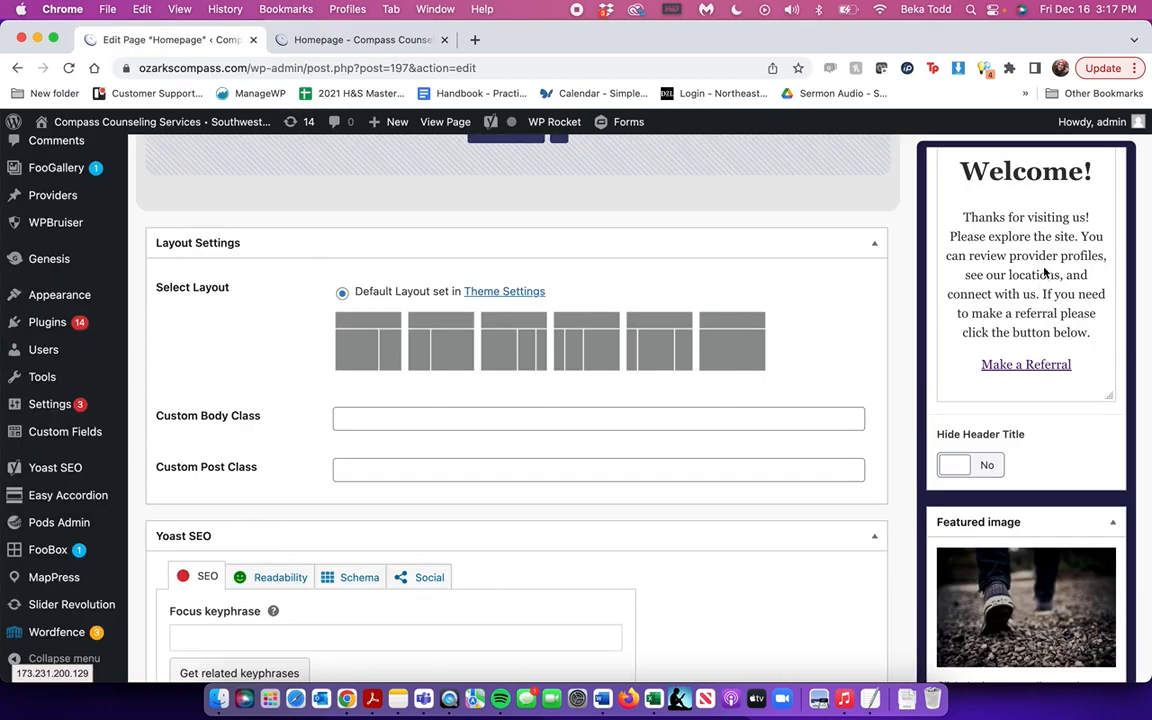
- Select the Welcome heading and intro text in the header content and inspect the heading style choices
{"action": "left_click_drag", "start_coordinate": [974, 182], "coordinate": [1084, 343]}
{"action": "scroll", "coordinate": [1084, 343], "scroll_direction": "up", "scroll_amount": 5}
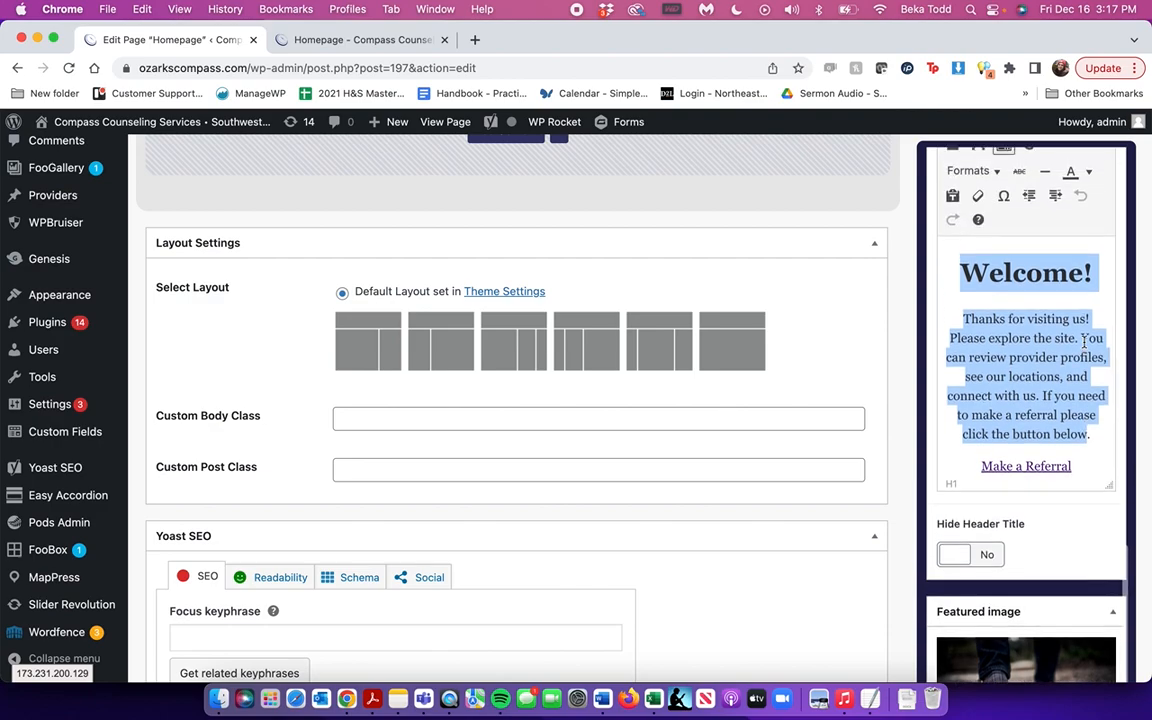
{"action": "scroll", "coordinate": [457, 266], "scroll_direction": "up", "scroll_amount": 10}
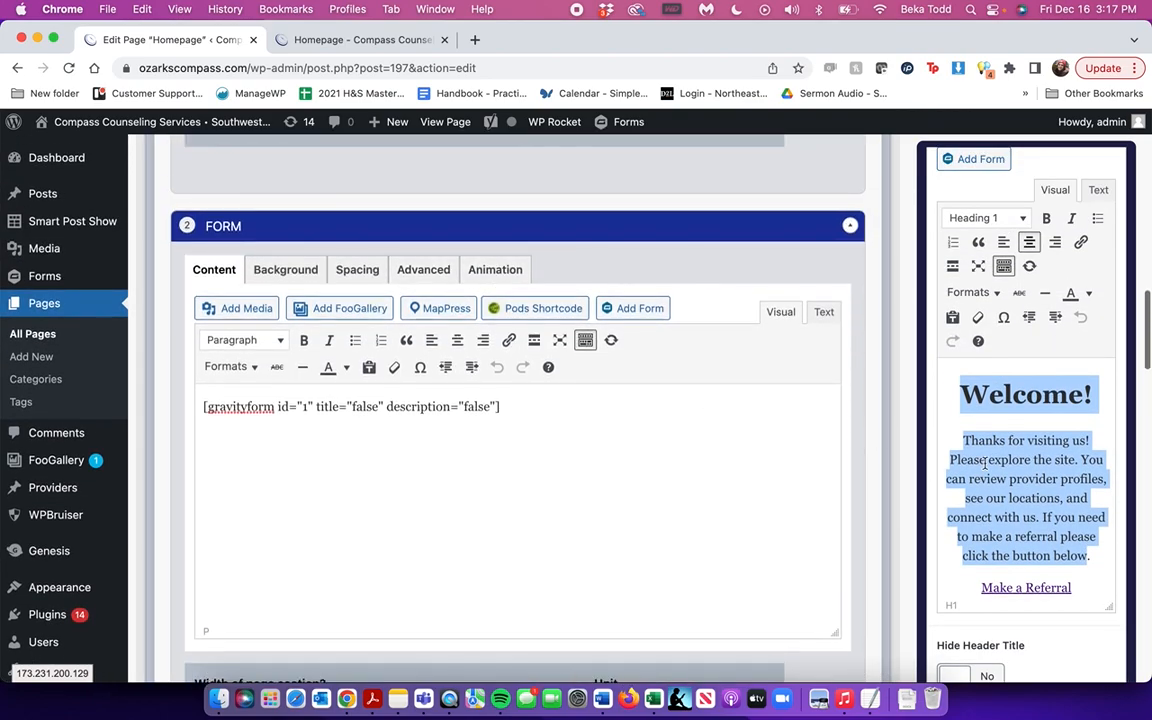
{"action": "left_click", "coordinate": [1043, 396]}
{"action": "left_click", "coordinate": [985, 220]}
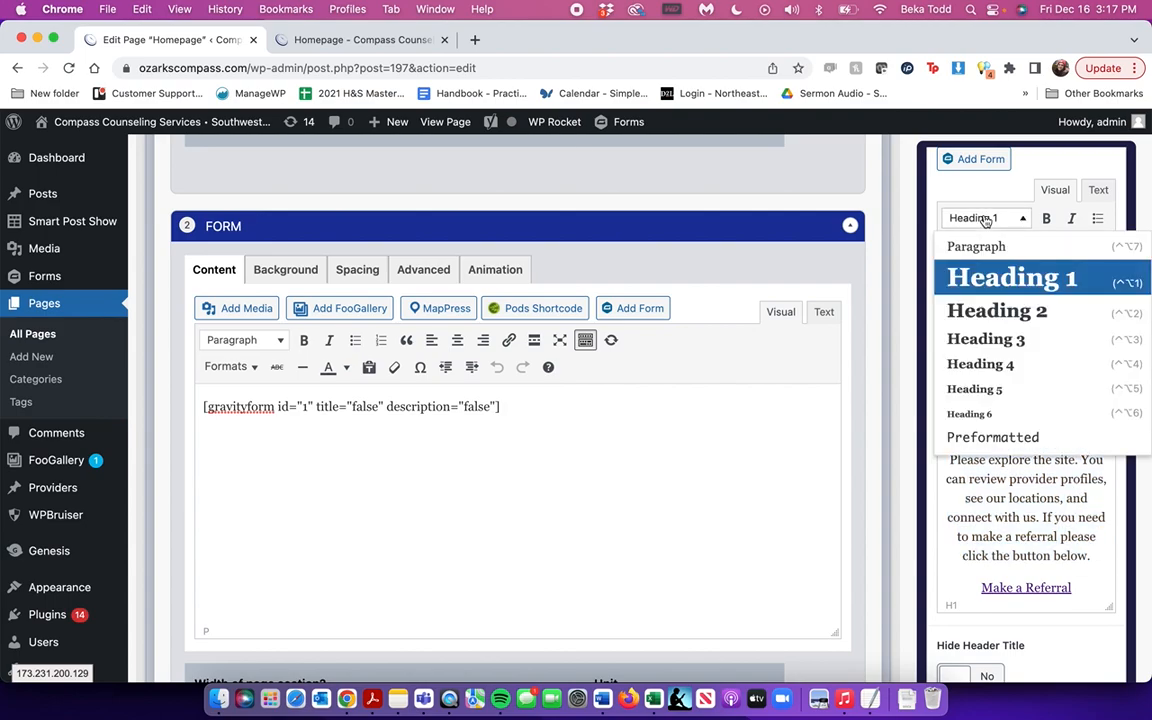
{"action": "left_click", "coordinate": [985, 220]}
- Inspect the Make a Referral link's target and the Button style among its format options
{"action": "left_click", "coordinate": [1062, 591]}
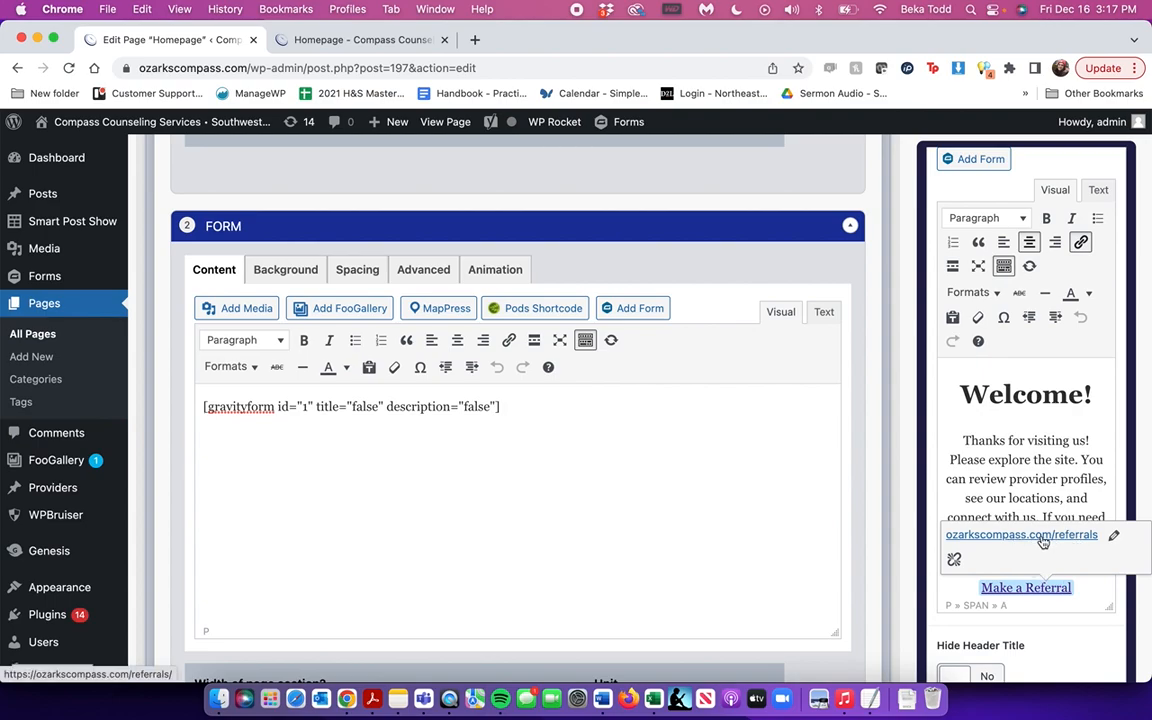
{"action": "left_click", "coordinate": [970, 292]}
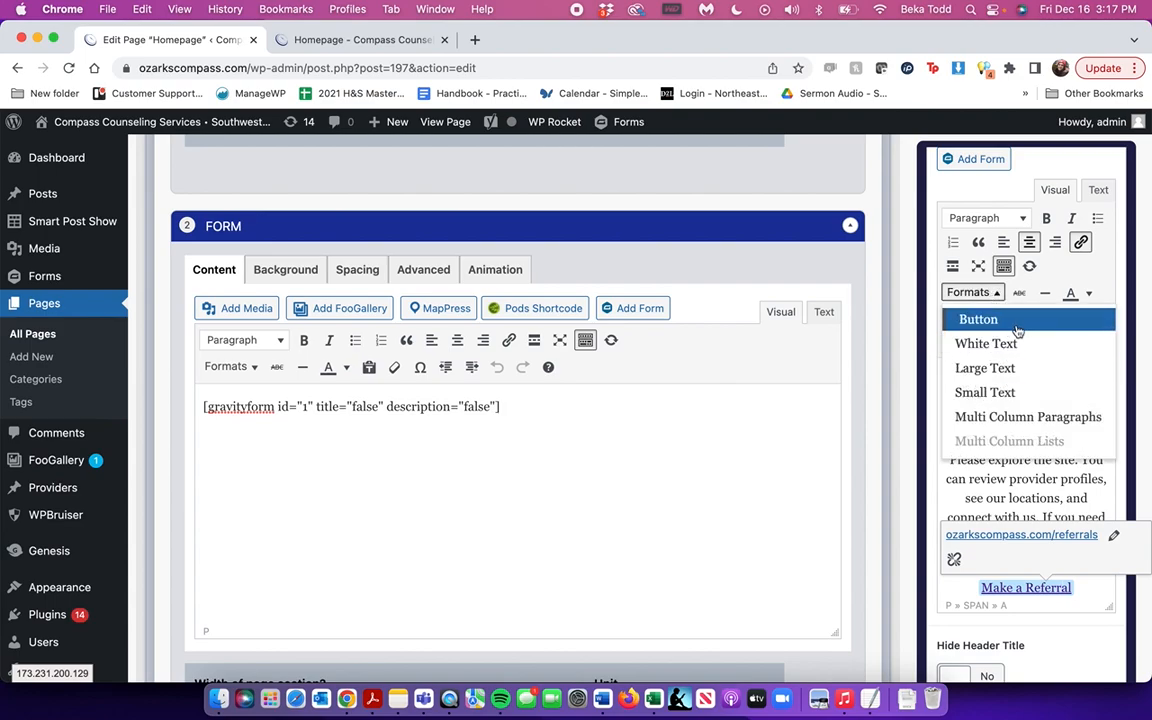
{"action": "left_click", "coordinate": [886, 457]}
{"action": "scroll", "coordinate": [1000, 450], "scroll_direction": "down", "scroll_amount": 5}
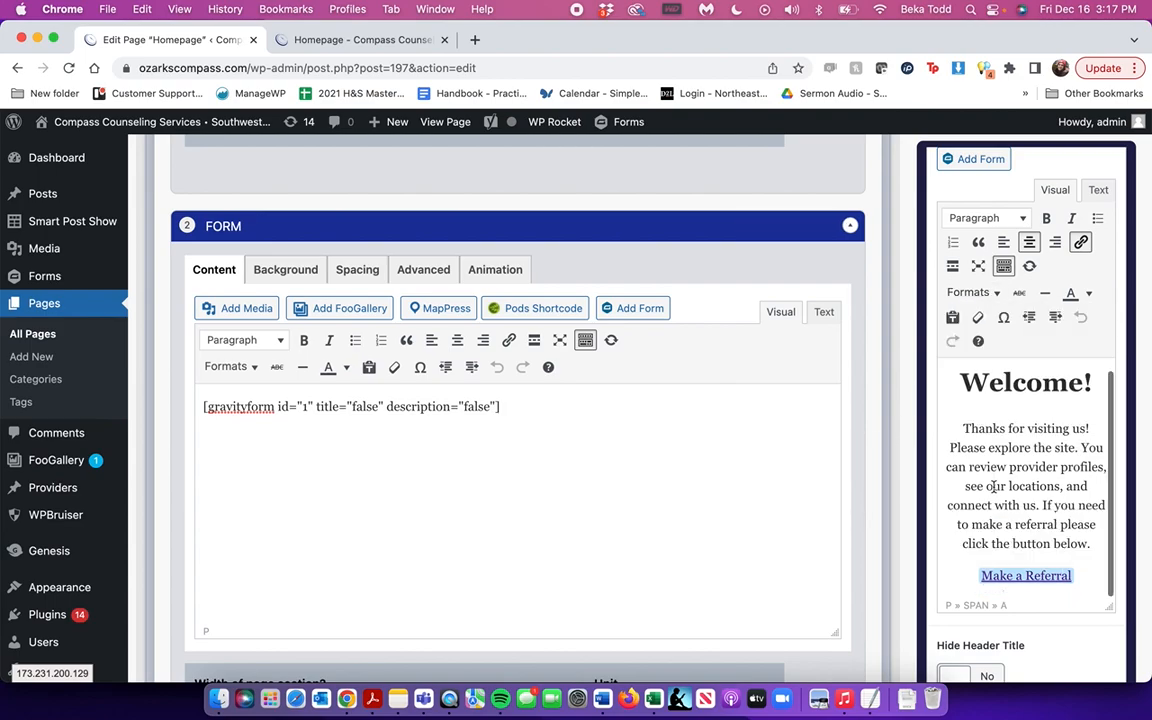
- Open the featured image chooser, view its upload and media library options, and close it without changing the image
{"action": "left_click", "coordinate": [940, 625]}
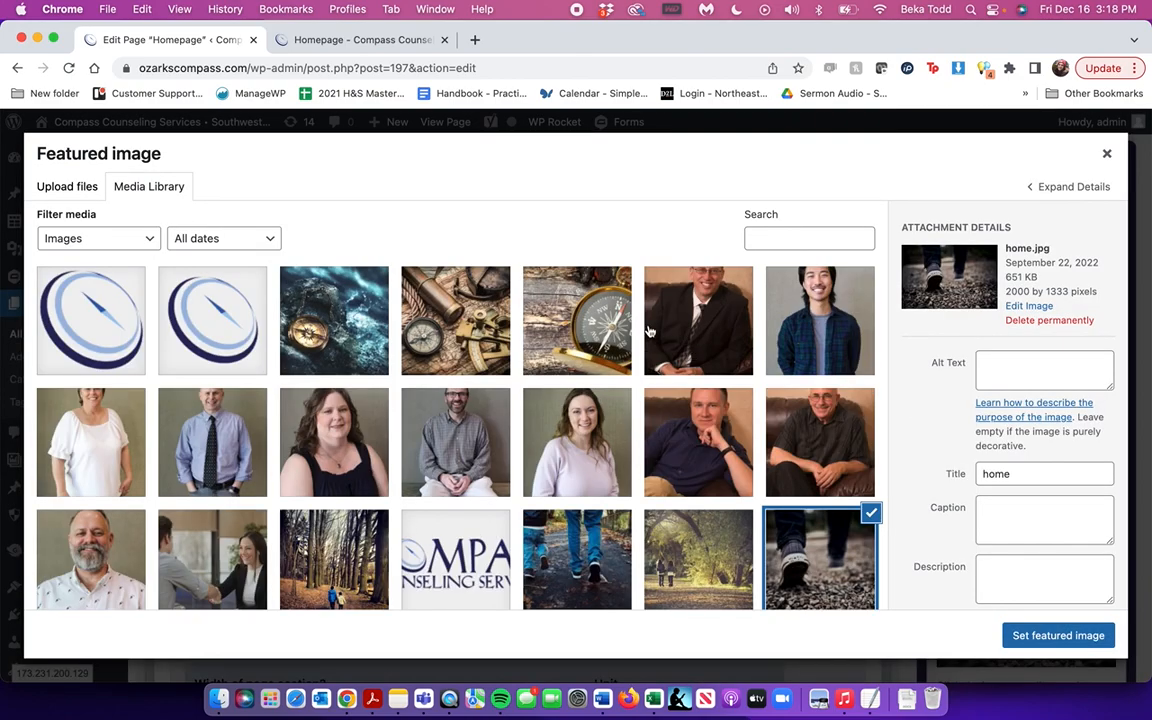
{"action": "left_click", "coordinate": [68, 187]}
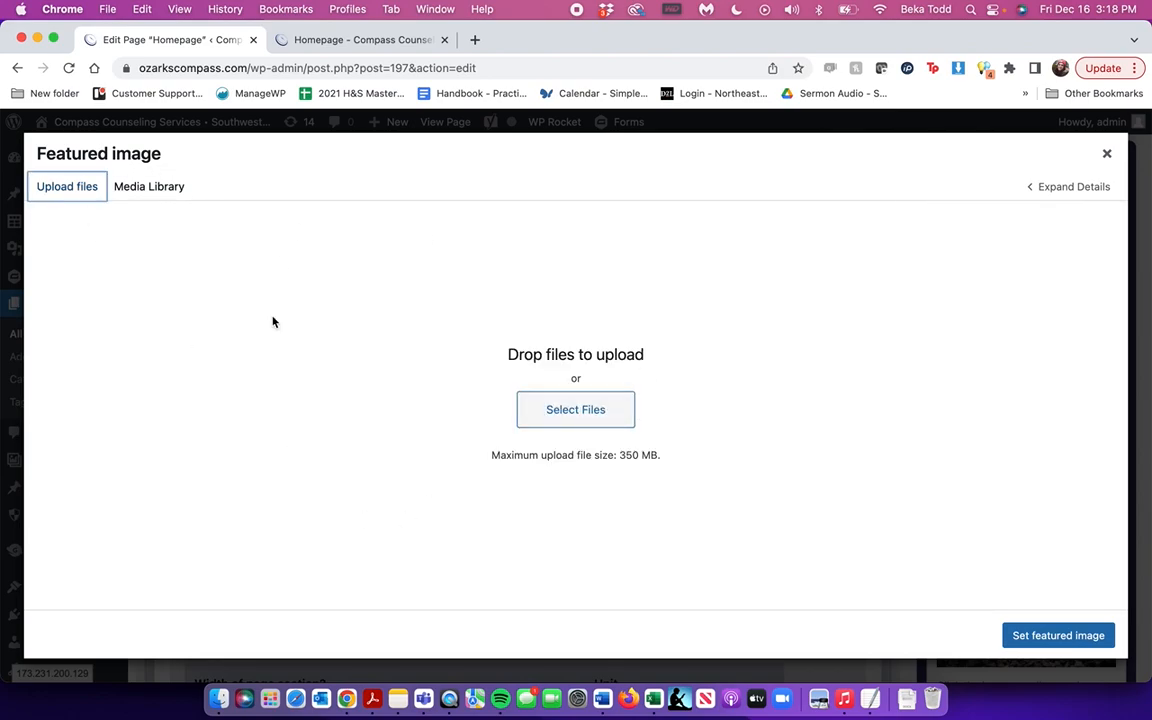
{"action": "left_click", "coordinate": [145, 190]}
{"action": "left_click", "coordinate": [1107, 153]}
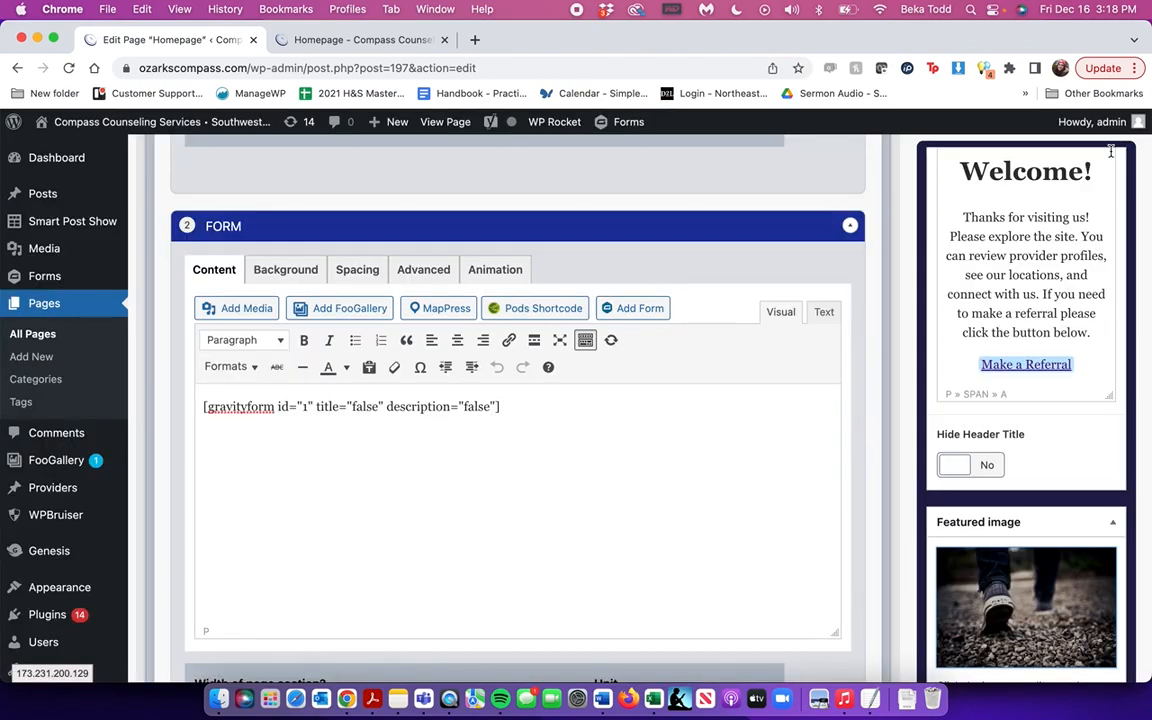
- Place the cursor in the header's intro text and go back to the publish settings to point out the page's Update option
{"action": "left_click", "coordinate": [1042, 244]}
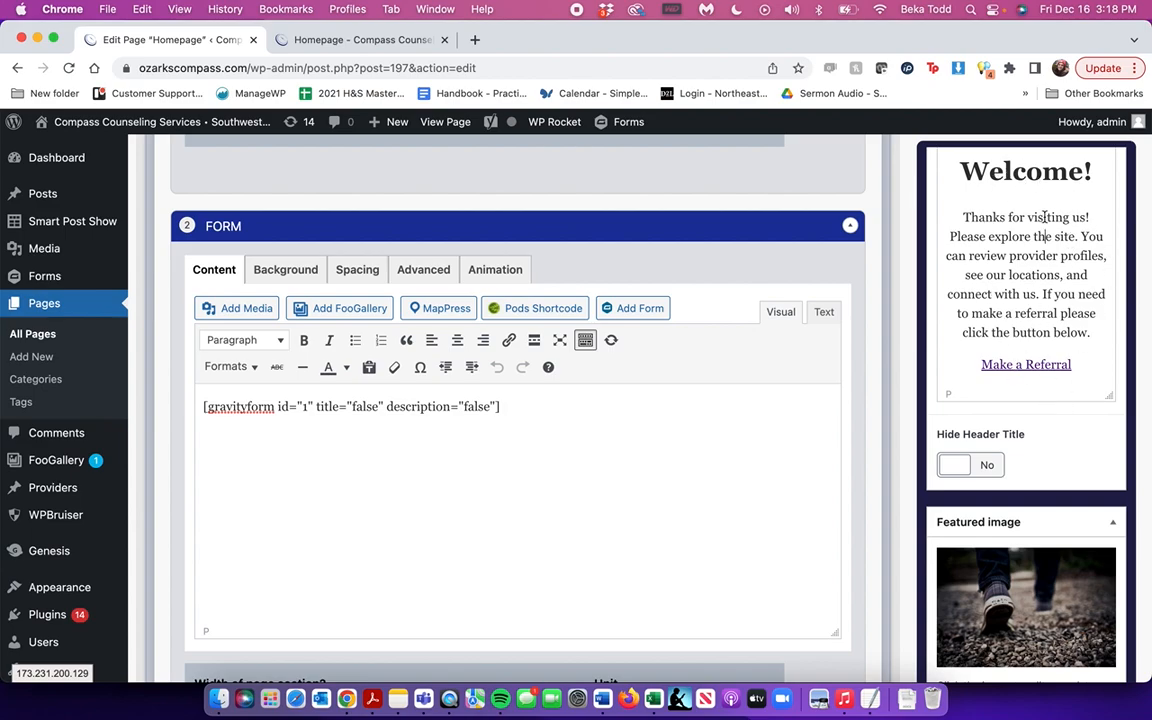
{"action": "scroll", "coordinate": [1020, 220], "scroll_direction": "down", "scroll_amount": 10}
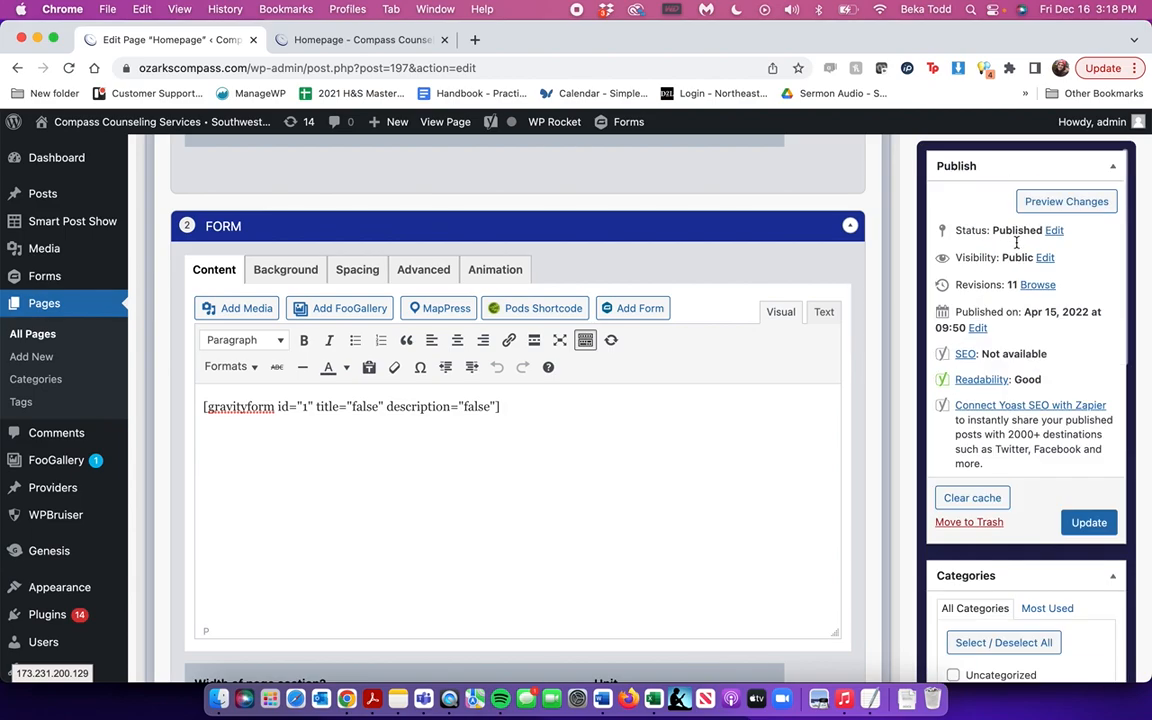
{"action": "left_click", "coordinate": [1089, 522]}
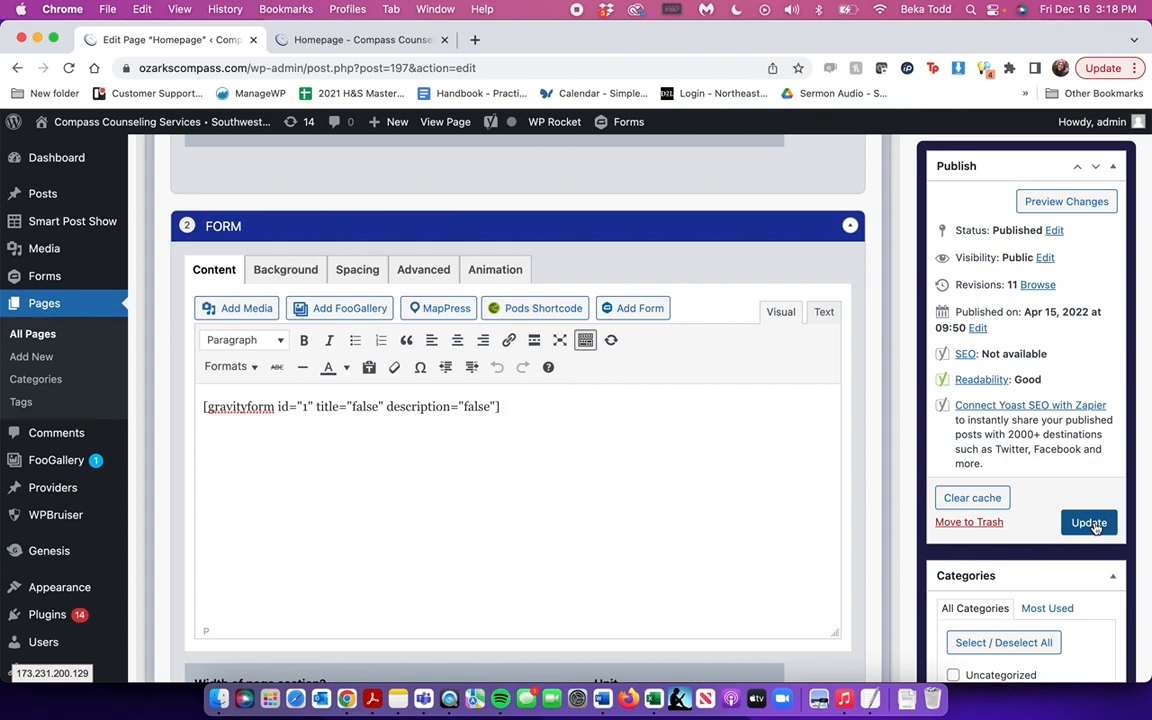
- Go to the list of all pages and open the Services page for editing
{"action": "left_click", "coordinate": [47, 336]}
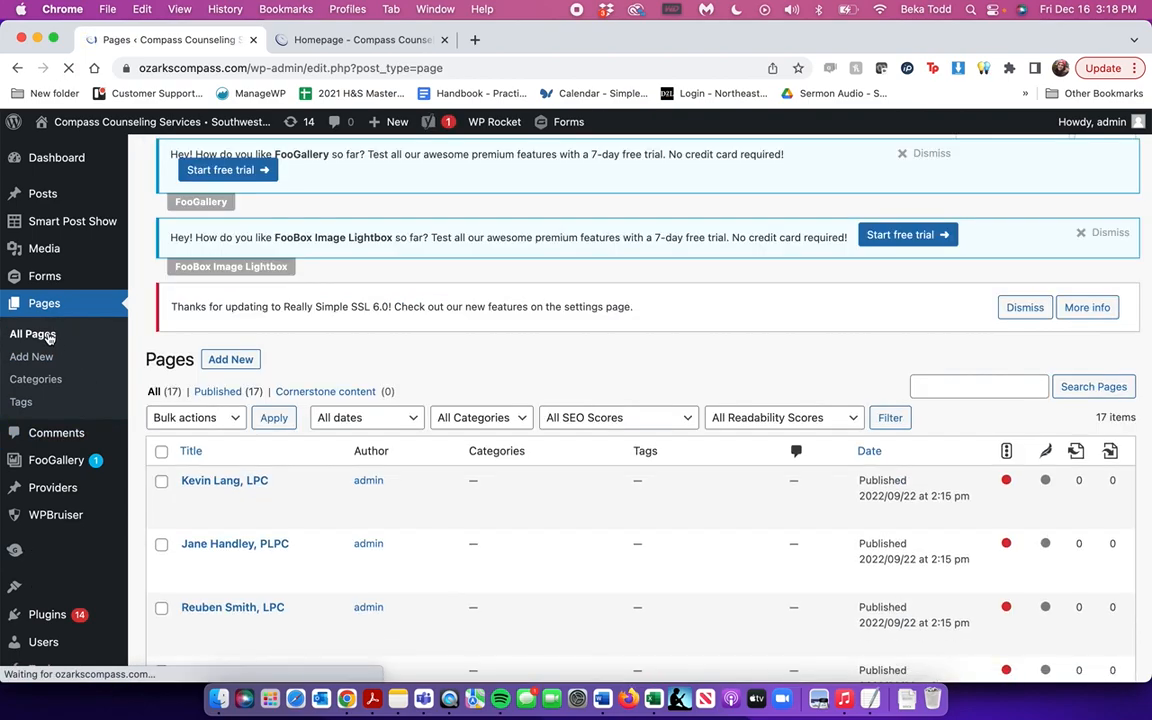
{"action": "scroll", "coordinate": [377, 502], "scroll_direction": "down", "scroll_amount": 10}
{"action": "scroll", "coordinate": [377, 502], "scroll_direction": "down", "scroll_amount": 5}
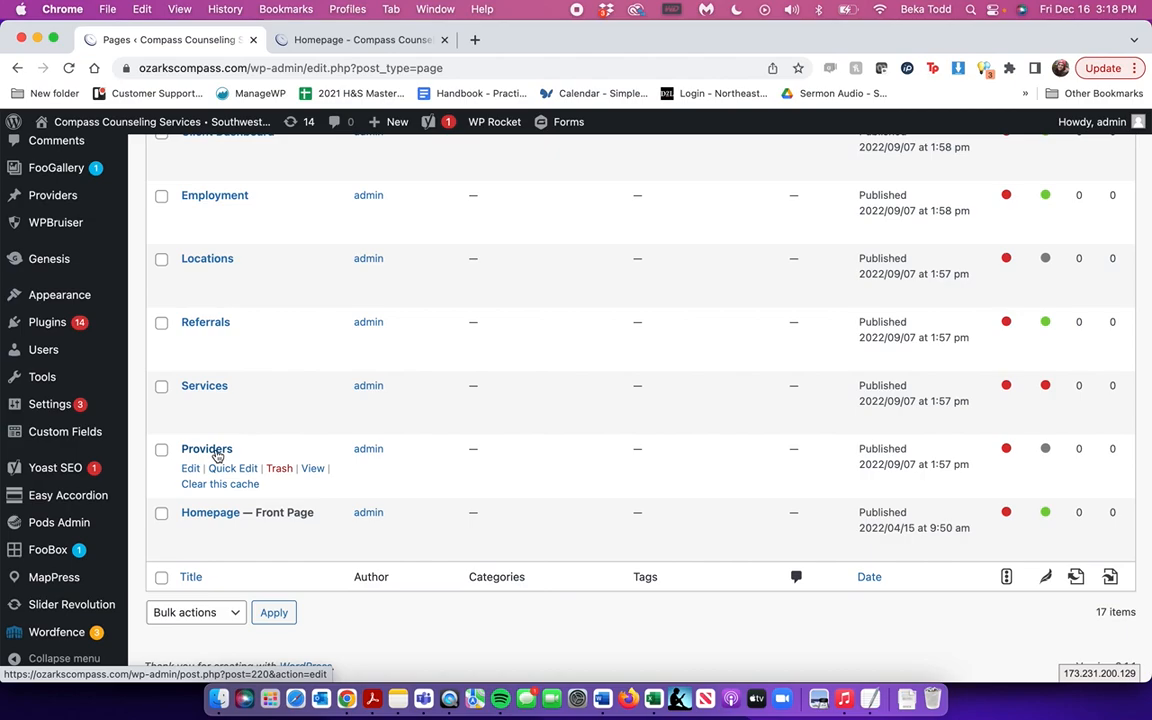
{"action": "left_click", "coordinate": [212, 390]}
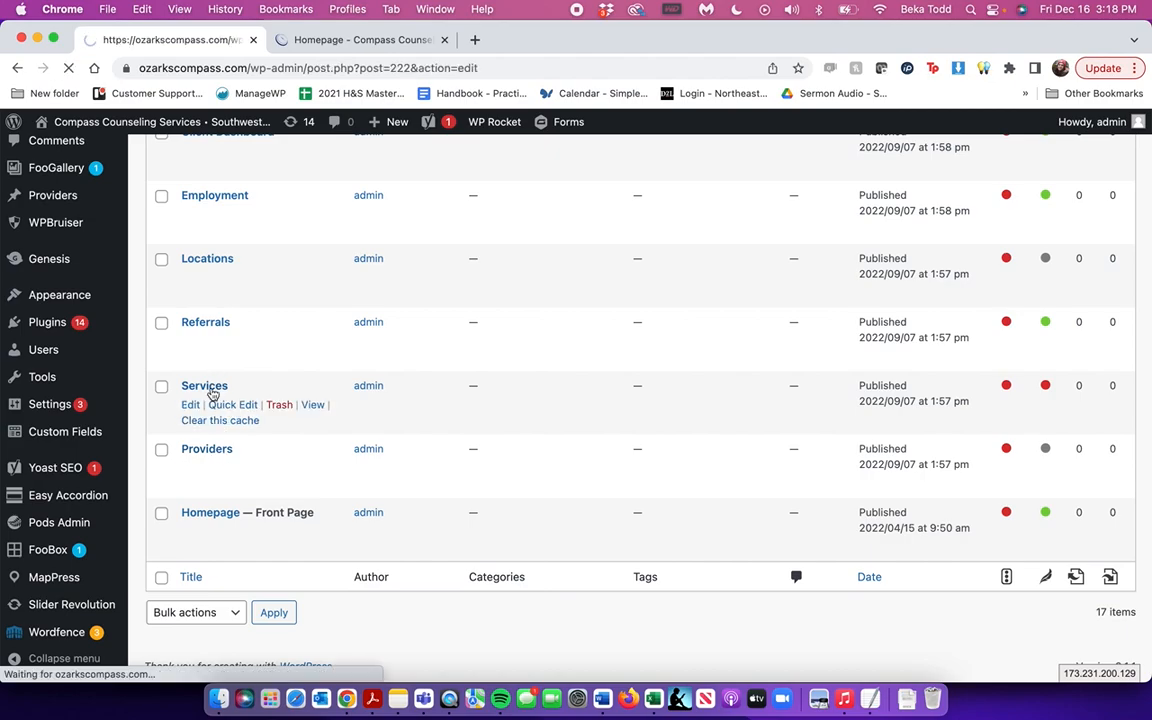
- Open the Services page on the live site and look over its banner and service cards
{"action": "left_click", "coordinate": [325, 38]}
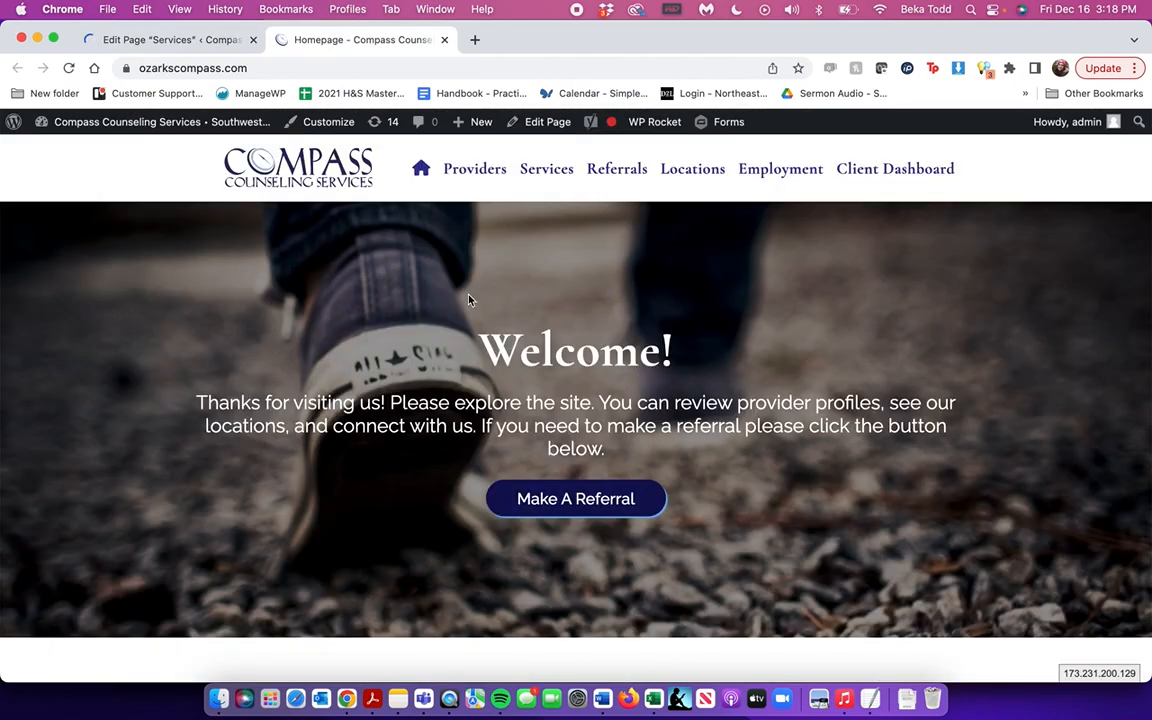
{"action": "left_click", "coordinate": [554, 172]}
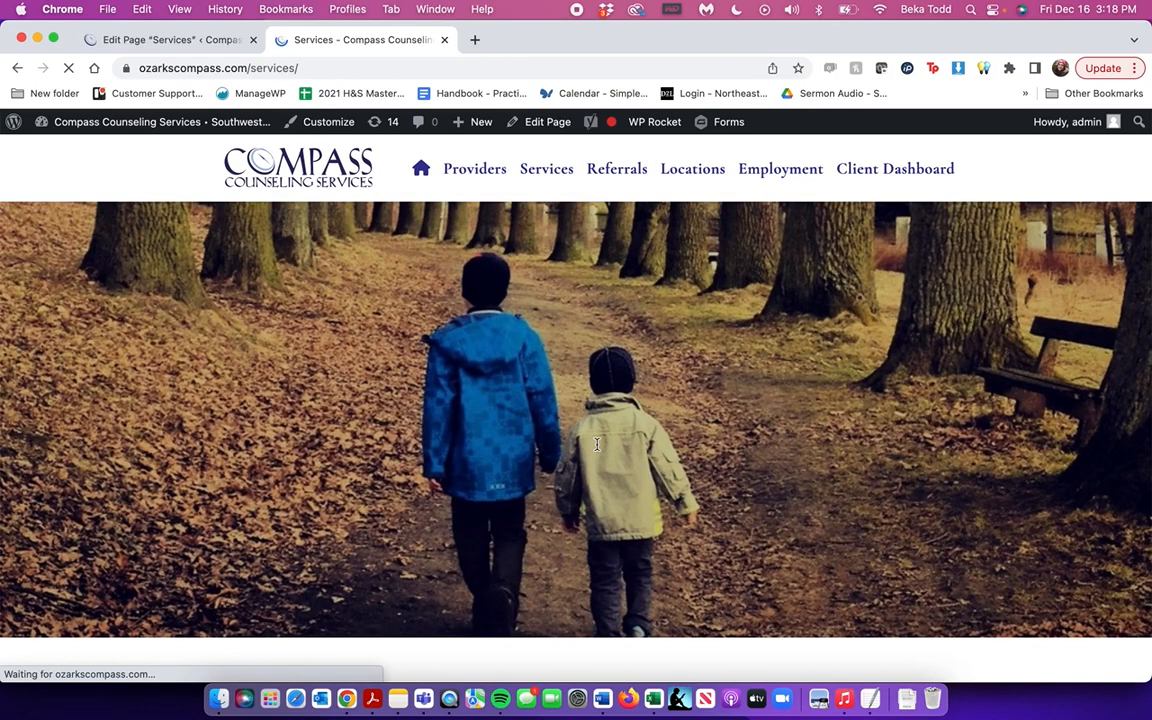
{"action": "scroll", "coordinate": [597, 444], "scroll_direction": "down", "scroll_amount": 1}
{"action": "scroll", "coordinate": [597, 444], "scroll_direction": "down", "scroll_amount": 10}
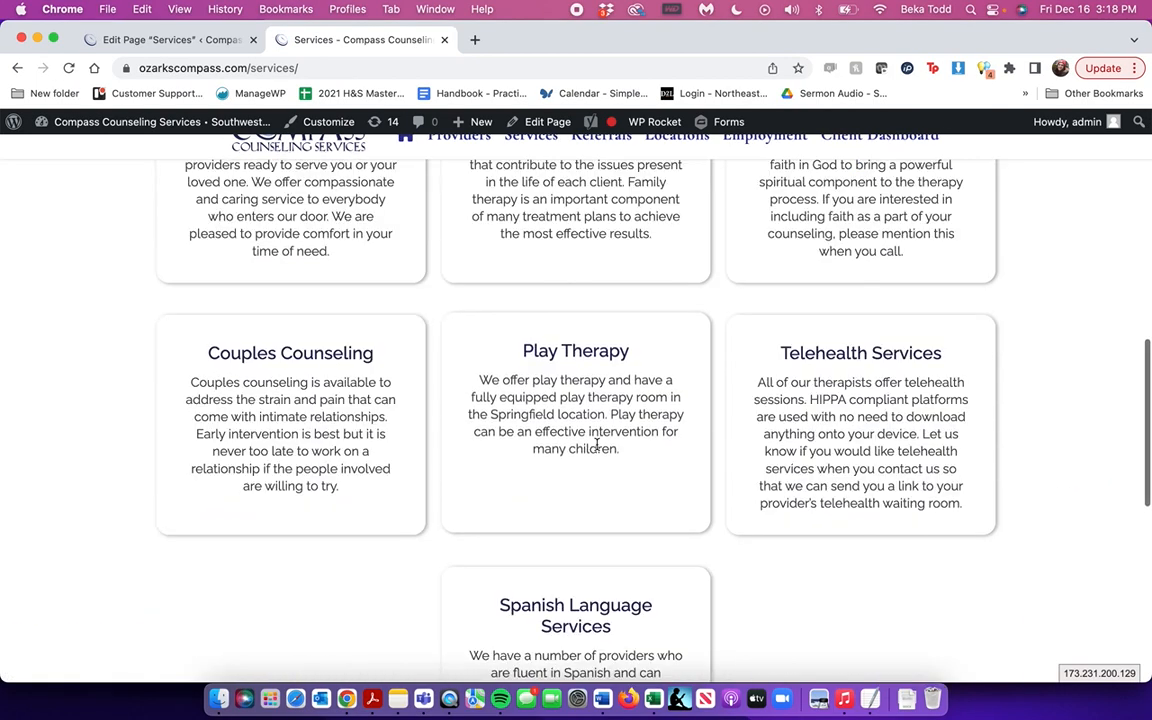
{"action": "scroll", "coordinate": [771, 301], "scroll_direction": "up", "scroll_amount": 5}
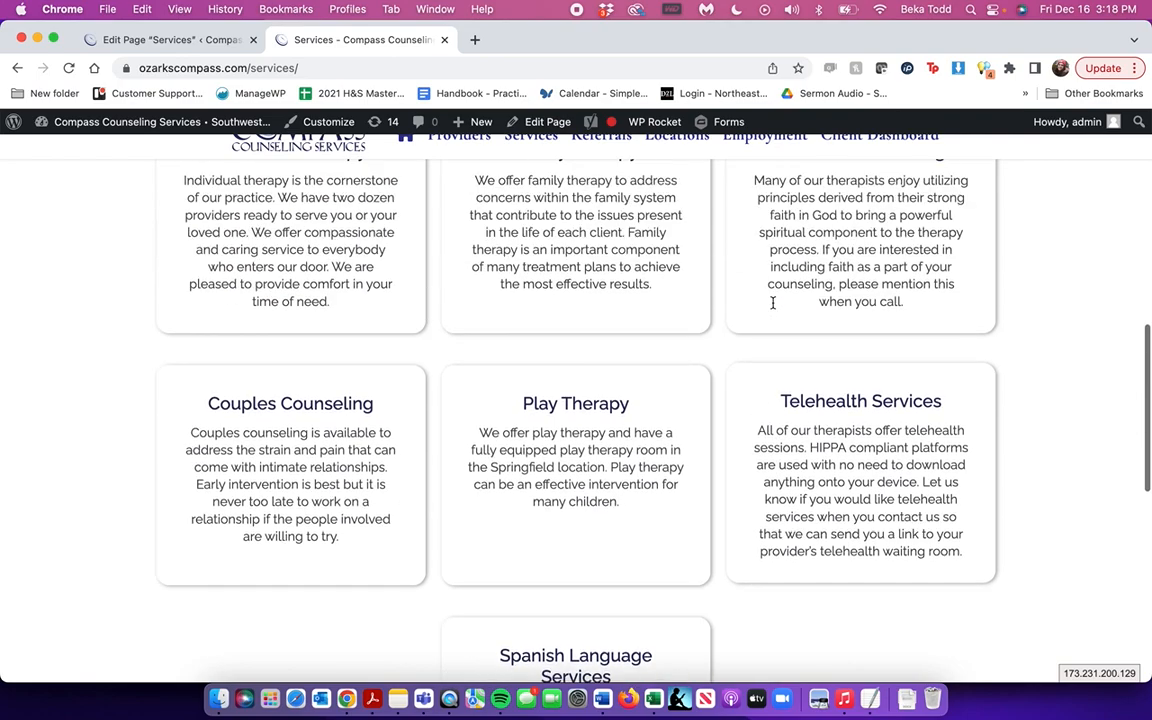
- Return to the Services page editor, expand the Icon Row section, and review its header text and first icon's settings
{"action": "left_click", "coordinate": [163, 42]}
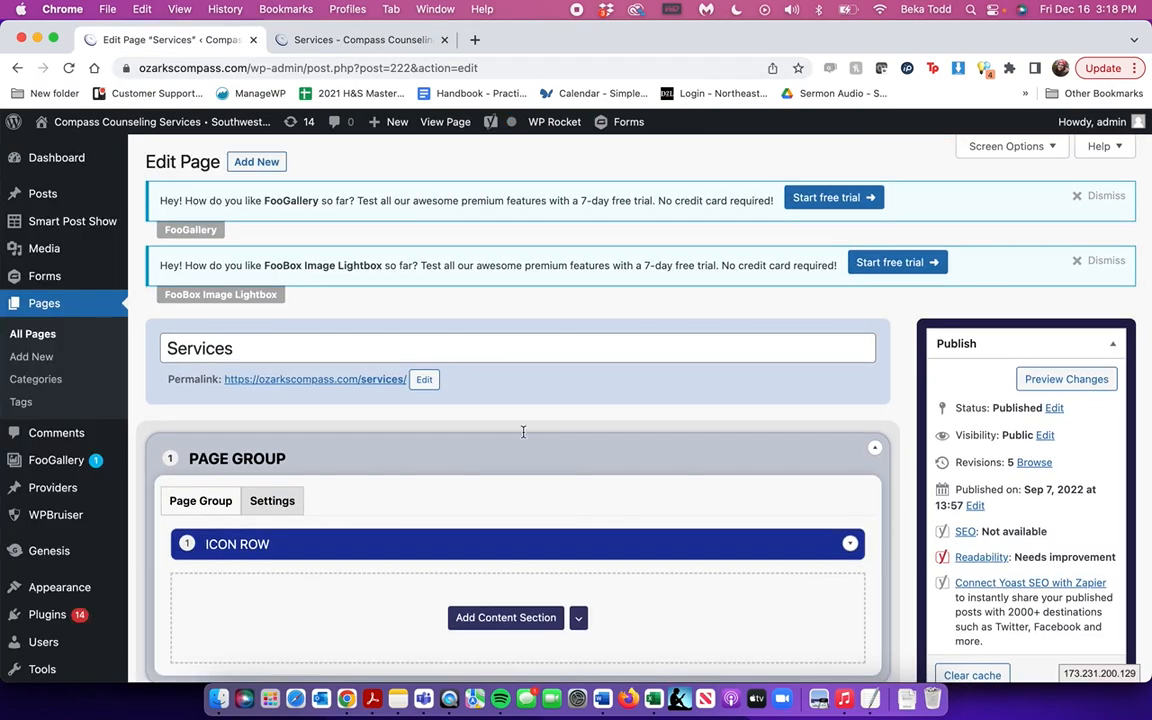
{"action": "scroll", "coordinate": [522, 432], "scroll_direction": "down", "scroll_amount": 3}
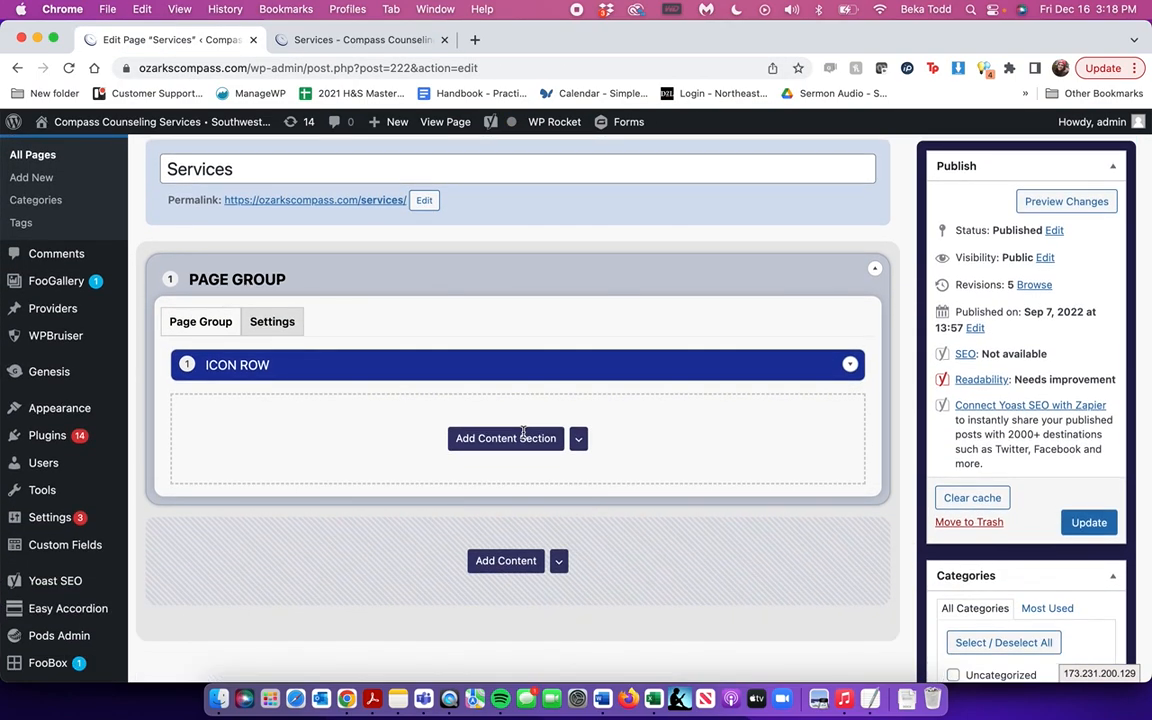
{"action": "left_click", "coordinate": [527, 372]}
{"action": "scroll", "coordinate": [623, 378], "scroll_direction": "down", "scroll_amount": 5}
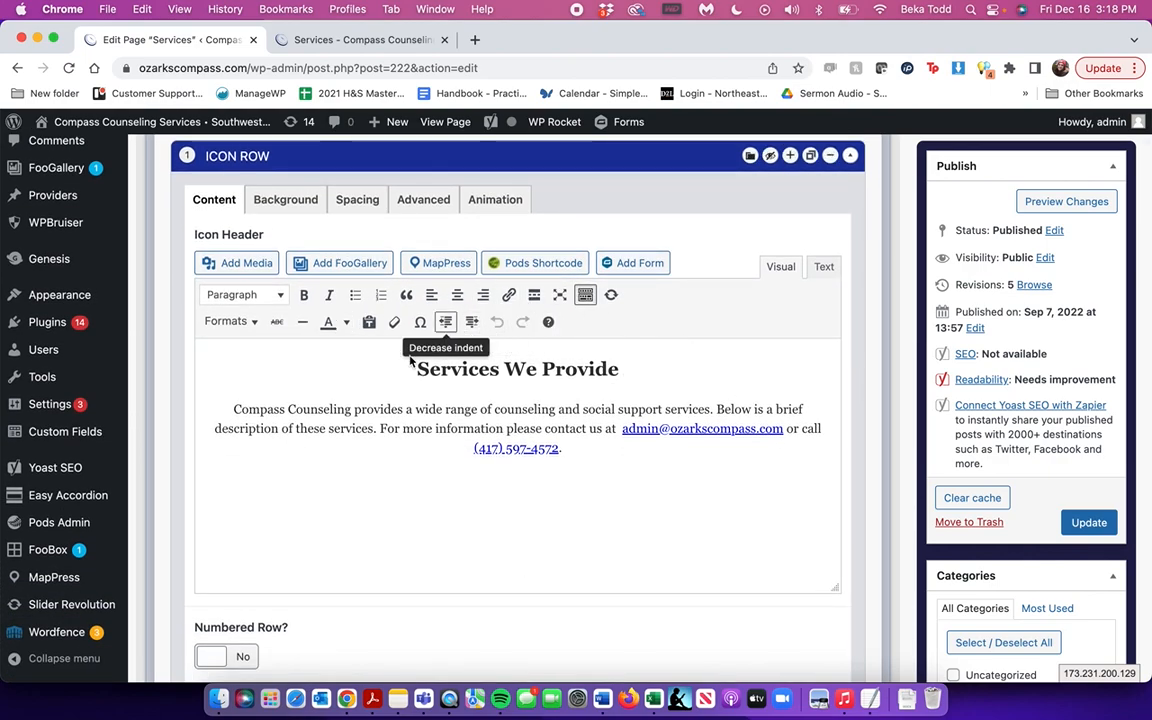
{"action": "scroll", "coordinate": [578, 548], "scroll_direction": "down", "scroll_amount": 5}
{"action": "scroll", "coordinate": [578, 548], "scroll_direction": "down", "scroll_amount": 4}
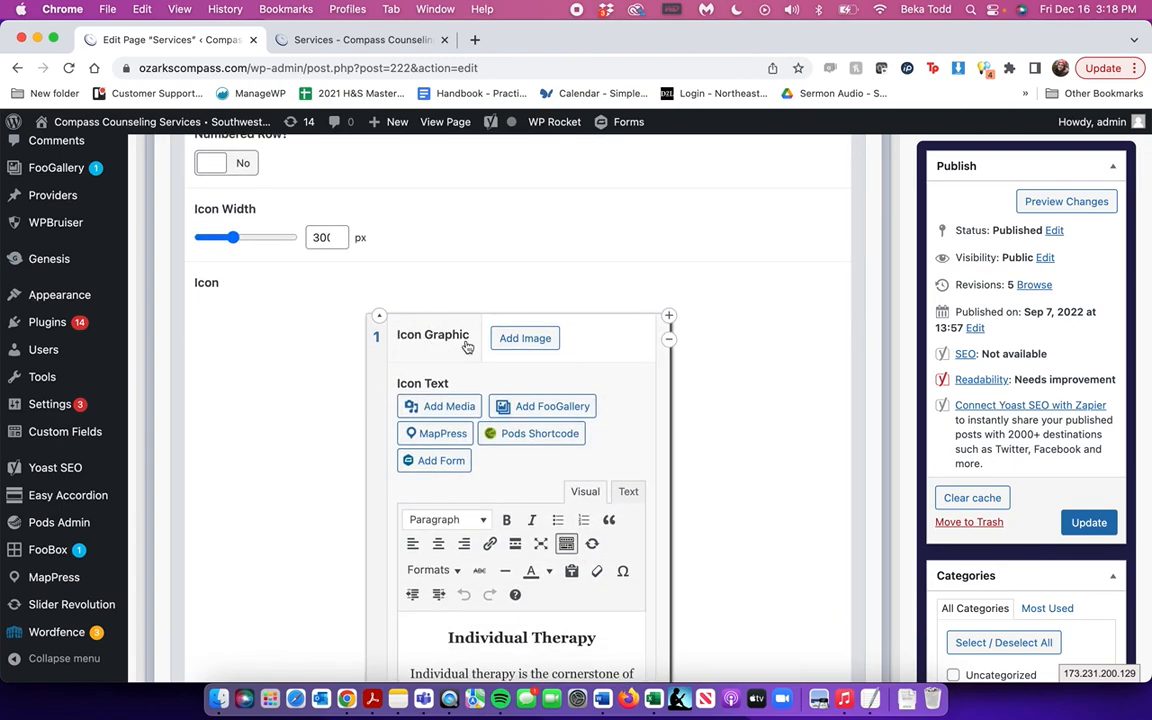
{"action": "scroll", "coordinate": [450, 390], "scroll_direction": "down", "scroll_amount": 2}
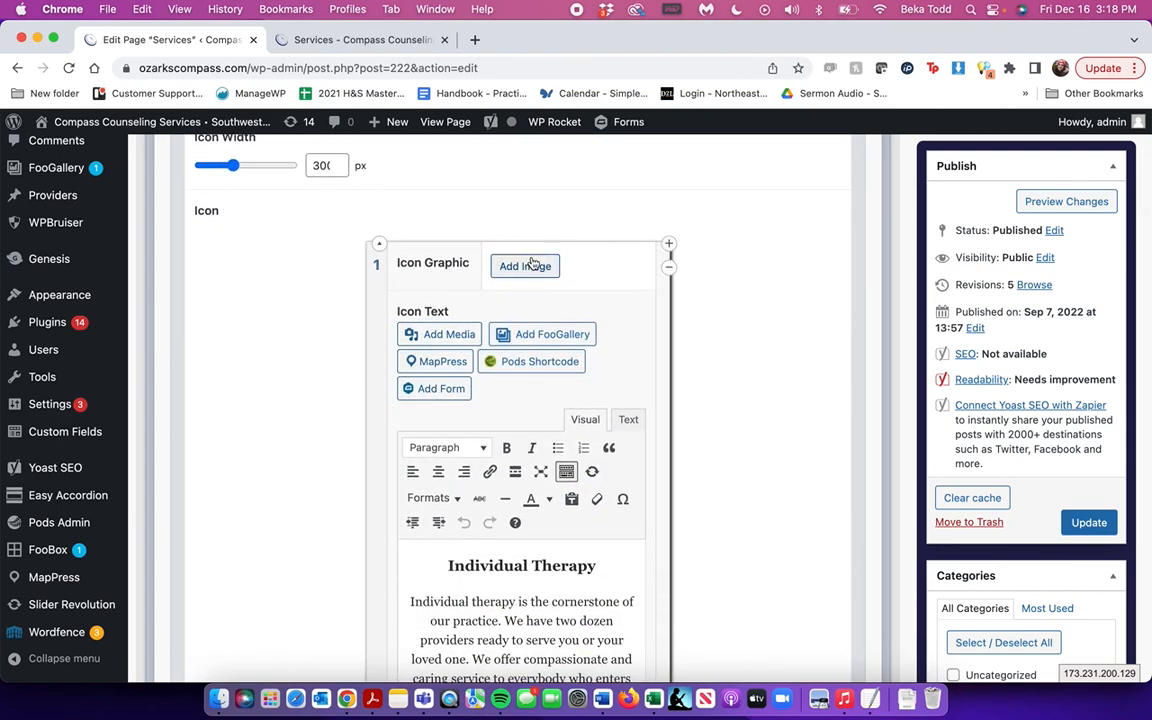
{"action": "scroll", "coordinate": [532, 510], "scroll_direction": "down", "scroll_amount": 2}
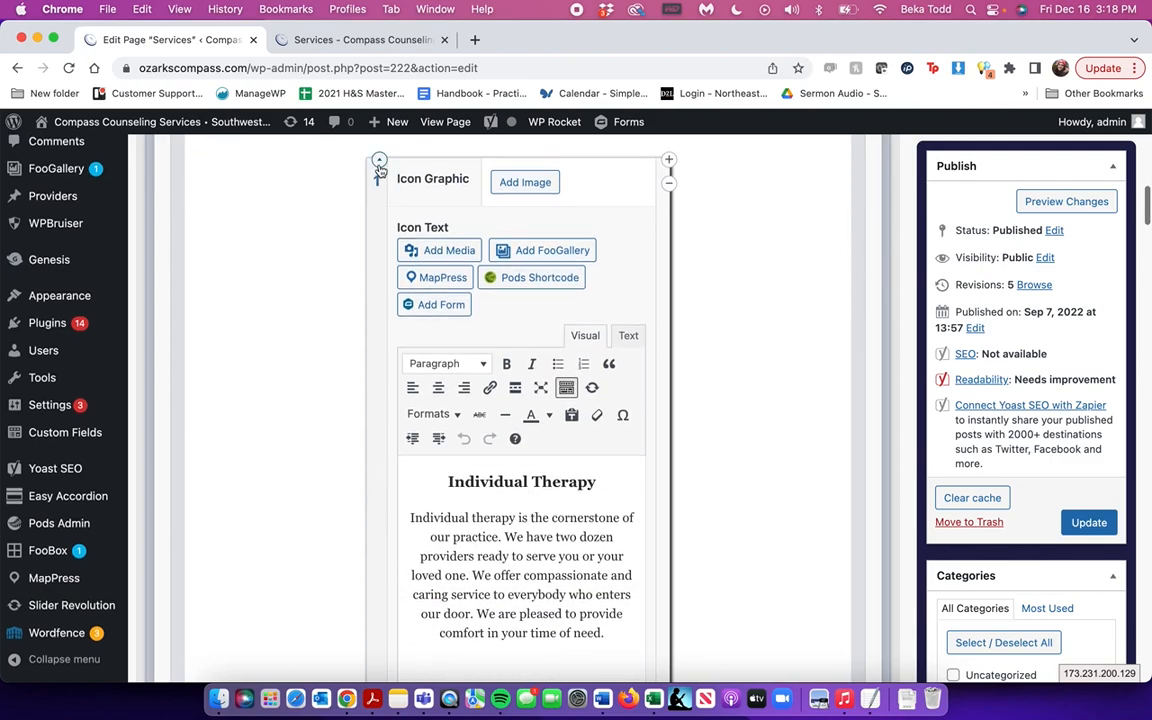
- Examine the Individual Therapy icon block and select its description paragraph to point out the editable text
{"action": "scroll", "coordinate": [380, 170], "scroll_direction": "down", "scroll_amount": 1}
{"action": "scroll", "coordinate": [380, 167], "scroll_direction": "up", "scroll_amount": 1}
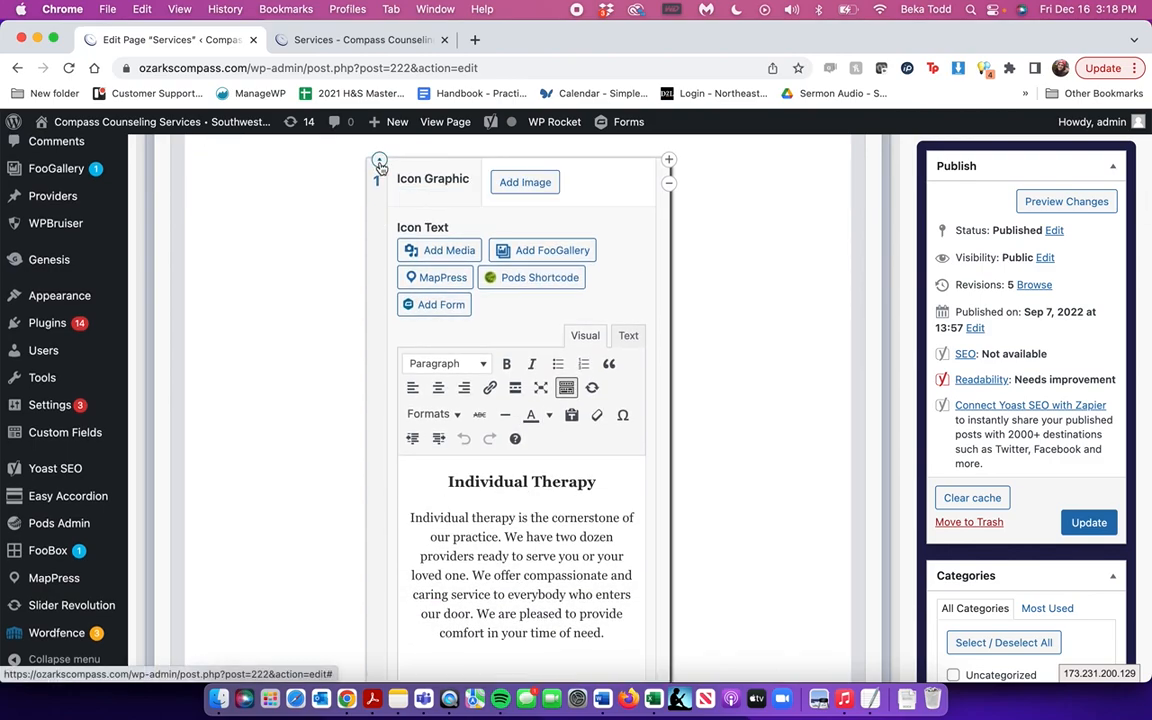
{"action": "scroll", "coordinate": [380, 165], "scroll_direction": "down", "scroll_amount": 1}
{"action": "scroll", "coordinate": [380, 170], "scroll_direction": "up", "scroll_amount": 1}
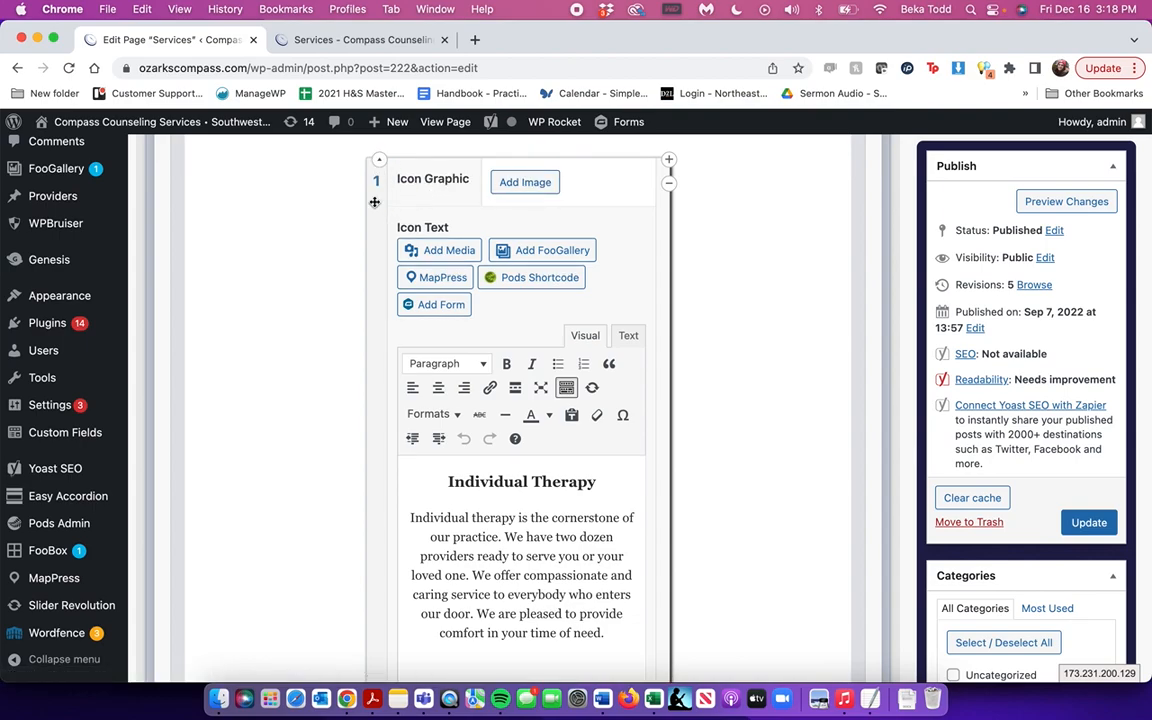
{"action": "mouse_move", "coordinate": [397, 202]}
{"action": "left_mouse_down"}
{"action": "mouse_move", "coordinate": [424, 206]}
{"action": "mouse_move", "coordinate": [368, 165]}
{"action": "mouse_move", "coordinate": [375, 200]}
{"action": "left_mouse_up"}
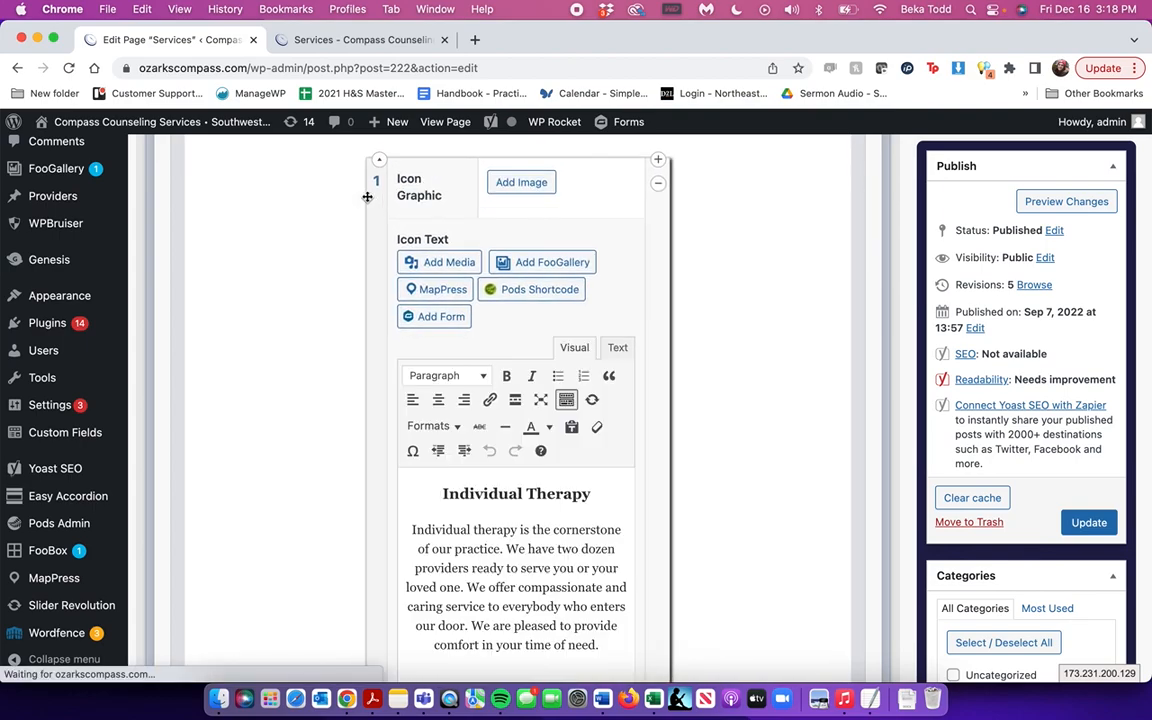
{"action": "scroll", "coordinate": [540, 330], "scroll_direction": "down", "scroll_amount": 5}
{"action": "triple_click", "coordinate": [540, 320]}
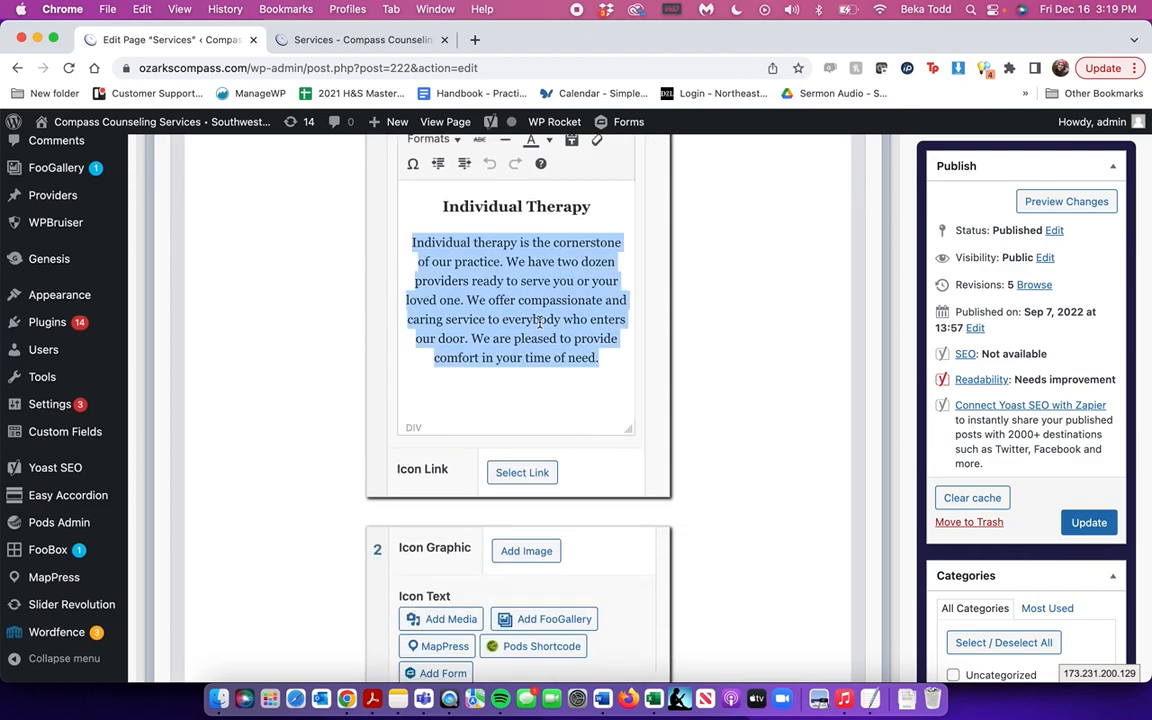
{"action": "scroll", "coordinate": [540, 320], "scroll_direction": "up", "scroll_amount": 3}
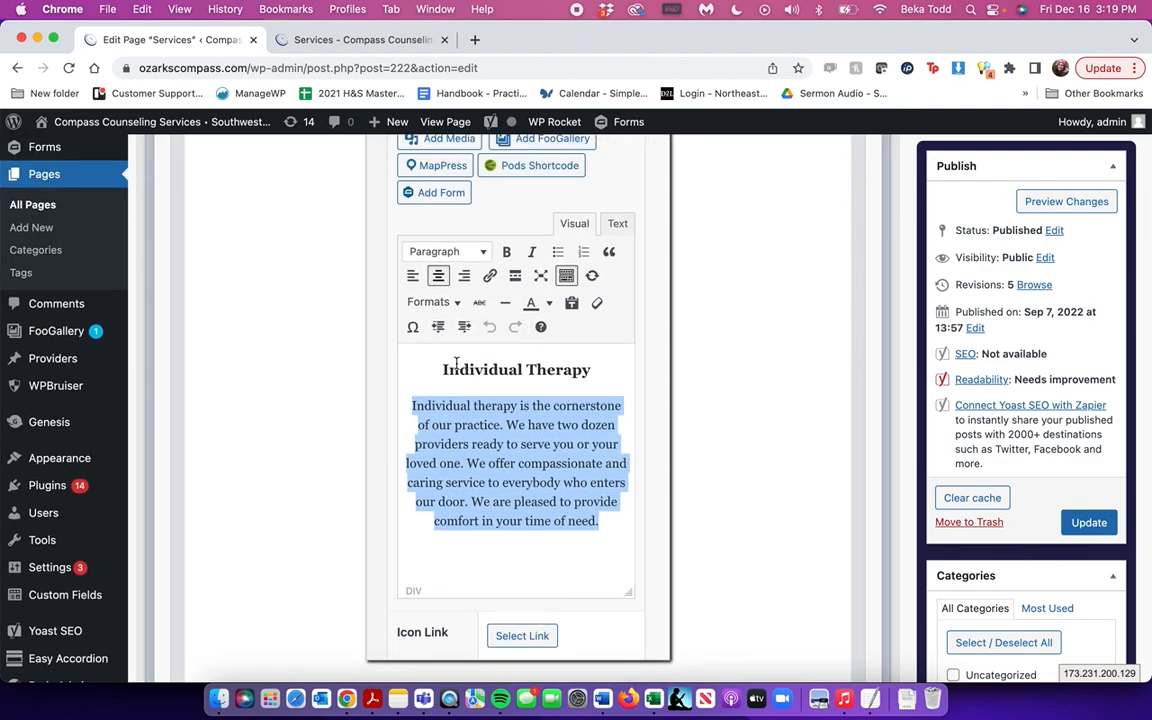
{"action": "scroll", "coordinate": [494, 378], "scroll_direction": "up", "scroll_amount": 2}
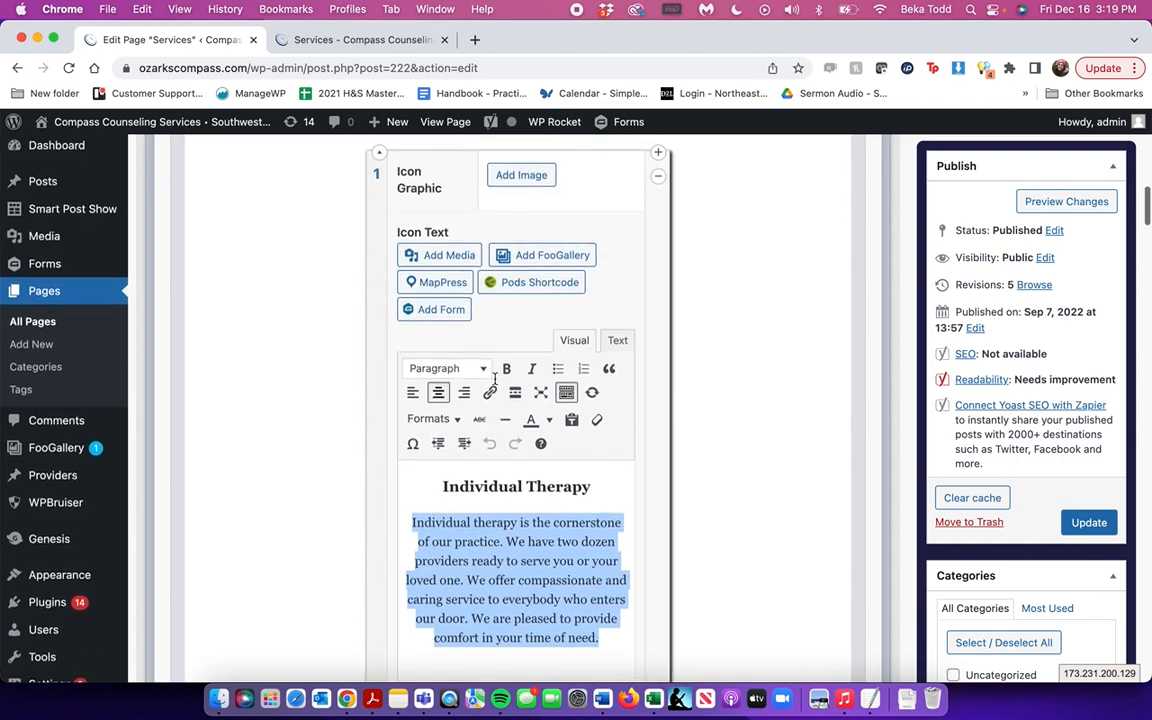
- Look through the remaining service icon blocks, from Family Therapy to the end of the Icon Row section
{"action": "scroll", "coordinate": [494, 378], "scroll_direction": "down", "scroll_amount": 2}
{"action": "scroll", "coordinate": [494, 378], "scroll_direction": "down", "scroll_amount": 10}
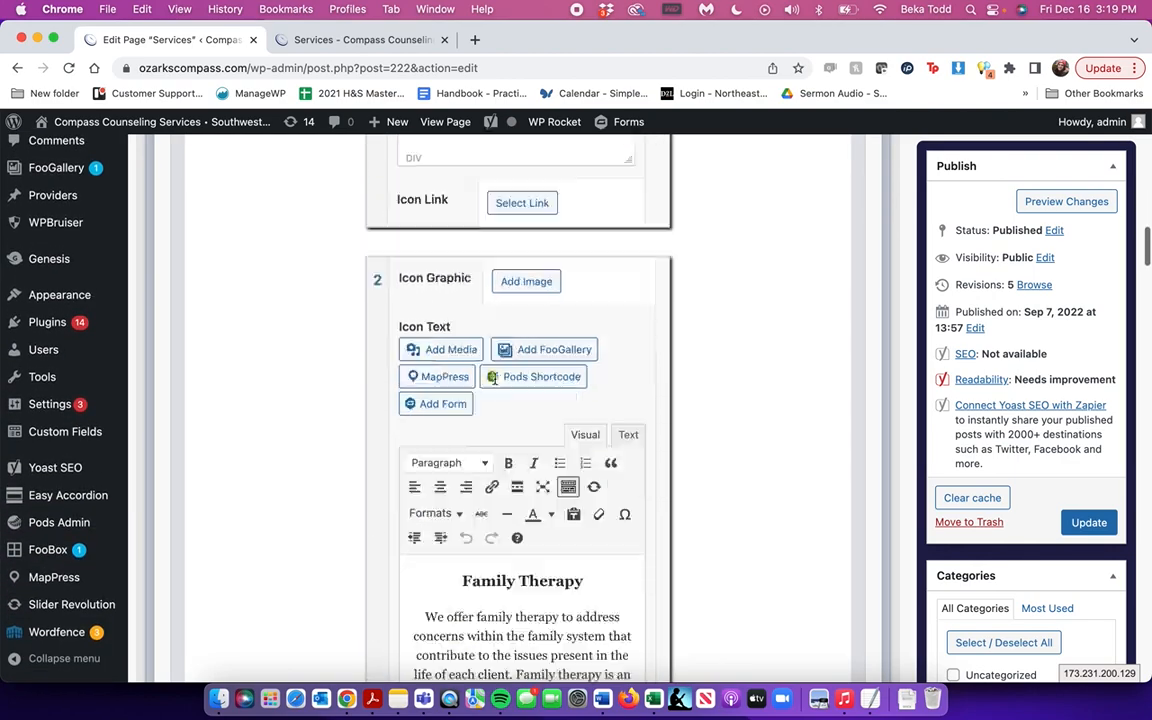
{"action": "scroll", "coordinate": [494, 383], "scroll_direction": "down", "scroll_amount": 6}
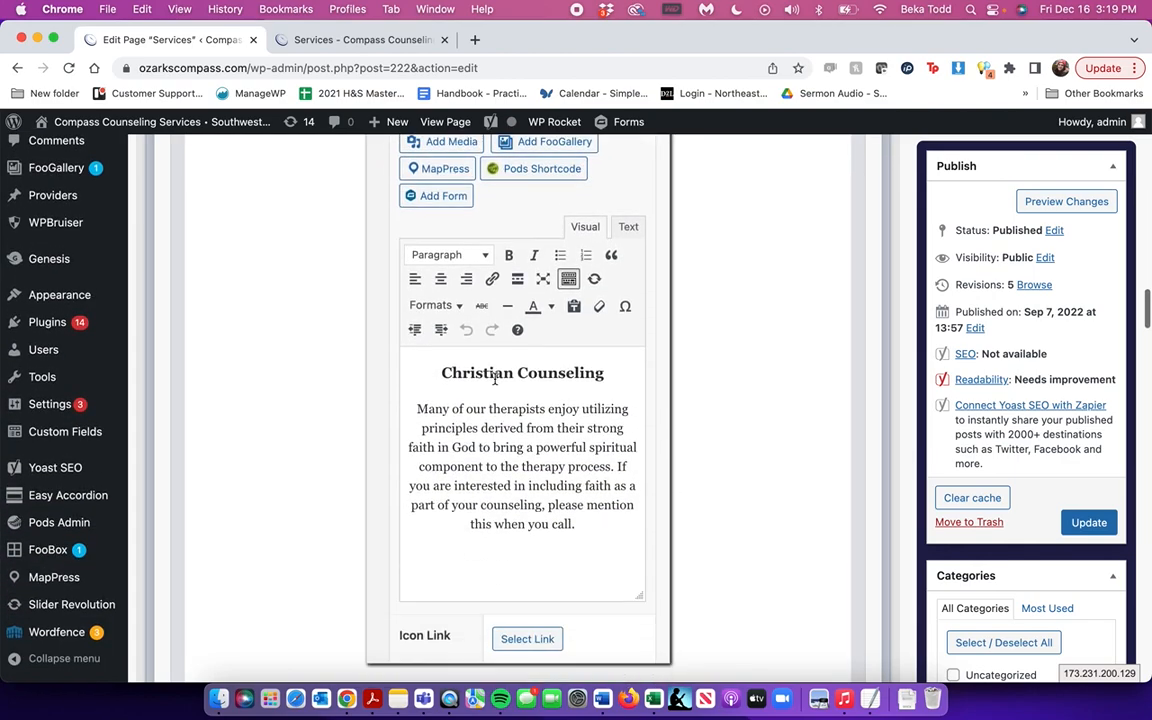
{"action": "scroll", "coordinate": [494, 378], "scroll_direction": "down", "scroll_amount": 12}
{"action": "left_click", "coordinate": [503, 450]}
{"action": "scroll", "coordinate": [503, 450], "scroll_direction": "down", "scroll_amount": 15}
{"action": "scroll", "coordinate": [503, 452], "scroll_direction": "down", "scroll_amount": 7}
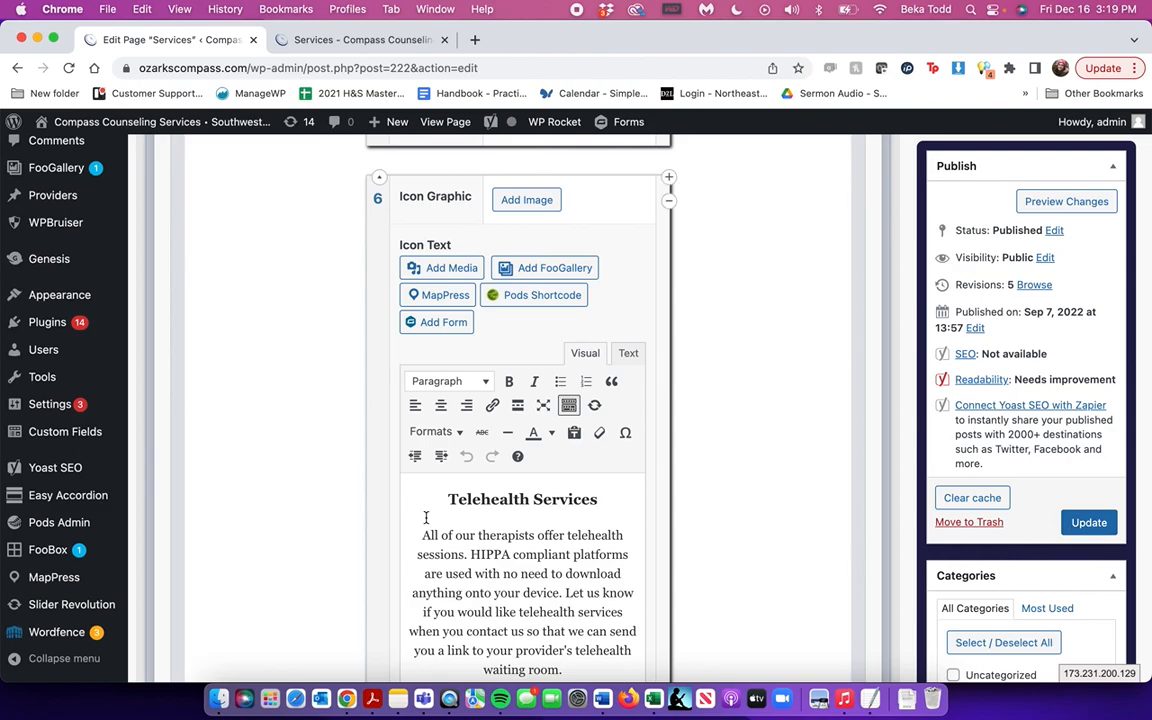
{"action": "scroll", "coordinate": [427, 520], "scroll_direction": "down", "scroll_amount": 19}
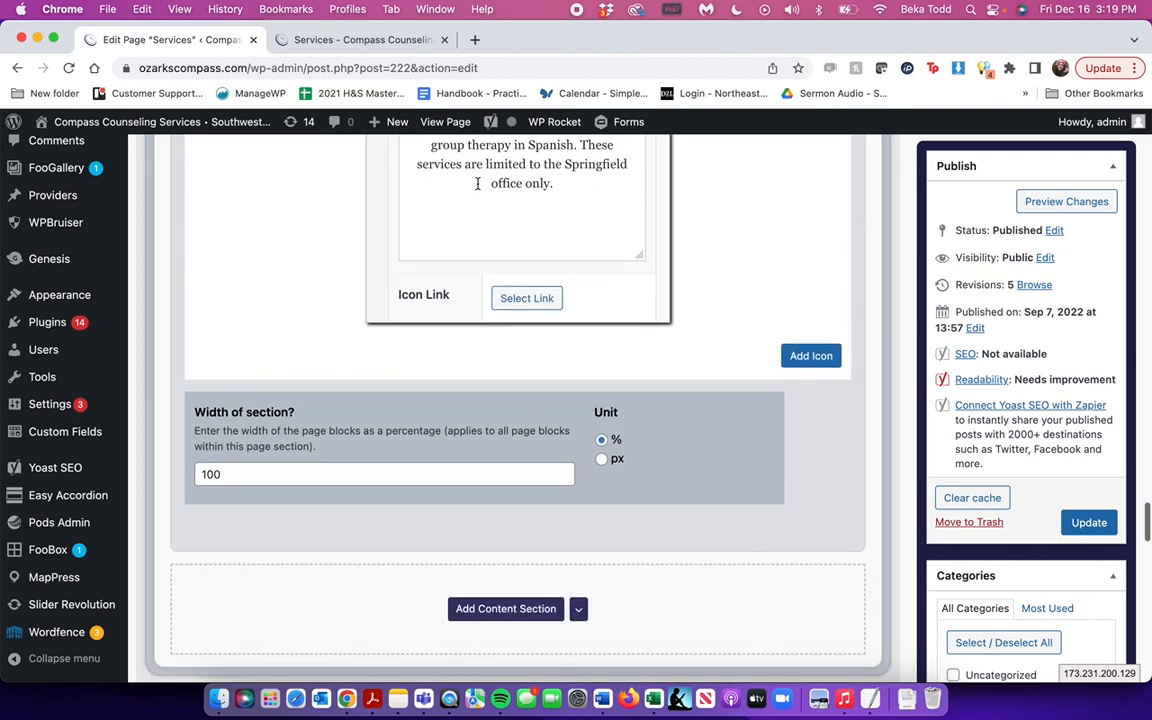
- Examine the Spanish Language Services icon block and the option for adding another icon below it
{"action": "scroll", "coordinate": [480, 180], "scroll_direction": "up", "scroll_amount": 20}
{"action": "scroll", "coordinate": [478, 188], "scroll_direction": "down", "scroll_amount": 20}
{"action": "scroll", "coordinate": [478, 184], "scroll_direction": "down", "scroll_amount": 5}
{"action": "scroll", "coordinate": [478, 184], "scroll_direction": "up", "scroll_amount": 7}
{"action": "scroll", "coordinate": [675, 314], "scroll_direction": "up", "scroll_amount": 8}
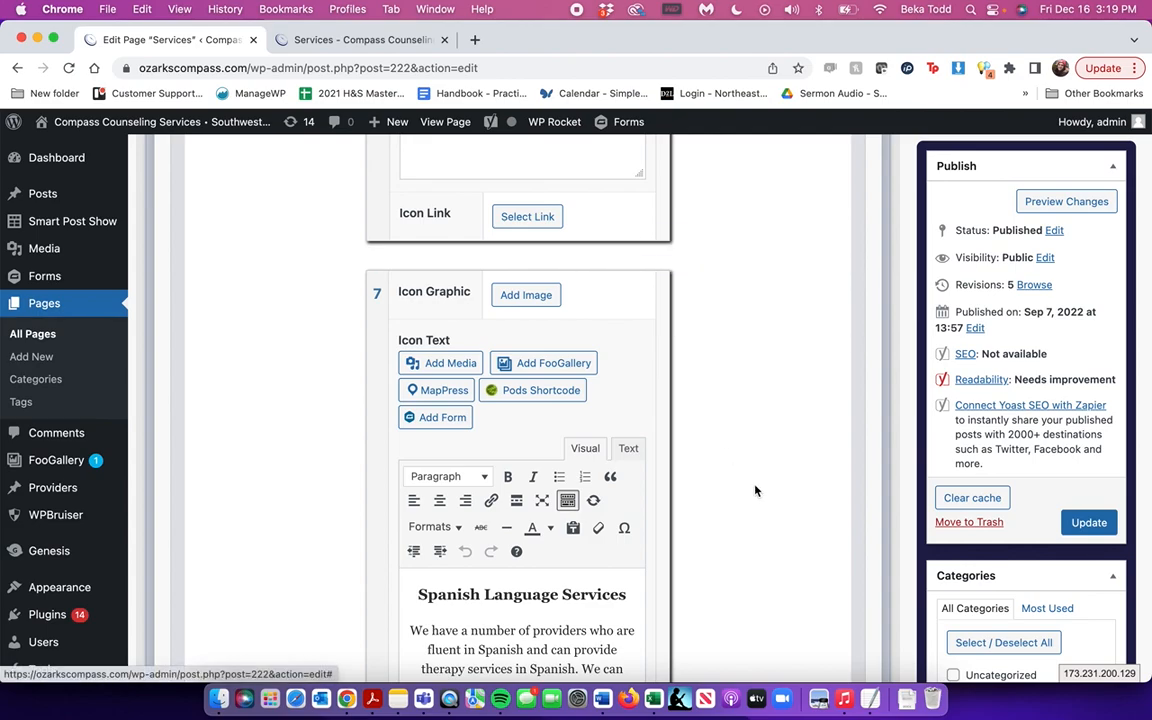
{"action": "scroll", "coordinate": [755, 490], "scroll_direction": "down", "scroll_amount": 5}
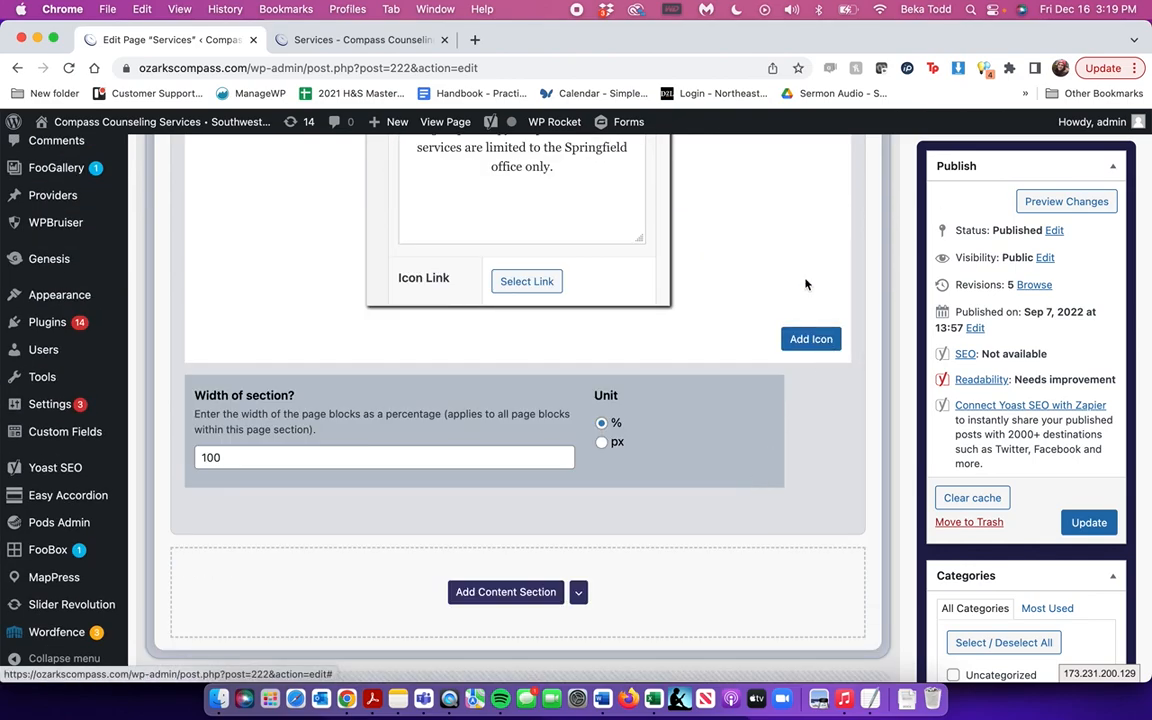
{"action": "scroll", "coordinate": [608, 320], "scroll_direction": "up", "scroll_amount": 1}
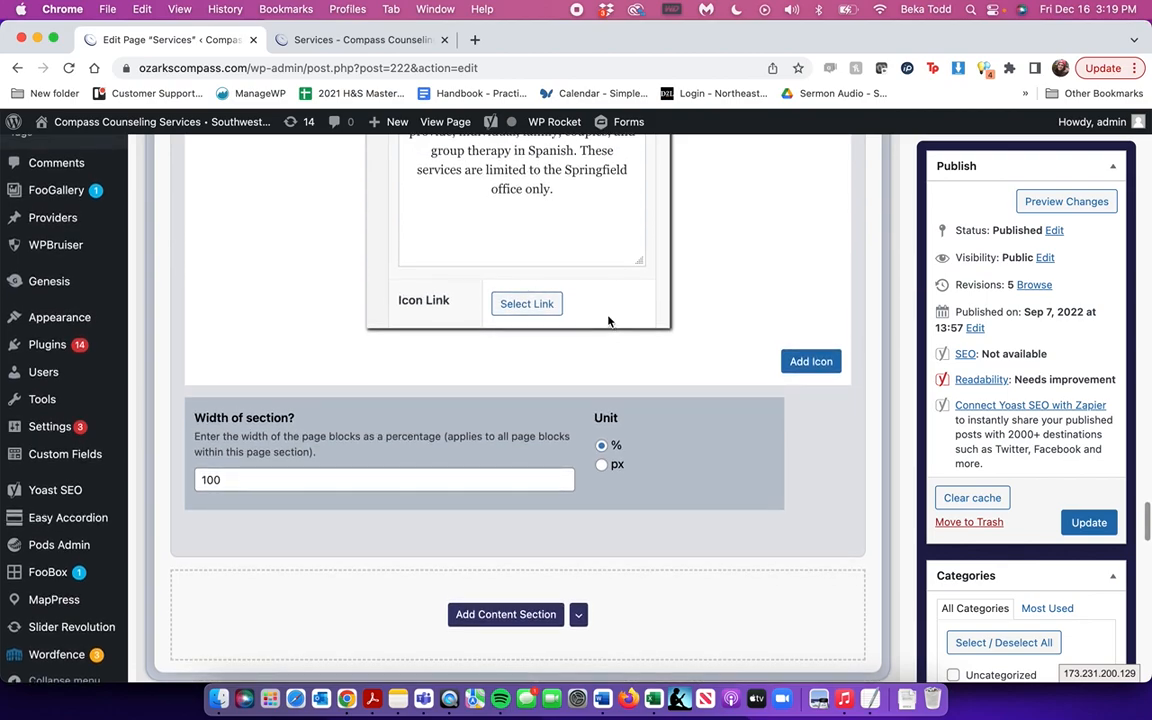
{"action": "scroll", "coordinate": [535, 328], "scroll_direction": "up", "scroll_amount": 5}
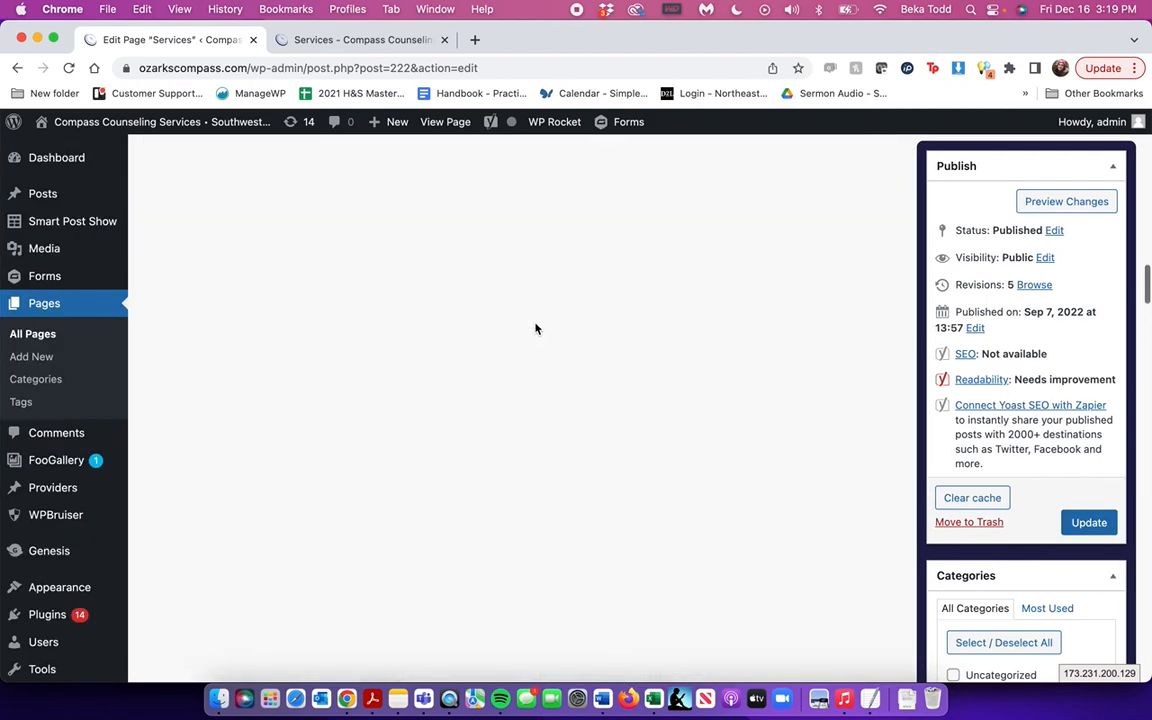
- Go back to the list of all pages and open the Providers page for editing
{"action": "left_click", "coordinate": [38, 336]}
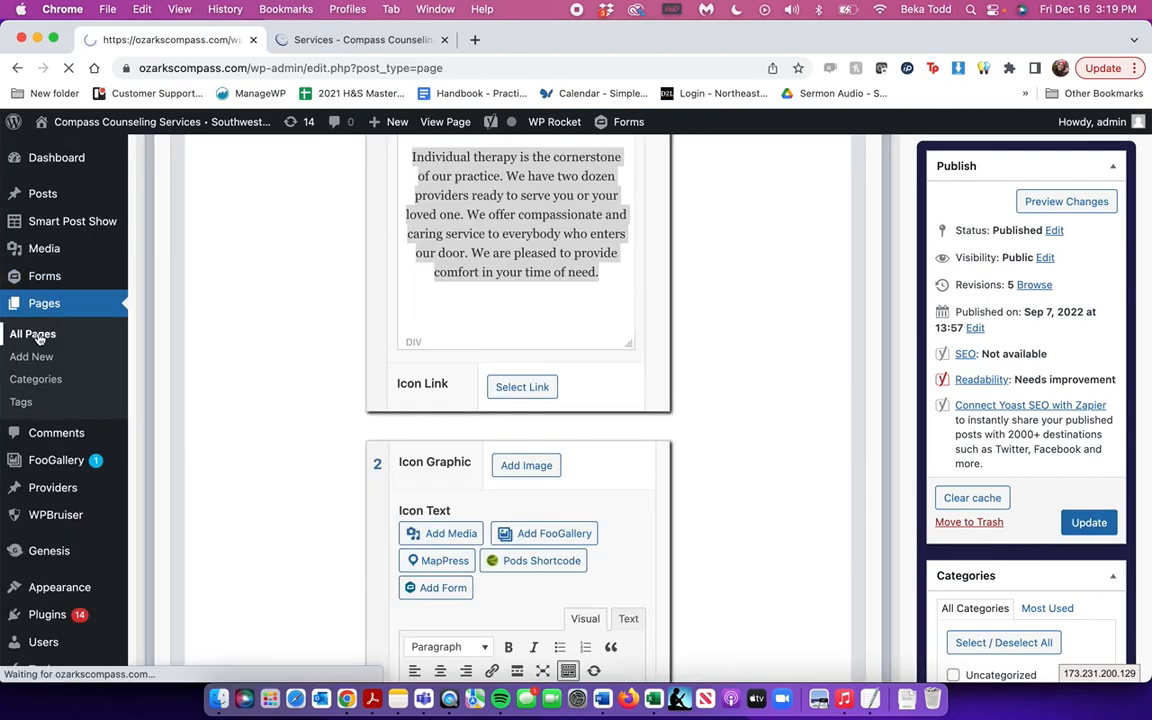
{"action": "scroll", "coordinate": [266, 470], "scroll_direction": "down", "scroll_amount": 10}
{"action": "scroll", "coordinate": [266, 470], "scroll_direction": "up", "scroll_amount": 1}
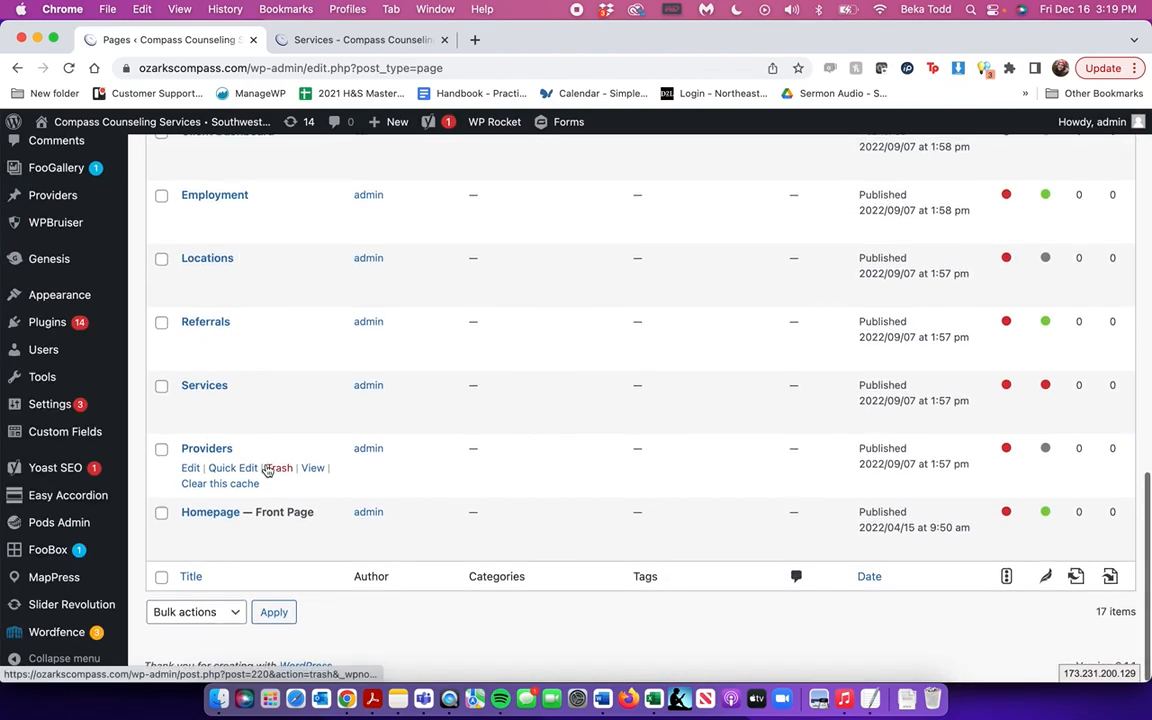
{"action": "left_click", "coordinate": [215, 455]}
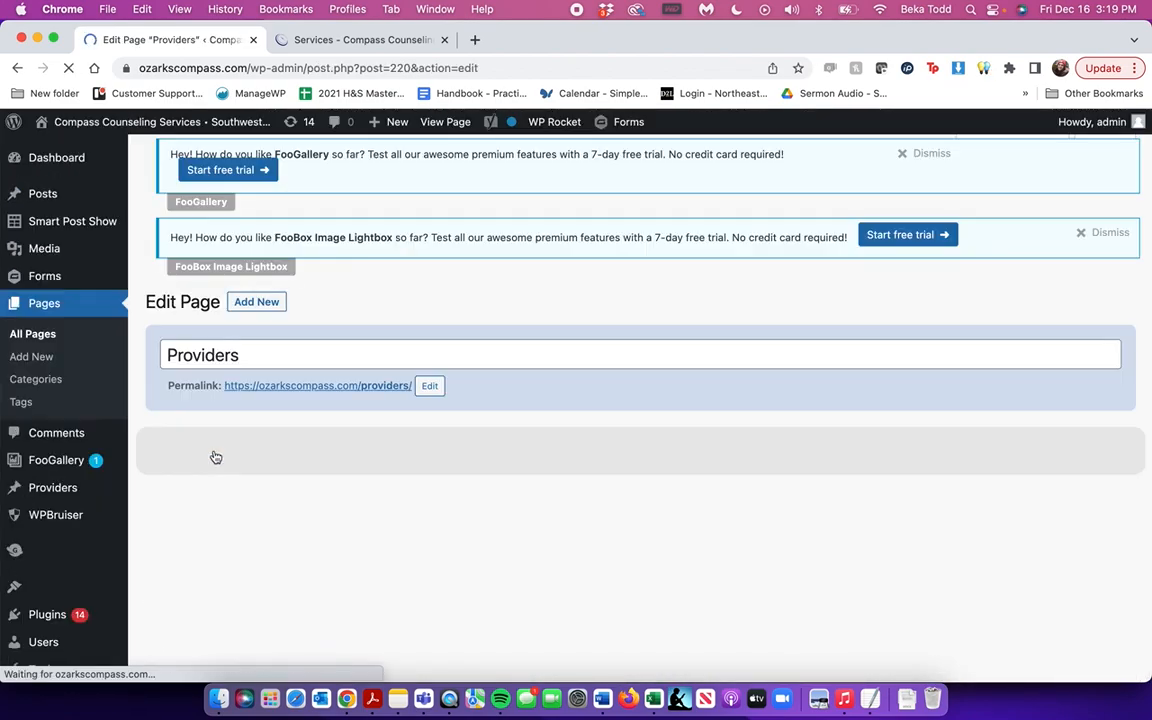
- Expand the Providers page's Standard Page Section and select its pods shortcode
{"action": "scroll", "coordinate": [213, 455], "scroll_direction": "down", "scroll_amount": 5}
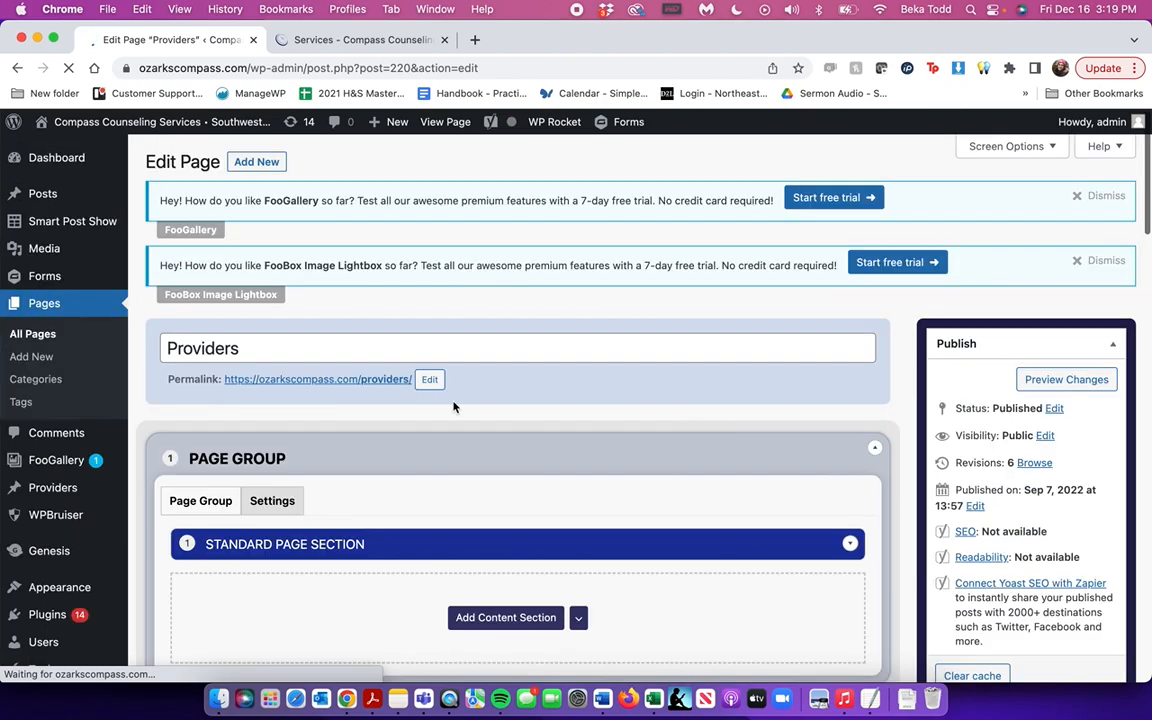
{"action": "scroll", "coordinate": [452, 460], "scroll_direction": "down", "scroll_amount": 2}
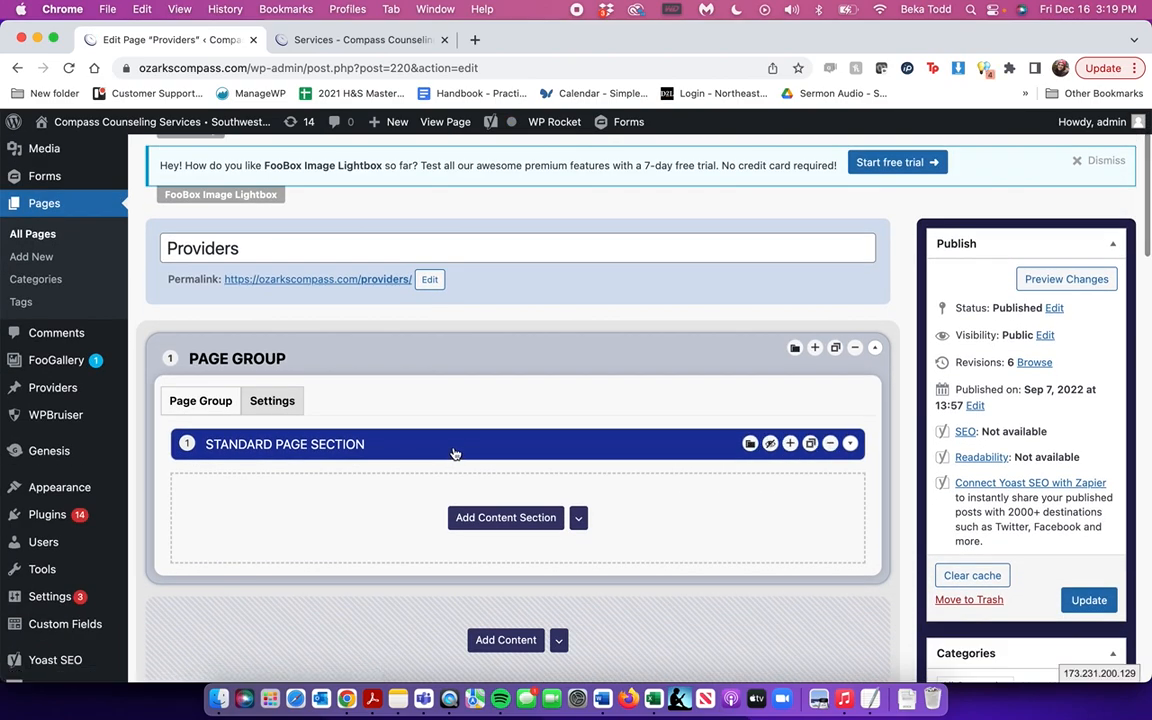
{"action": "left_click", "coordinate": [453, 453]}
{"action": "scroll", "coordinate": [453, 450], "scroll_direction": "down", "scroll_amount": 4}
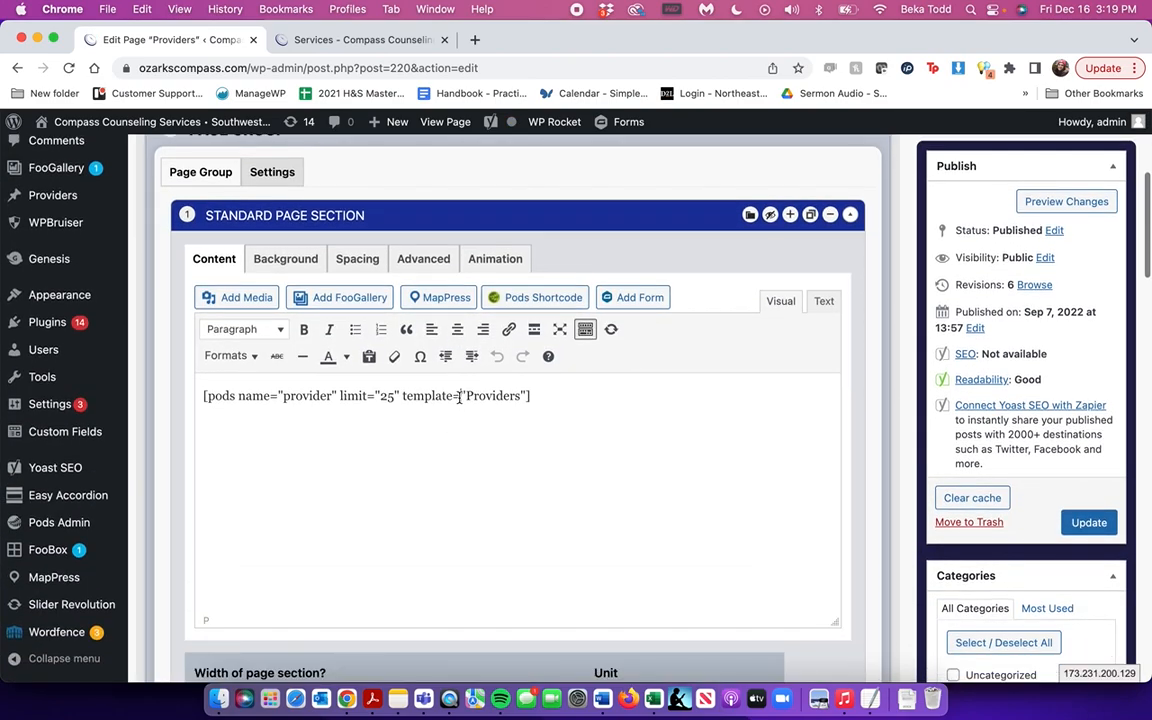
{"action": "triple_click", "coordinate": [459, 397]}
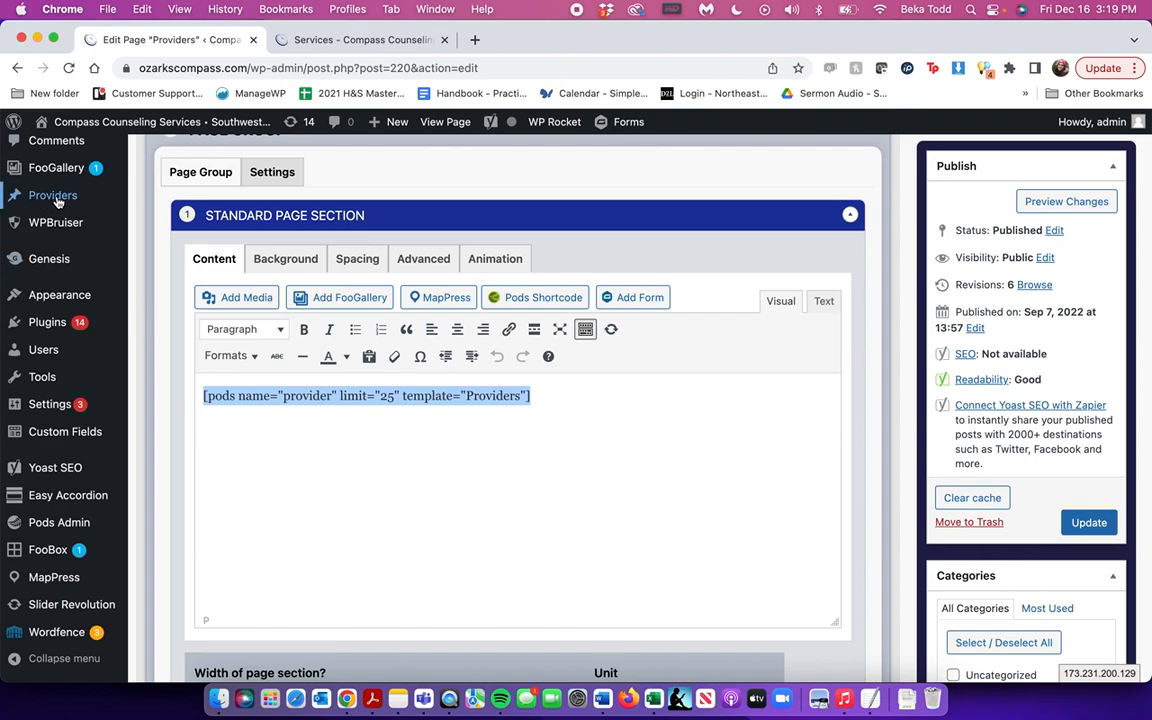
- Return to the pages list, open the Referrals page for editing, and review the text of its Get Started Now section
{"action": "scroll", "coordinate": [363, 392], "scroll_direction": "left", "scroll_amount": 5}
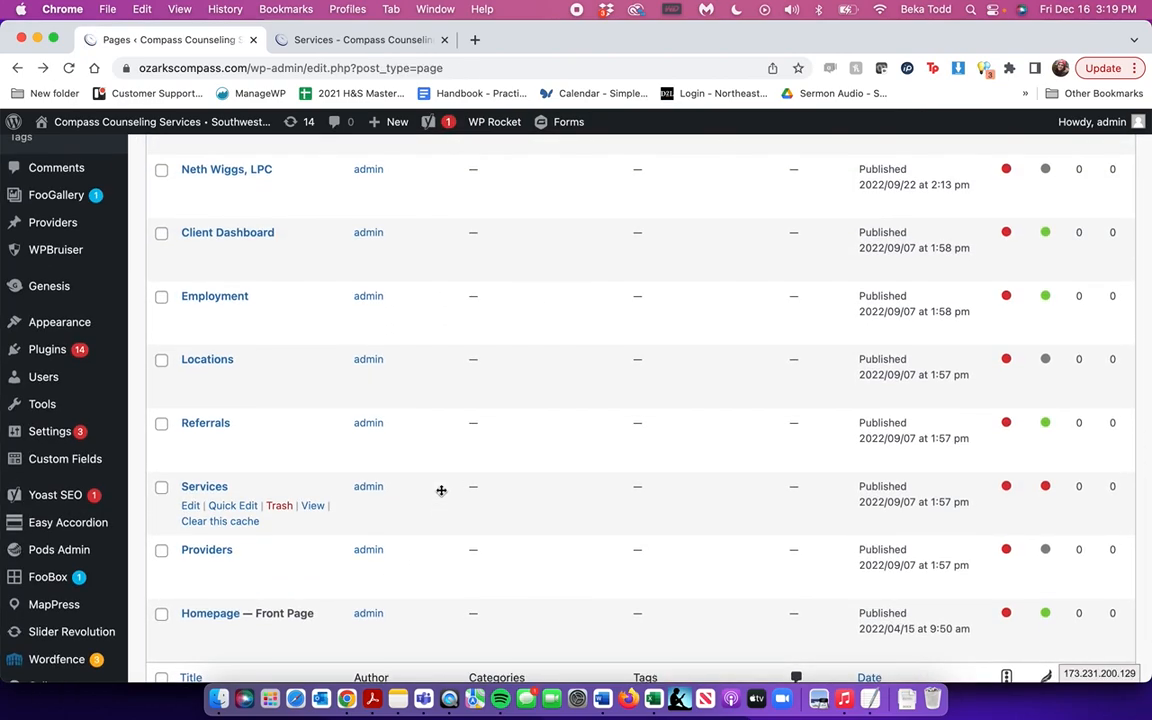
{"action": "left_click", "coordinate": [223, 430]}
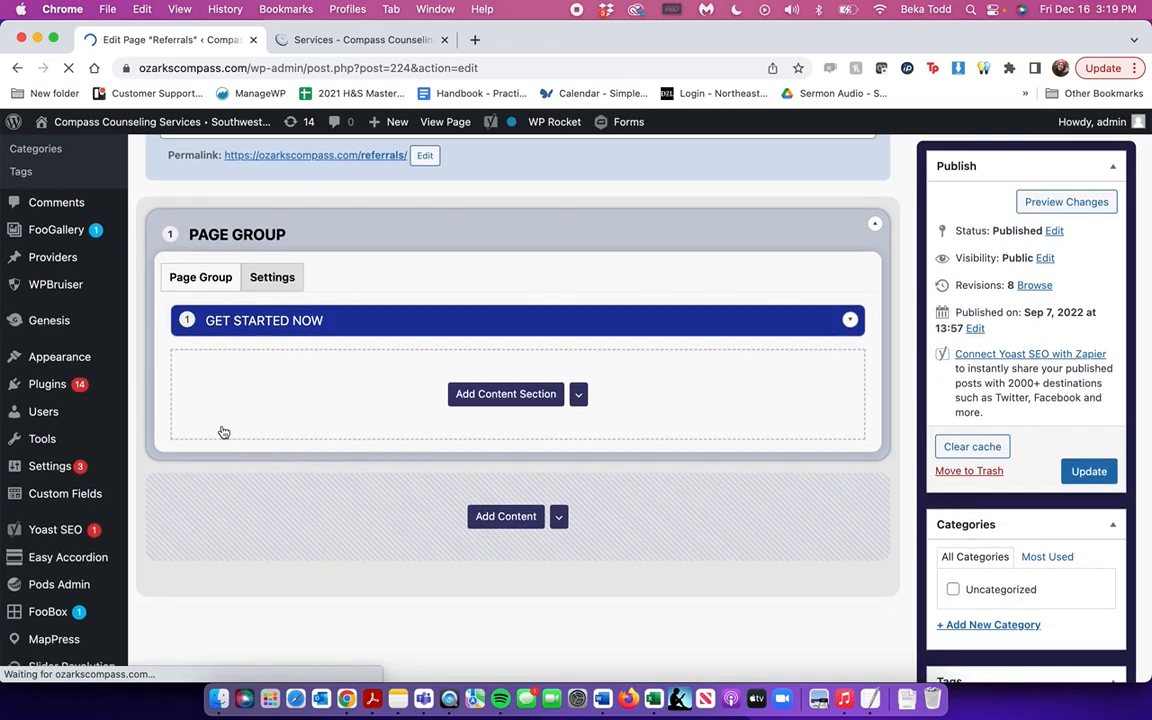
{"action": "scroll", "coordinate": [397, 454], "scroll_direction": "down", "scroll_amount": 2}
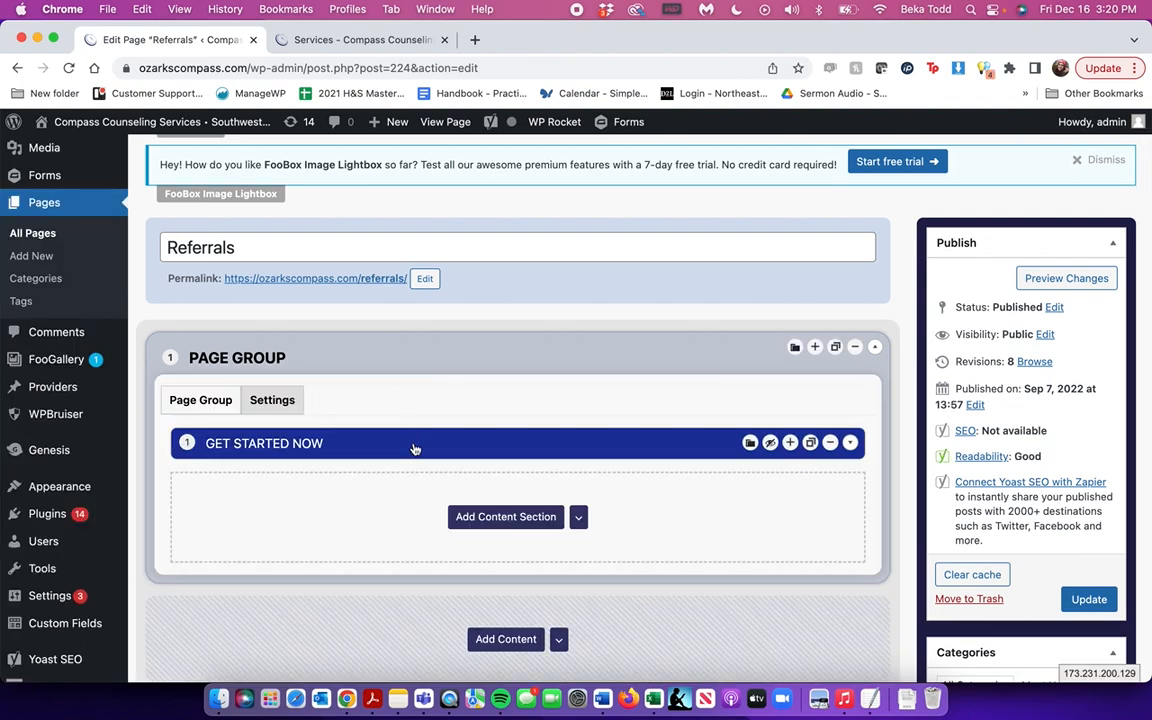
{"action": "left_click", "coordinate": [414, 446]}
{"action": "scroll", "coordinate": [413, 443], "scroll_direction": "down", "scroll_amount": 3}
{"action": "scroll", "coordinate": [421, 402], "scroll_direction": "down", "scroll_amount": 5}
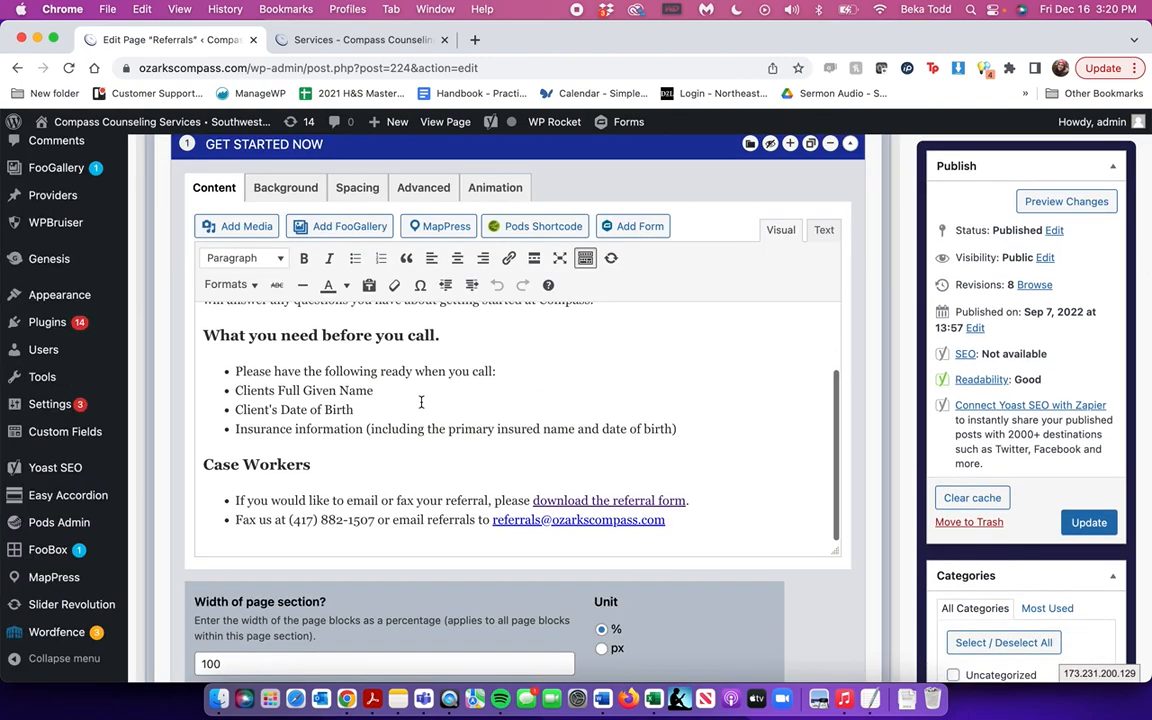
{"action": "scroll", "coordinate": [424, 406], "scroll_direction": "up", "scroll_amount": 3}
{"action": "scroll", "coordinate": [421, 402], "scroll_direction": "up", "scroll_amount": 3}
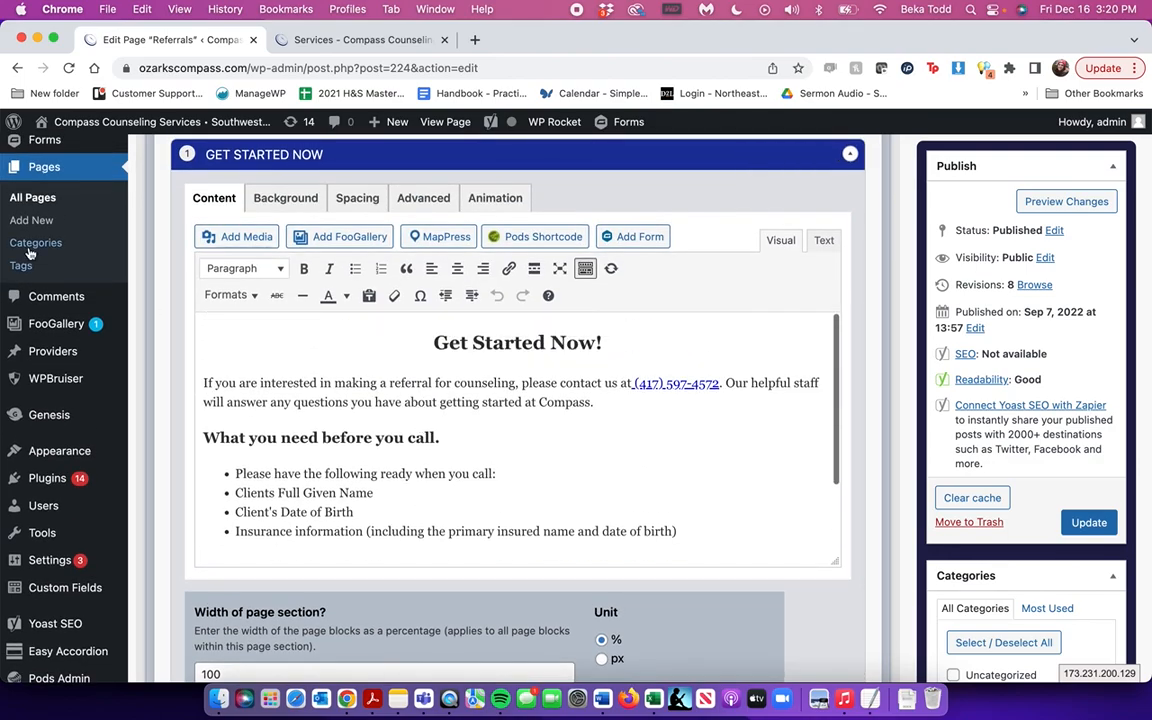
- Switch to the live Services page and look over its header menu and the office details in the footer
{"action": "left_click", "coordinate": [330, 42]}
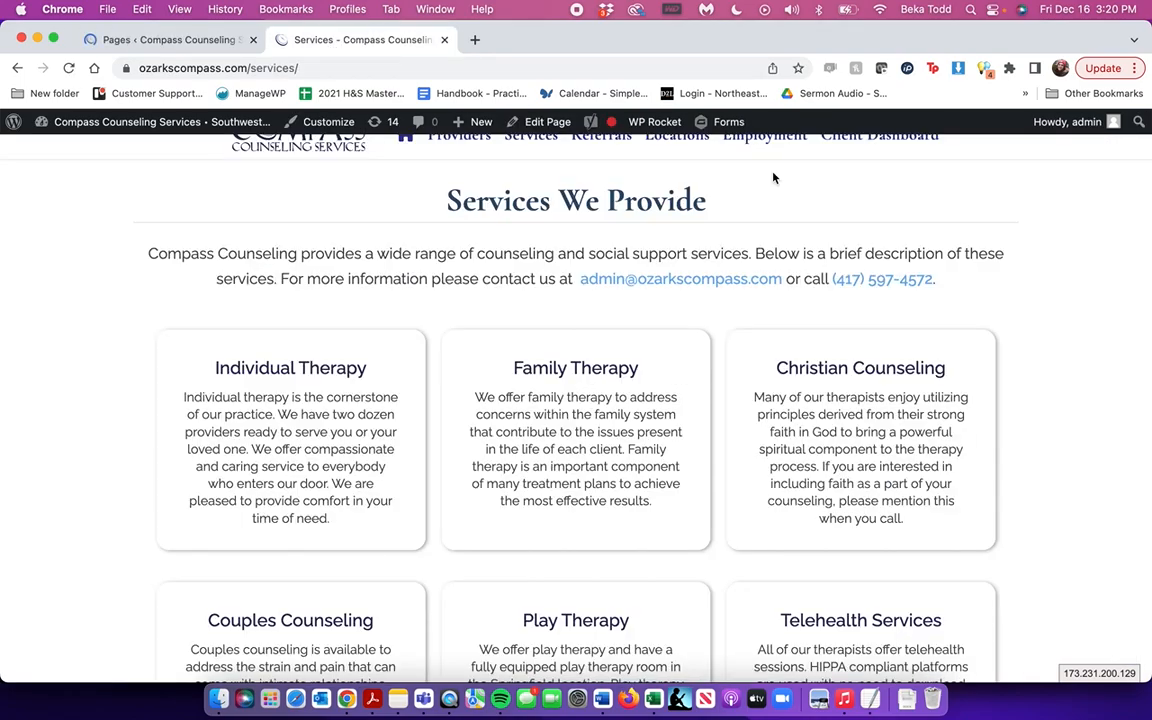
{"action": "scroll", "coordinate": [774, 177], "scroll_direction": "up", "scroll_amount": 6}
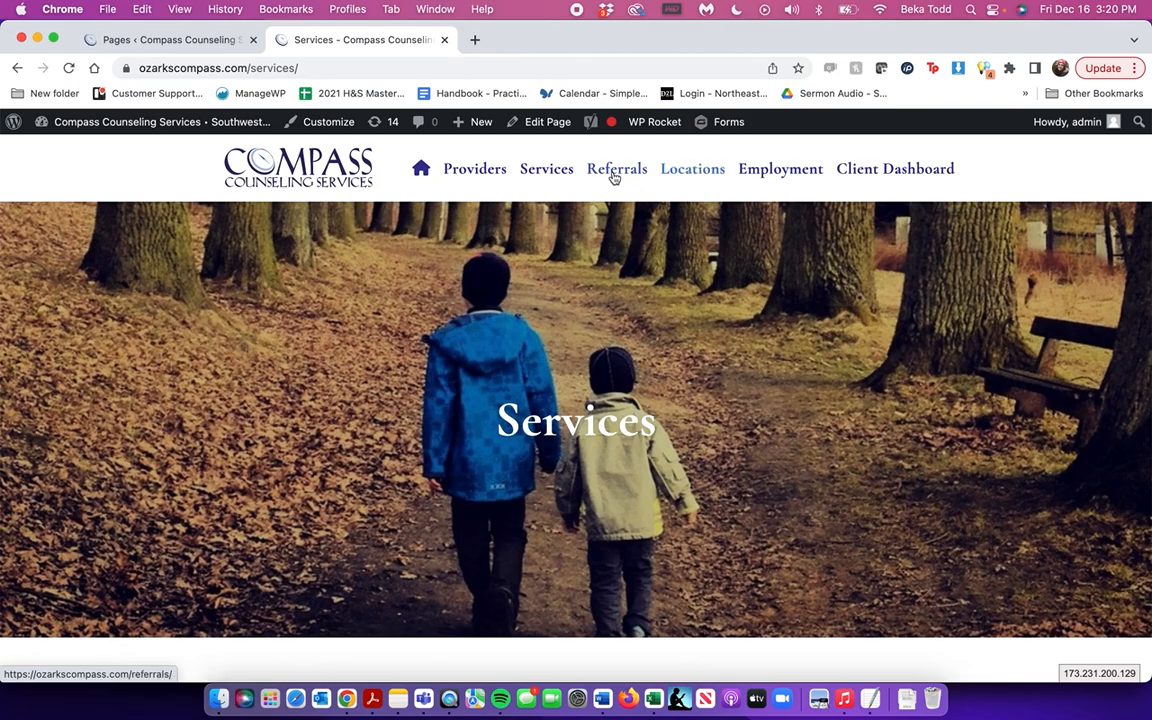
{"action": "scroll", "coordinate": [695, 175], "scroll_direction": "down", "scroll_amount": 3}
{"action": "left_click", "coordinate": [695, 175]}
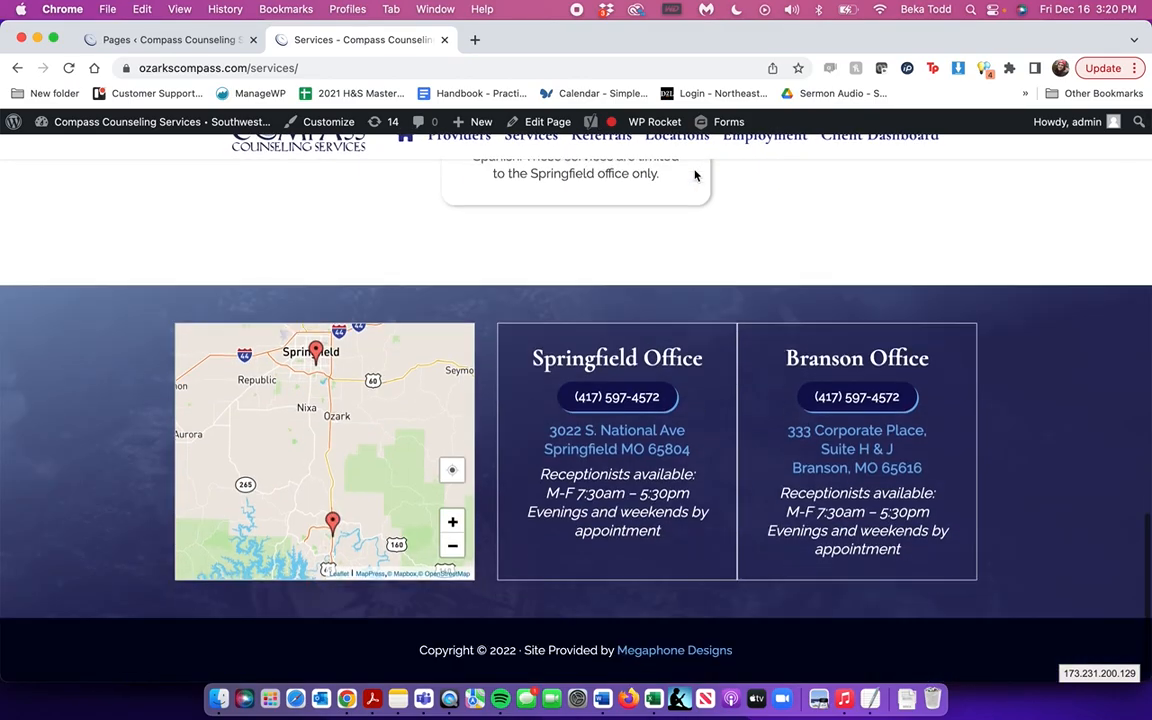
- On the live site, jump to the Locations section from the header menu, and open and look through the Employment page
{"action": "scroll", "coordinate": [698, 174], "scroll_direction": "up", "scroll_amount": 15}
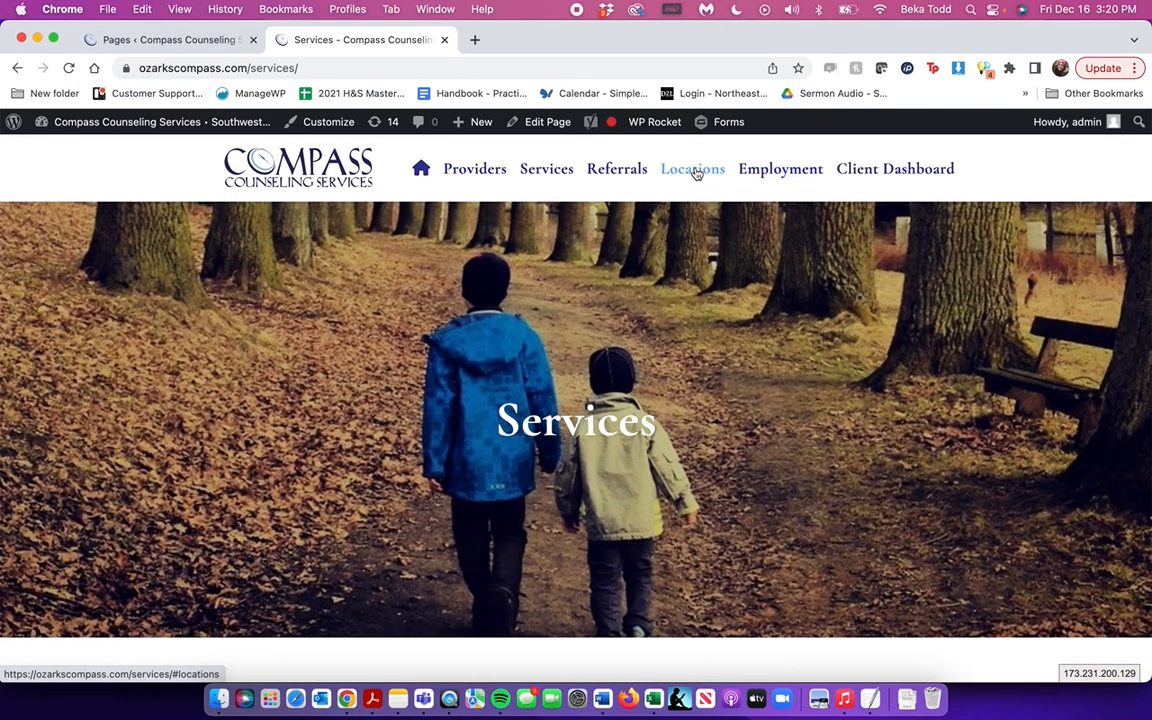
{"action": "left_click", "coordinate": [695, 175]}
{"action": "scroll", "coordinate": [751, 440], "scroll_direction": "up", "scroll_amount": 15}
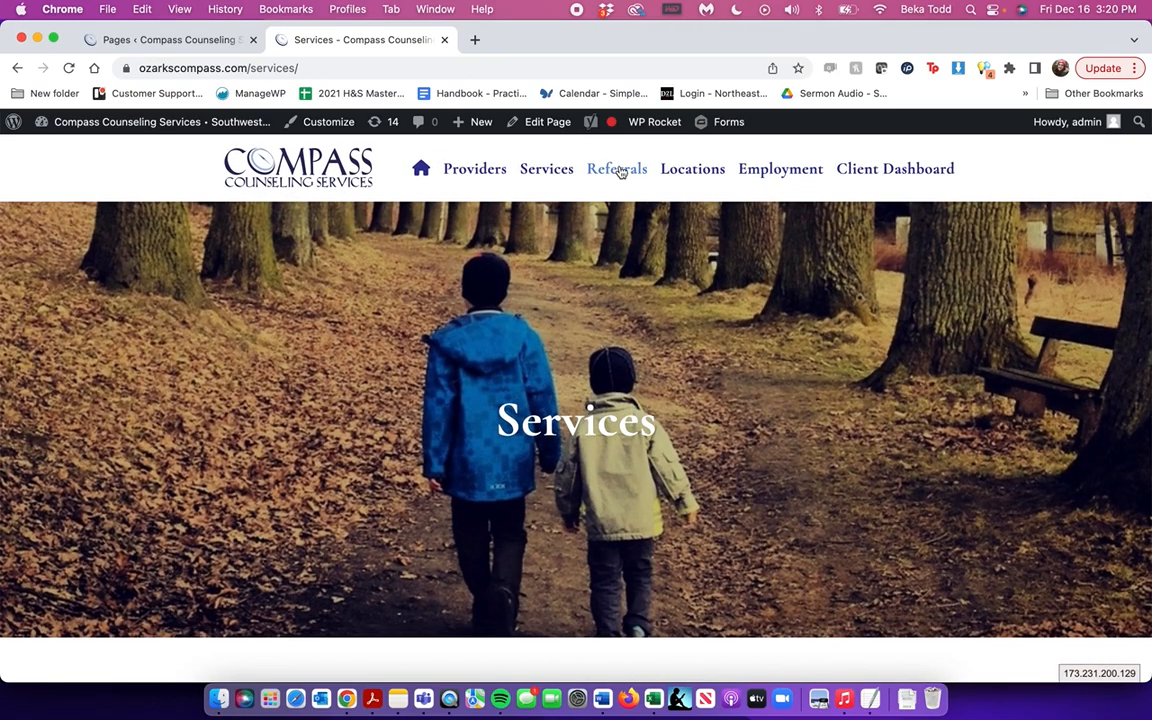
{"action": "left_click", "coordinate": [751, 177]}
{"action": "scroll", "coordinate": [748, 177], "scroll_direction": "down", "scroll_amount": 15}
{"action": "scroll", "coordinate": [700, 320], "scroll_direction": "up", "scroll_amount": 10}
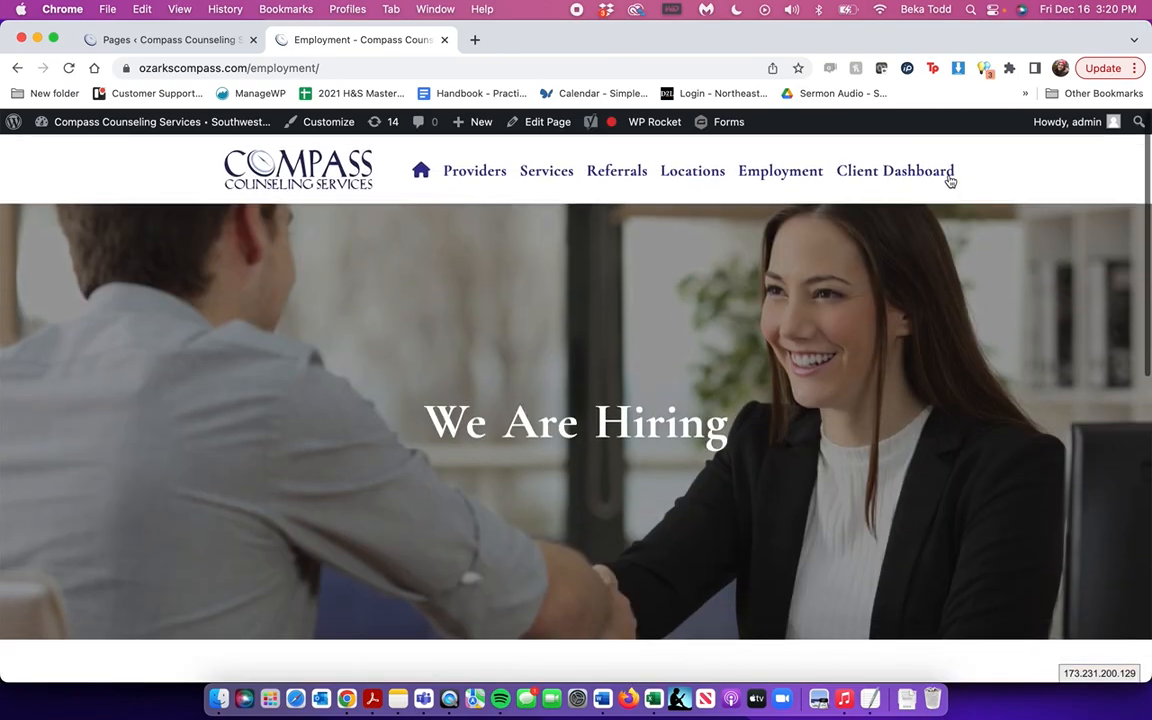
- Open the live Client Dashboard page and look over its client portal, online payment and privacy practices links
{"action": "left_click", "coordinate": [925, 178]}
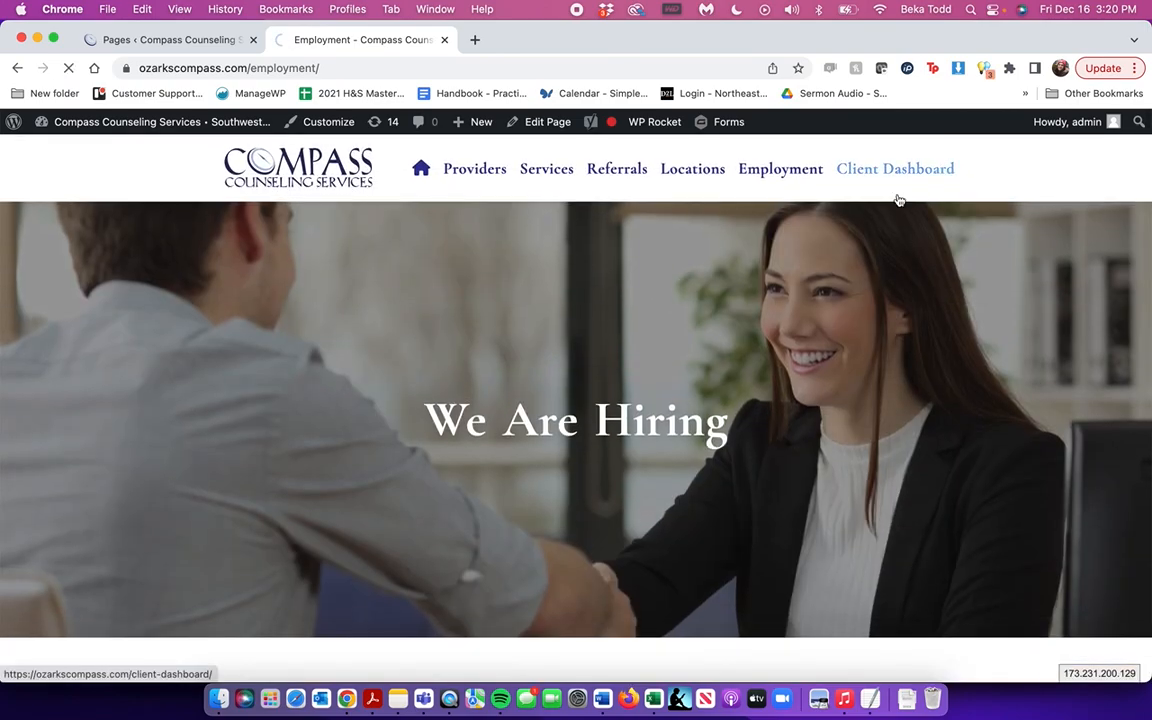
{"action": "scroll", "coordinate": [689, 358], "scroll_direction": "down", "scroll_amount": 1}
{"action": "scroll", "coordinate": [689, 362], "scroll_direction": "down", "scroll_amount": 4}
{"action": "scroll", "coordinate": [689, 360], "scroll_direction": "up", "scroll_amount": 4}
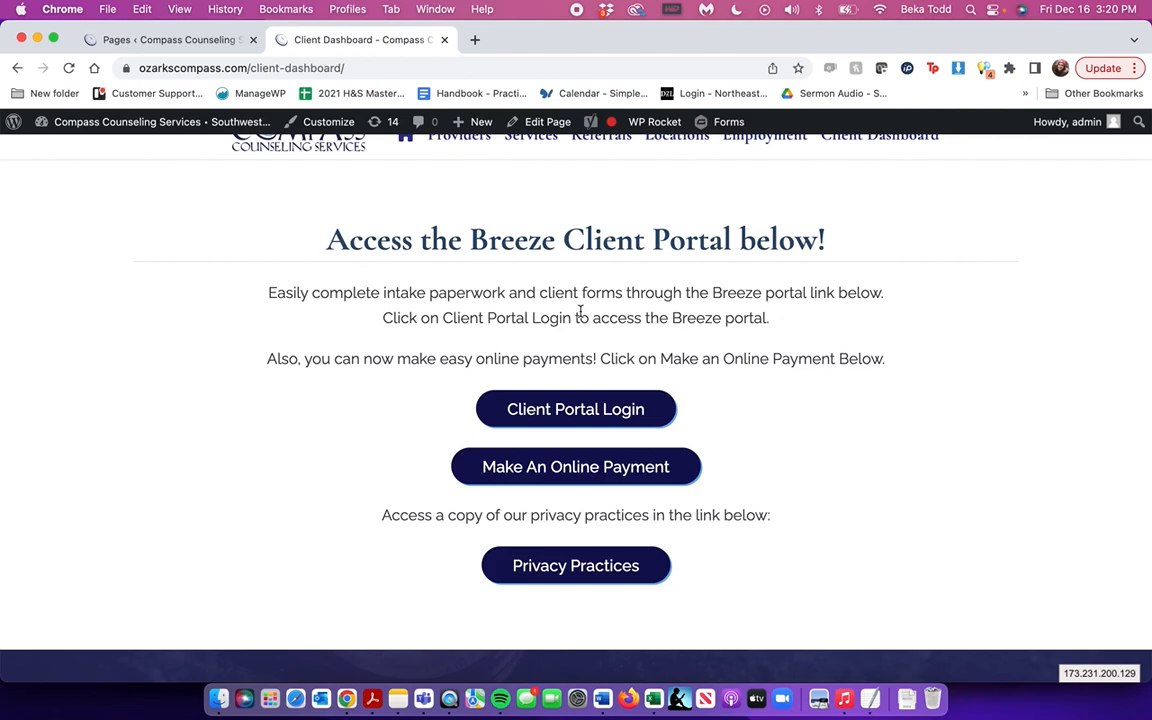
- Return to the admin's list of all pages and start a new page with the title "Title"
{"action": "left_click", "coordinate": [170, 40]}
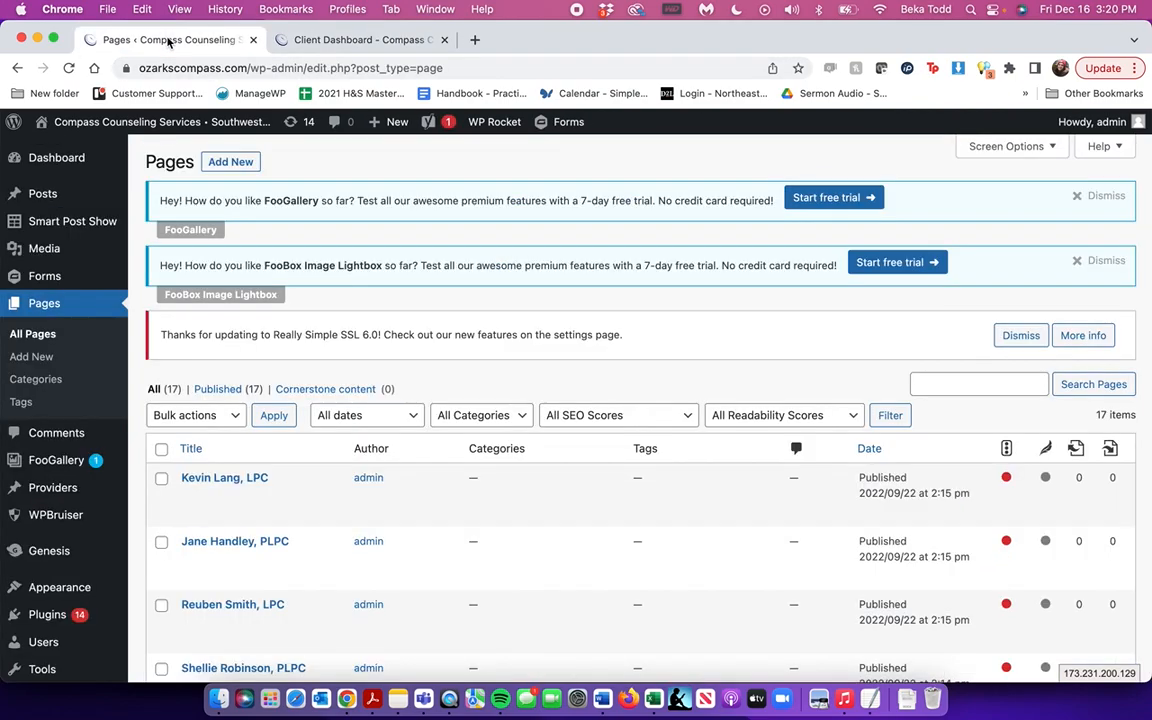
{"action": "scroll", "coordinate": [427, 350], "scroll_direction": "down", "scroll_amount": 10}
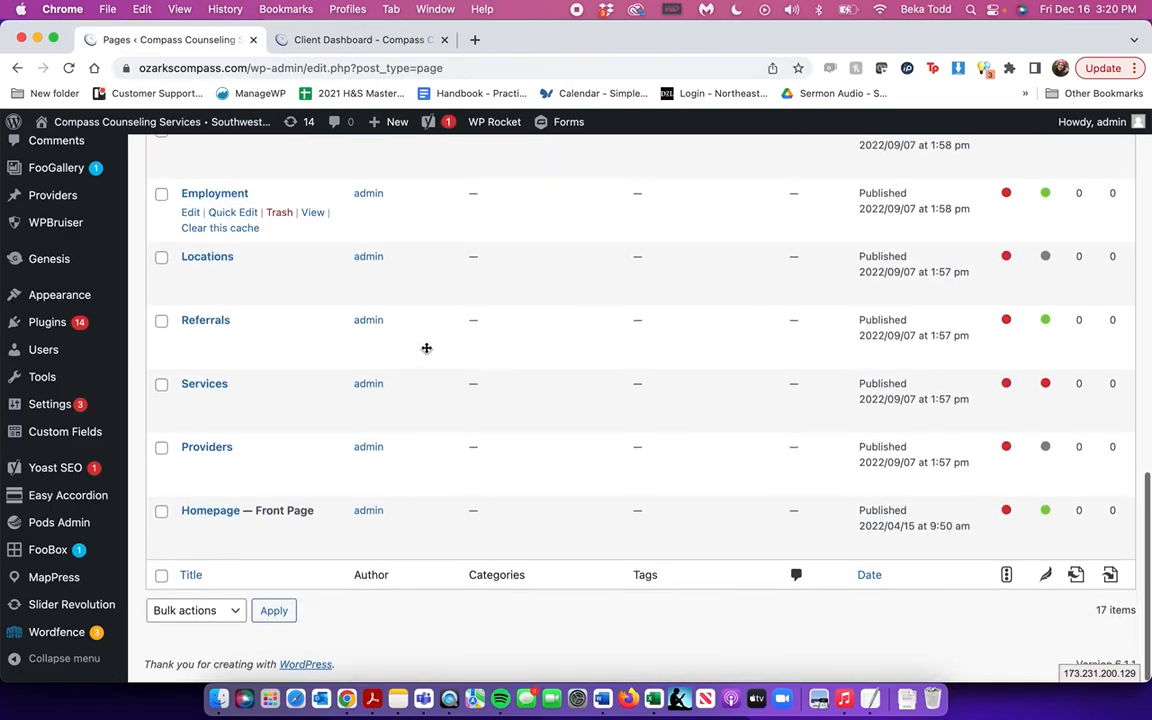
{"action": "scroll", "coordinate": [426, 348], "scroll_direction": "up", "scroll_amount": 10}
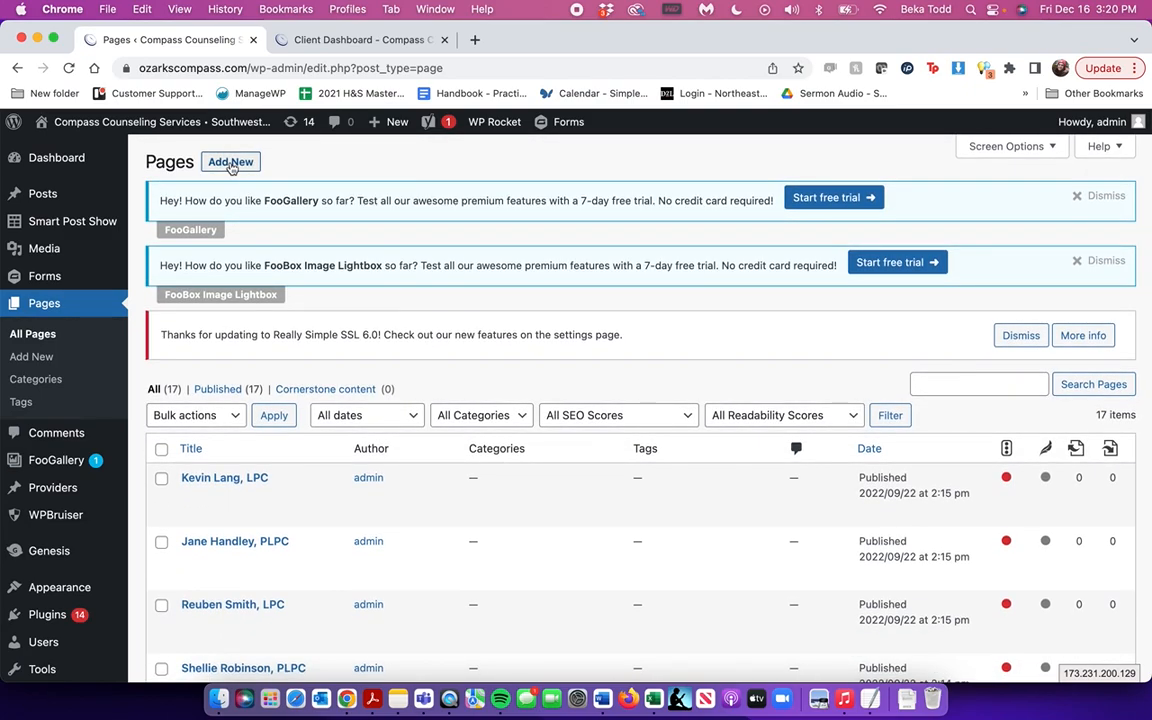
{"action": "left_click", "coordinate": [231, 163]}
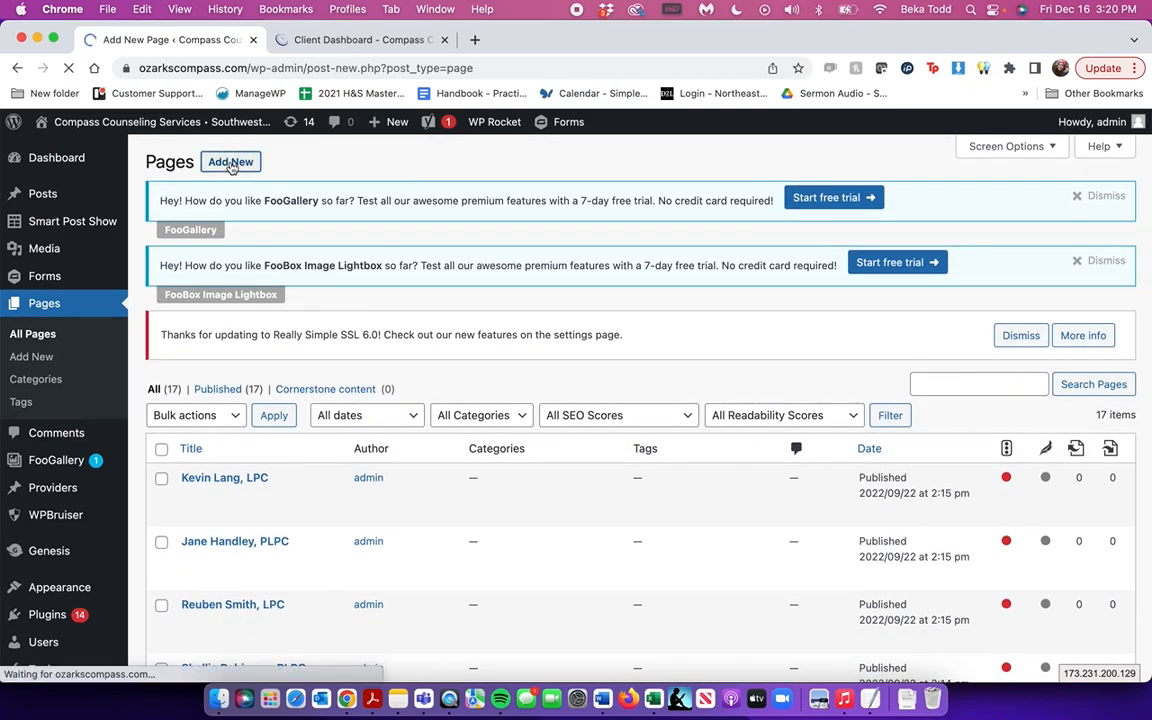
{"action": "type", "text": "G"}
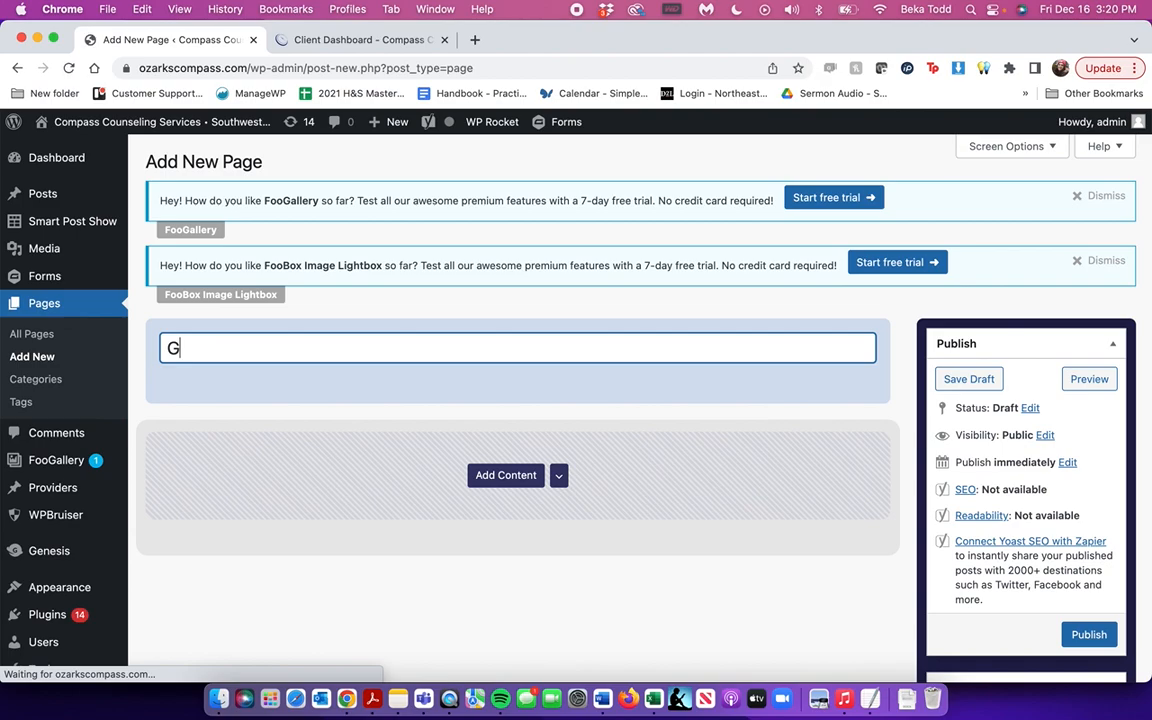
{"action": "key", "text": "BackSpace"}
{"action": "type", "text": "Title"}
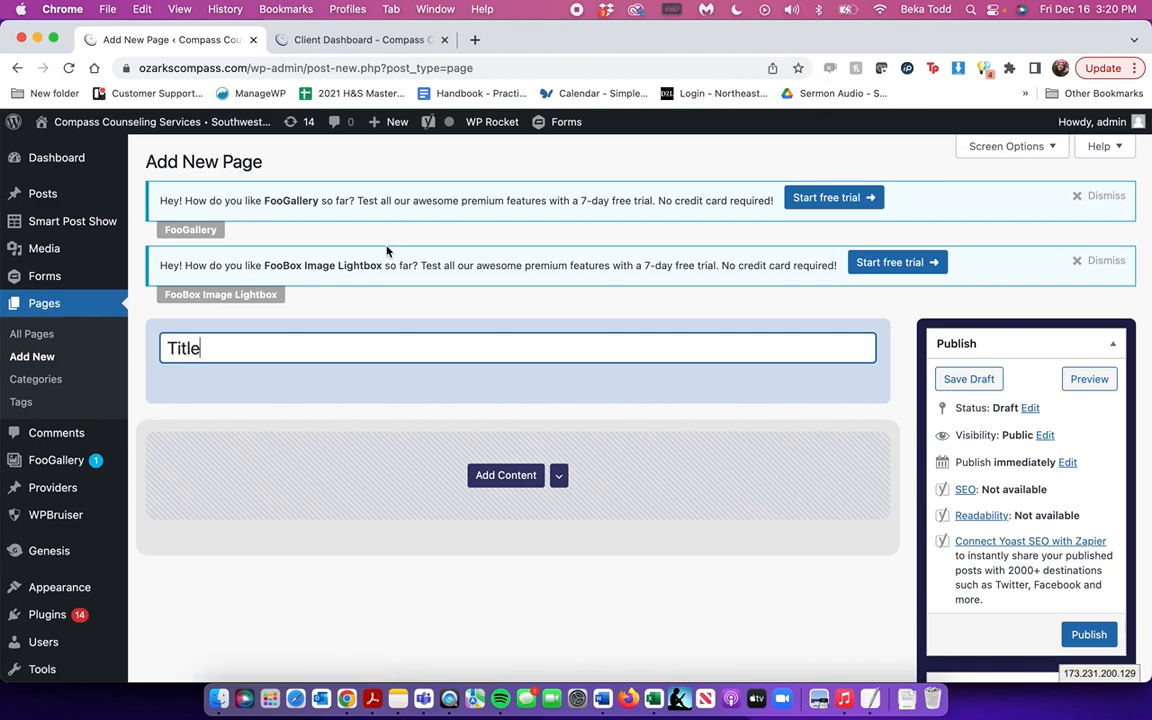
- Add a page group to the new page and insert a Standard Page Section in it
{"action": "left_click", "coordinate": [505, 475]}
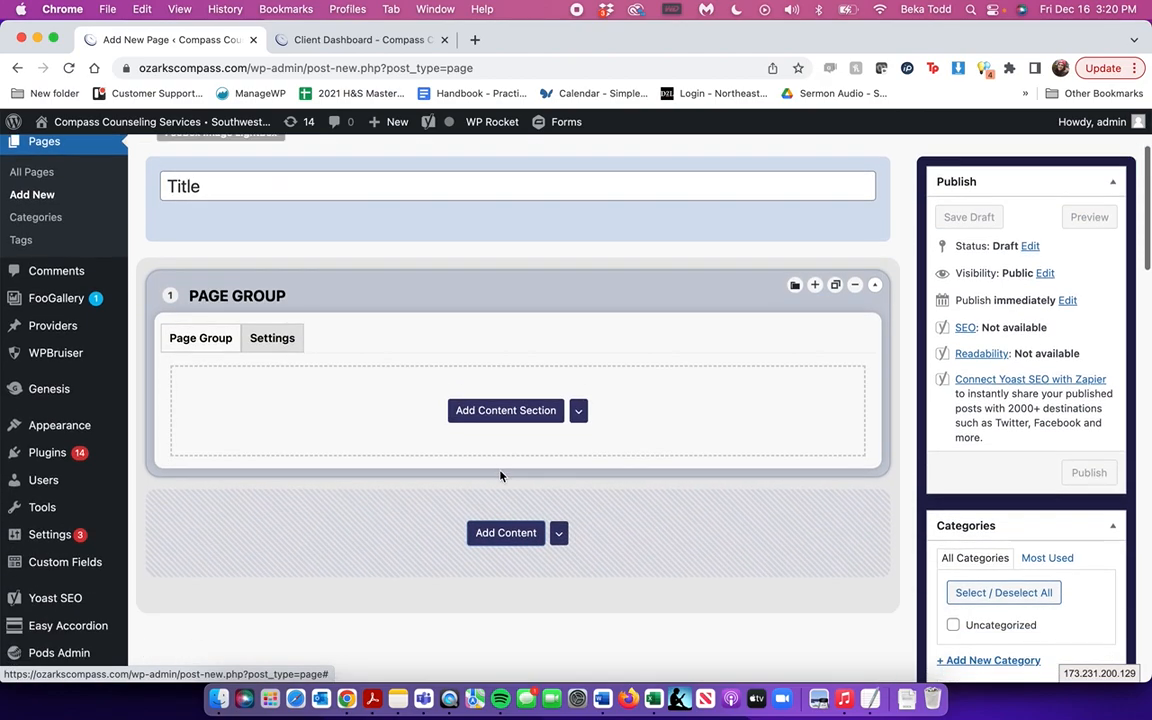
{"action": "left_click", "coordinate": [513, 409]}
{"action": "scroll", "coordinate": [512, 406], "scroll_direction": "down", "scroll_amount": 3}
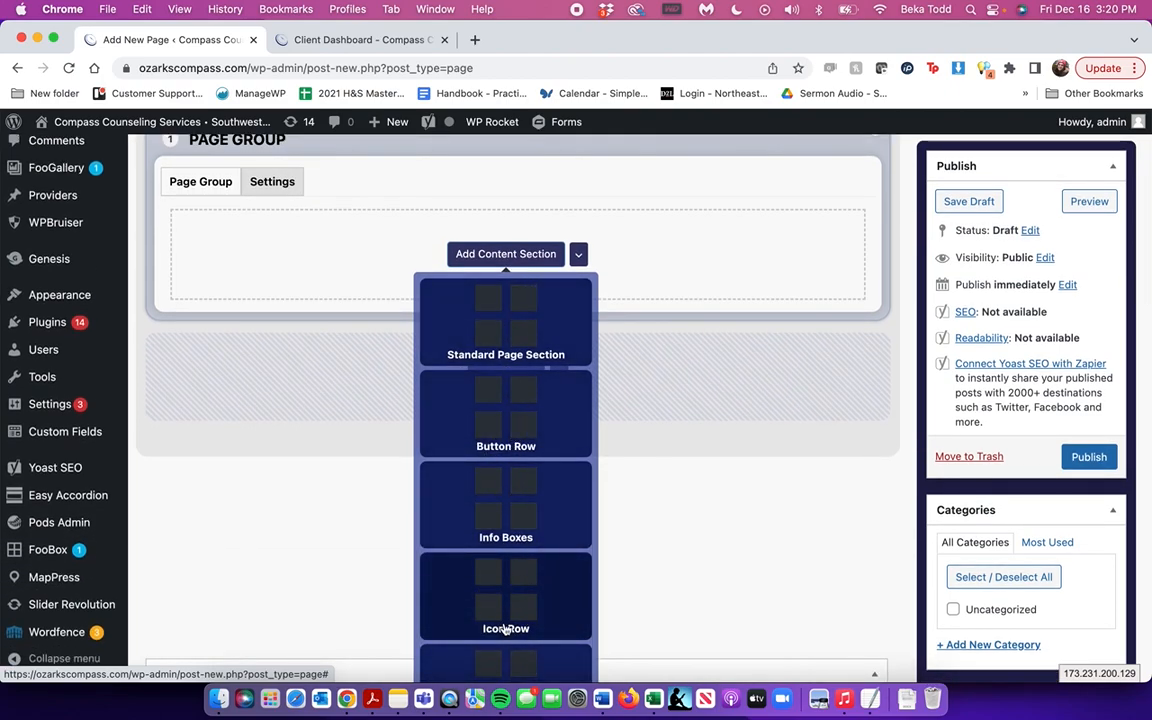
{"action": "left_click", "coordinate": [493, 347]}
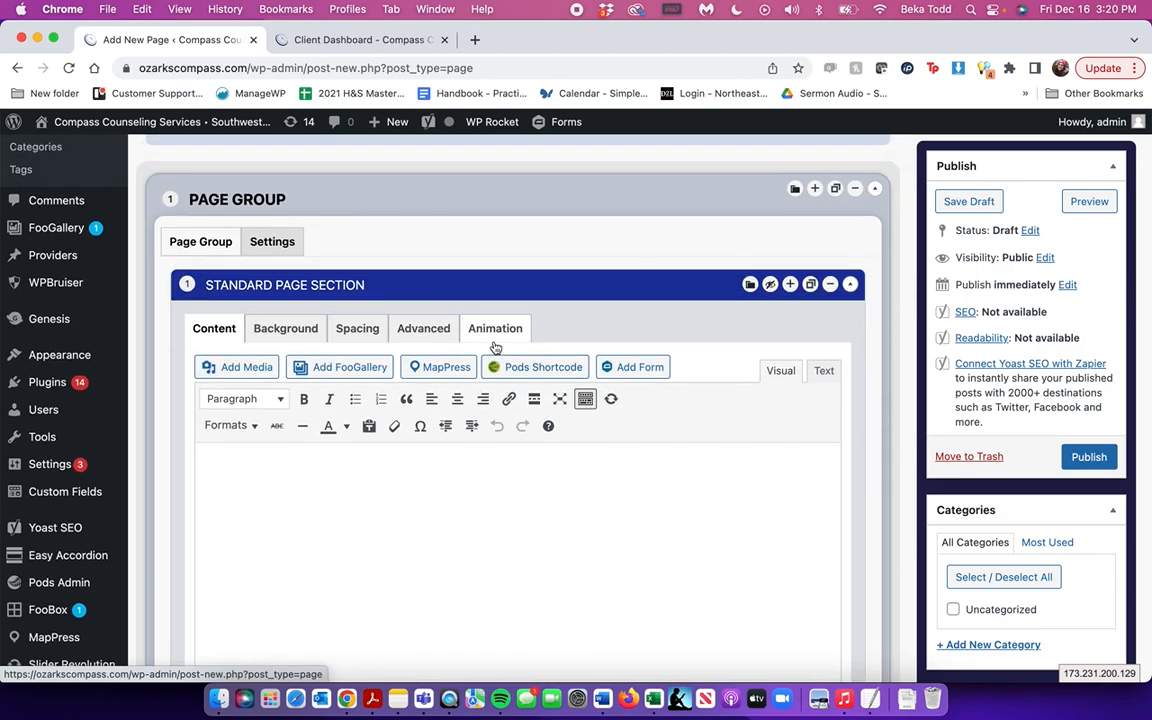
- Enter "Type my information here!" as the section's content, centered and formatted as Heading 1
{"action": "left_click", "coordinate": [486, 553]}
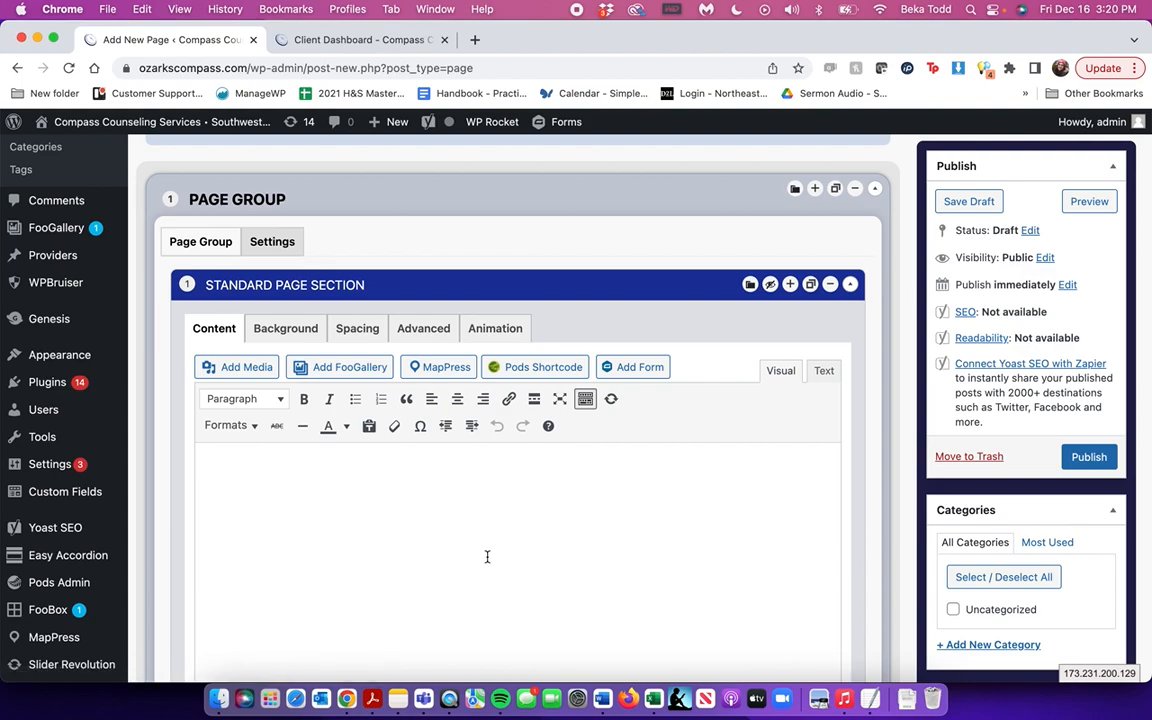
{"action": "type", "text": "Type my information here!"}
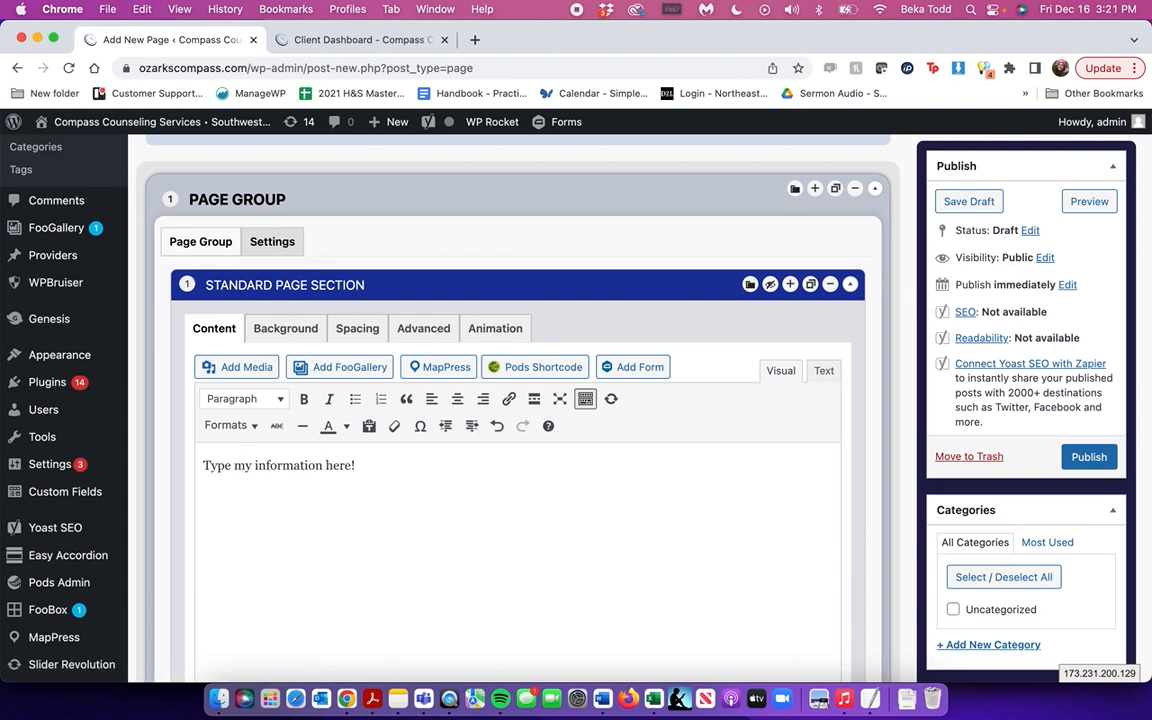
{"action": "key", "text": "super+a"}
{"action": "left_click", "coordinate": [457, 399]}
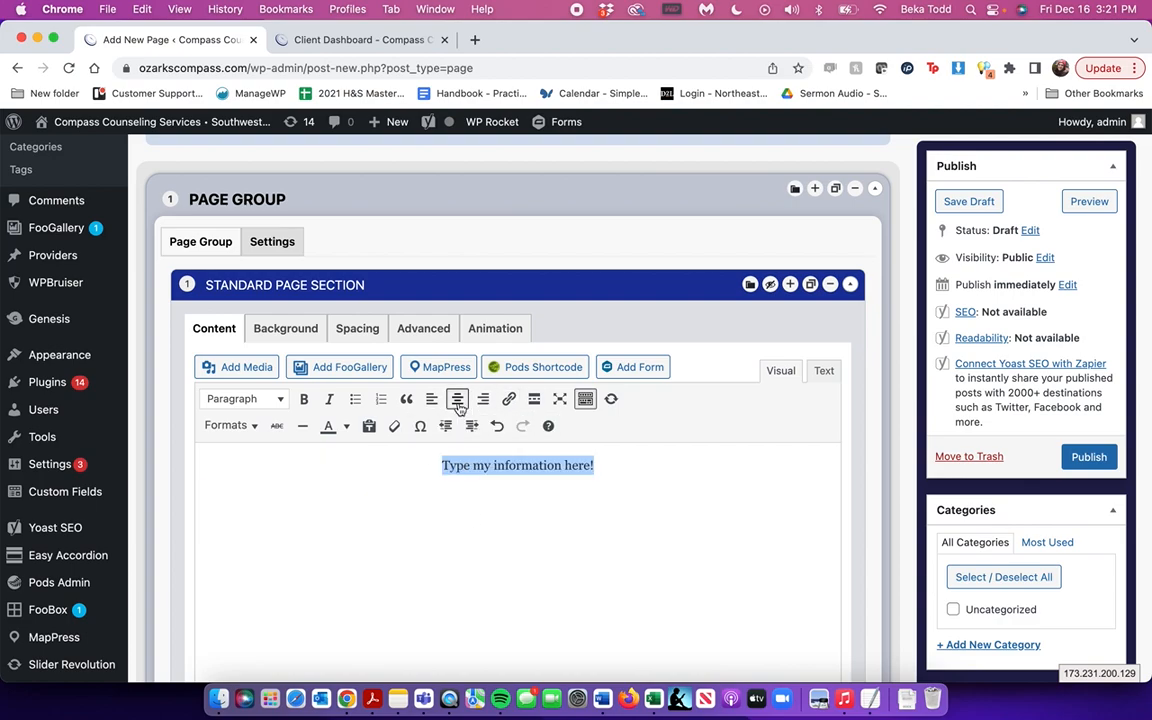
{"action": "left_click", "coordinate": [262, 400]}
{"action": "left_click", "coordinate": [255, 463]}
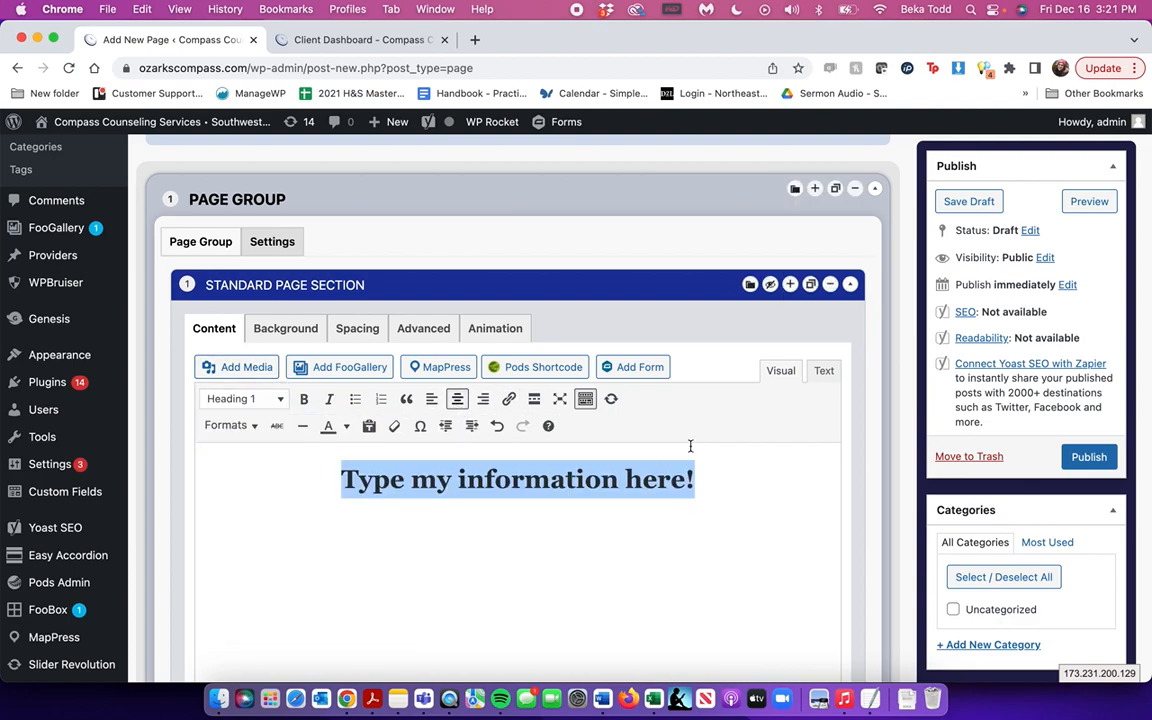
- Add the line "Click here for more information." below the heading and center it
{"action": "left_click", "coordinate": [706, 479]}
{"action": "key", "text": "Return"}
{"action": "type", "text": "Click here for more information."}
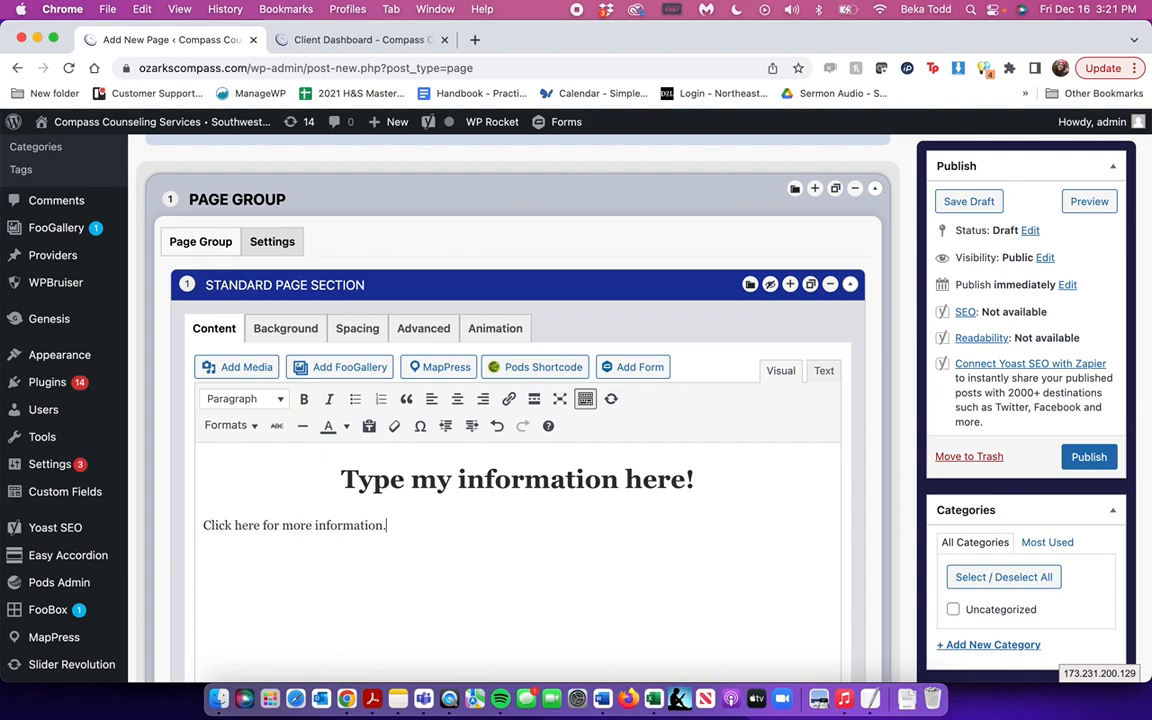
{"action": "triple_click", "coordinate": [267, 518]}
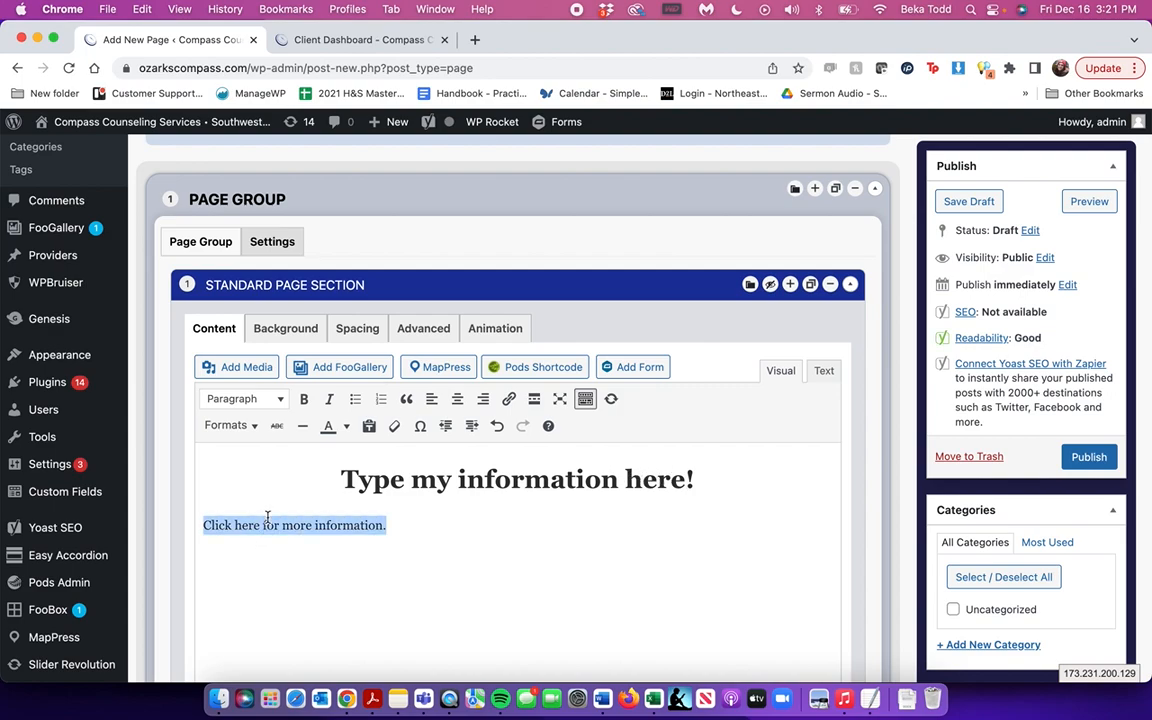
{"action": "left_click", "coordinate": [457, 399]}
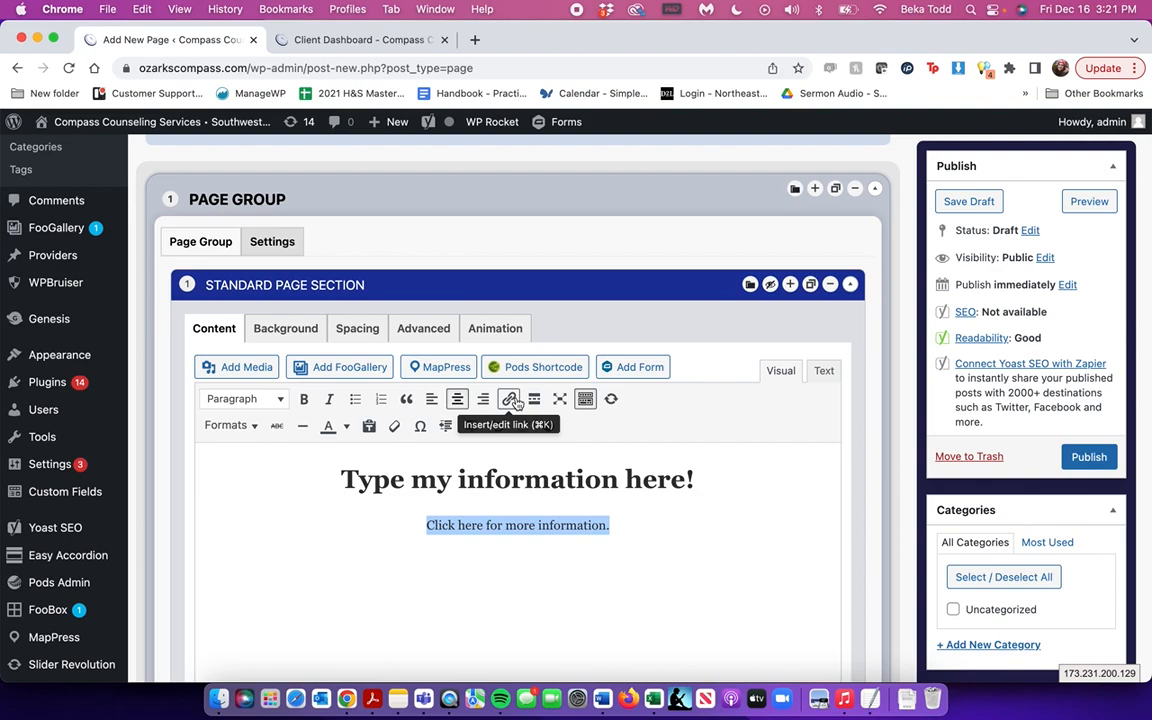
- Link the "Click here for more information." line to google.com
{"action": "left_click", "coordinate": [511, 399]}
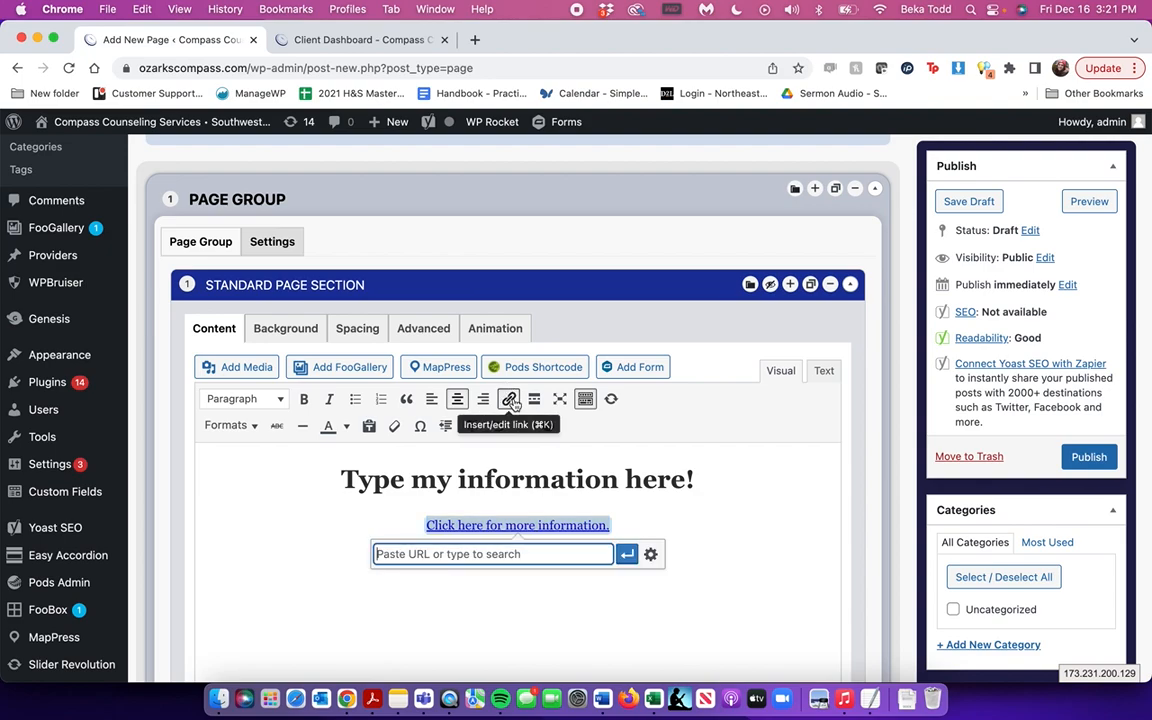
{"action": "type", "text": "google.com"}
{"action": "key", "text": "Return"}
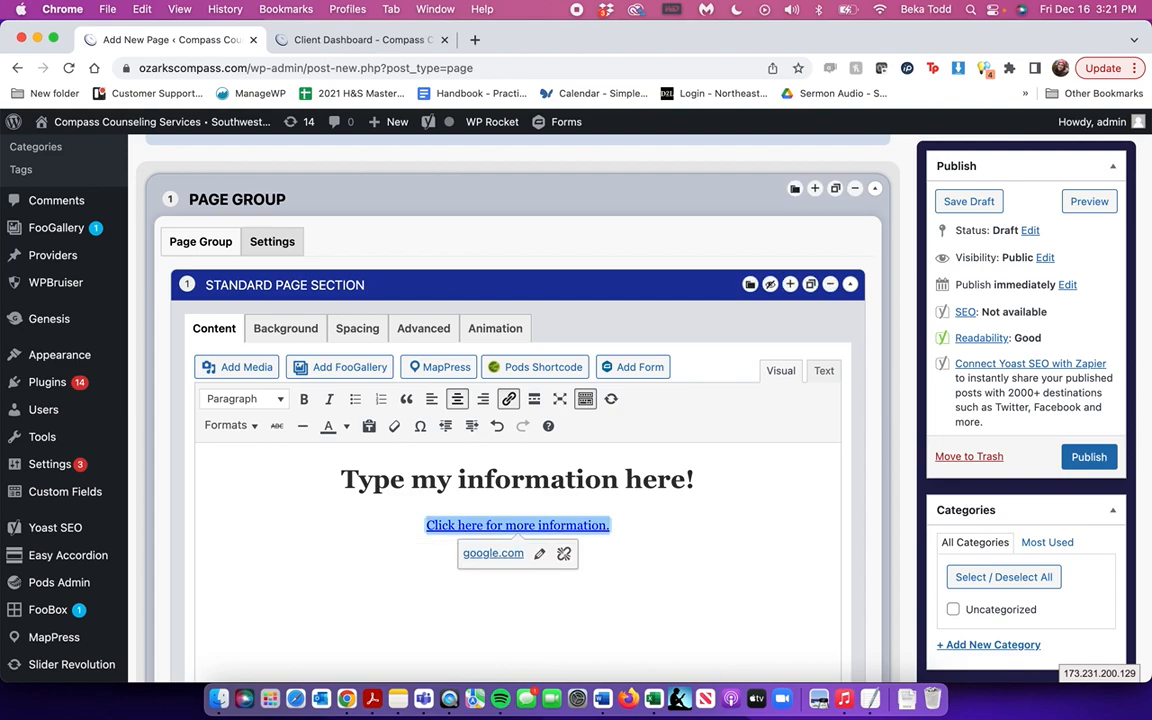
- Change the link's destination to the third provider's existing page on the site and set it to open in a new tab
{"action": "left_click", "coordinate": [539, 551]}
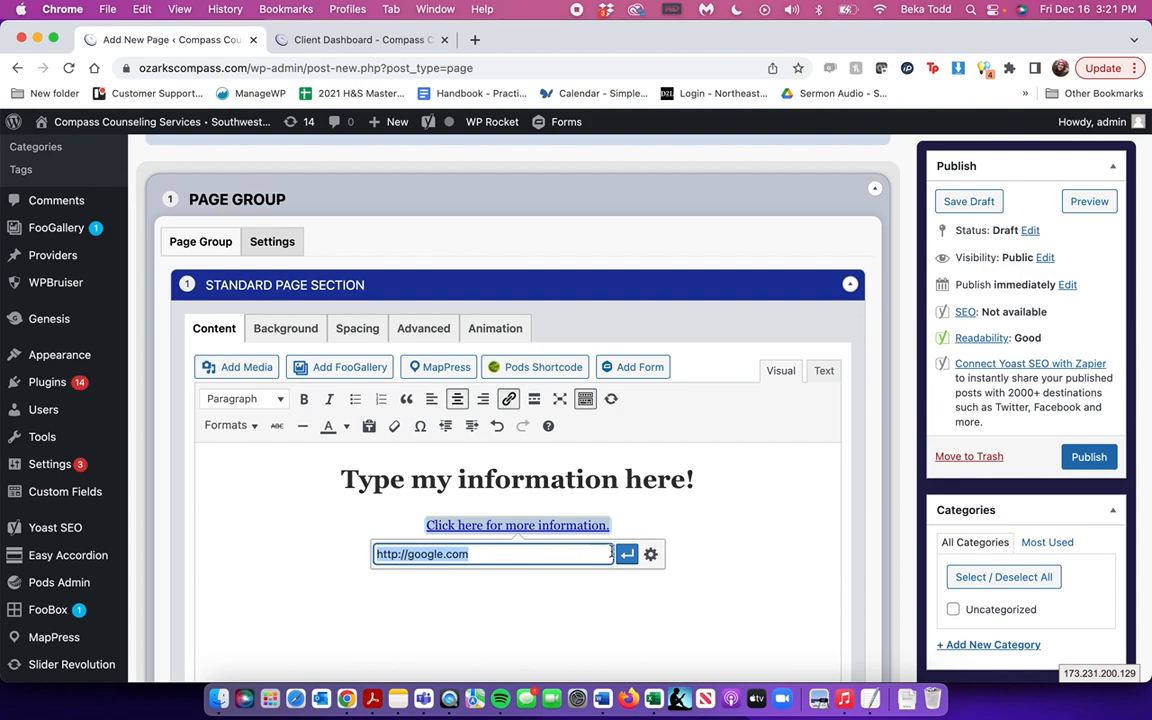
{"action": "left_click", "coordinate": [650, 553]}
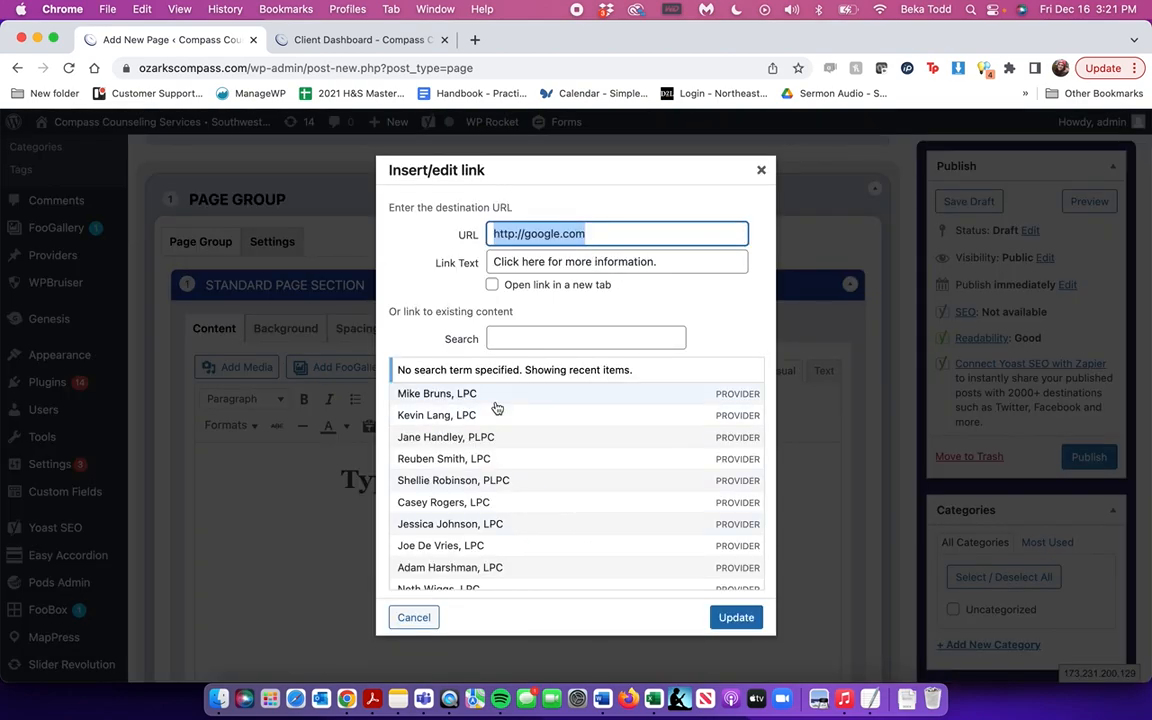
{"action": "scroll", "coordinate": [497, 406], "scroll_direction": "down", "scroll_amount": 5}
{"action": "left_click", "coordinate": [490, 430]}
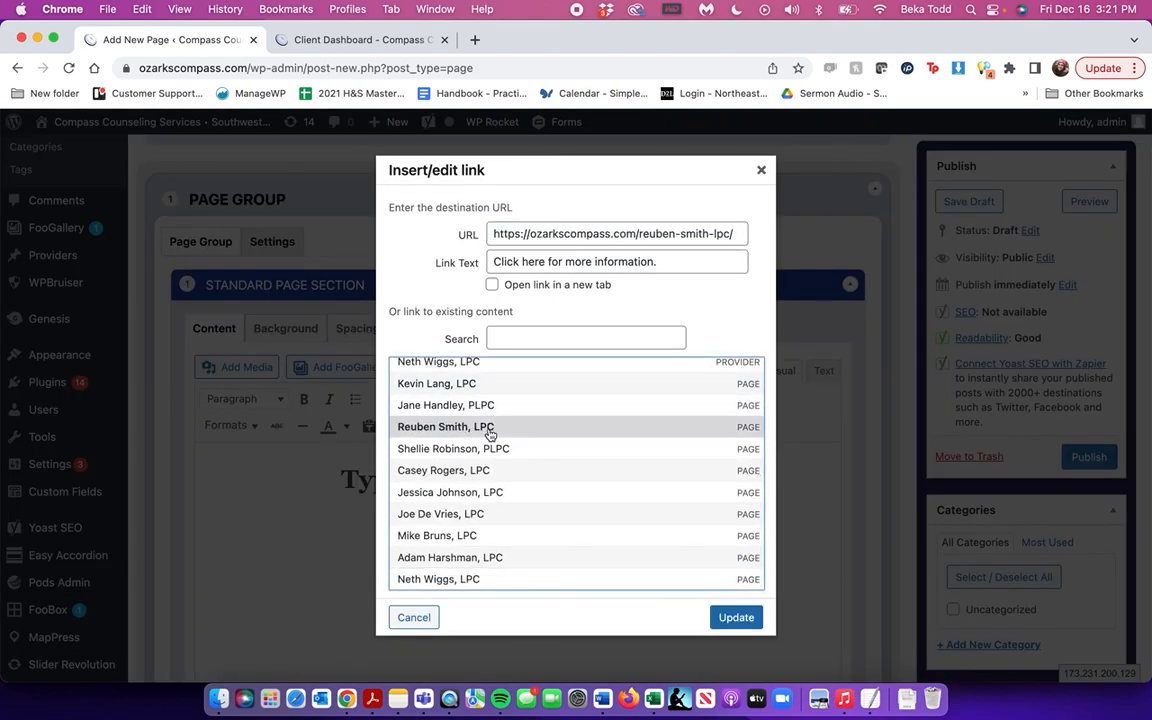
{"action": "left_click", "coordinate": [553, 289]}
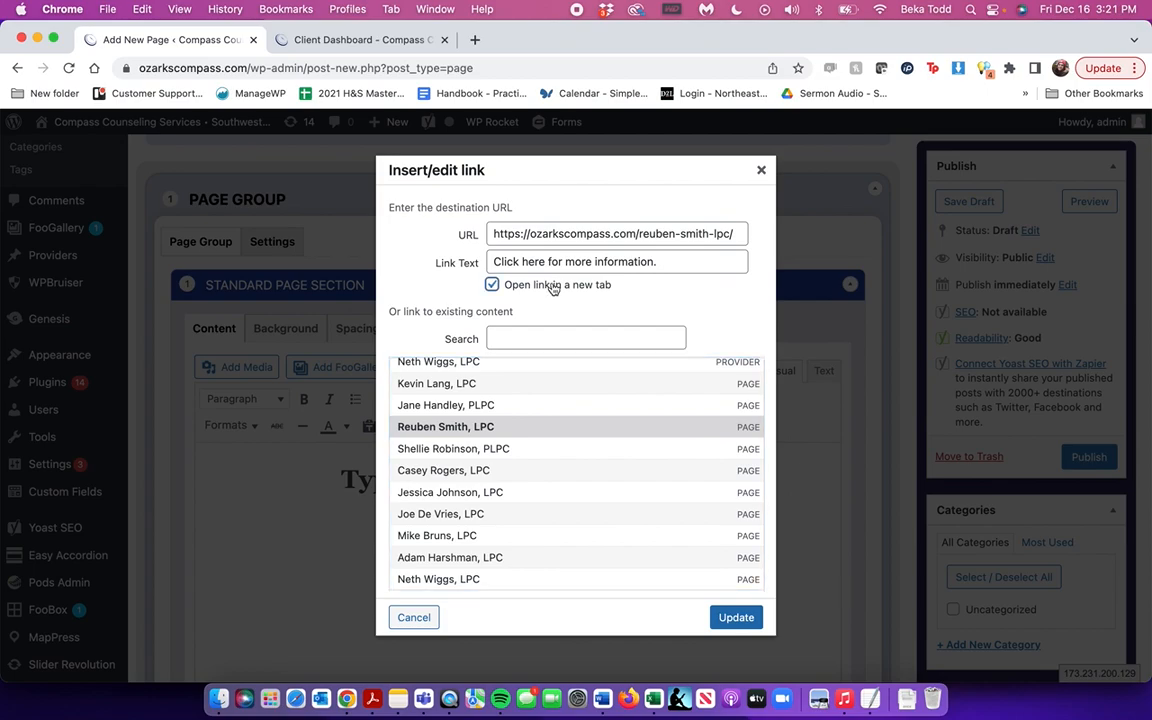
{"action": "left_click", "coordinate": [736, 617]}
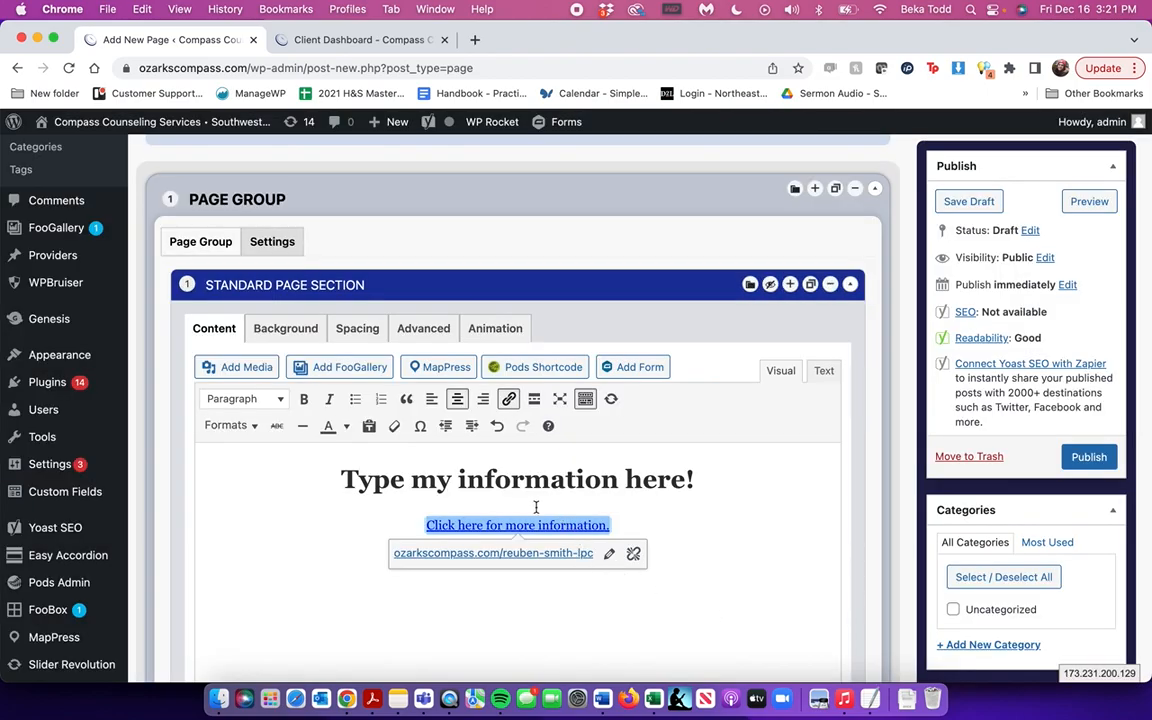
- Apply a style from the editor's formats to the "Click here for more information." link
{"action": "left_click", "coordinate": [229, 425]}
{"action": "left_click", "coordinate": [246, 455]}
{"action": "scroll", "coordinate": [450, 480], "scroll_direction": "up", "scroll_amount": 3}
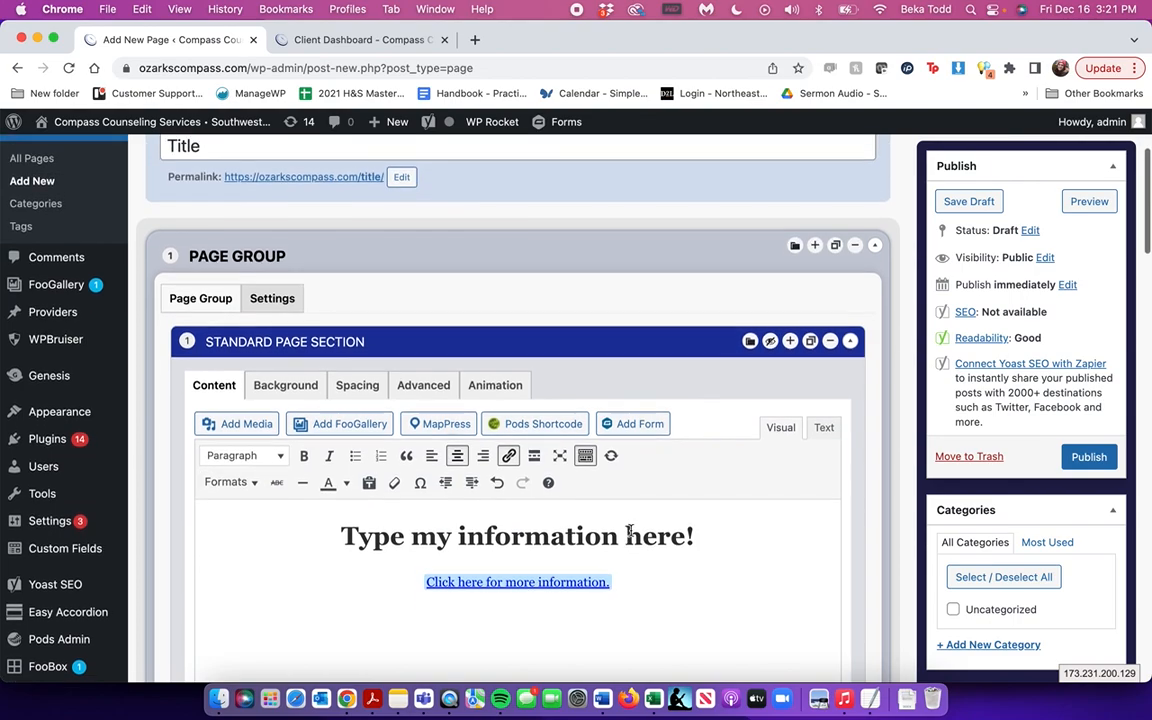
- Set the standard page section's background color to light gray, rgb(214,214,214)
{"action": "left_click", "coordinate": [290, 422]}
{"action": "scroll", "coordinate": [290, 420], "scroll_direction": "down", "scroll_amount": 5}
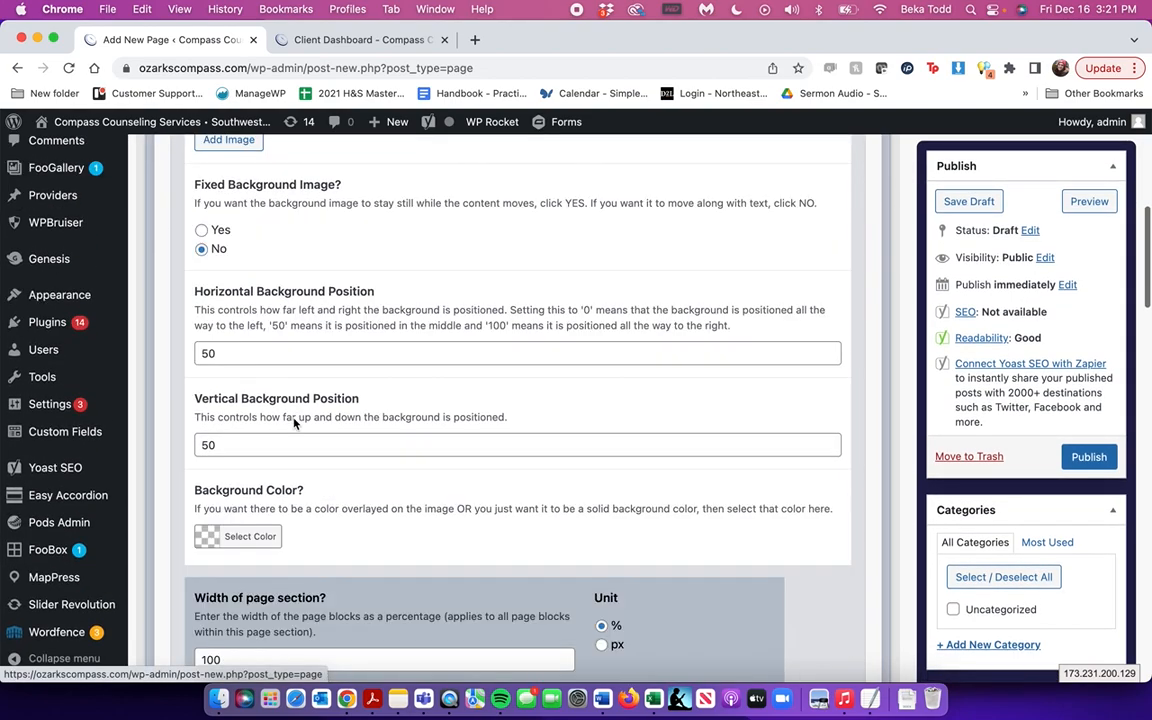
{"action": "left_click", "coordinate": [258, 456]}
{"action": "left_click", "coordinate": [211, 506]}
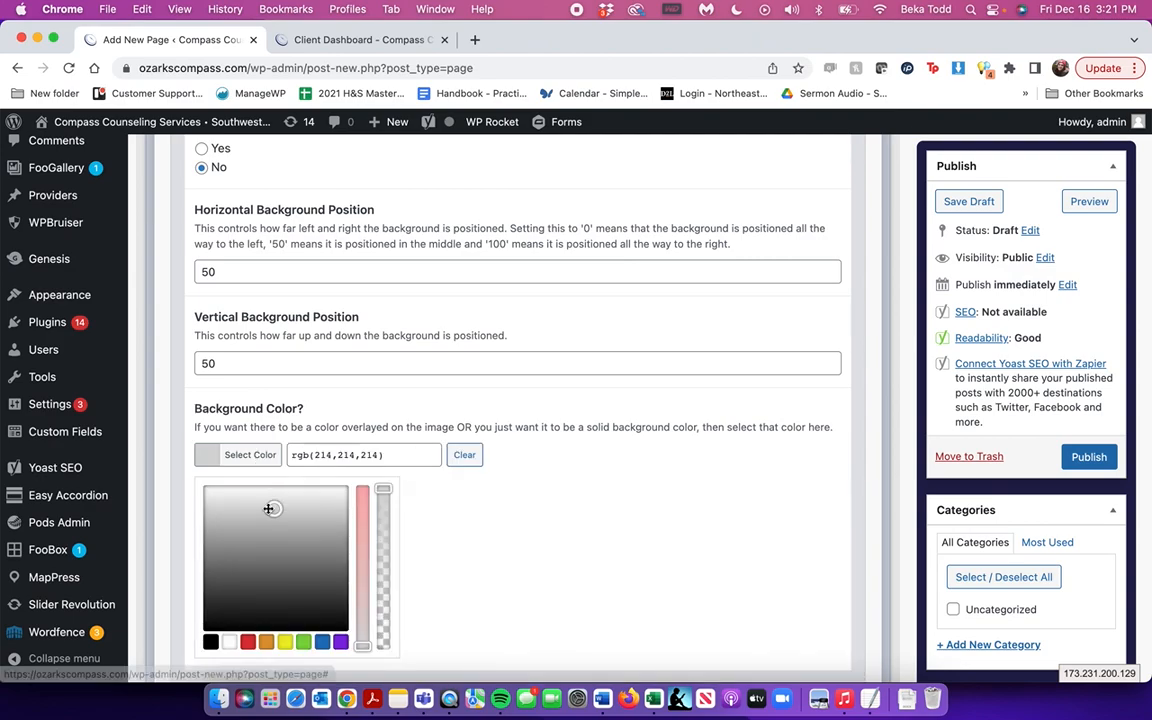
{"action": "left_click", "coordinate": [573, 501]}
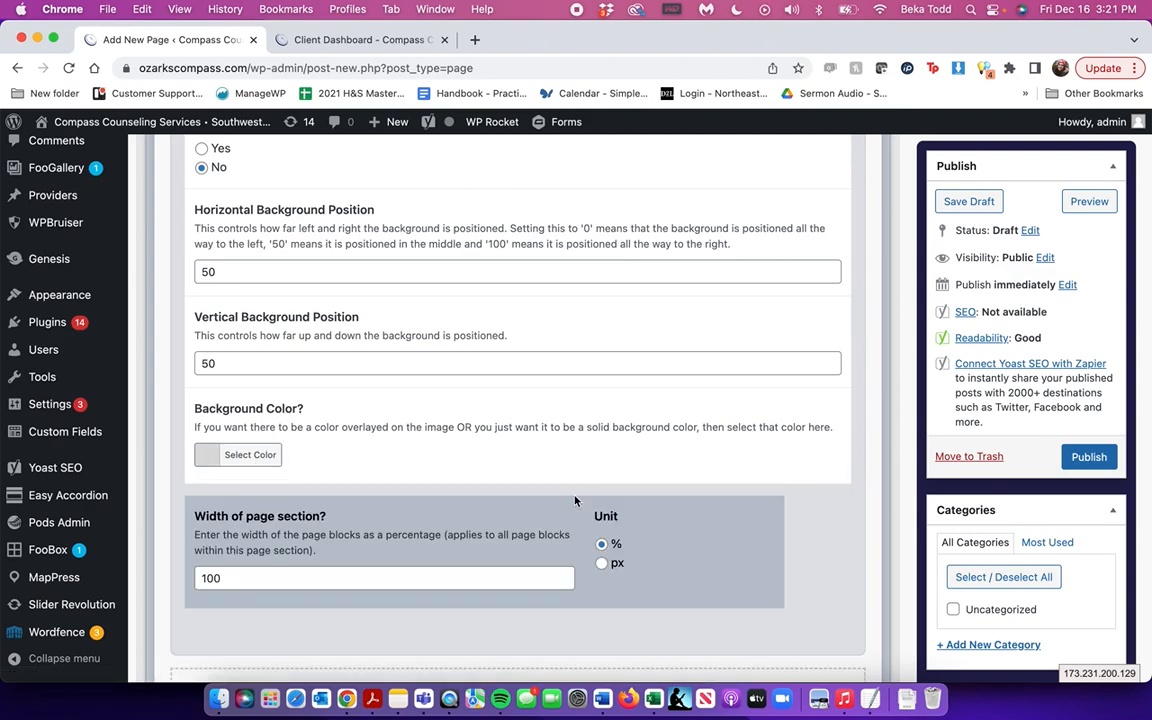
- Publish the page and open its permalink in a new browser tab to view it
{"action": "scroll", "coordinate": [580, 501], "scroll_direction": "up", "scroll_amount": 5}
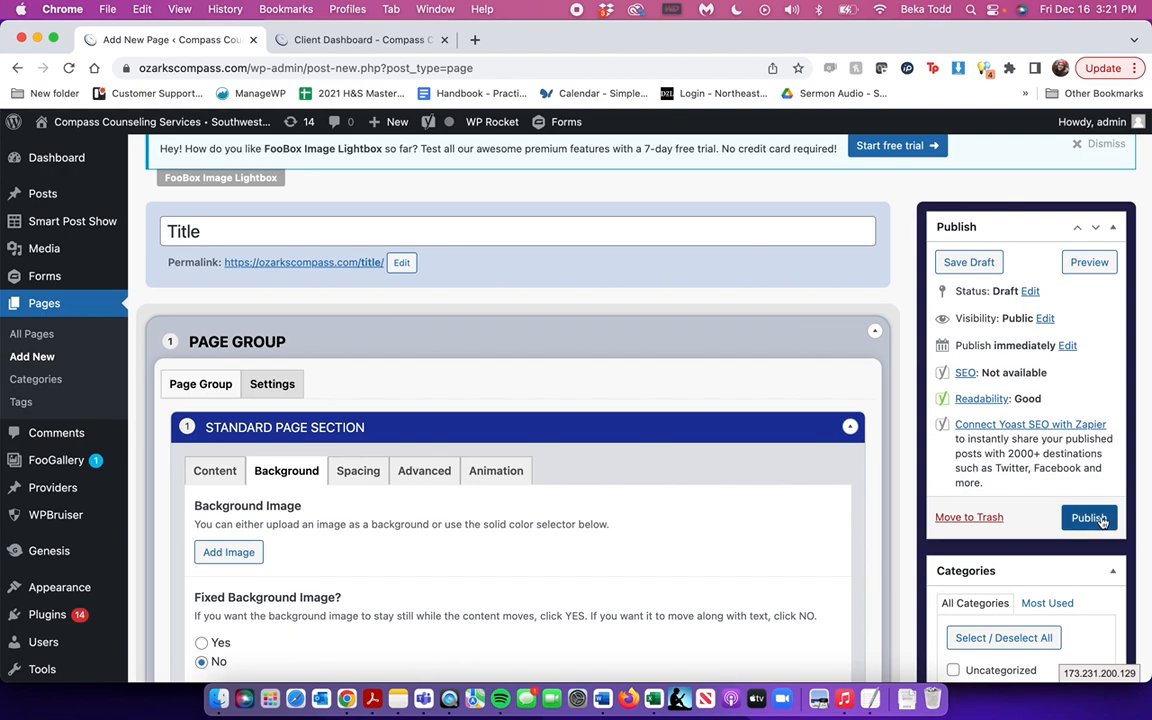
{"action": "left_click", "coordinate": [1090, 518]}
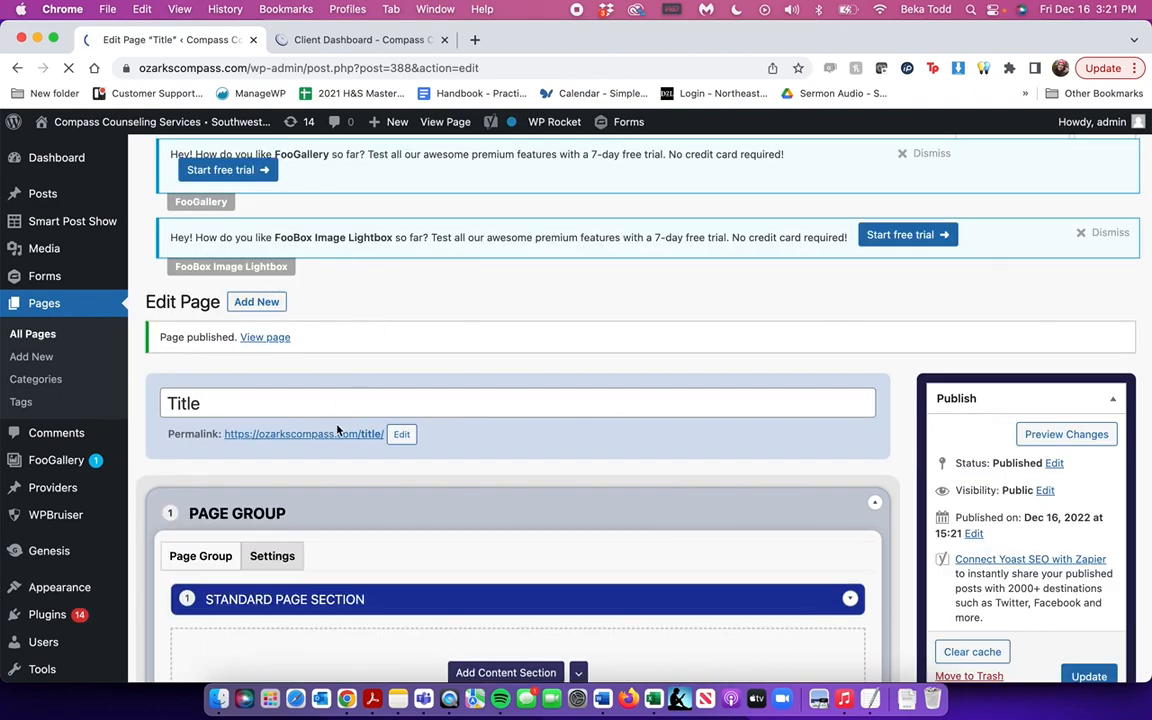
{"action": "right_click", "coordinate": [328, 428]}
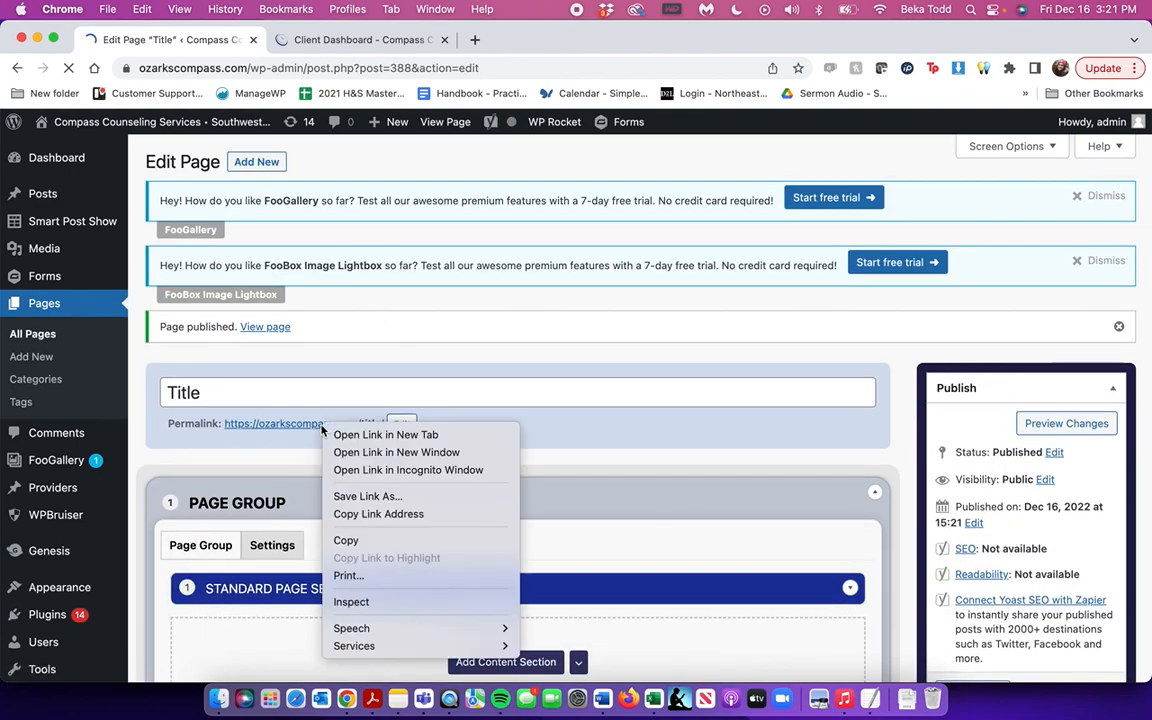
{"action": "left_click", "coordinate": [330, 434]}
{"action": "left_click", "coordinate": [296, 38]}
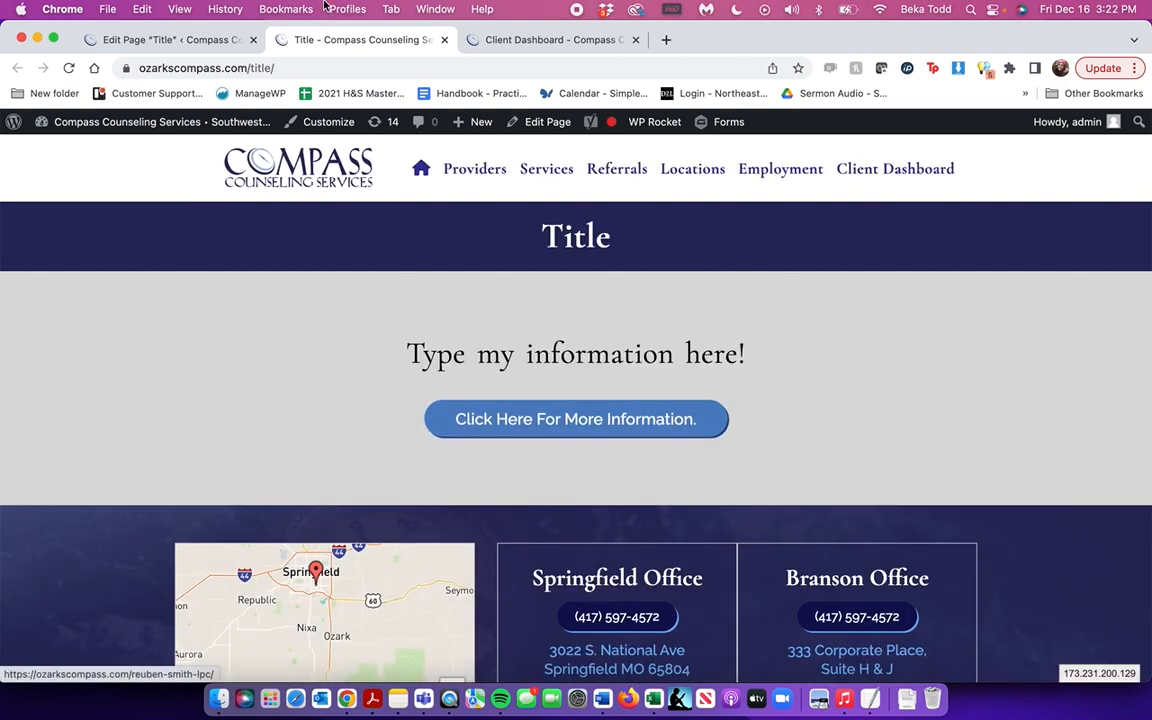
- Back in the page editor, insert the "vintage marine still life" image on a new line below the "Type my information here!" heading
{"action": "left_click", "coordinate": [165, 40]}
{"action": "scroll", "coordinate": [477, 285], "scroll_direction": "down", "scroll_amount": 5}
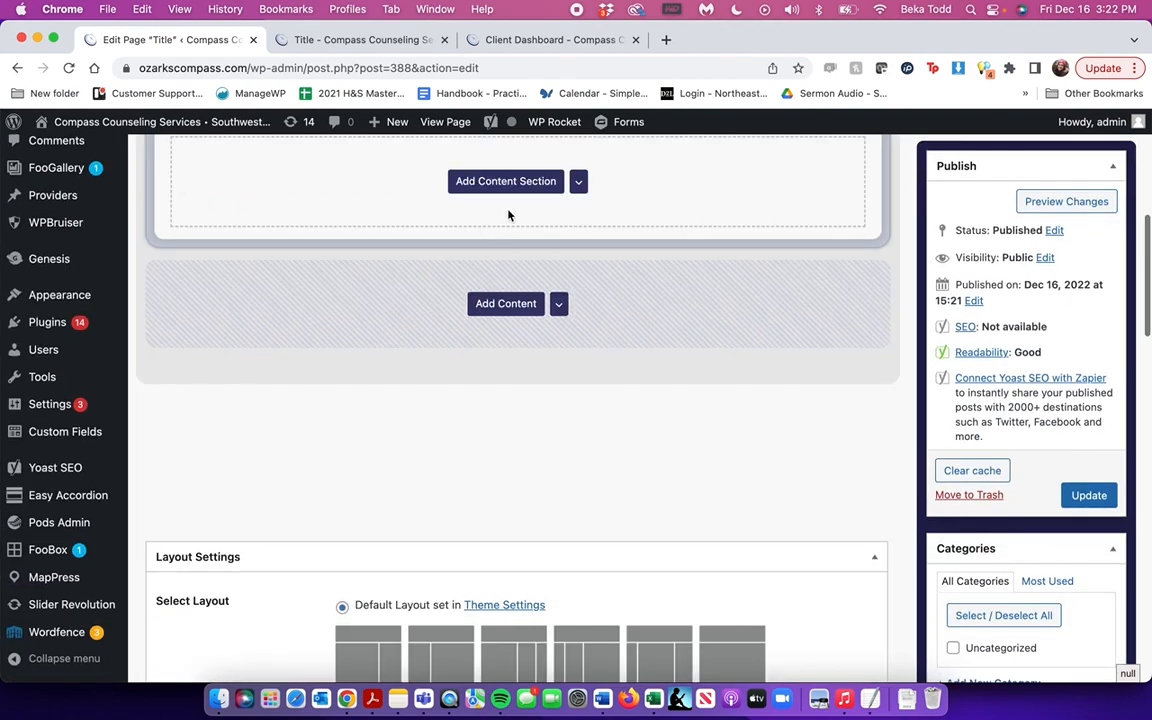
{"action": "left_click", "coordinate": [506, 181]}
{"action": "left_click", "coordinate": [510, 245]}
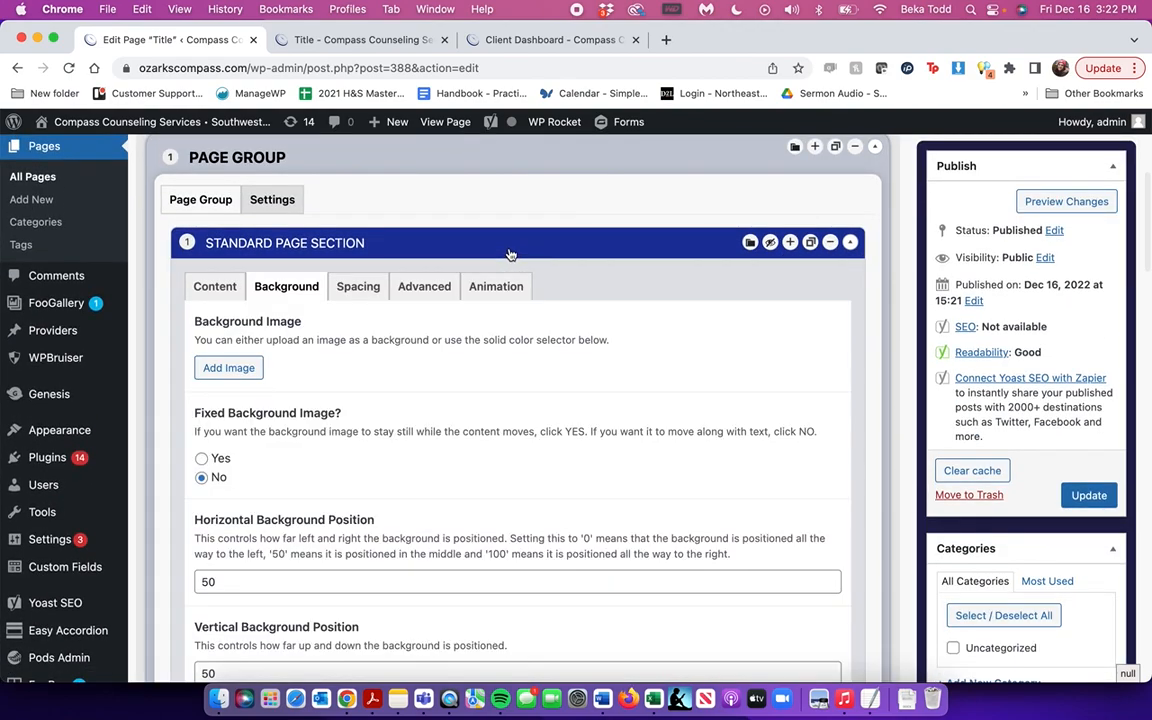
{"action": "left_click", "coordinate": [212, 291]}
{"action": "left_click", "coordinate": [712, 440]}
{"action": "key", "text": "Return"}
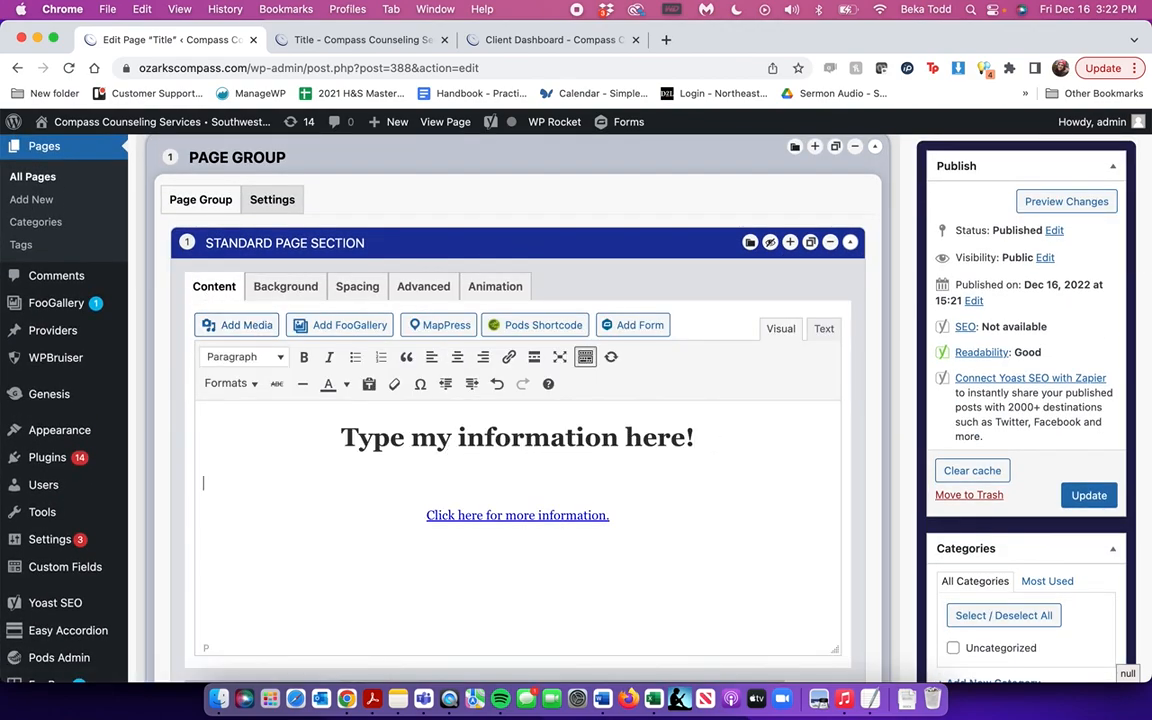
{"action": "left_click", "coordinate": [245, 324]}
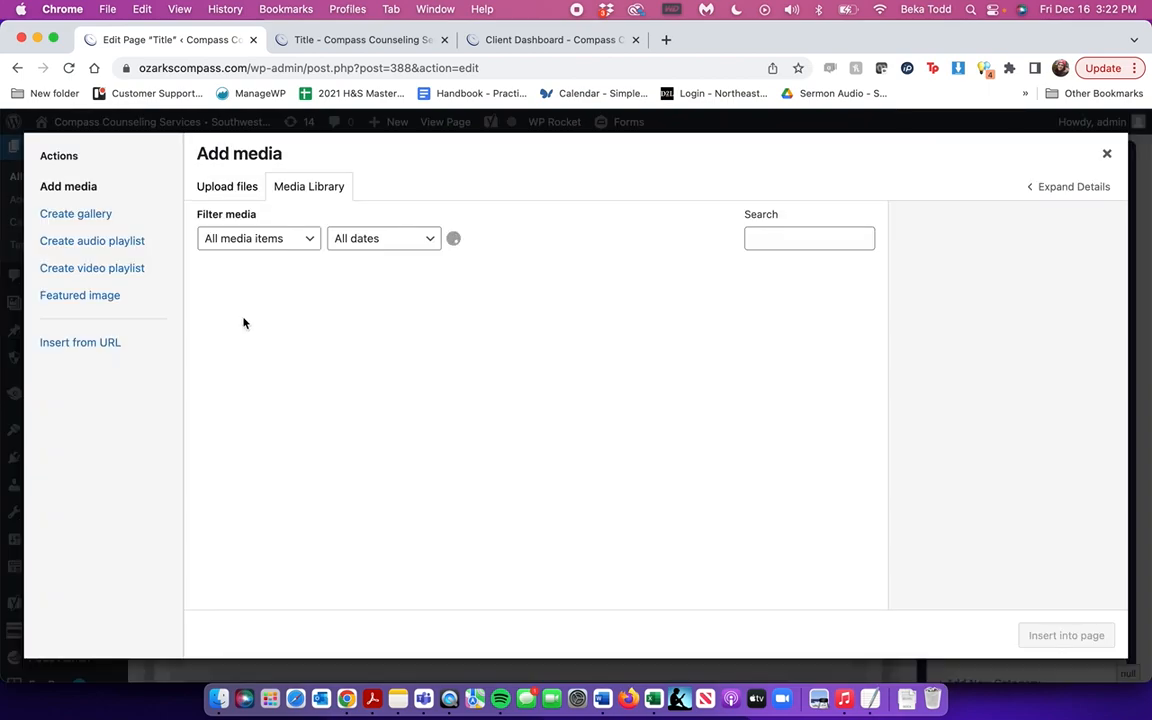
{"action": "left_click", "coordinate": [769, 305]}
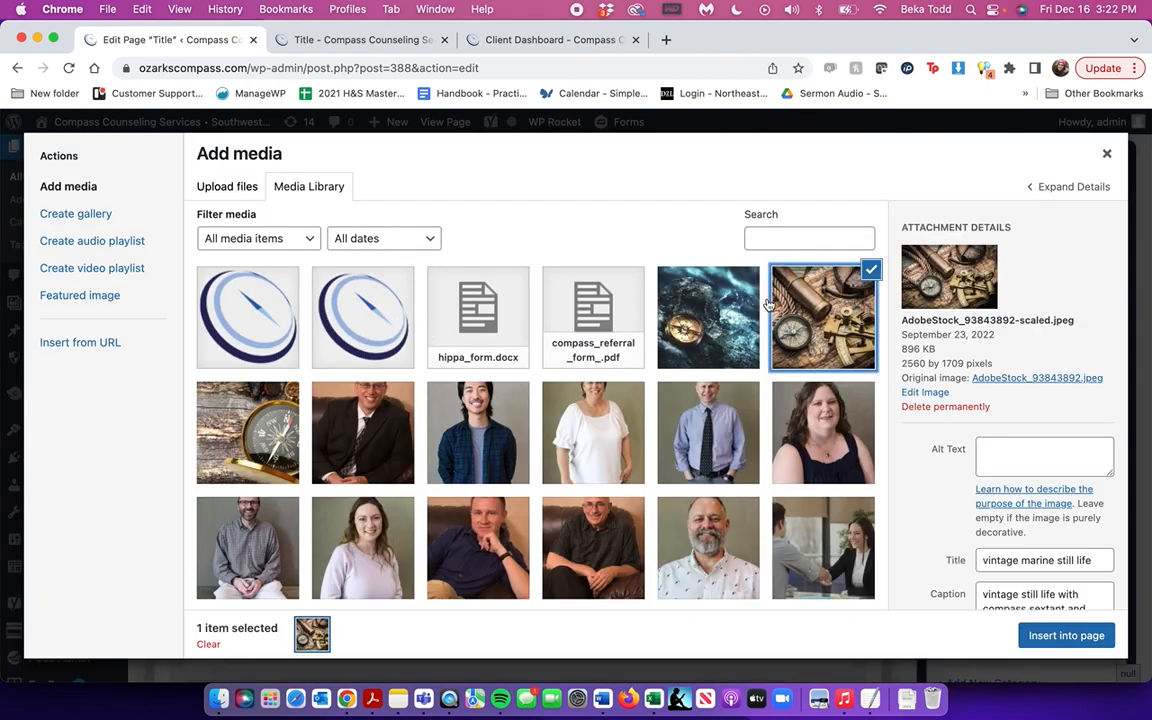
{"action": "left_click", "coordinate": [1082, 638]}
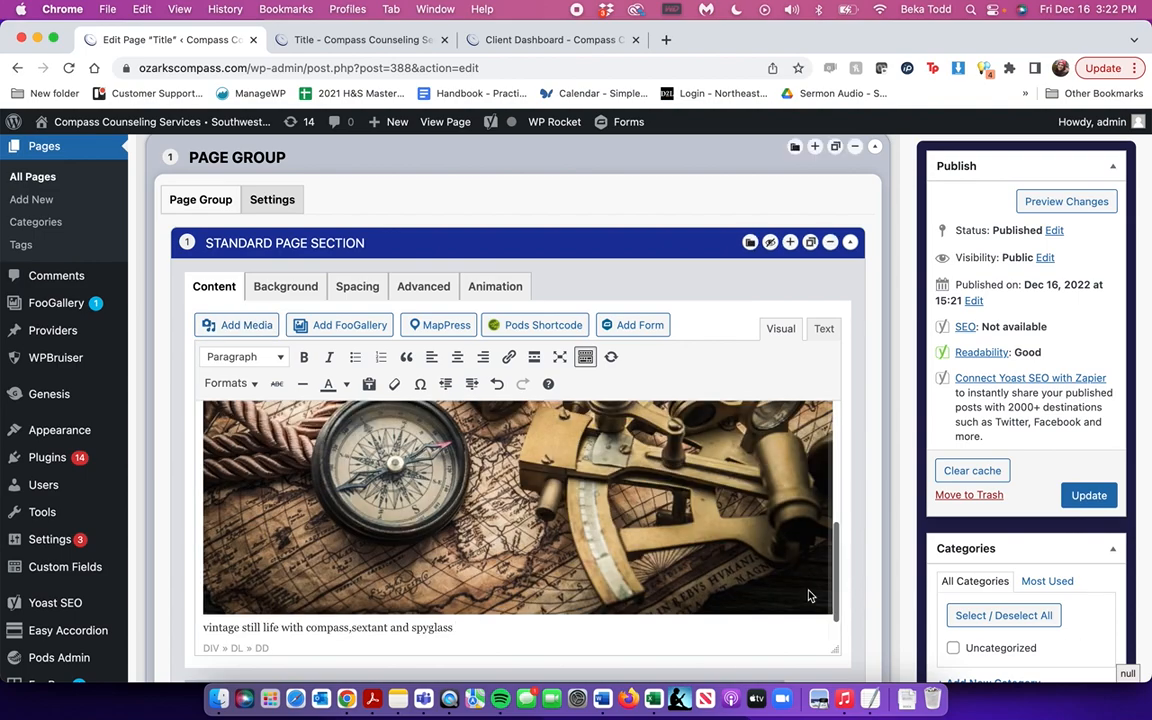
- Center the inserted image at Medium size, 300 × 200, and delete its caption
{"action": "left_click", "coordinate": [435, 498]}
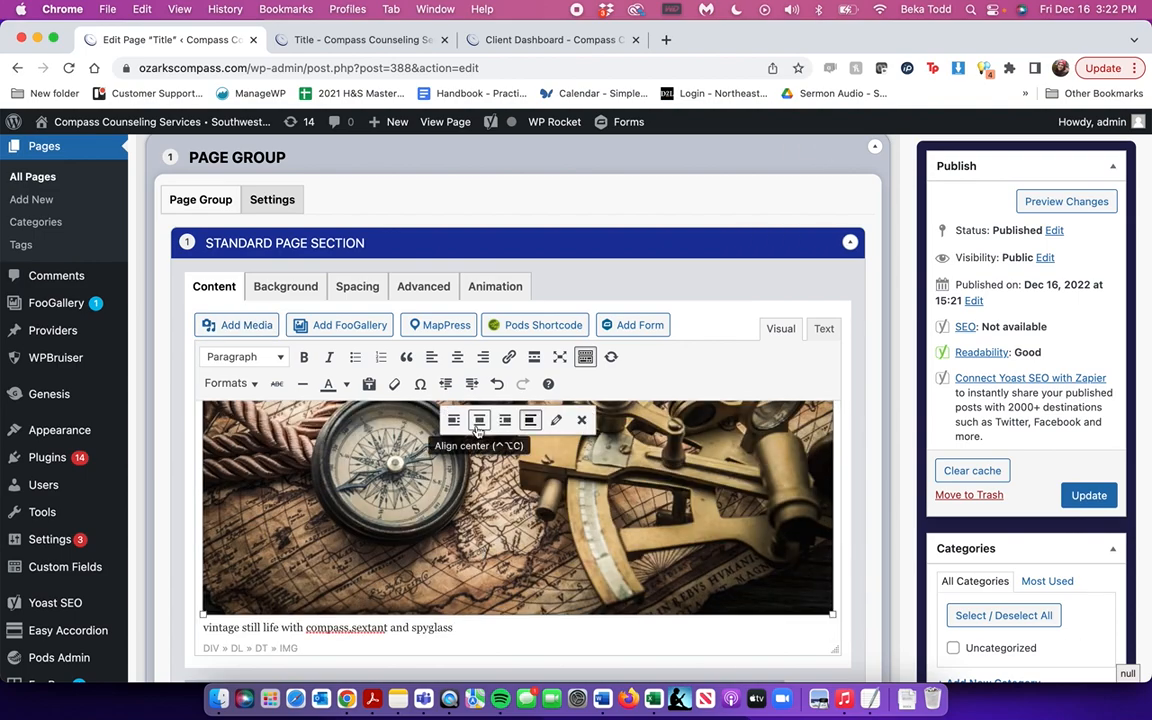
{"action": "left_click", "coordinate": [556, 420]}
{"action": "left_click", "coordinate": [393, 416]}
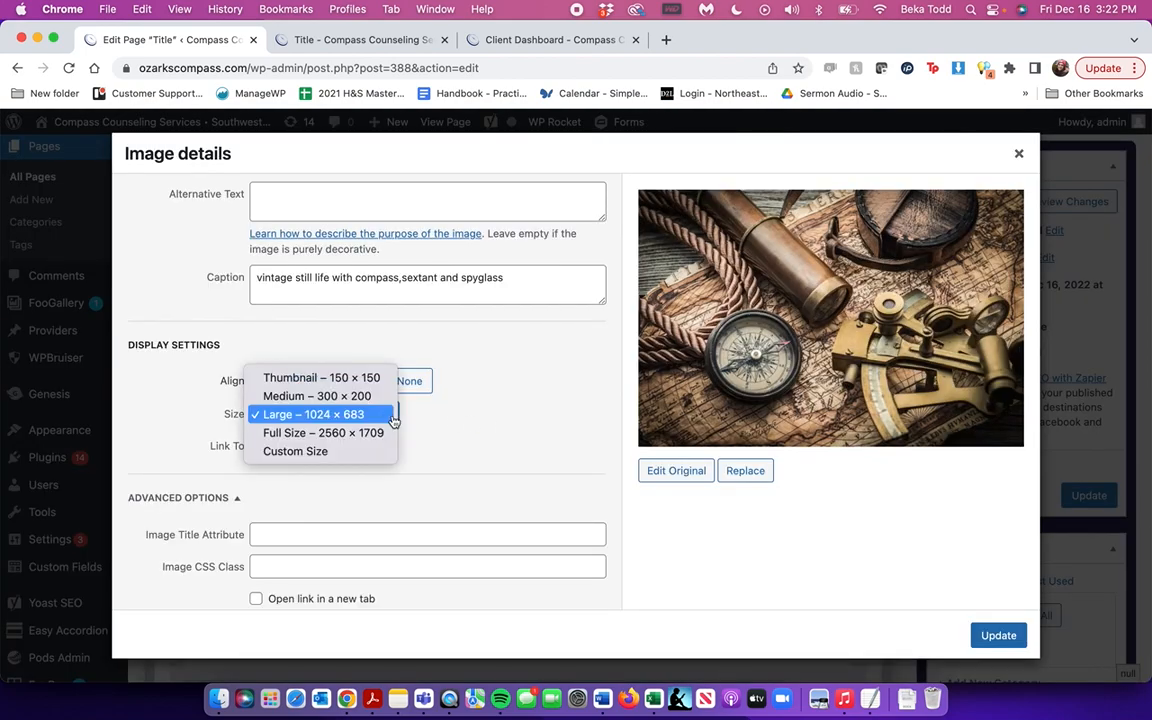
{"action": "left_click", "coordinate": [372, 398]}
{"action": "left_click", "coordinate": [1000, 636]}
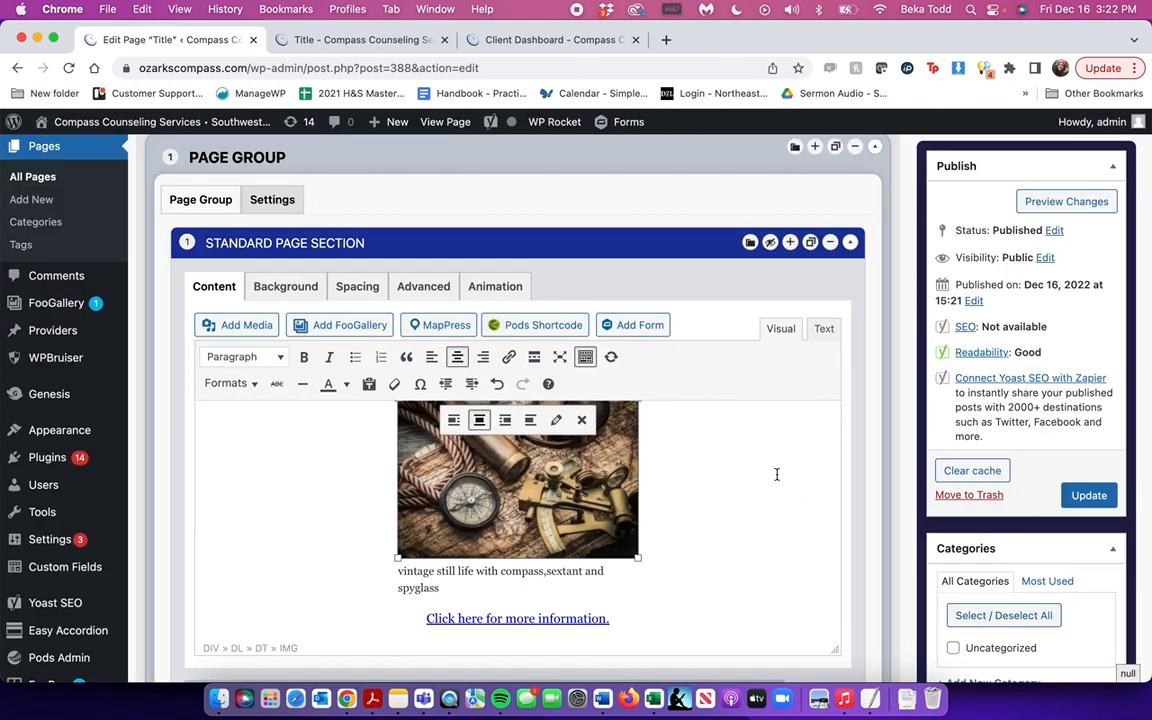
{"action": "left_click_drag", "start_coordinate": [458, 589], "coordinate": [397, 567]}
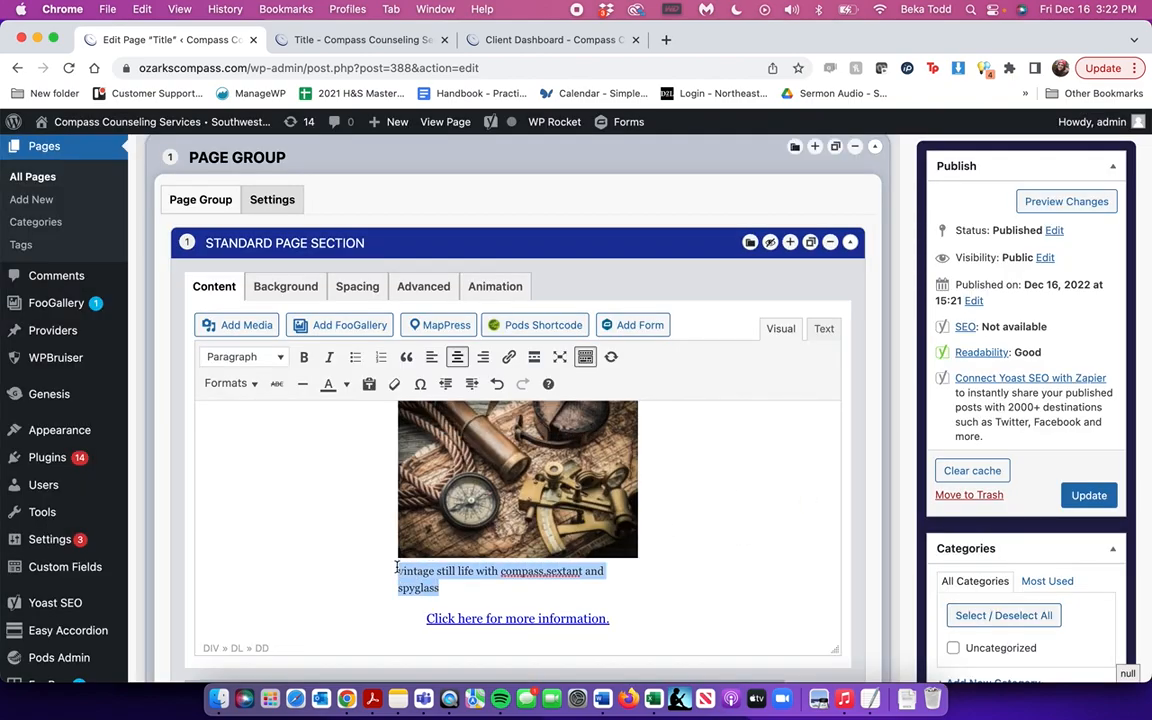
{"action": "key", "text": "BackSpace"}
- Add the centered line "Click to download PDF" below the image
{"action": "key", "text": "Return"}
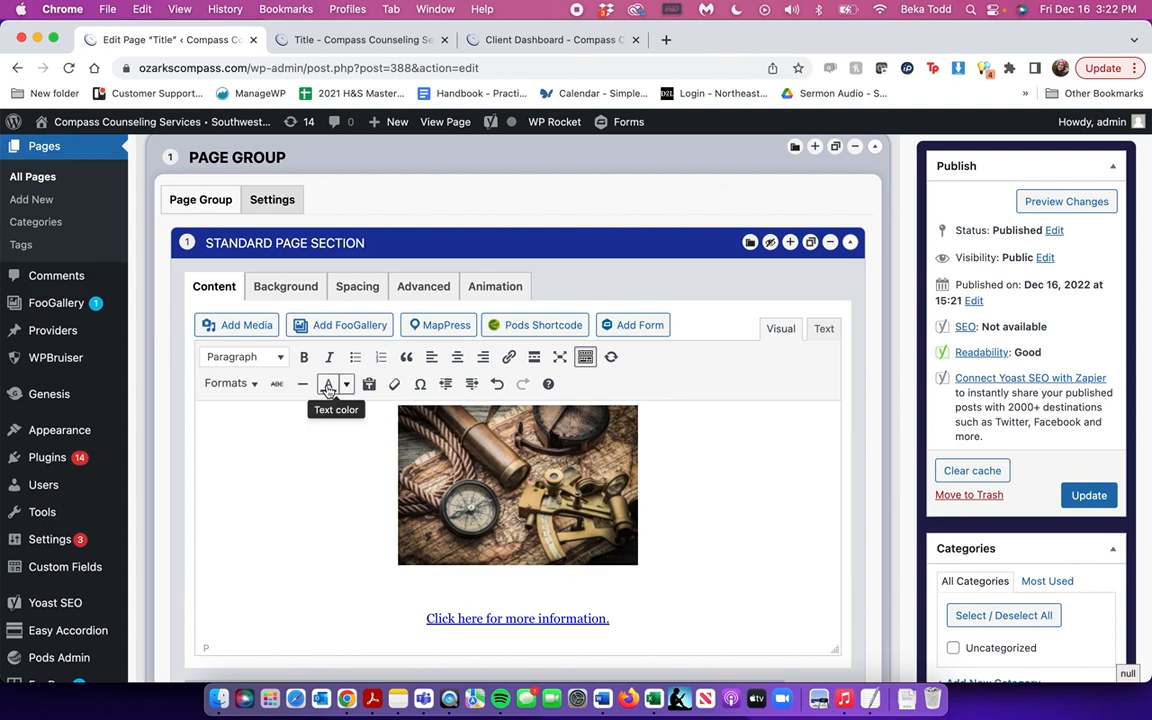
{"action": "type", "text": "Click to download PDF"}
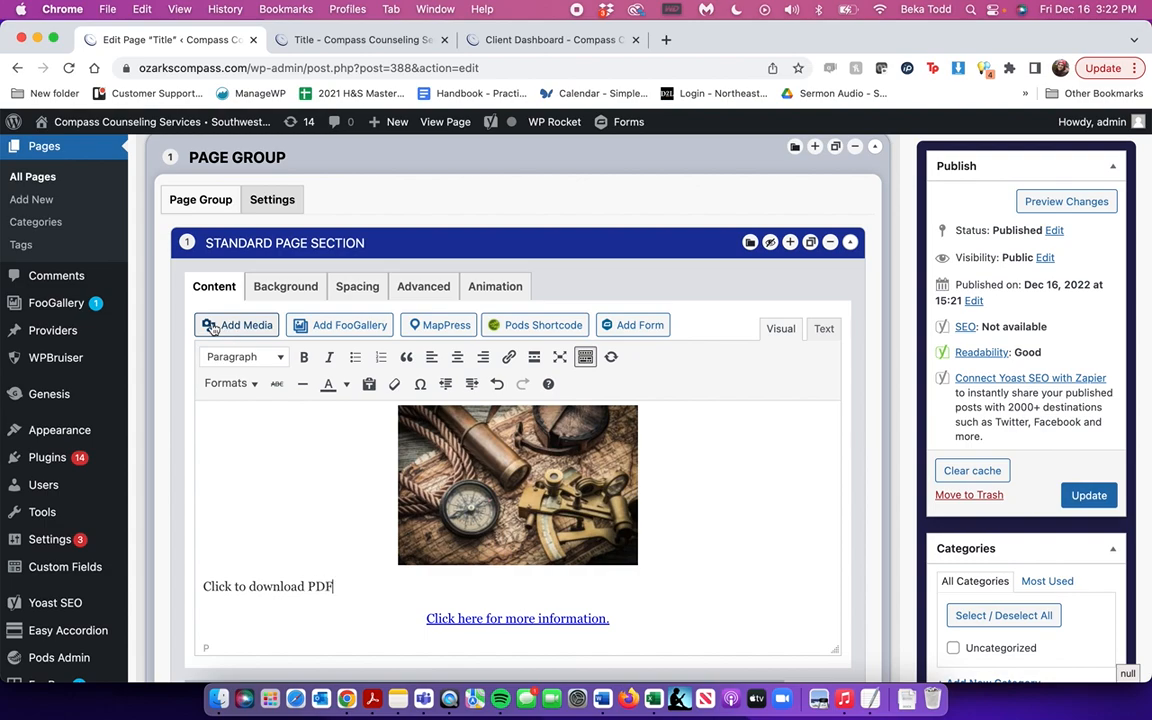
{"action": "triple_click", "coordinate": [273, 586]}
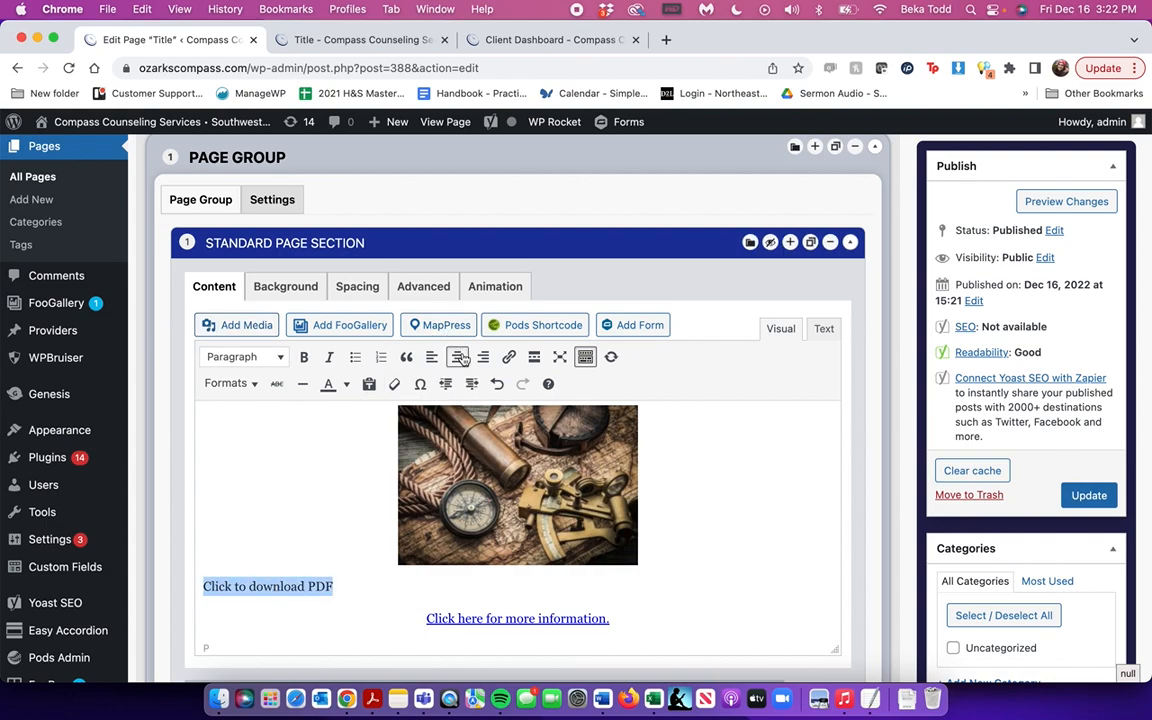
{"action": "left_click", "coordinate": [457, 357]}
- Link the "Click to download PDF" text to the media library URL of compass_referral_form_.pdf
{"action": "left_click", "coordinate": [242, 325]}
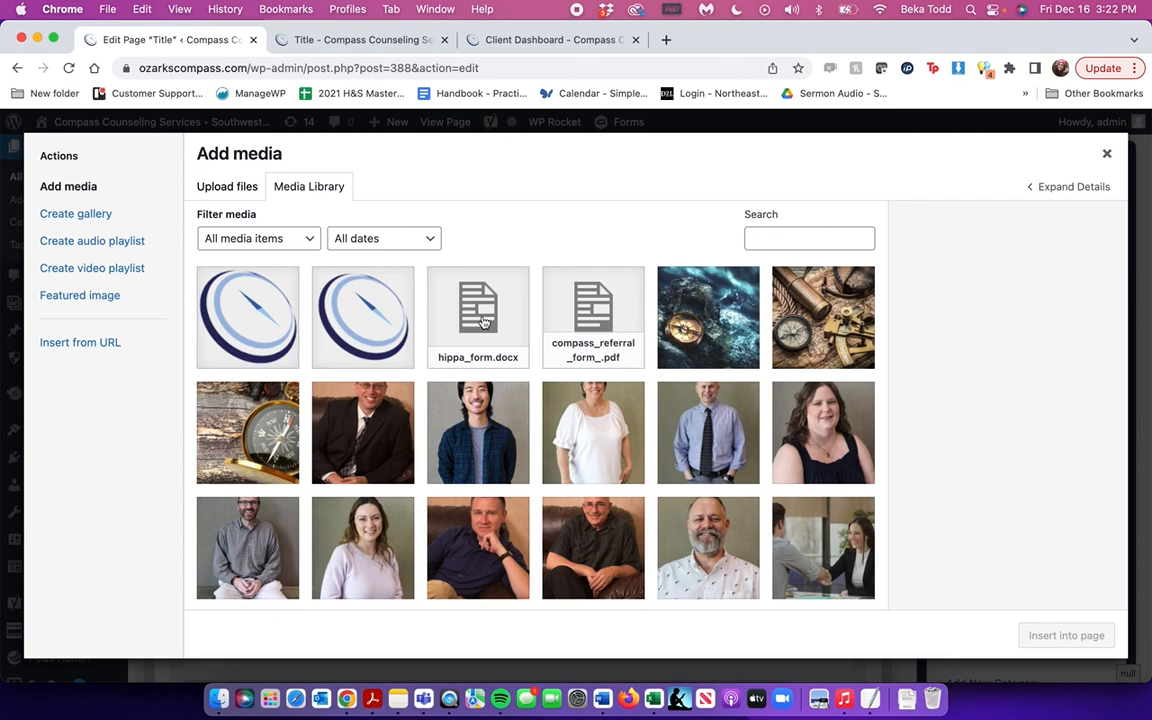
{"action": "left_click", "coordinate": [610, 322]}
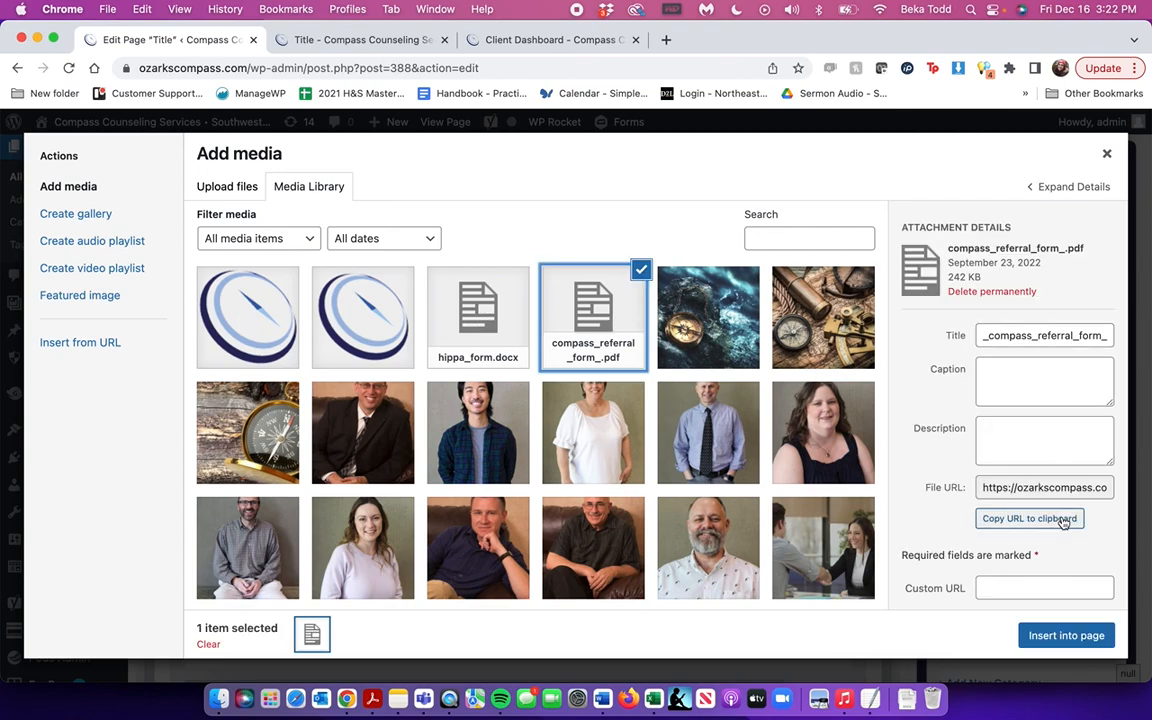
{"action": "left_click", "coordinate": [1029, 518]}
{"action": "left_click", "coordinate": [1106, 153]}
{"action": "triple_click", "coordinate": [558, 586]}
{"action": "left_click", "coordinate": [509, 357]}
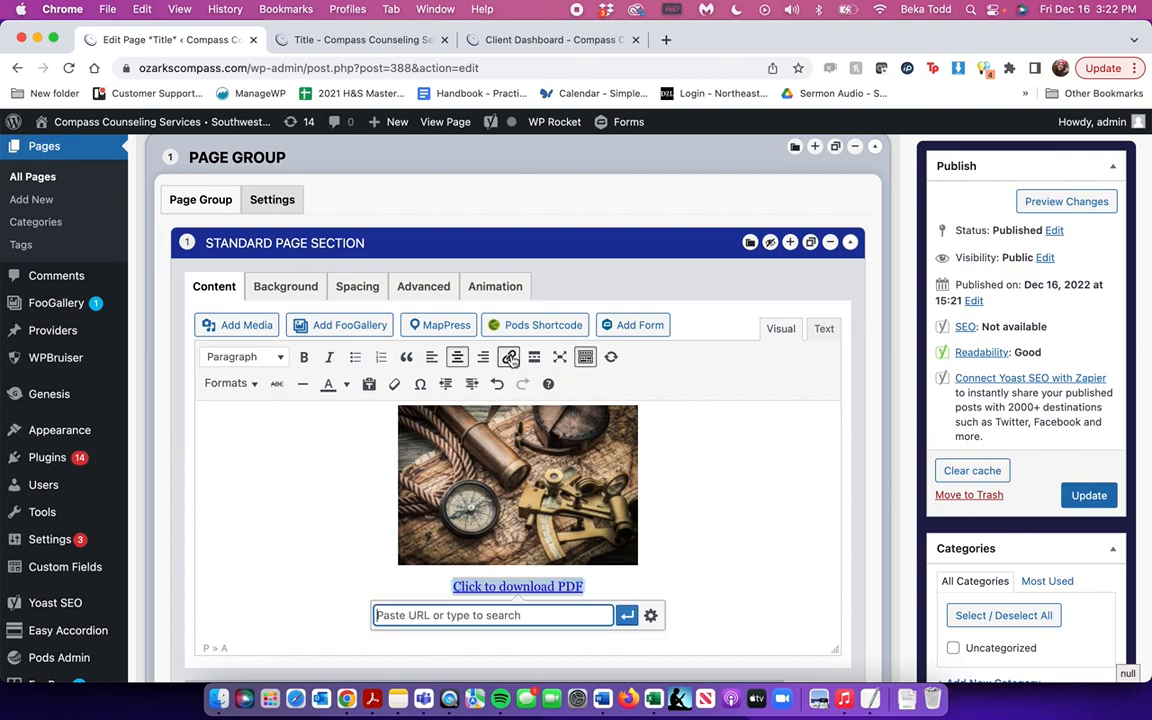
{"action": "key", "text": "super+v"}
{"action": "key", "text": "Return"}
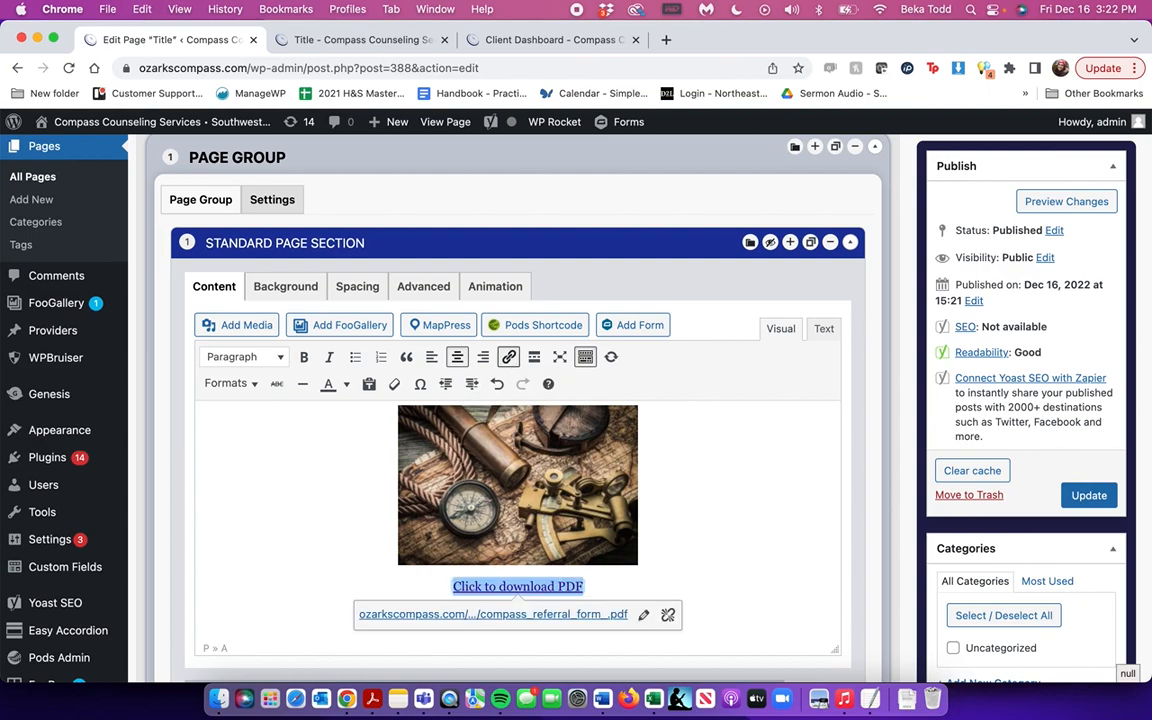
- Remove the link from the "Click to download PDF" text and undo the removal
{"action": "left_click", "coordinate": [668, 616]}
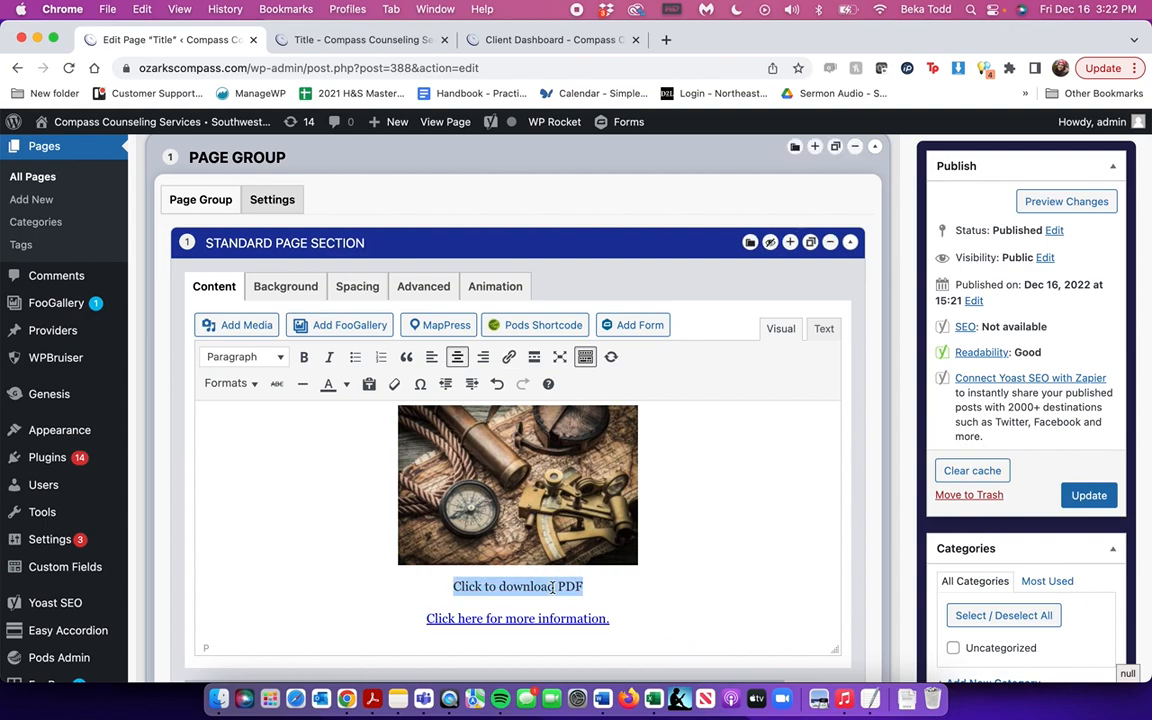
{"action": "key", "text": "super+z"}
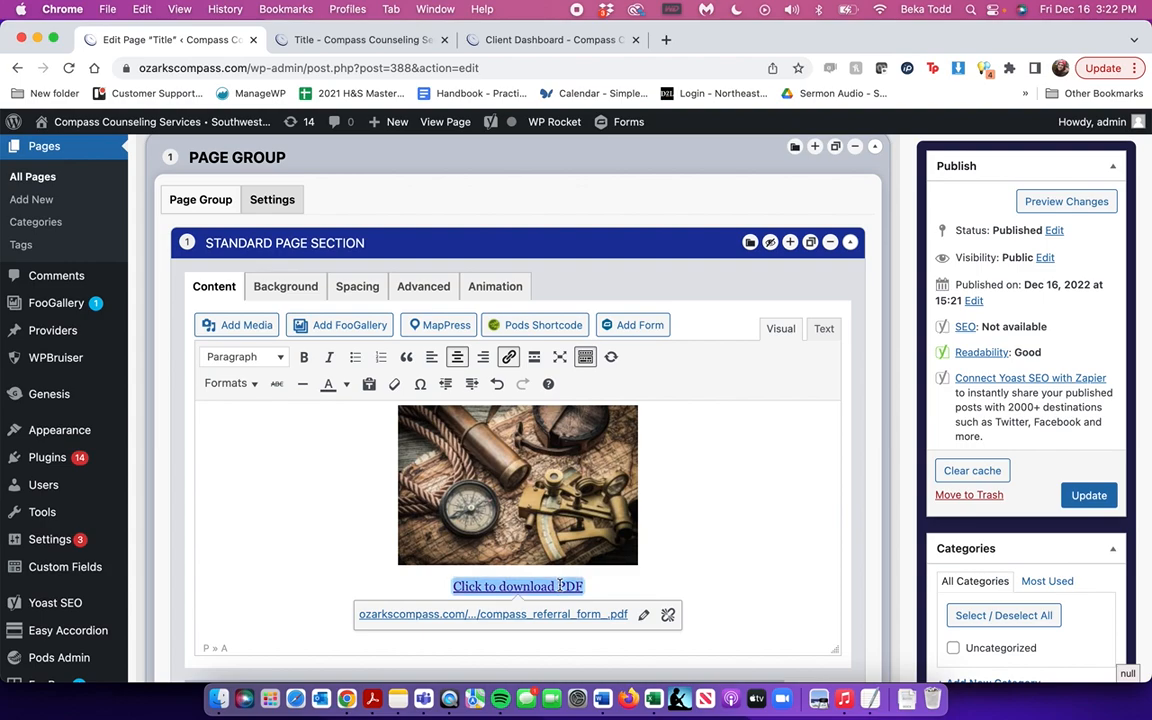
- Apply the first available format style to the "Click to download PDF" link
{"action": "left_click", "coordinate": [225, 383]}
{"action": "left_click", "coordinate": [231, 406]}
- Insert the form with ID 1 on a new line below the PDF link, with its title and description display turned off
{"action": "left_click", "coordinate": [607, 584]}
{"action": "key", "text": "Return"}
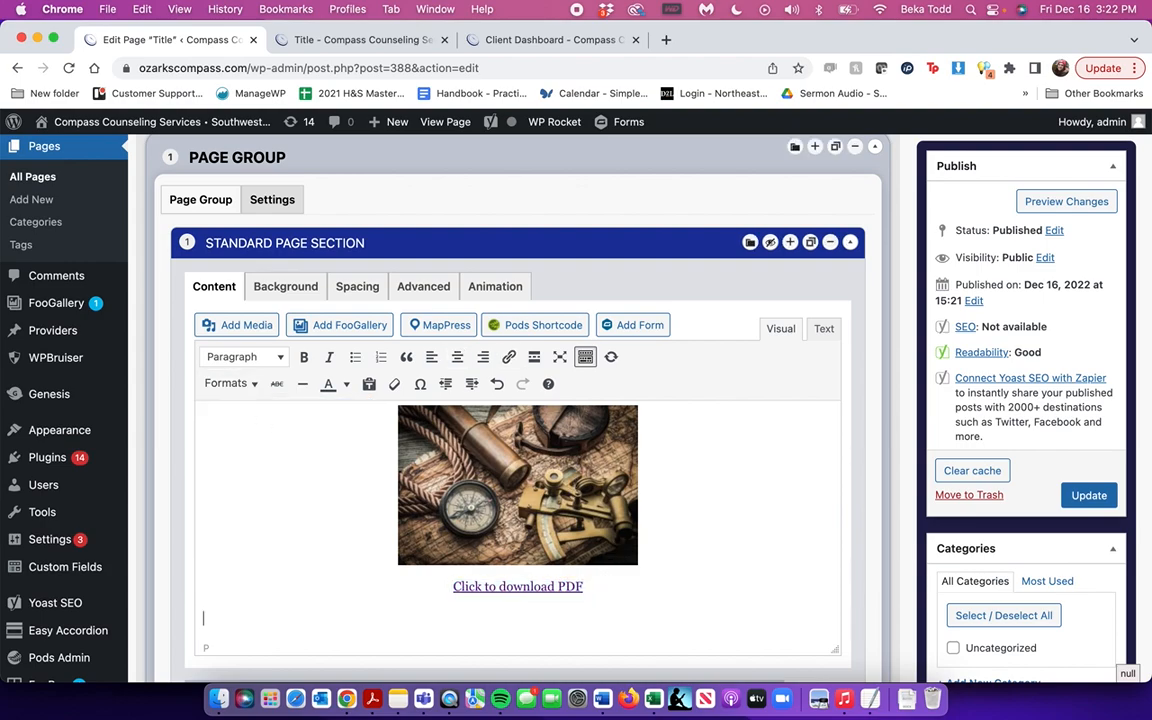
{"action": "left_click", "coordinate": [632, 325]}
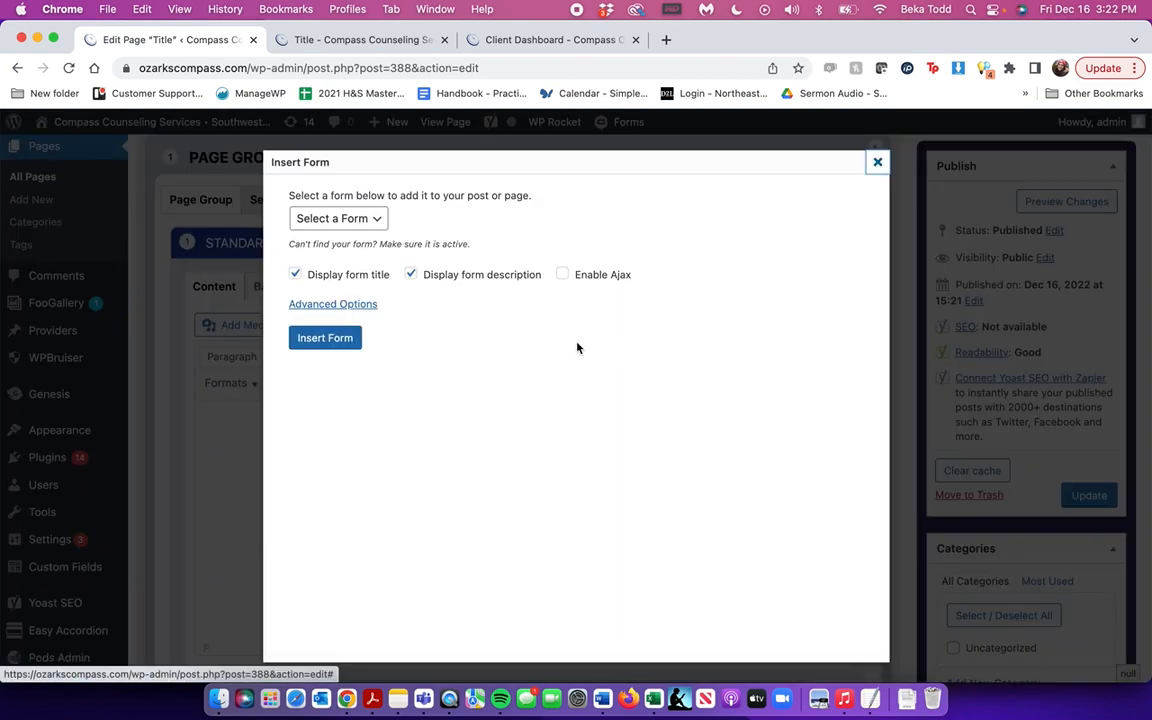
{"action": "left_click", "coordinate": [362, 226]}
{"action": "left_click", "coordinate": [333, 201]}
{"action": "left_click", "coordinate": [295, 274]}
{"action": "left_click", "coordinate": [410, 274]}
{"action": "left_click", "coordinate": [355, 338]}
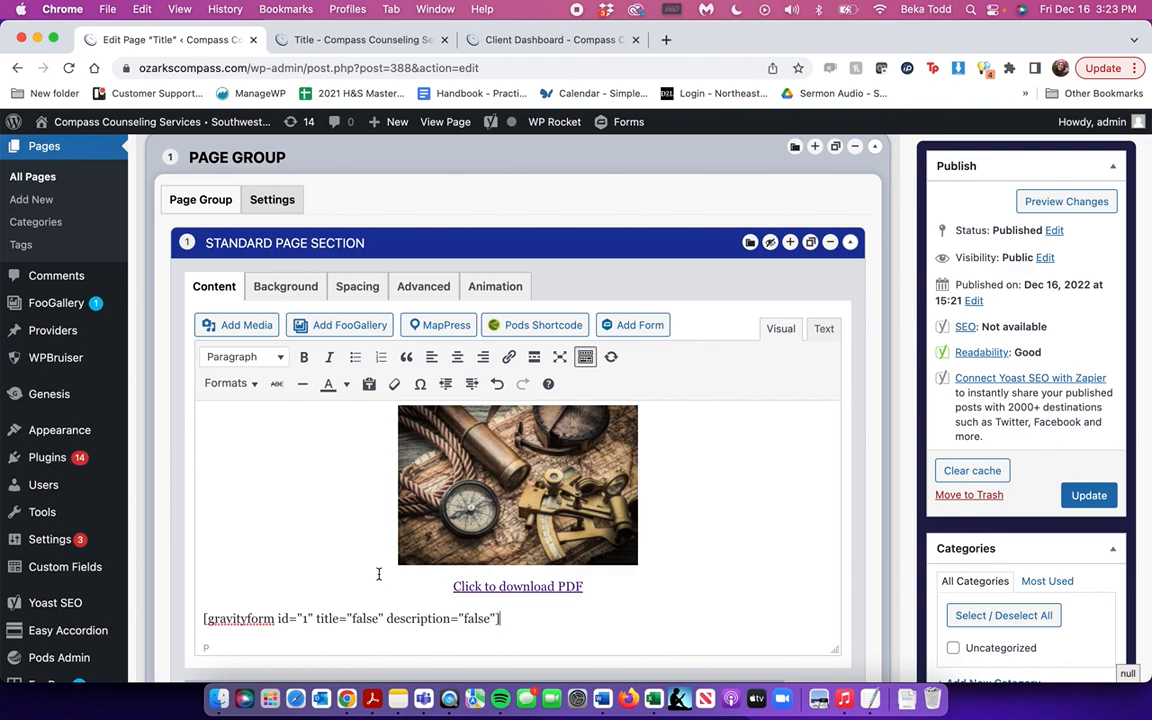
- Look over the page's content and layout settings, and update the published page
{"action": "scroll", "coordinate": [379, 575], "scroll_direction": "down", "scroll_amount": 1}
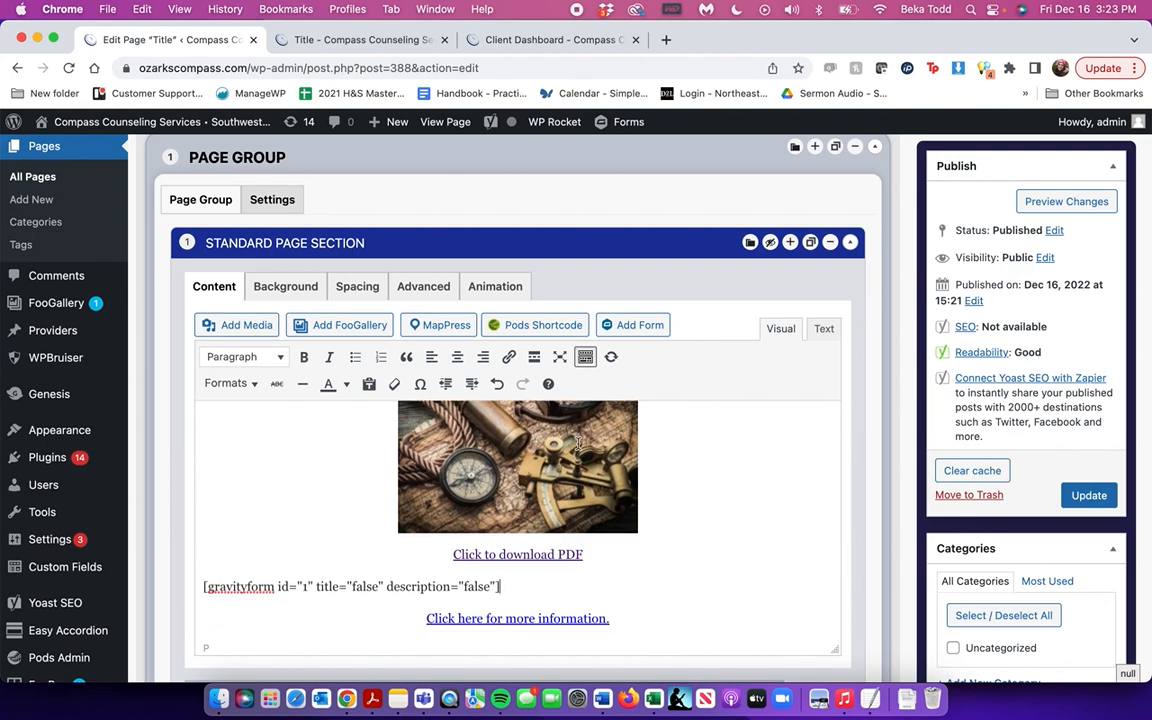
{"action": "scroll", "coordinate": [578, 443], "scroll_direction": "up", "scroll_amount": 10}
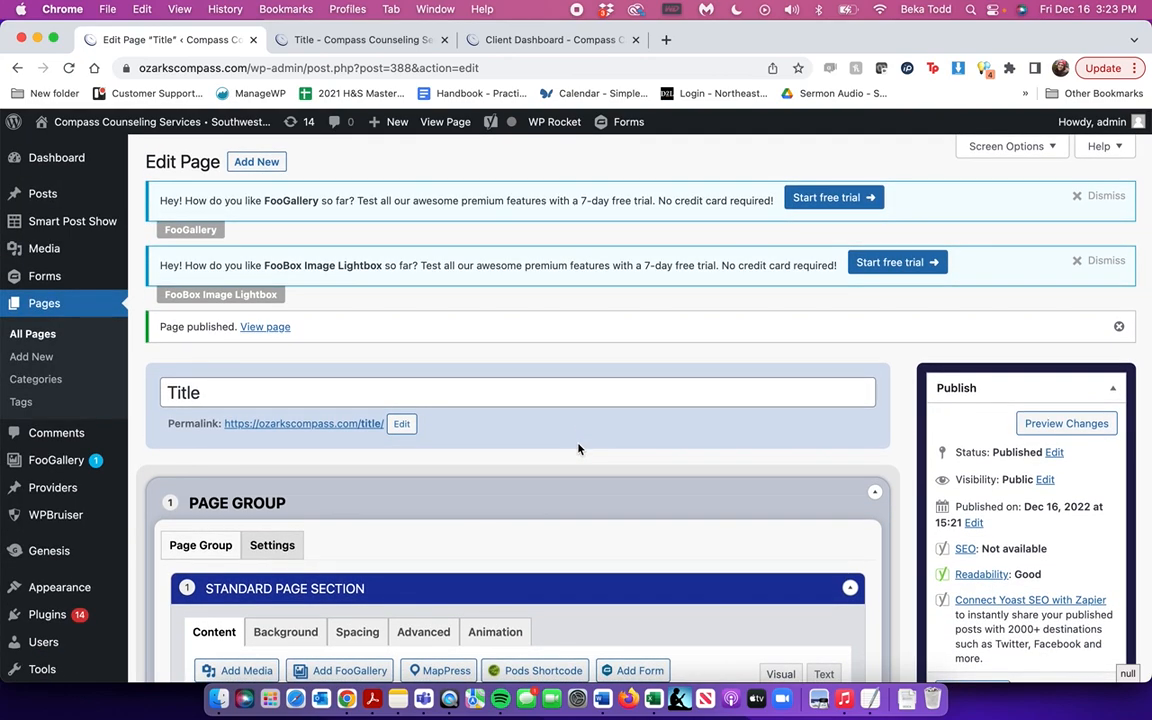
{"action": "scroll", "coordinate": [774, 502], "scroll_direction": "down", "scroll_amount": 5}
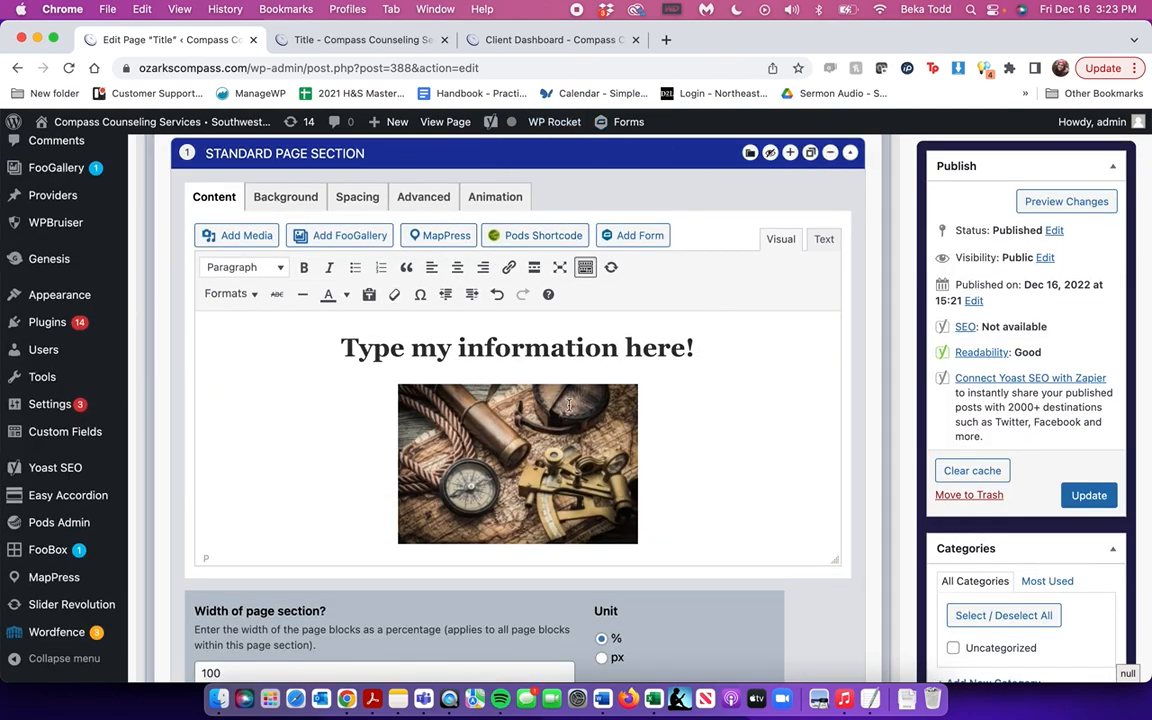
{"action": "scroll", "coordinate": [741, 365], "scroll_direction": "down", "scroll_amount": 10}
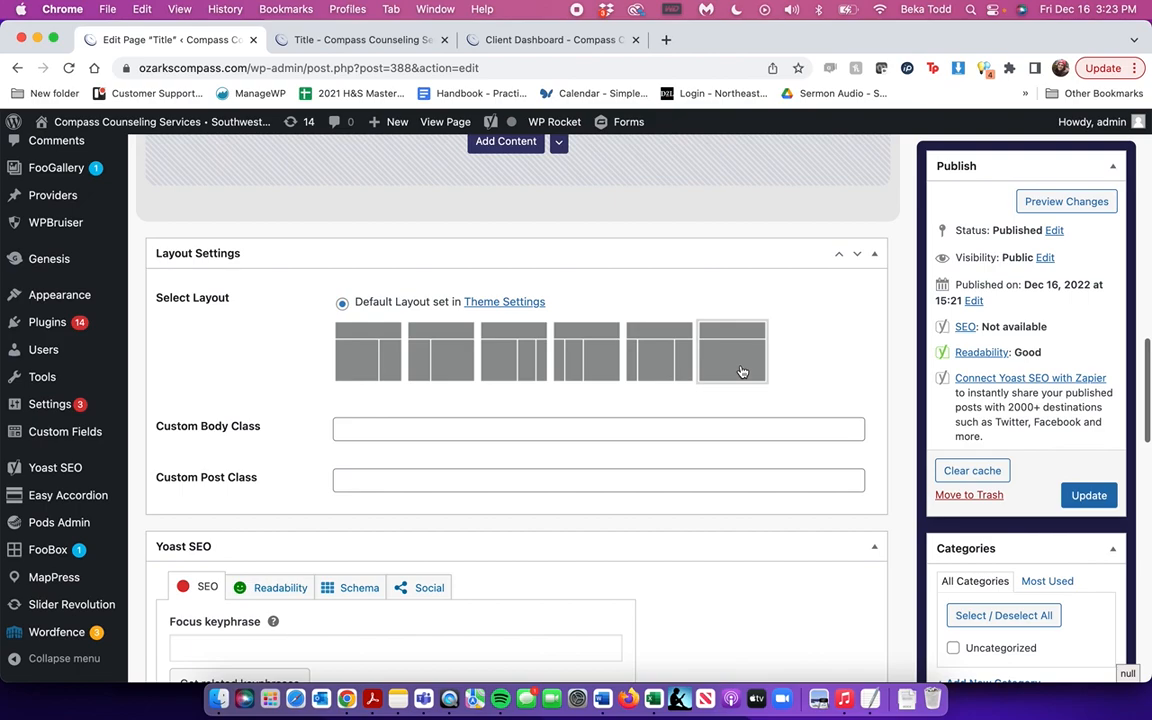
{"action": "scroll", "coordinate": [741, 365], "scroll_direction": "up", "scroll_amount": 10}
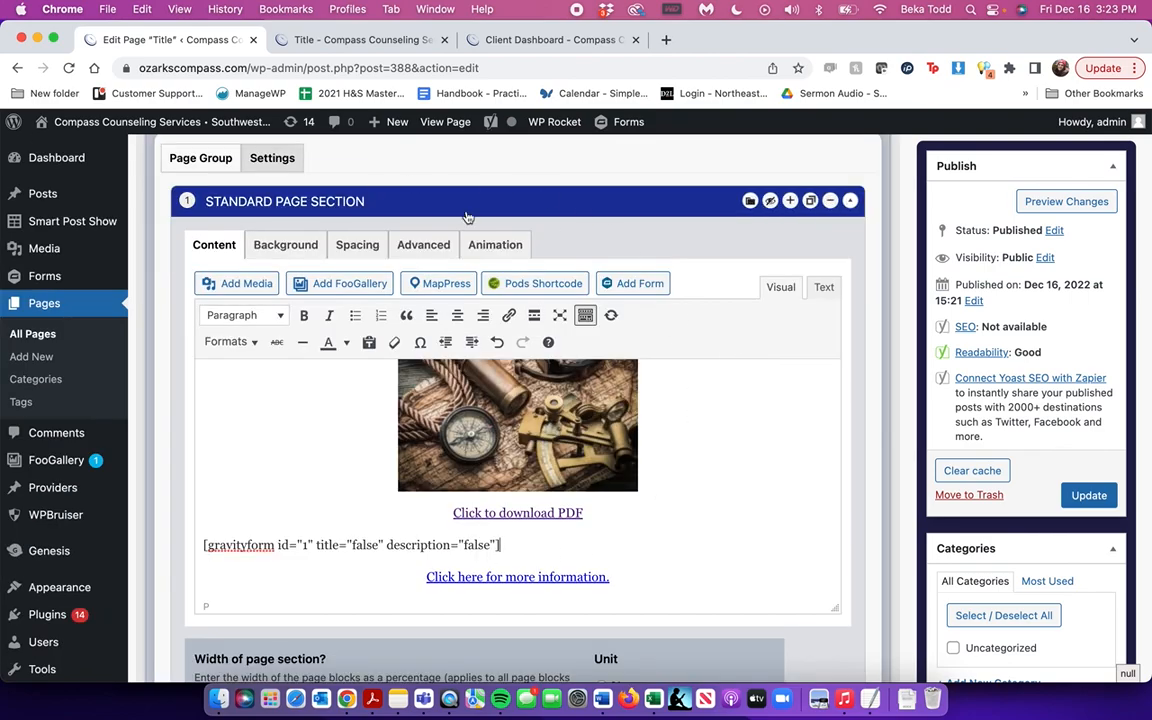
{"action": "left_click", "coordinate": [1092, 494]}
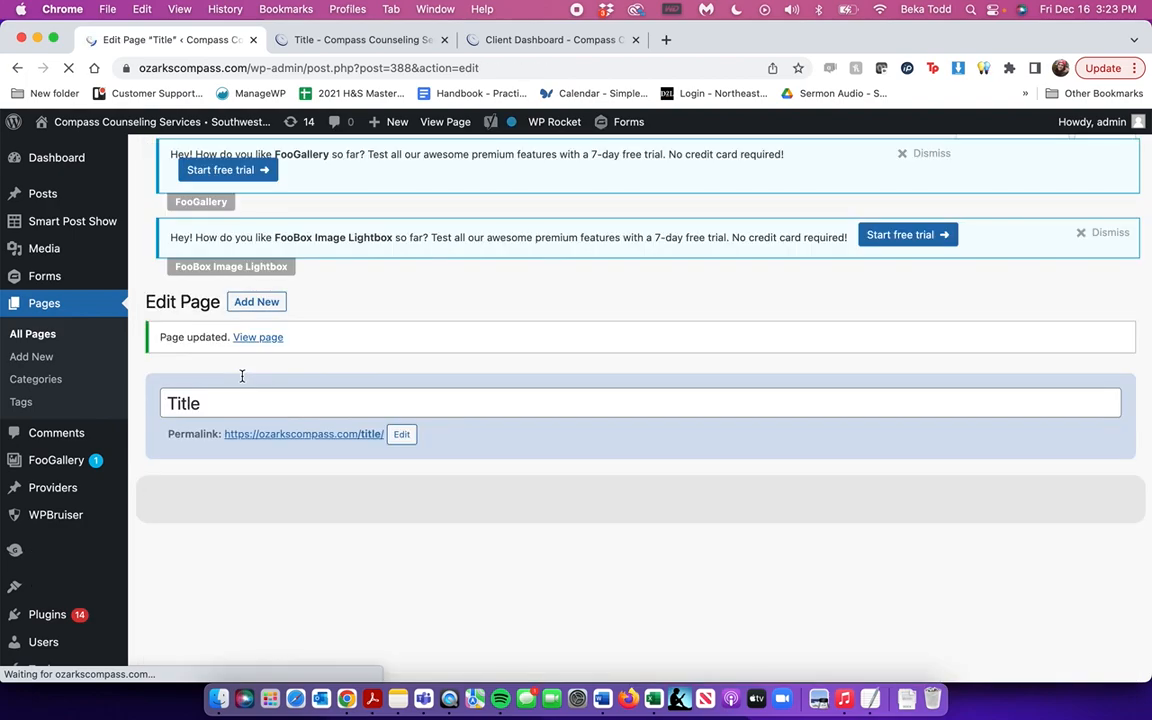
- Open the Homepage front page for editing from the list of all pages
{"action": "left_click", "coordinate": [37, 339]}
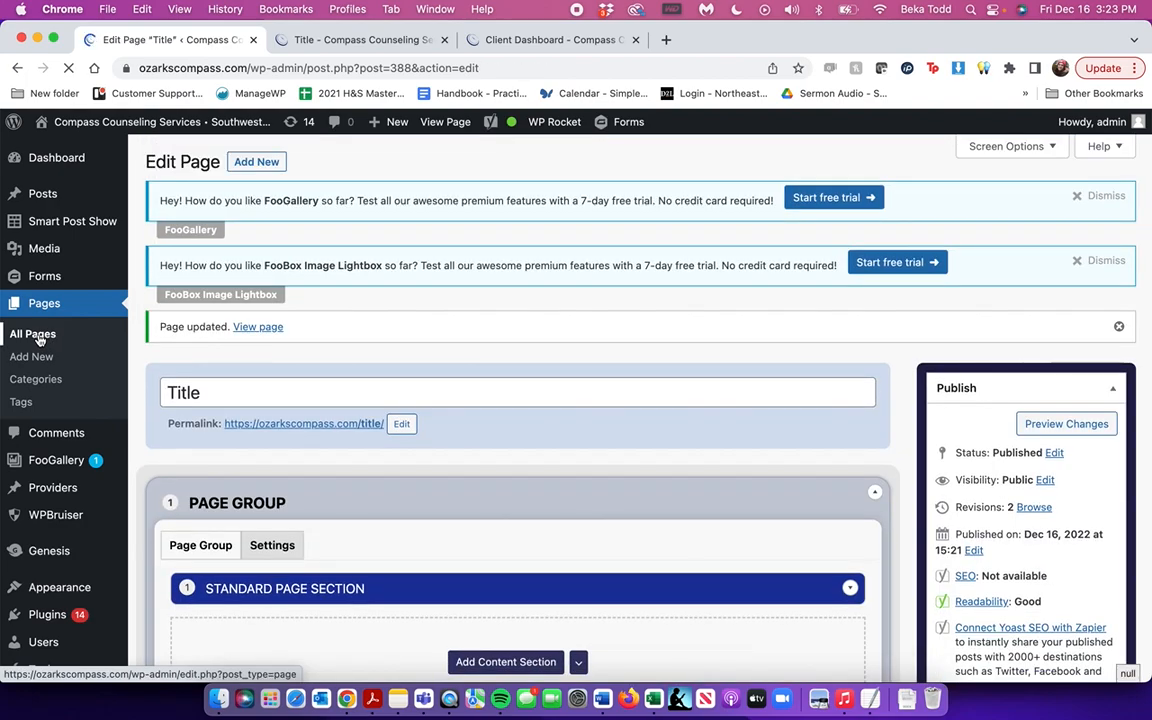
{"action": "scroll", "coordinate": [379, 487], "scroll_direction": "down", "scroll_amount": 4}
{"action": "scroll", "coordinate": [379, 487], "scroll_direction": "down", "scroll_amount": 10}
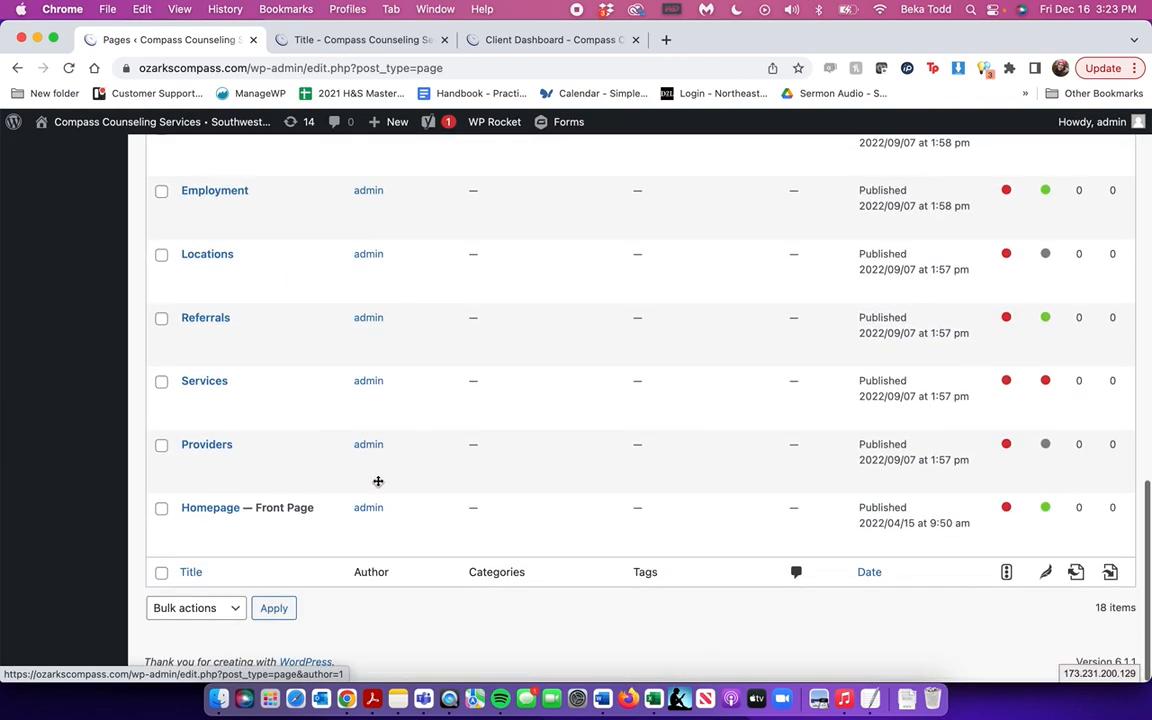
{"action": "left_click", "coordinate": [212, 513]}
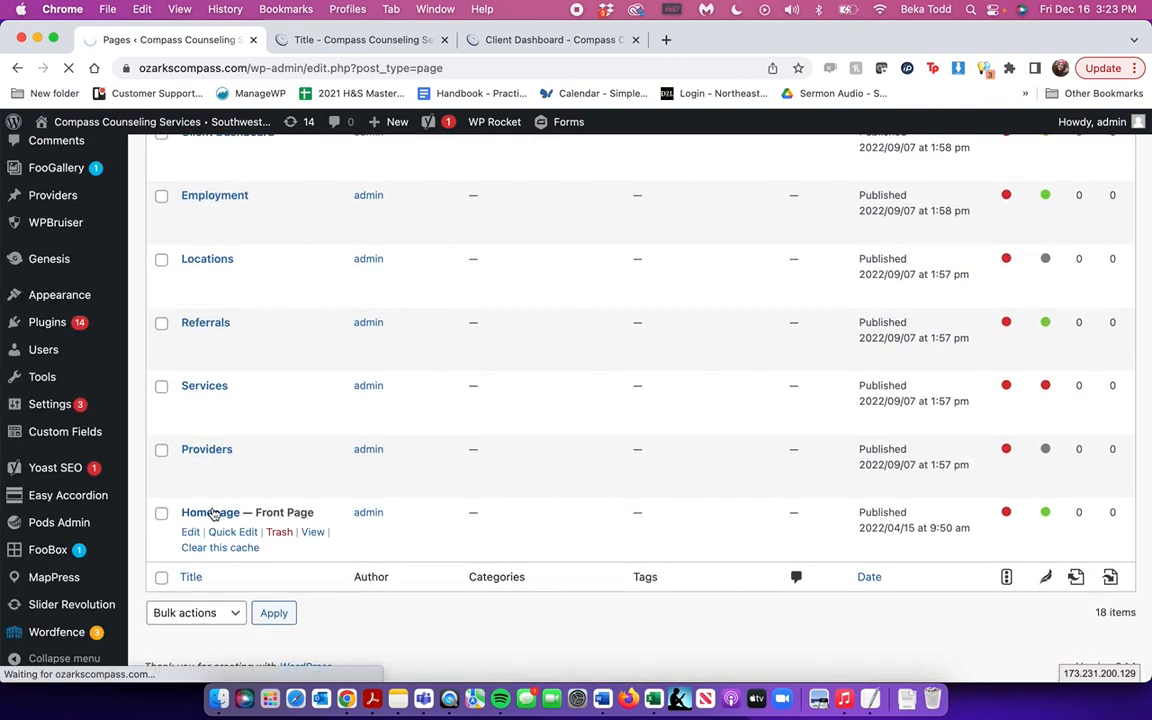
{"action": "scroll", "coordinate": [411, 532], "scroll_direction": "down", "scroll_amount": 6}
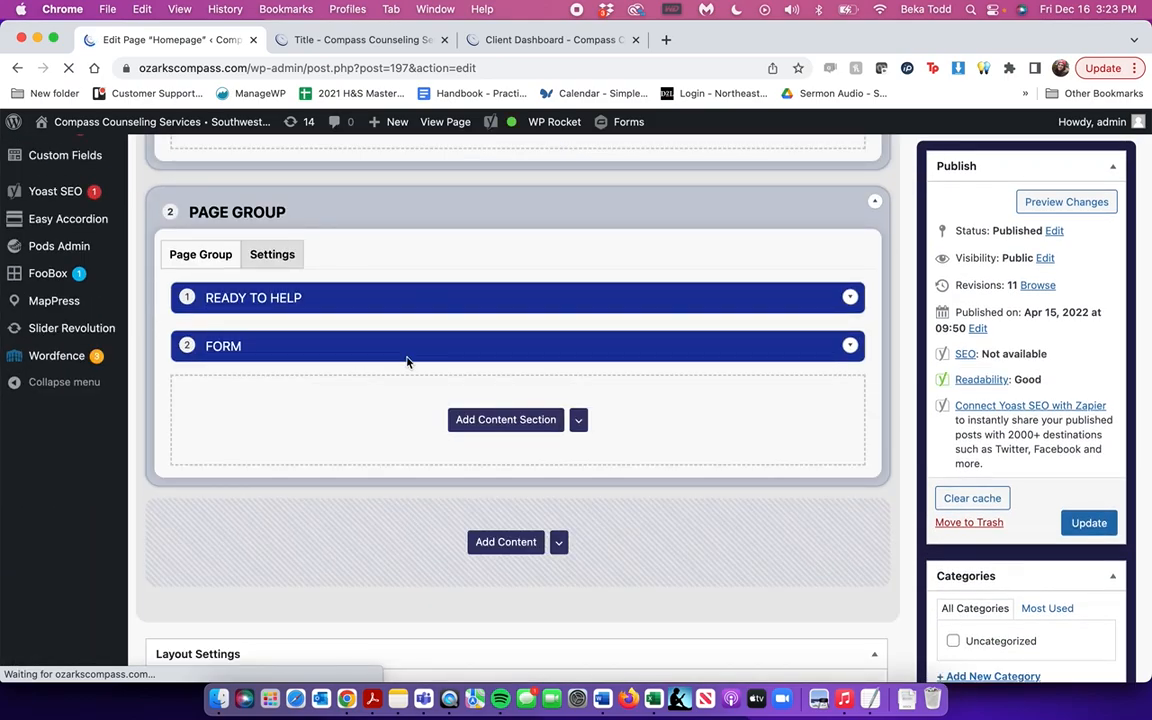
{"action": "scroll", "coordinate": [486, 535], "scroll_direction": "down", "scroll_amount": 6}
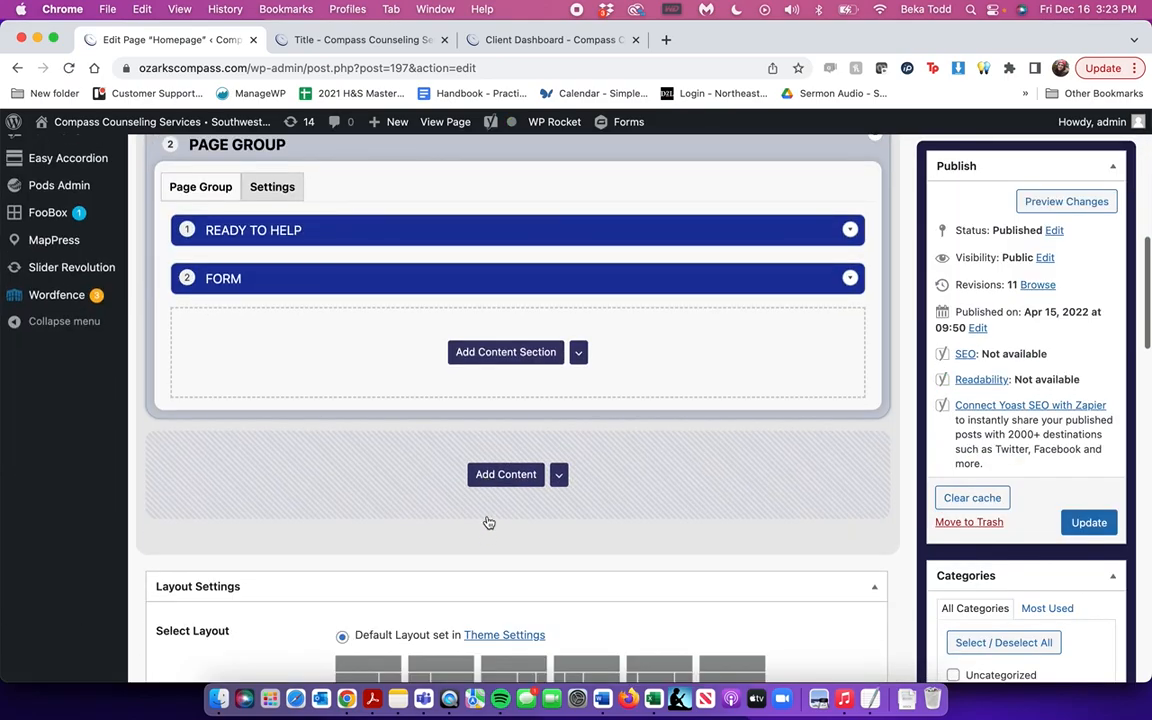
- Add a Standard Page Section to the second page group, below the Form section
{"action": "left_click", "coordinate": [540, 352]}
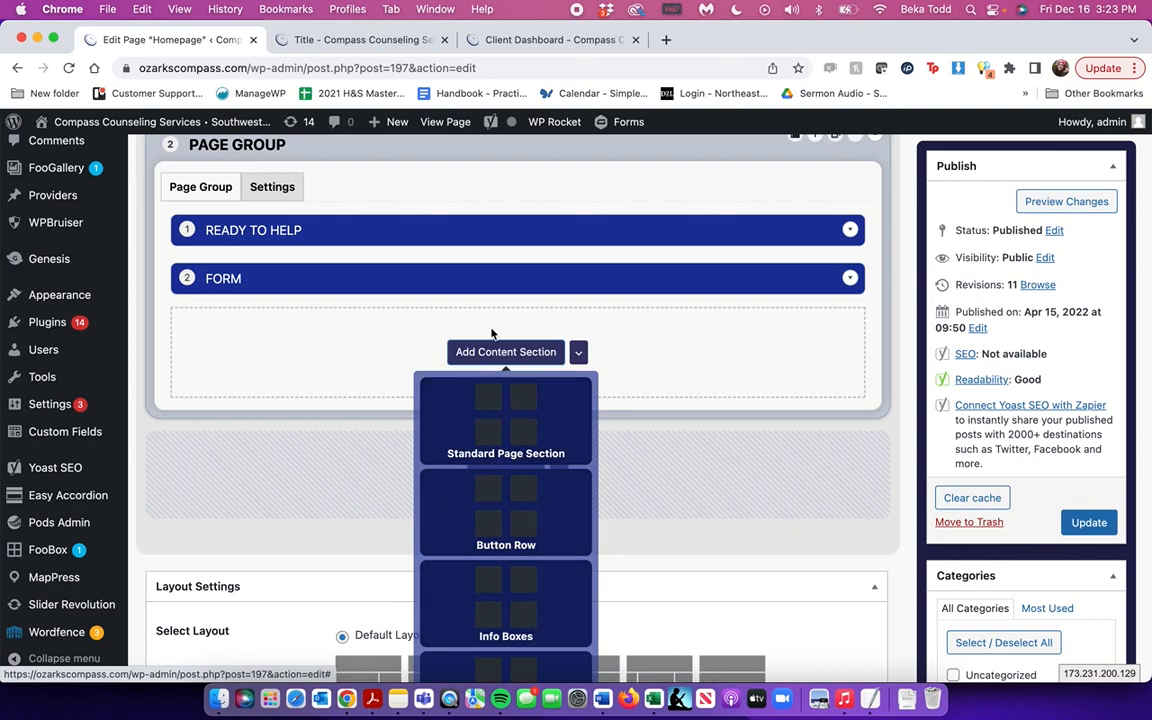
{"action": "left_click", "coordinate": [512, 409]}
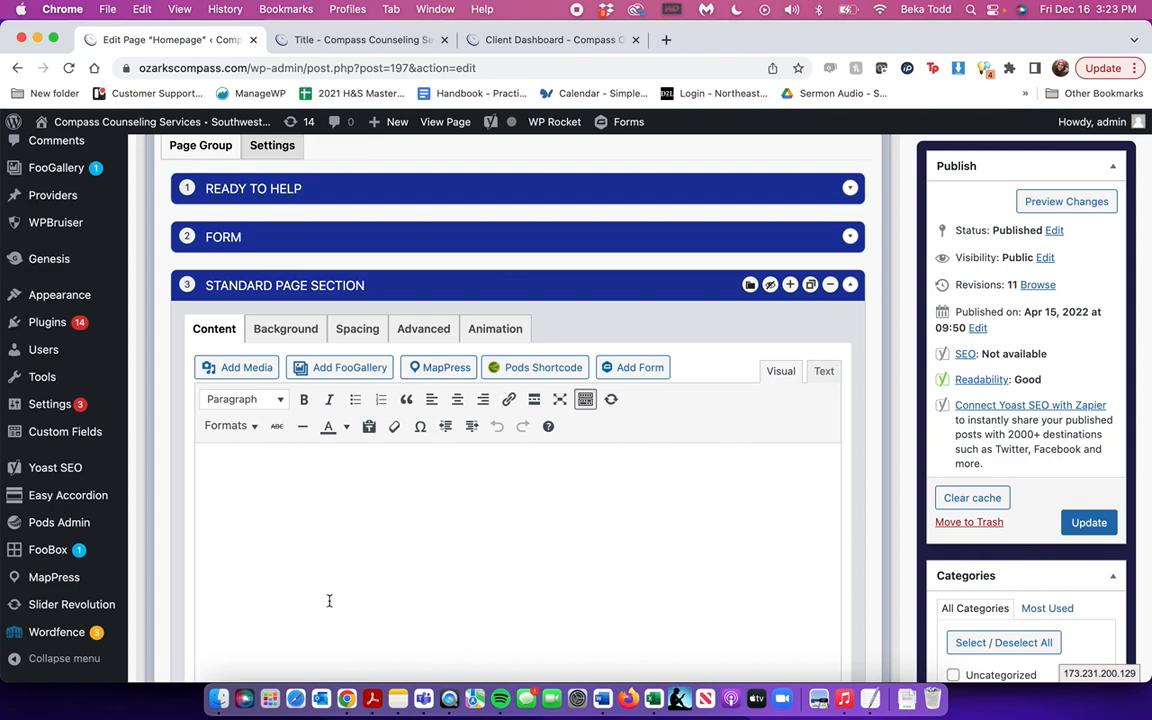
{"action": "scroll", "coordinate": [493, 512], "scroll_direction": "down", "scroll_amount": 2}
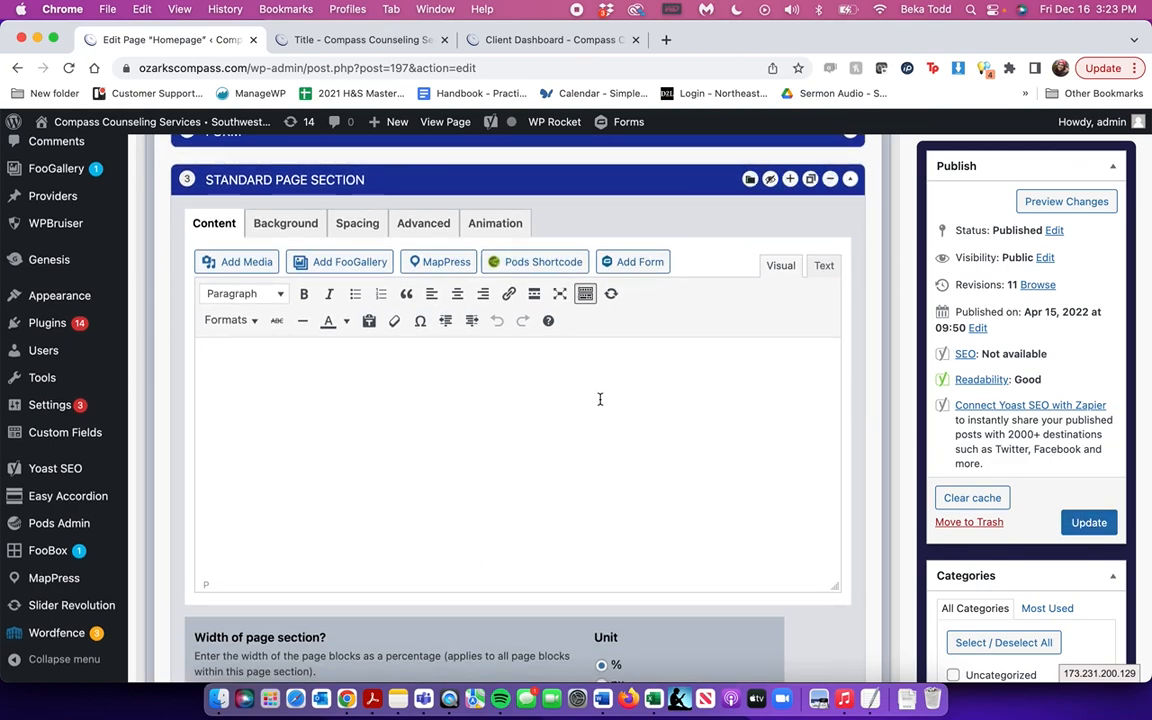
{"action": "scroll", "coordinate": [668, 255], "scroll_direction": "up", "scroll_amount": 3}
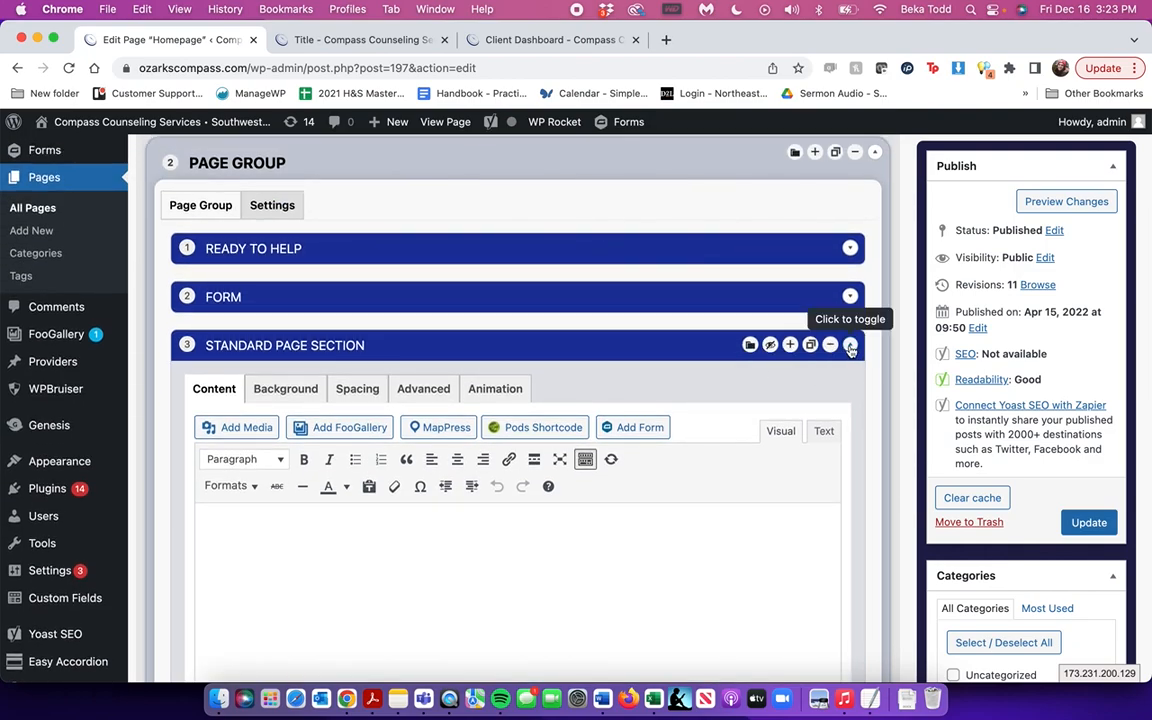
{"action": "left_click", "coordinate": [850, 344]}
{"action": "mouse_move", "coordinate": [667, 357]}
{"action": "left_mouse_down"}
{"action": "mouse_move", "coordinate": [666, 213]}
{"action": "mouse_move", "coordinate": [689, 332]}
{"action": "mouse_move", "coordinate": [676, 357]}
{"action": "left_mouse_up"}
{"action": "left_click", "coordinate": [690, 344]}
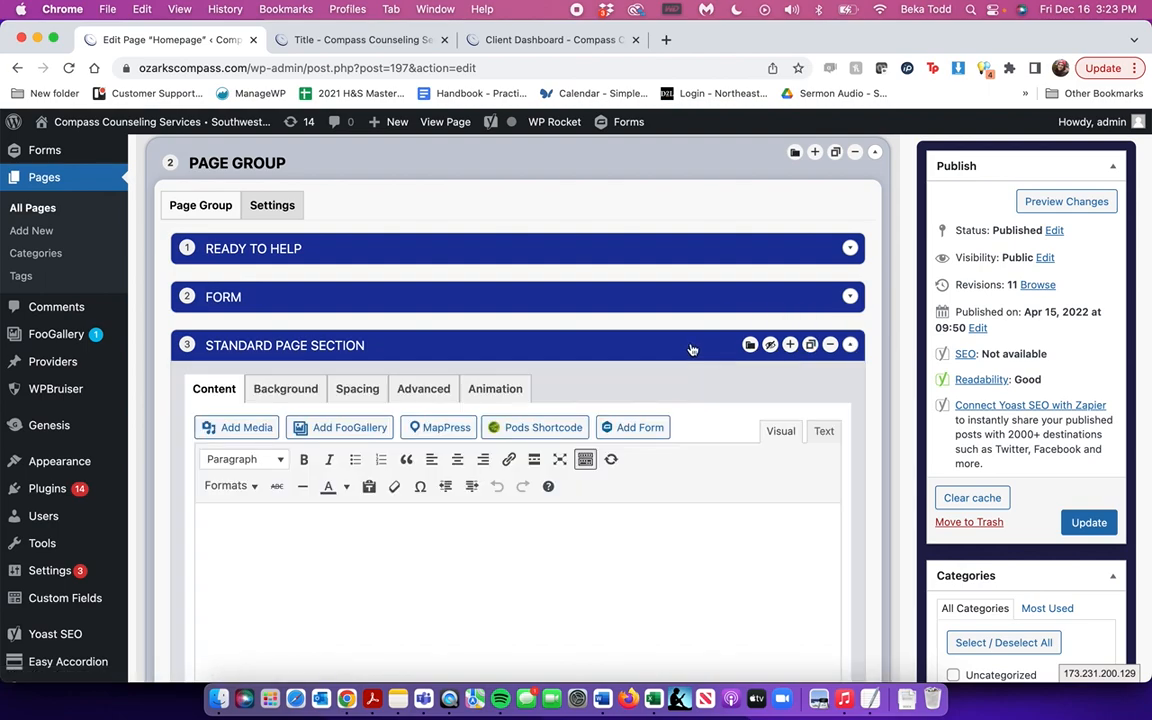
- Set the width of the added Standard Page Section to 50%
{"action": "scroll", "coordinate": [690, 343], "scroll_direction": "down", "scroll_amount": 4}
{"action": "scroll", "coordinate": [690, 343], "scroll_direction": "down", "scroll_amount": 3}
{"action": "left_click", "coordinate": [397, 348]}
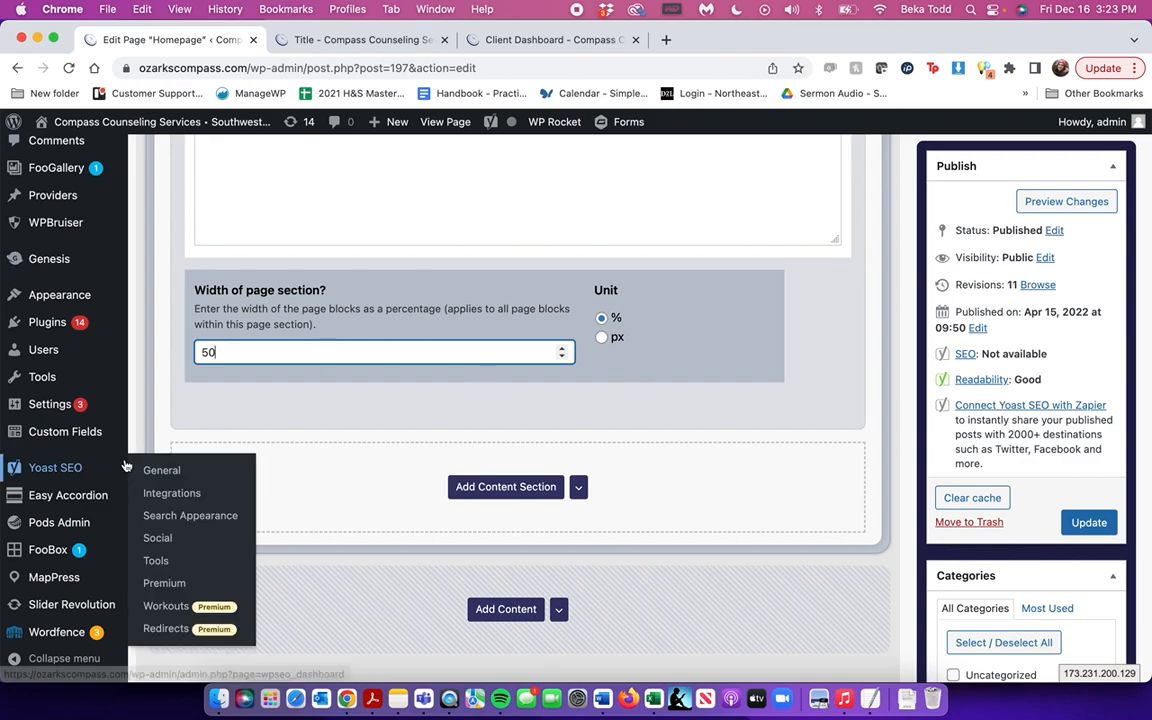
- Expand the Form section in the second page group and examine its content and width settings
{"action": "scroll", "coordinate": [300, 310], "scroll_direction": "up", "scroll_amount": 10}
{"action": "scroll", "coordinate": [333, 360], "scroll_direction": "down", "scroll_amount": 2}
{"action": "left_click", "coordinate": [339, 410]}
{"action": "scroll", "coordinate": [337, 414], "scroll_direction": "down", "scroll_amount": 4}
{"action": "scroll", "coordinate": [416, 375], "scroll_direction": "down", "scroll_amount": 5}
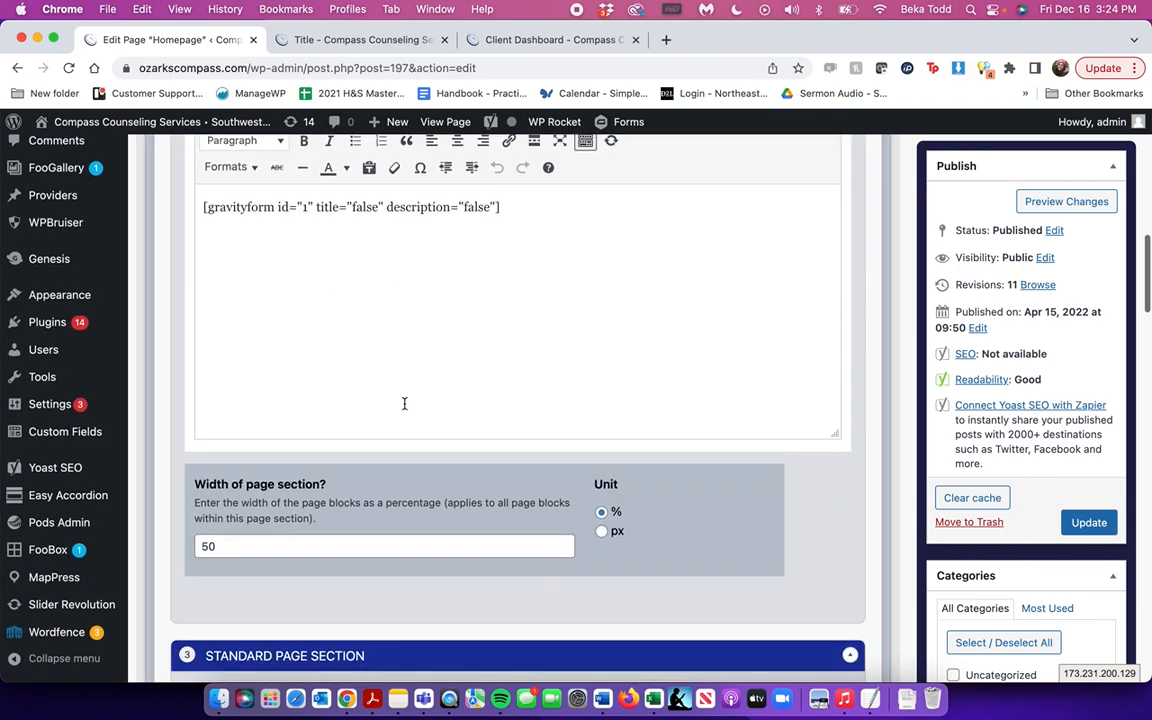
- Open the live homepage and compare its contact text and form layout with the page editor
{"action": "left_click", "coordinate": [297, 40]}
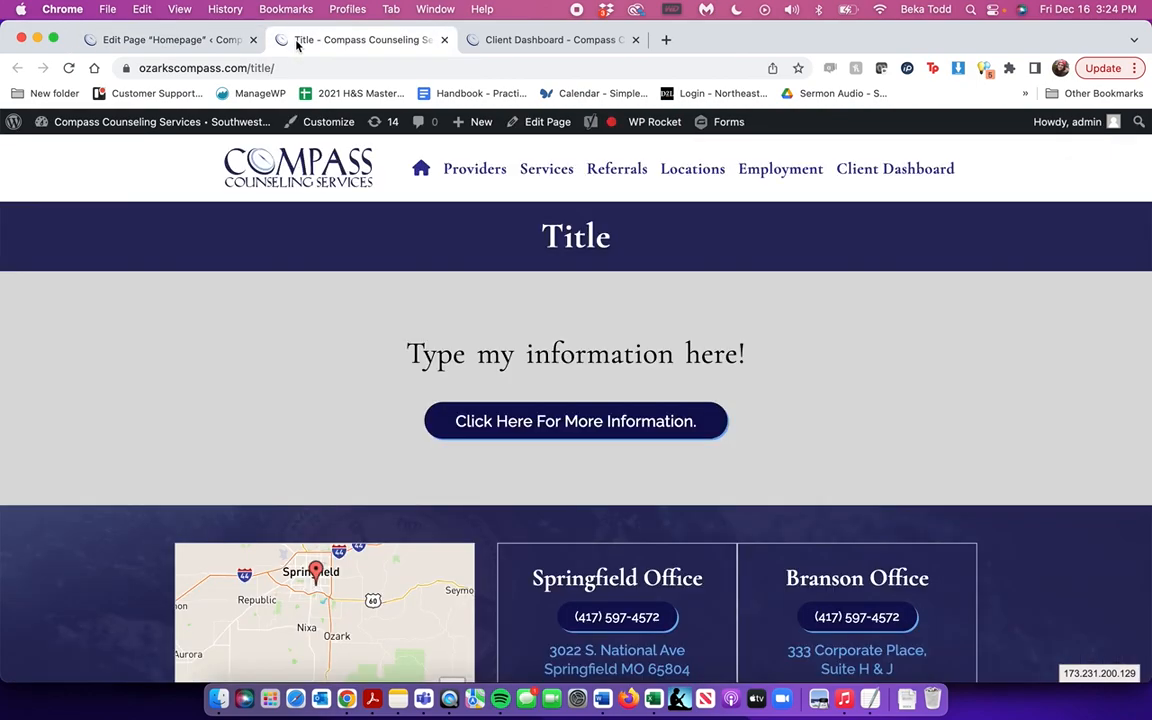
{"action": "left_click", "coordinate": [315, 173]}
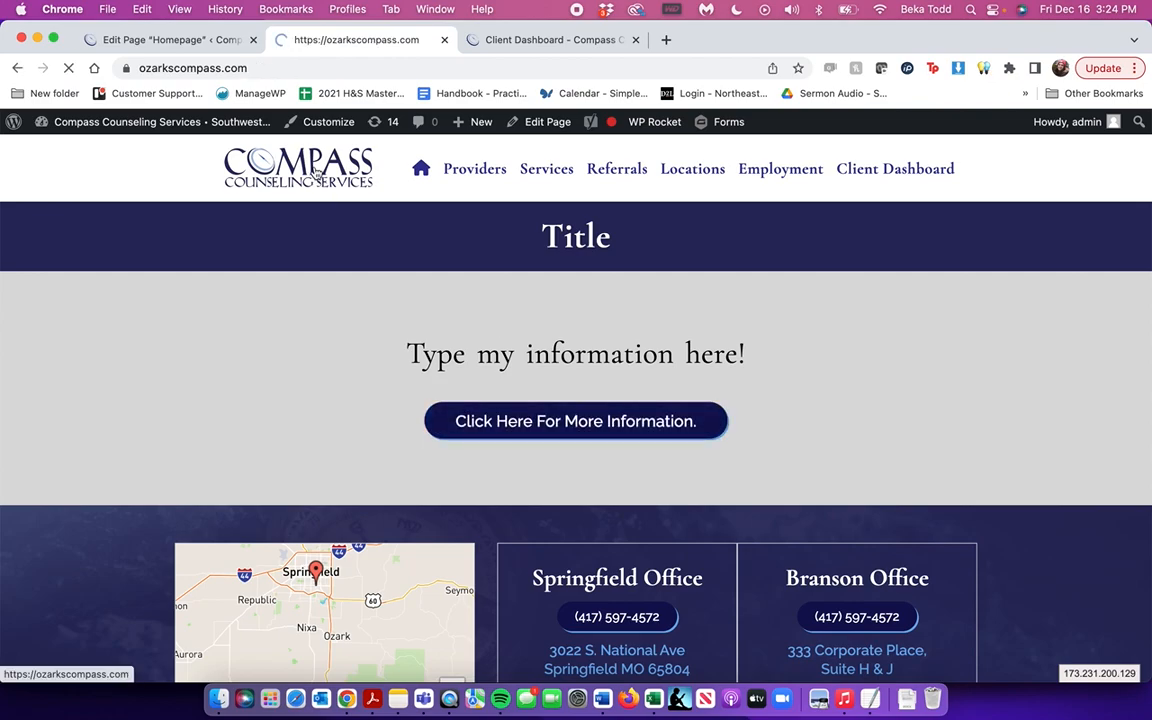
{"action": "scroll", "coordinate": [432, 390], "scroll_direction": "down", "scroll_amount": 10}
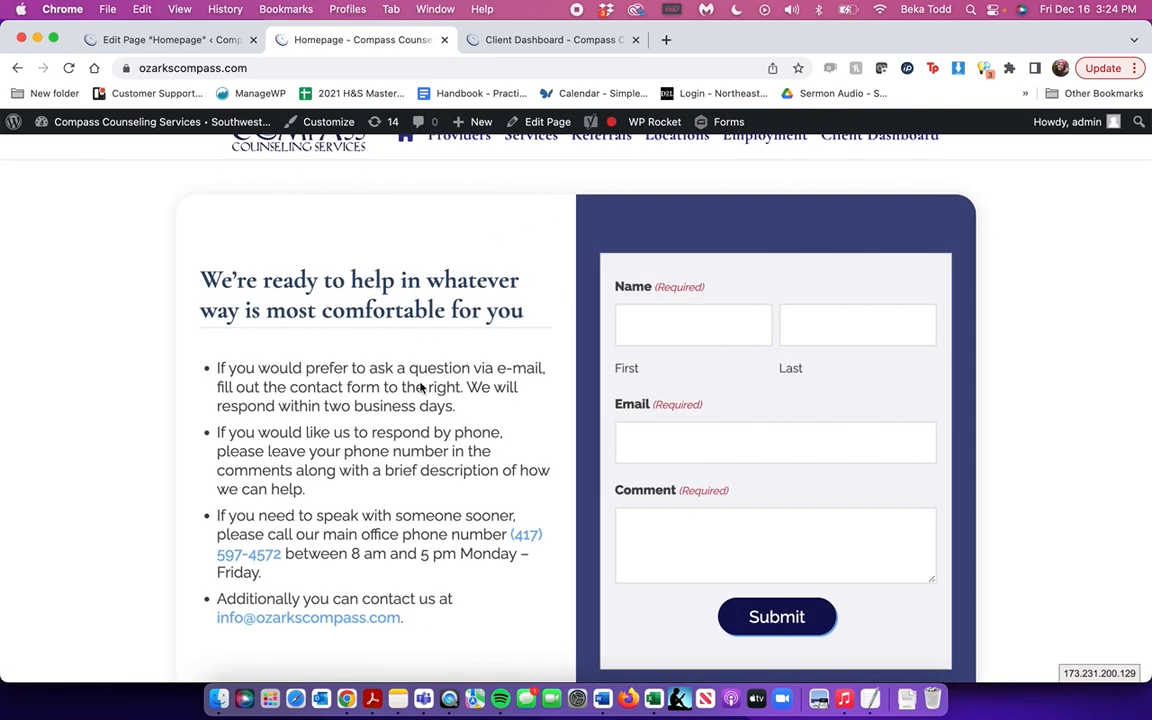
{"action": "left_click", "coordinate": [170, 40]}
{"action": "left_click", "coordinate": [362, 42]}
{"action": "left_click", "coordinate": [200, 40]}
- Delete the empty Standard Page Section from the second page group
{"action": "scroll", "coordinate": [578, 370], "scroll_direction": "up", "scroll_amount": 3}
{"action": "scroll", "coordinate": [576, 361], "scroll_direction": "up", "scroll_amount": 2}
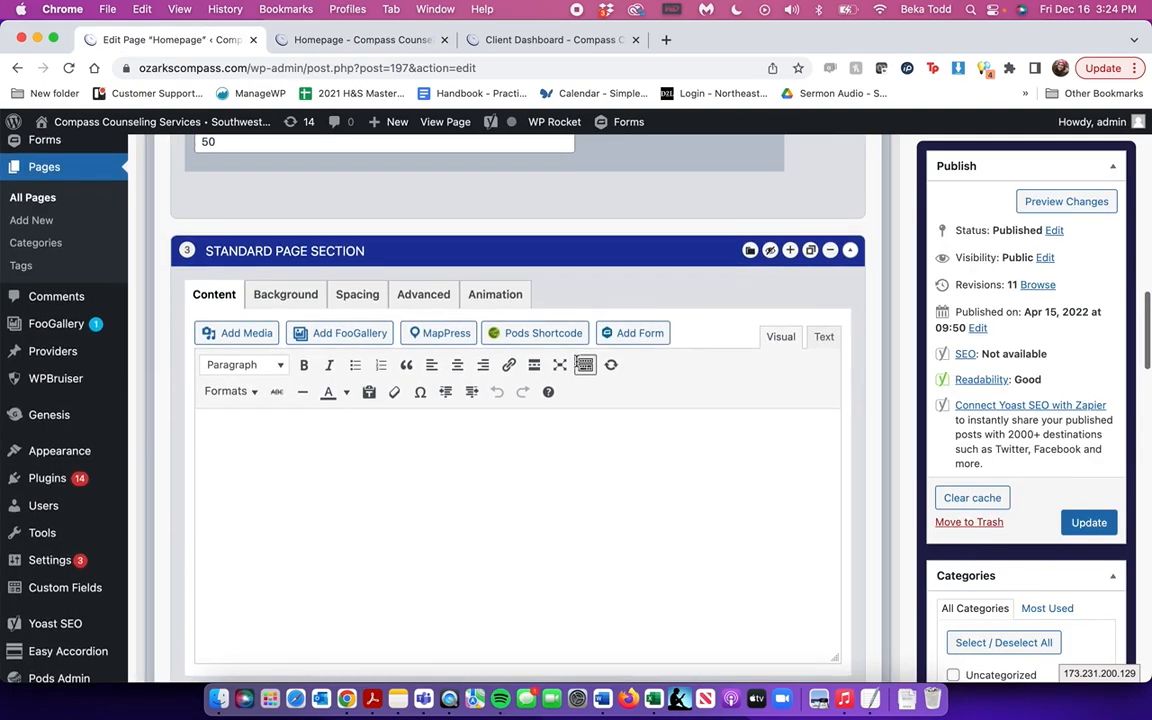
{"action": "left_click", "coordinate": [833, 251]}
{"action": "left_click", "coordinate": [838, 226]}
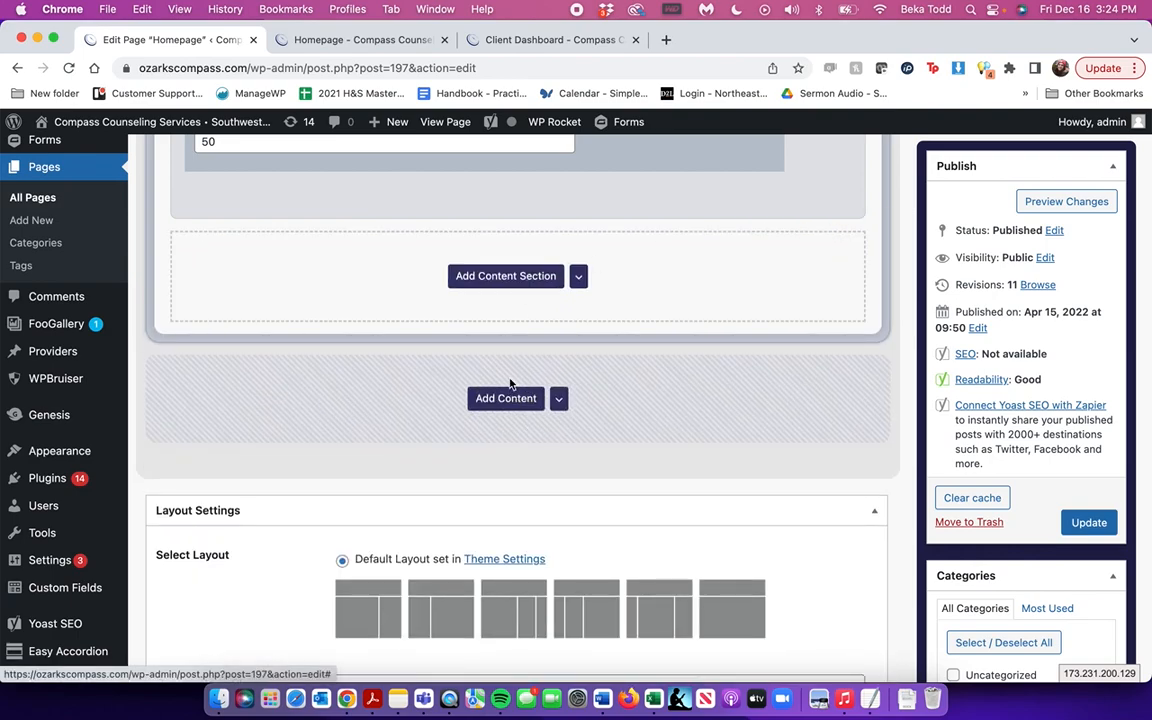
- Add a new page group below the second page group on the Homepage
{"action": "scroll", "coordinate": [521, 285], "scroll_direction": "up", "scroll_amount": 10}
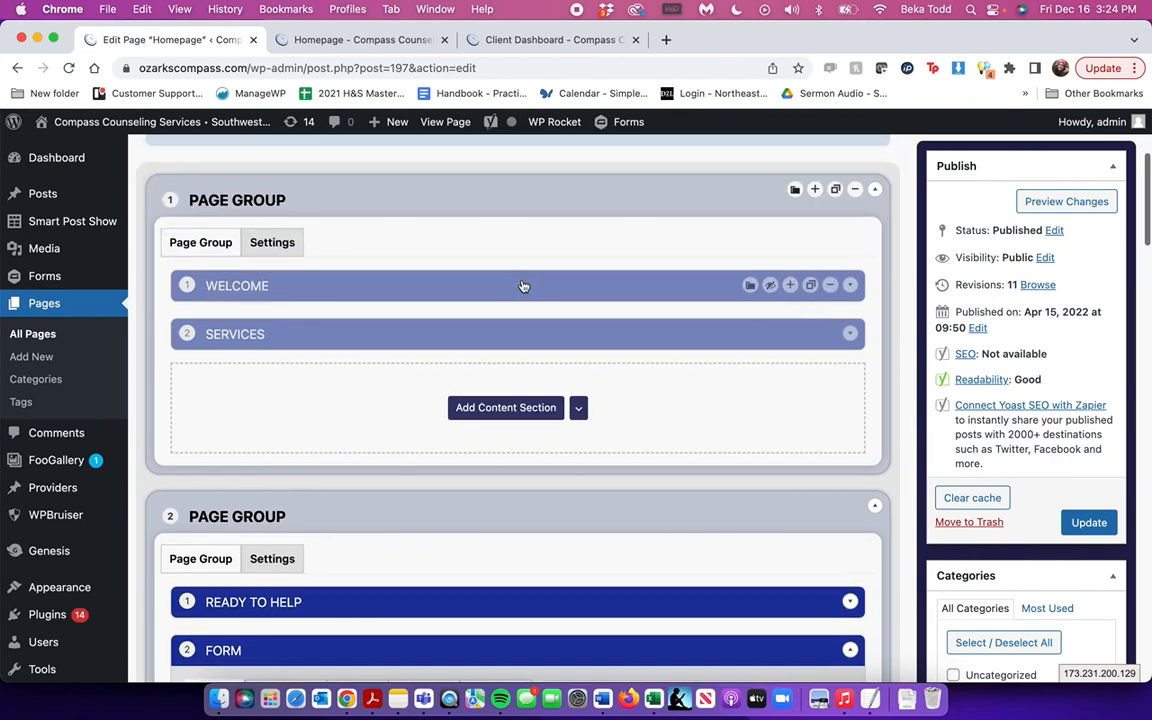
{"action": "scroll", "coordinate": [358, 468], "scroll_direction": "down", "scroll_amount": 10}
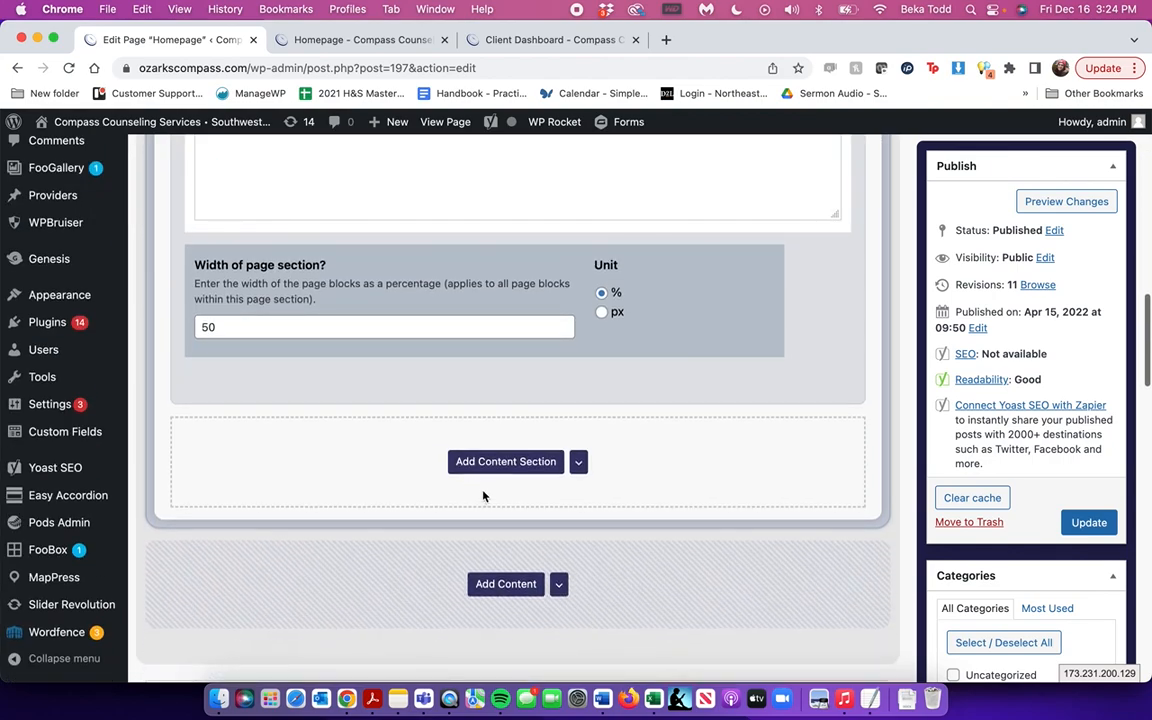
{"action": "left_click", "coordinate": [506, 584]}
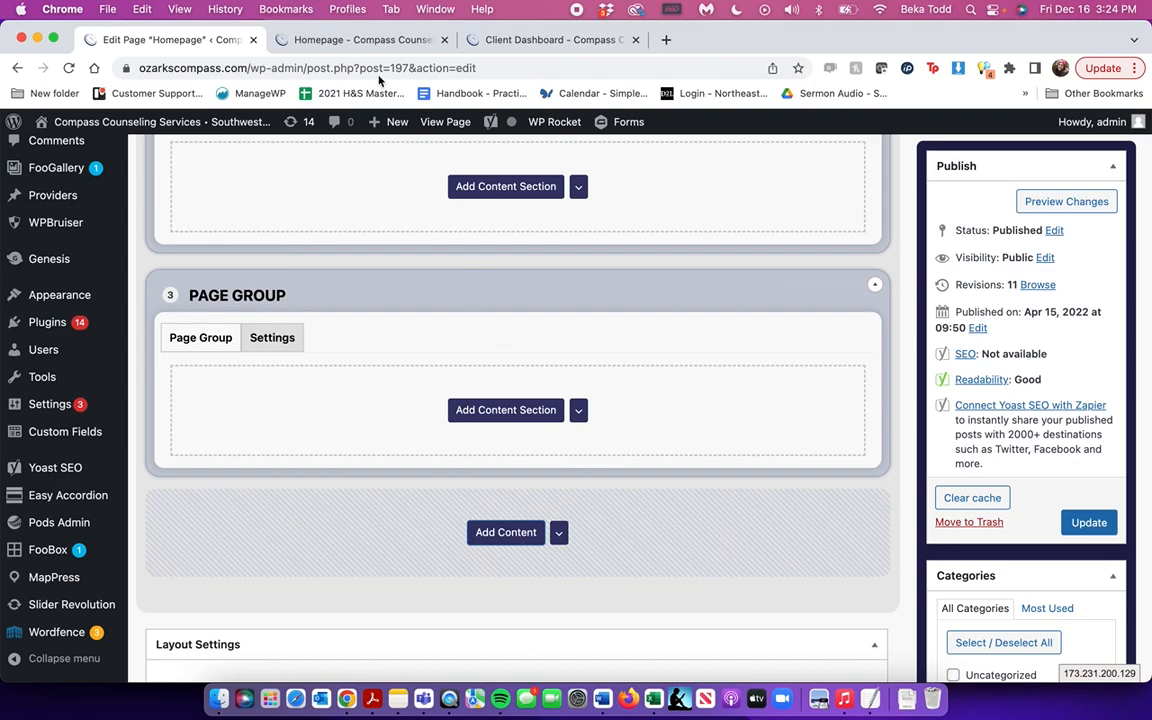
- Check on the live homepage how the contact block spans the page, and return to the page editor
{"action": "left_click", "coordinate": [349, 44]}
{"action": "scroll", "coordinate": [643, 309], "scroll_direction": "up", "scroll_amount": 3}
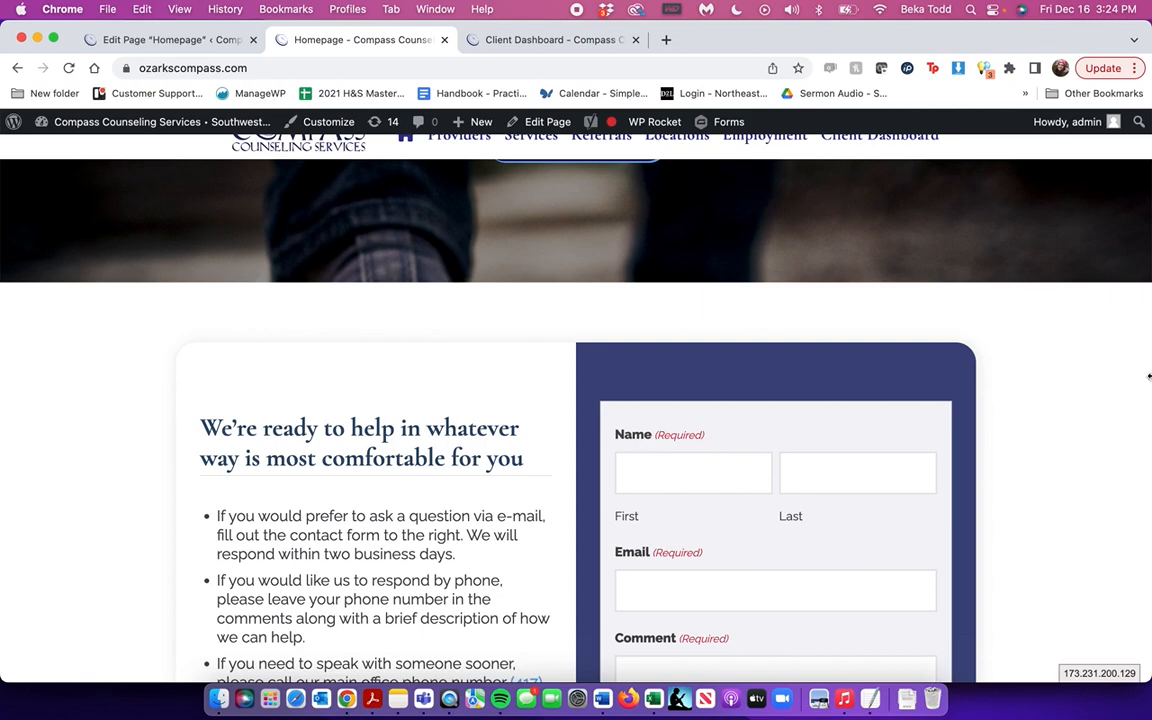
{"action": "scroll", "coordinate": [1108, 510], "scroll_direction": "down", "scroll_amount": 3}
{"action": "left_click", "coordinate": [172, 42]}
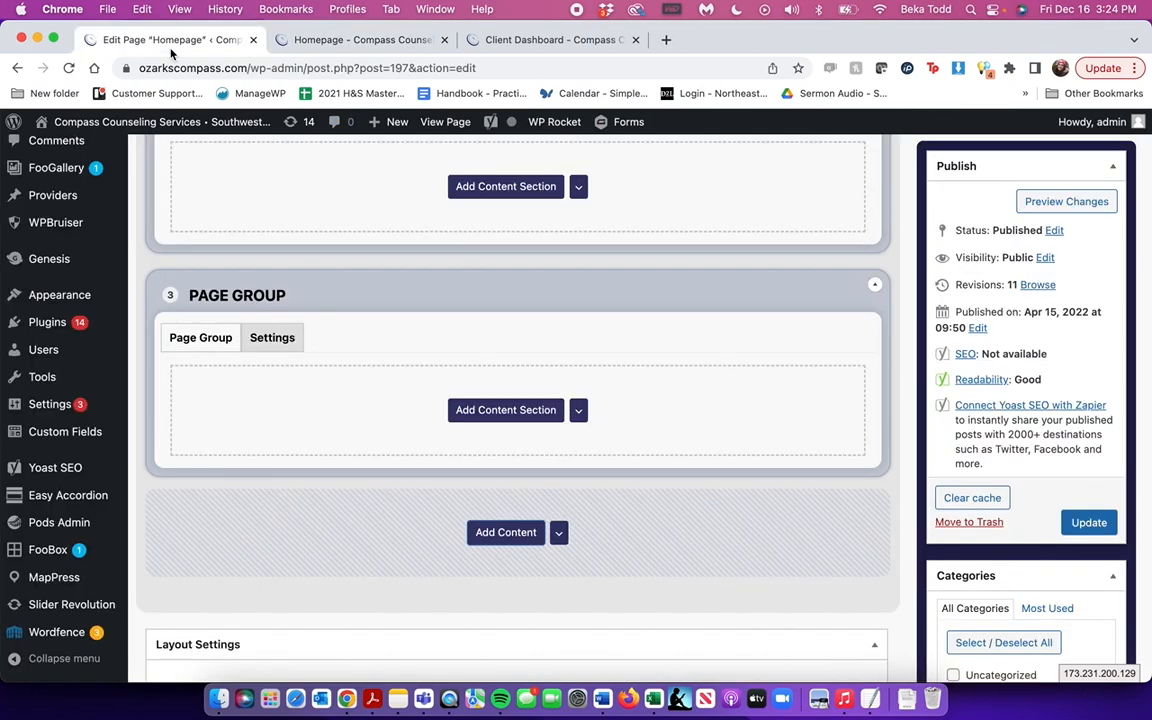
- Add a Standard Page Section to the third page group with the text "Here's some more info!"
{"action": "scroll", "coordinate": [417, 360], "scroll_direction": "up", "scroll_amount": 4}
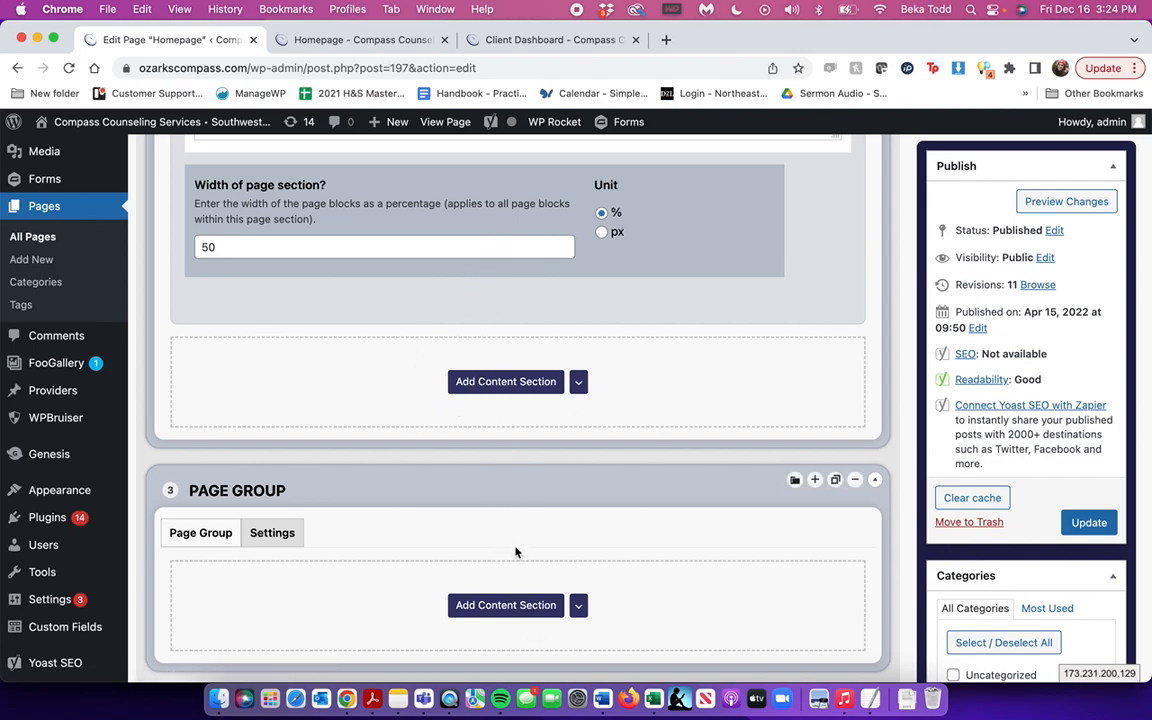
{"action": "left_click", "coordinate": [518, 607]}
{"action": "left_click", "coordinate": [491, 180]}
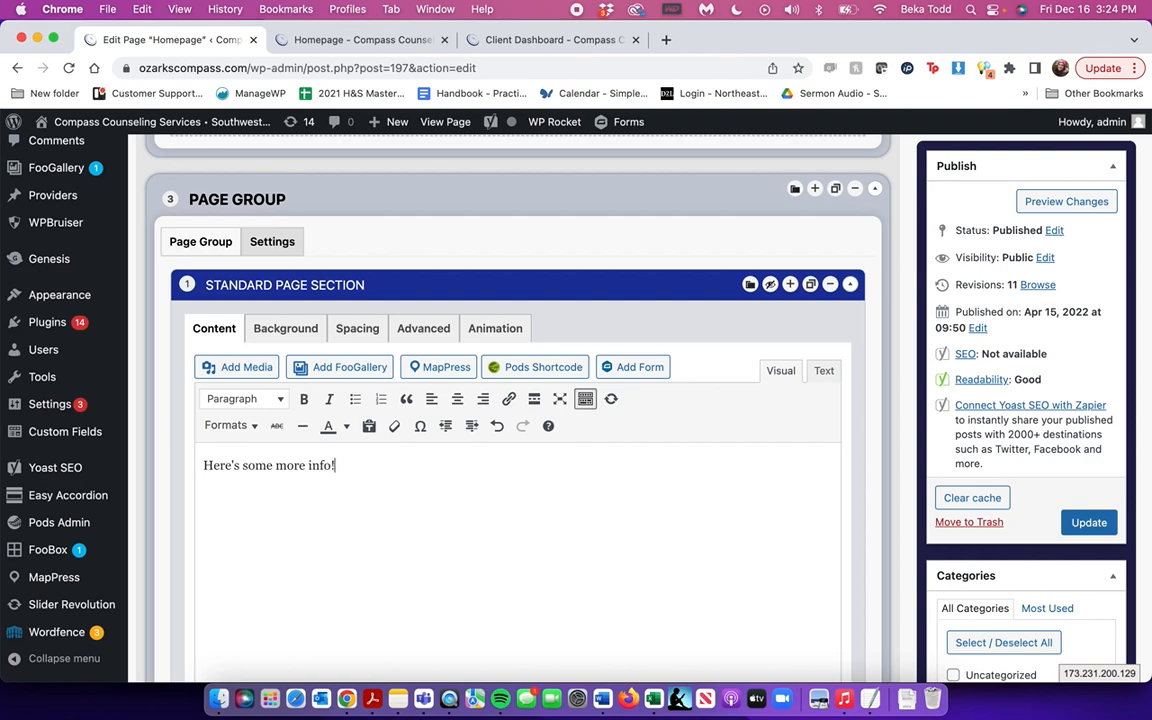
- Format the "Here's some more info!" text as a centered Heading 2 and update the page
{"action": "key", "text": "super+a"}
{"action": "left_click", "coordinate": [261, 400]}
{"action": "left_click", "coordinate": [258, 489]}
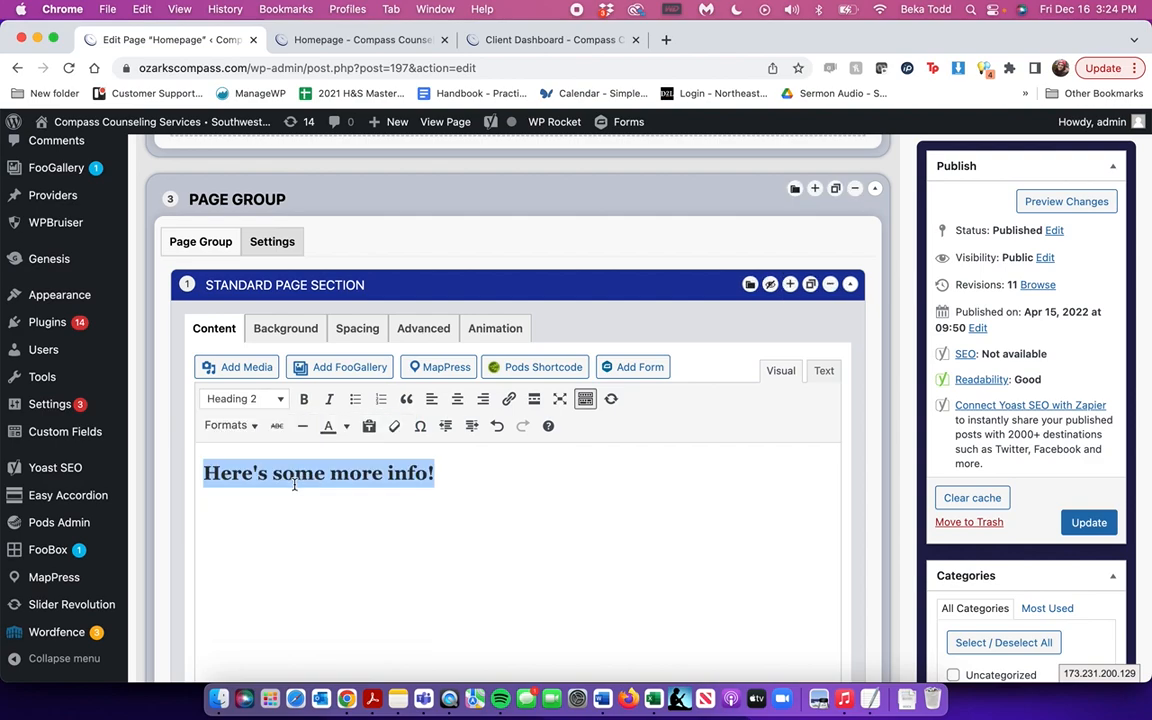
{"action": "left_click", "coordinate": [457, 399]}
{"action": "left_click", "coordinate": [1089, 522]}
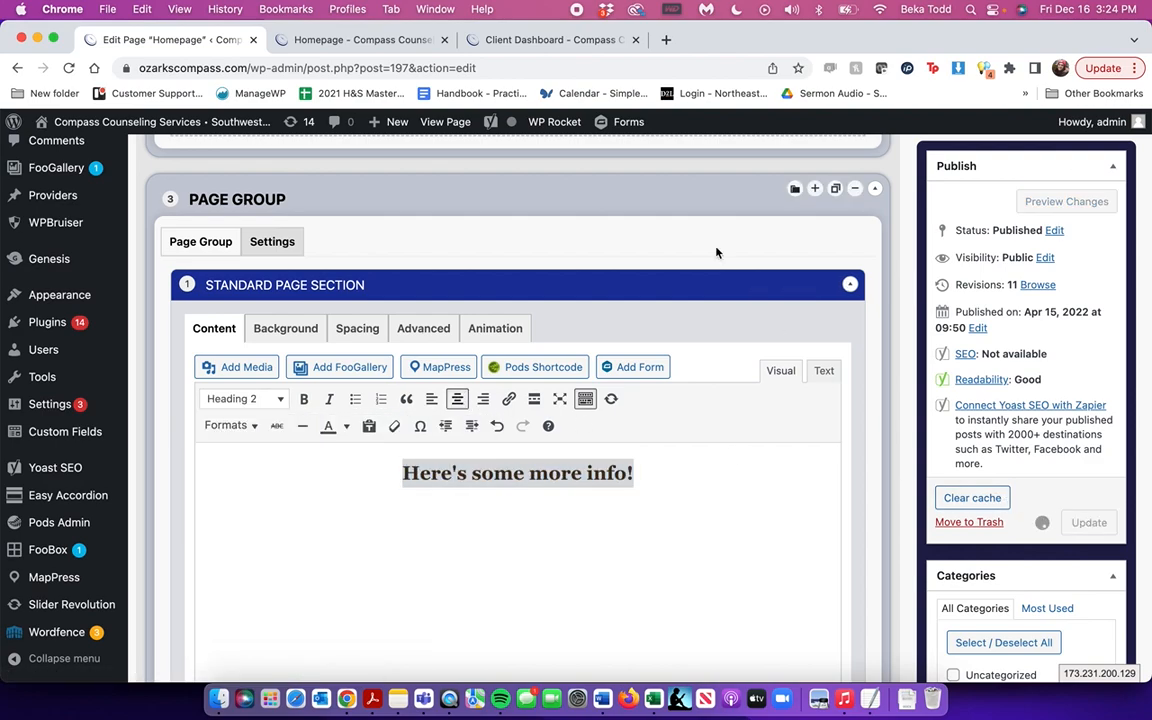
- Reload the live homepage once the update is saved and check the heading below the contact form
{"action": "left_click", "coordinate": [350, 40]}
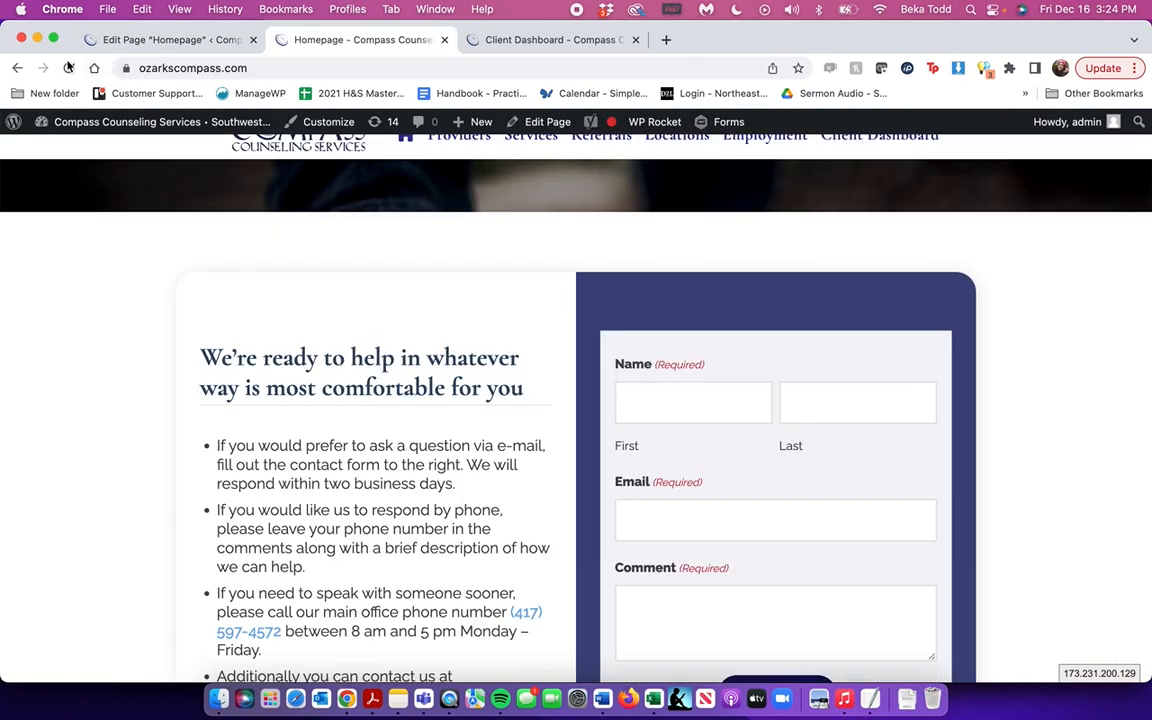
{"action": "left_click", "coordinate": [160, 40]}
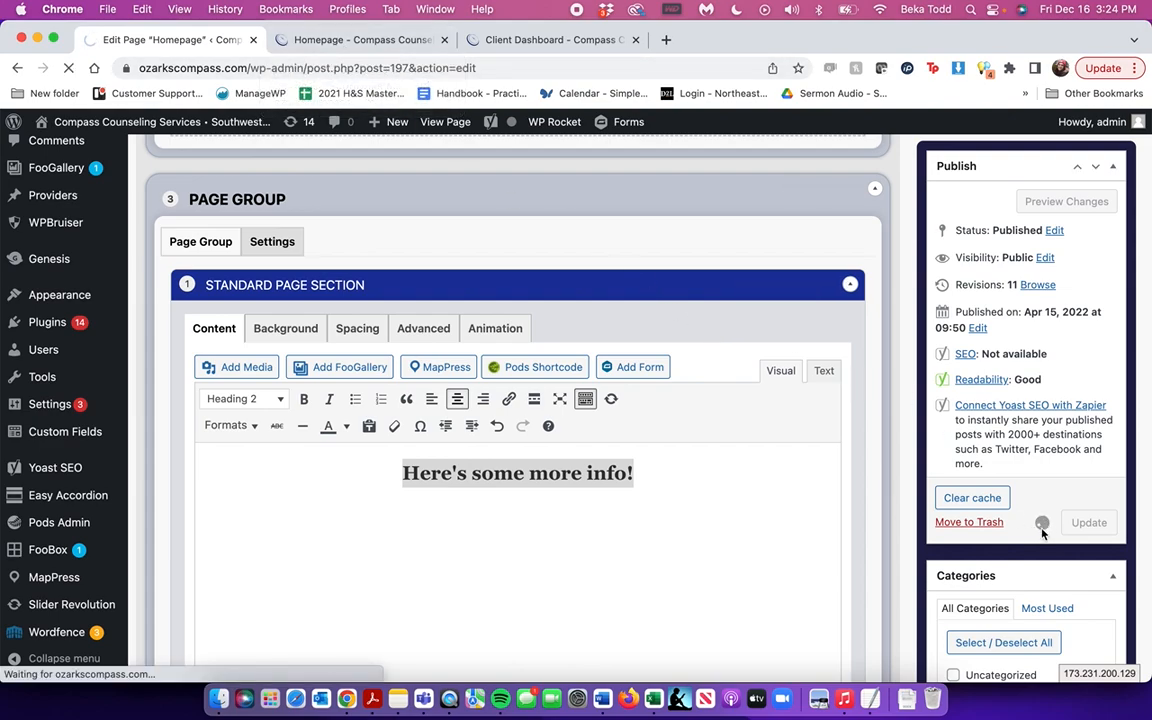
{"action": "left_click", "coordinate": [317, 42]}
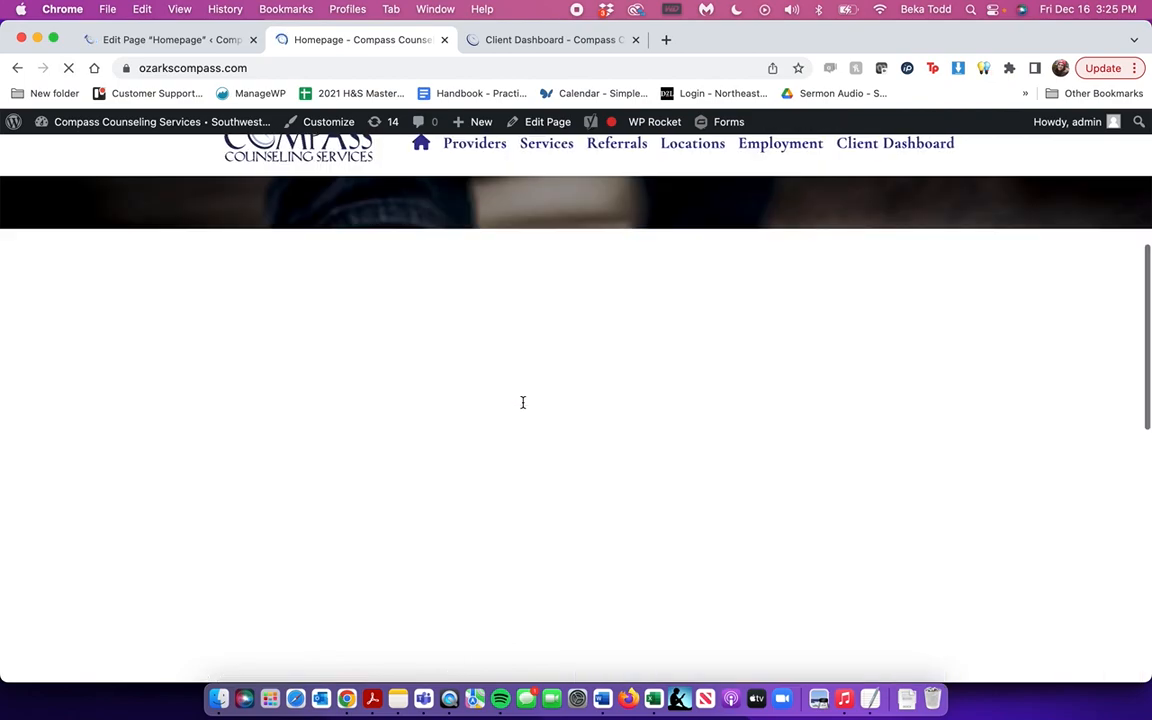
{"action": "scroll", "coordinate": [522, 404], "scroll_direction": "down", "scroll_amount": 3}
{"action": "scroll", "coordinate": [522, 404], "scroll_direction": "down", "scroll_amount": 3}
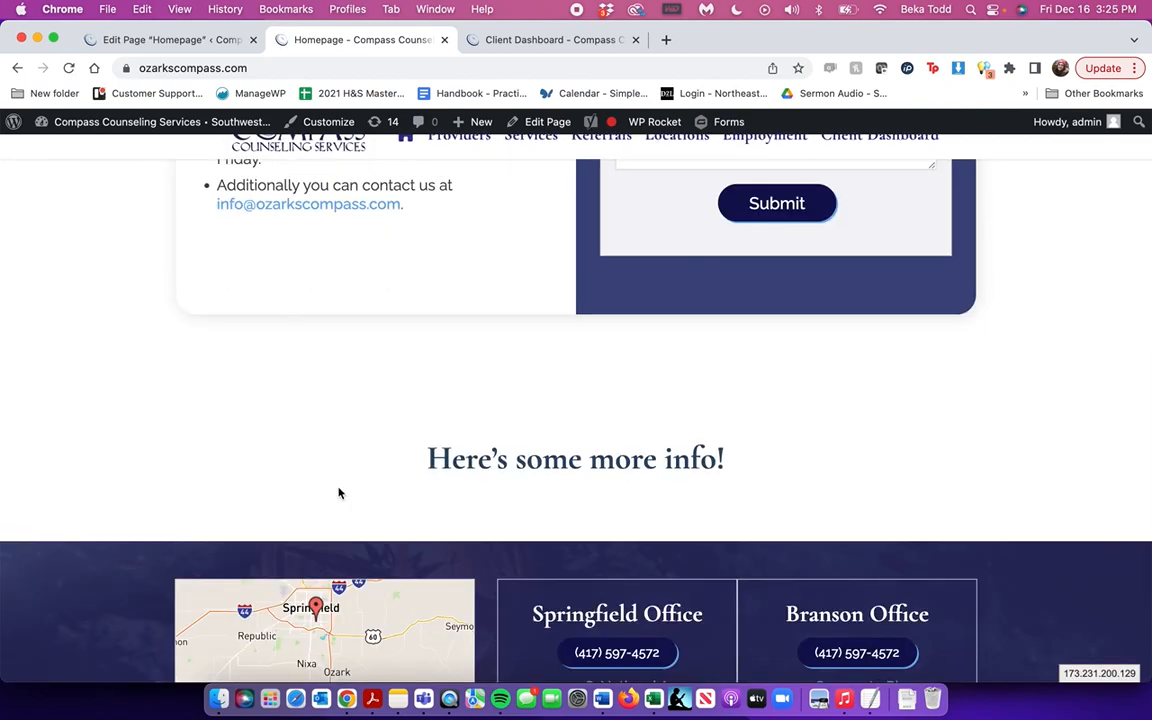
- Give the Standard Page Section in the third page group a light gray background color and update the page
{"action": "left_click", "coordinate": [165, 40]}
{"action": "scroll", "coordinate": [437, 404], "scroll_direction": "down", "scroll_amount": 10}
{"action": "scroll", "coordinate": [437, 404], "scroll_direction": "down", "scroll_amount": 4}
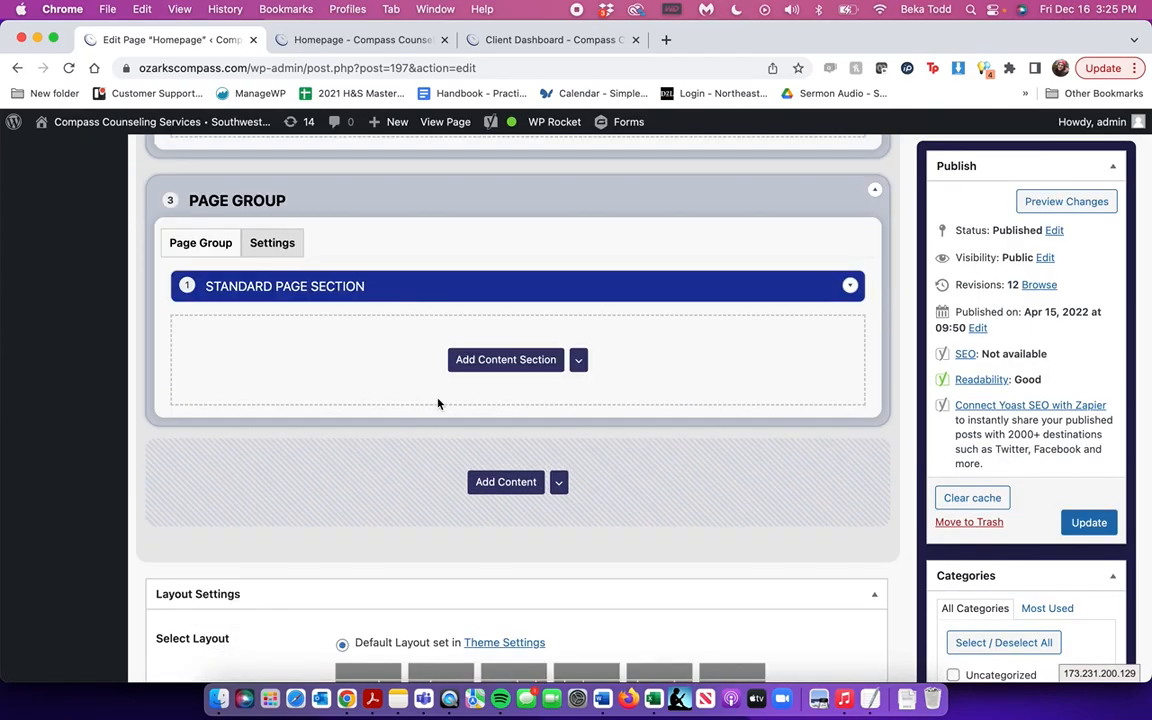
{"action": "scroll", "coordinate": [432, 278], "scroll_direction": "up", "scroll_amount": 1}
{"action": "left_click", "coordinate": [424, 350]}
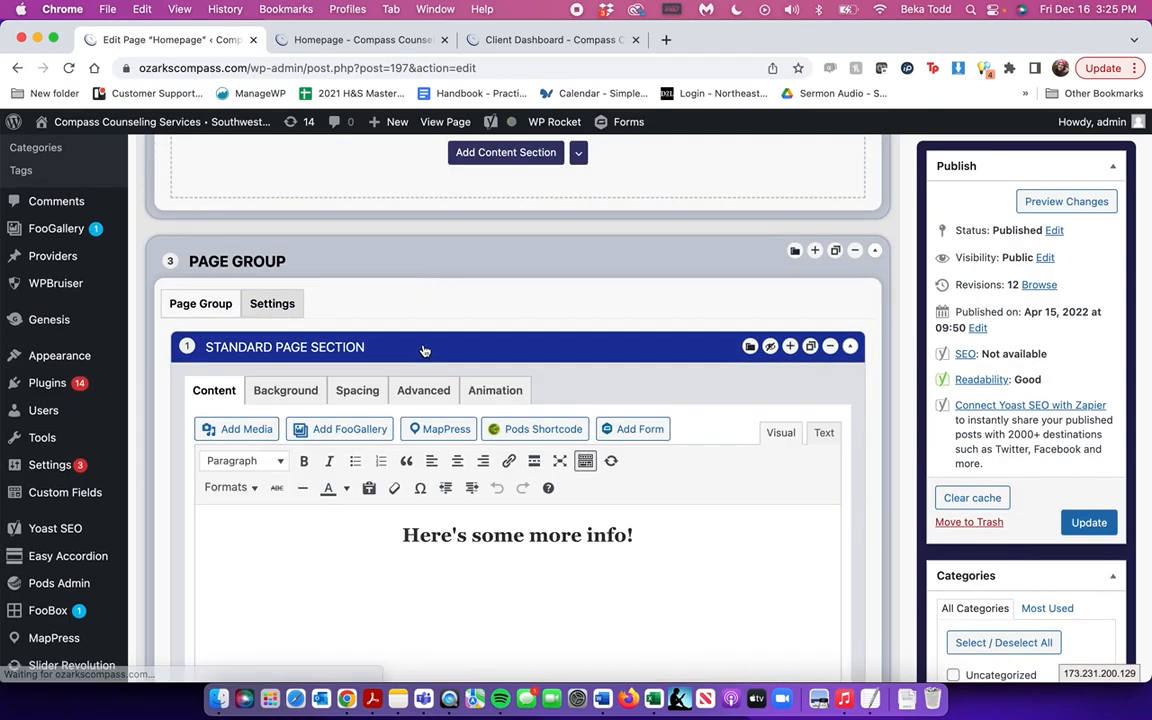
{"action": "left_click", "coordinate": [297, 401]}
{"action": "scroll", "coordinate": [327, 503], "scroll_direction": "down", "scroll_amount": 4}
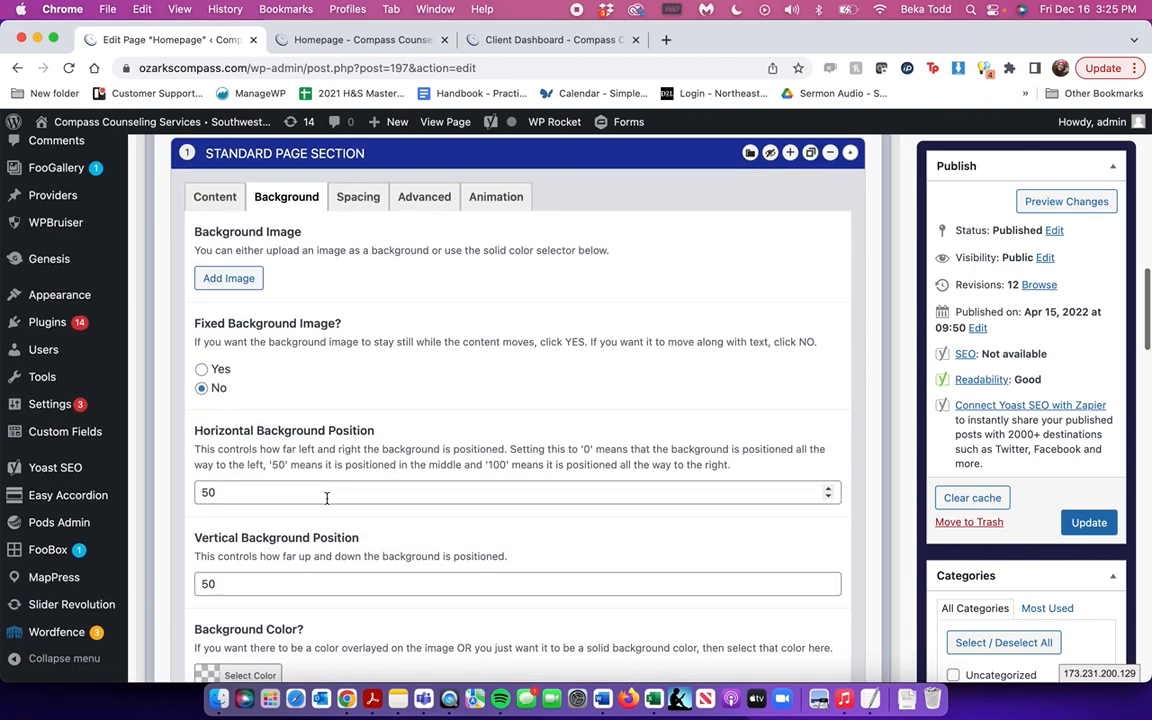
{"action": "scroll", "coordinate": [326, 498], "scroll_direction": "down", "scroll_amount": 2}
{"action": "left_click", "coordinate": [259, 594]}
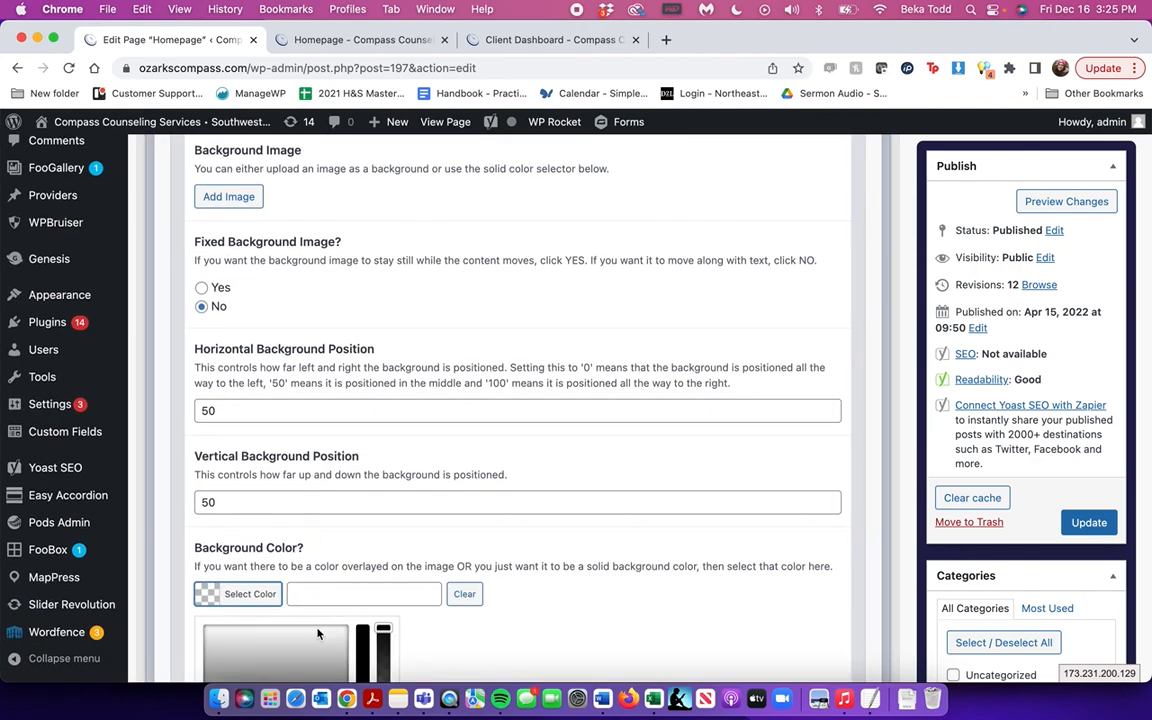
{"action": "left_click", "coordinate": [291, 631]}
{"action": "left_click", "coordinate": [1089, 523]}
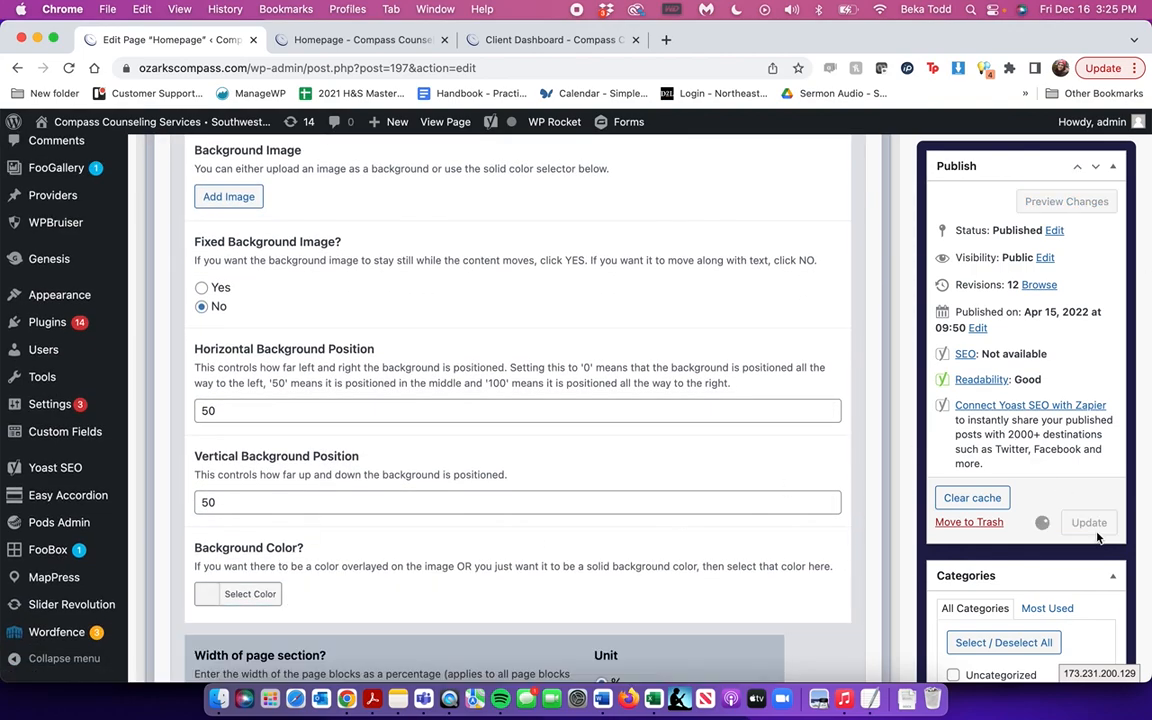
- Reload the live homepage and check the background of the "Here's some more info!" section
{"action": "left_click", "coordinate": [310, 40]}
{"action": "left_click", "coordinate": [69, 68]}
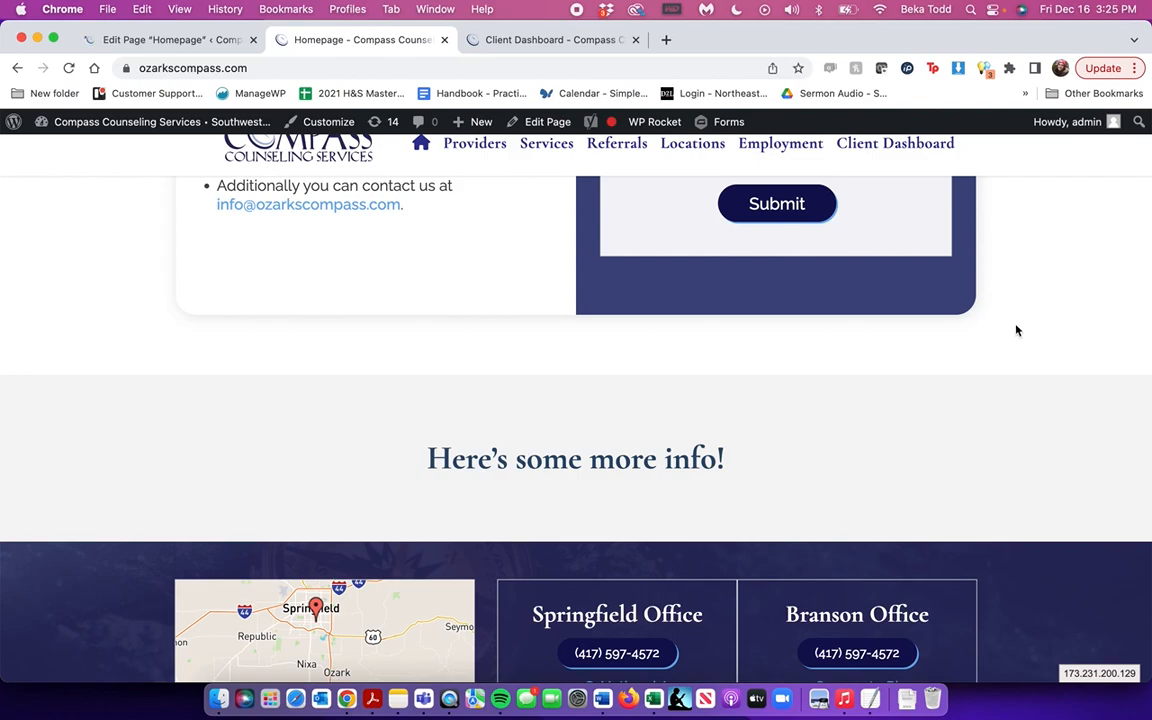
- Set the photo of a compass on dark blue rocks as the background image of the third page group's Standard Page Section
{"action": "left_click", "coordinate": [149, 40]}
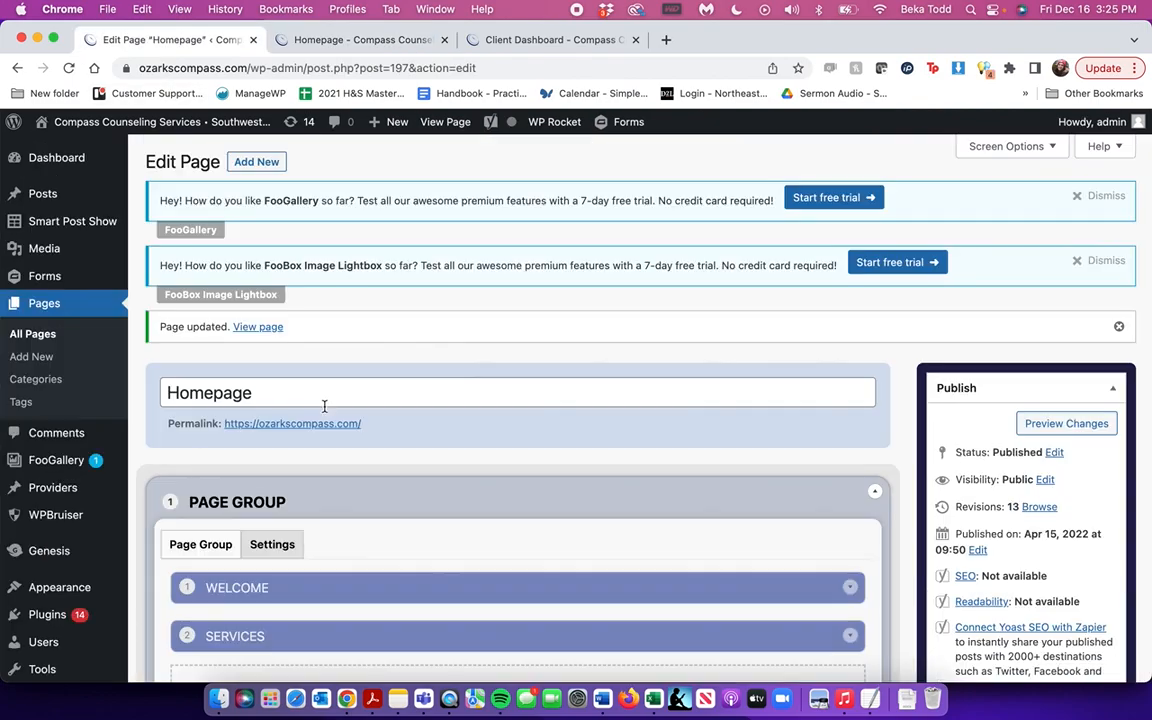
{"action": "scroll", "coordinate": [324, 409], "scroll_direction": "down", "scroll_amount": 15}
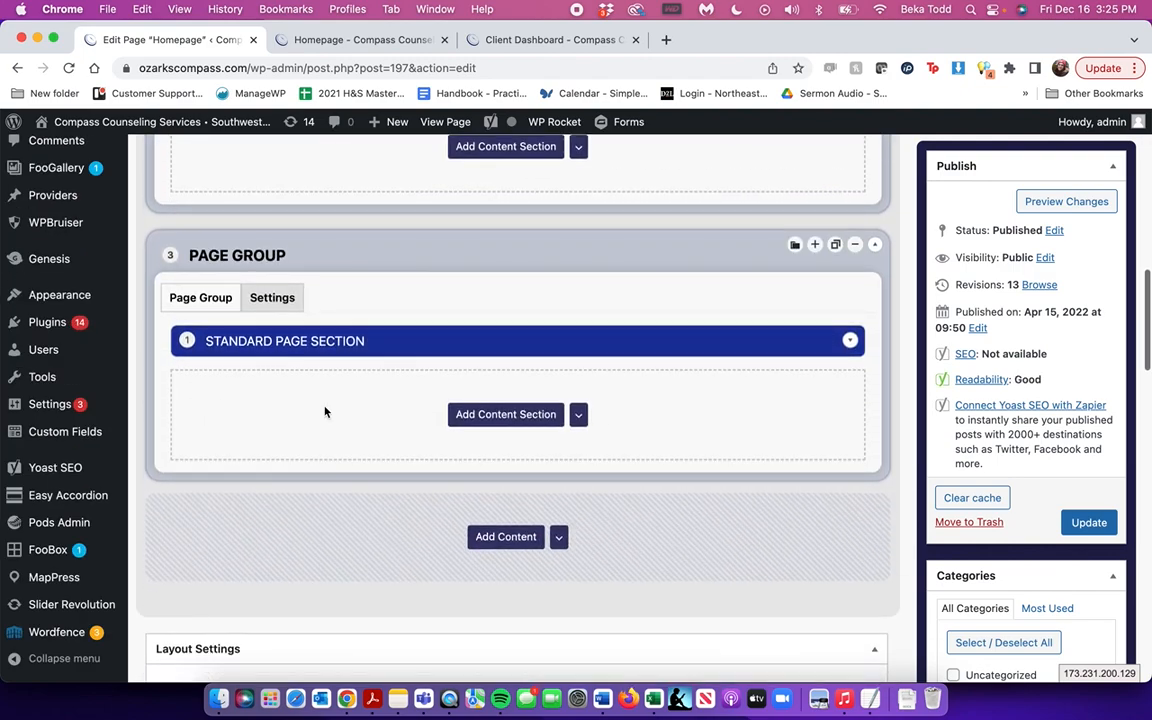
{"action": "left_click", "coordinate": [494, 343]}
{"action": "scroll", "coordinate": [494, 347], "scroll_direction": "down", "scroll_amount": 3}
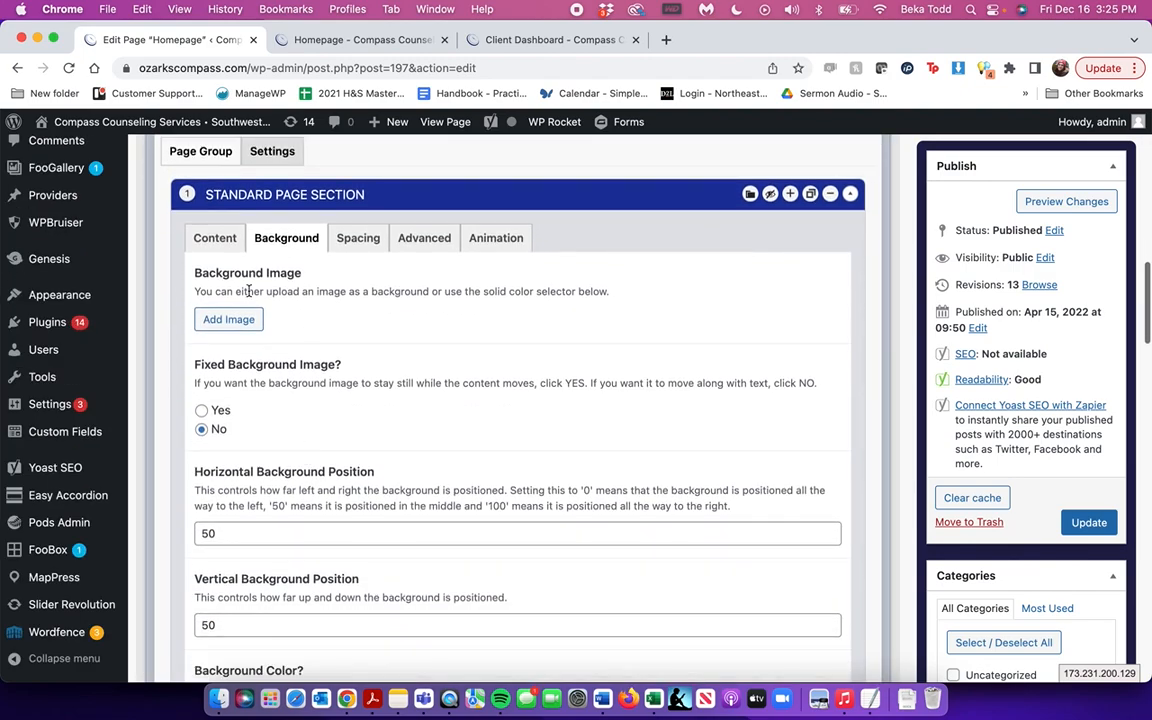
{"action": "left_click", "coordinate": [244, 320]}
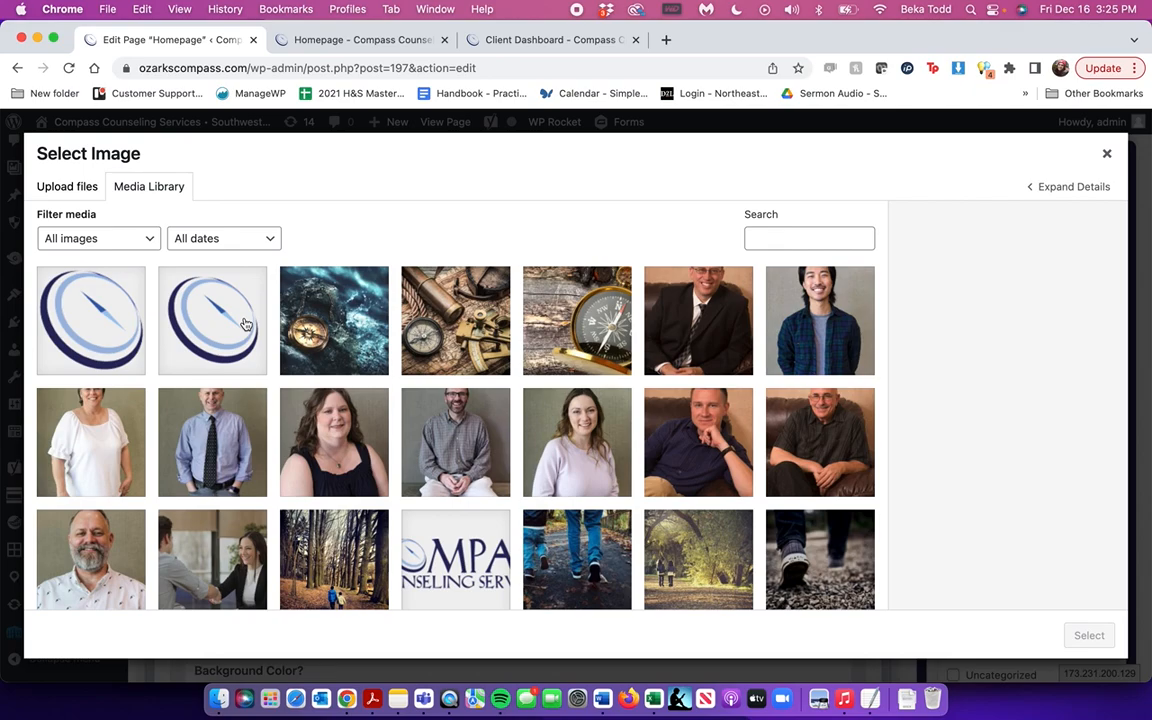
{"action": "left_click", "coordinate": [357, 342]}
{"action": "left_click", "coordinate": [1089, 636]}
- Give the section's background image a semi-transparent dark blue color overlay of rgba(32,47,102,0.88)
{"action": "scroll", "coordinate": [228, 410], "scroll_direction": "down", "scroll_amount": 5}
{"action": "left_click", "coordinate": [250, 434]}
{"action": "left_click_drag", "start_coordinate": [281, 530], "coordinate": [295, 551]}
{"action": "left_click", "coordinate": [323, 620]}
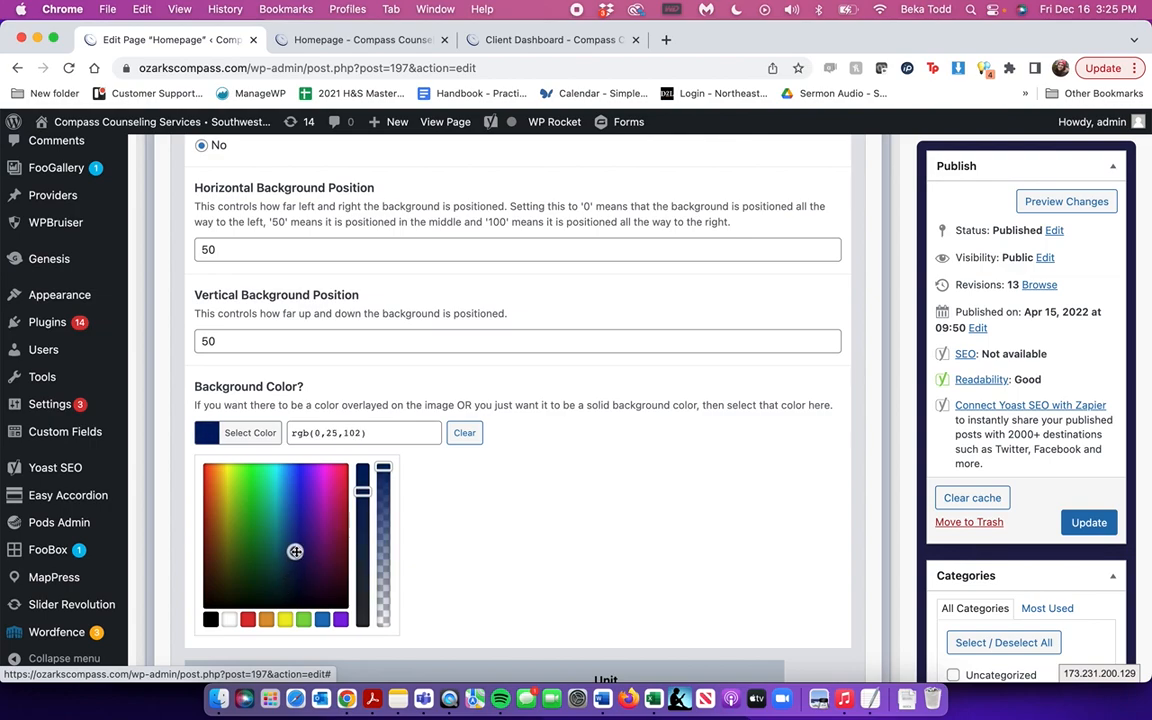
{"action": "left_click_drag", "start_coordinate": [365, 494], "coordinate": [366, 521]}
{"action": "mouse_move", "coordinate": [385, 472]}
{"action": "left_mouse_down"}
{"action": "mouse_move", "coordinate": [387, 517]}
{"action": "mouse_move", "coordinate": [386, 496]}
{"action": "left_mouse_up"}
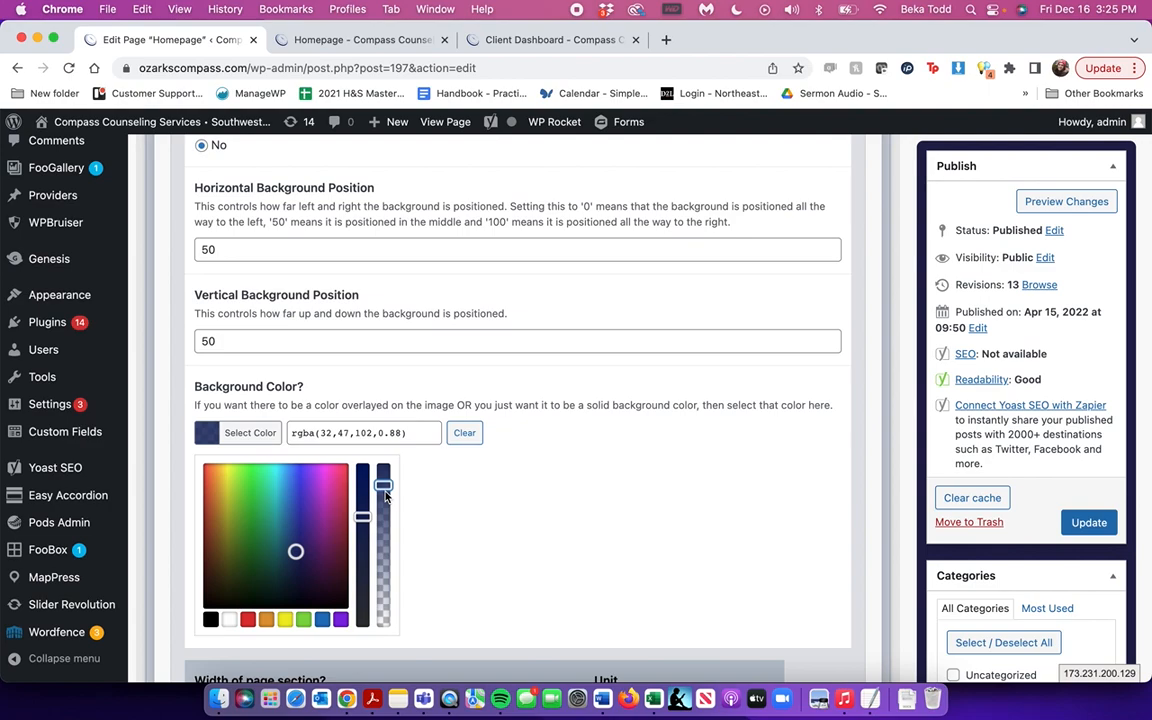
- Make the "Here's some more info!" heading text white and update the page
{"action": "scroll", "coordinate": [300, 260], "scroll_direction": "up", "scroll_amount": 8}
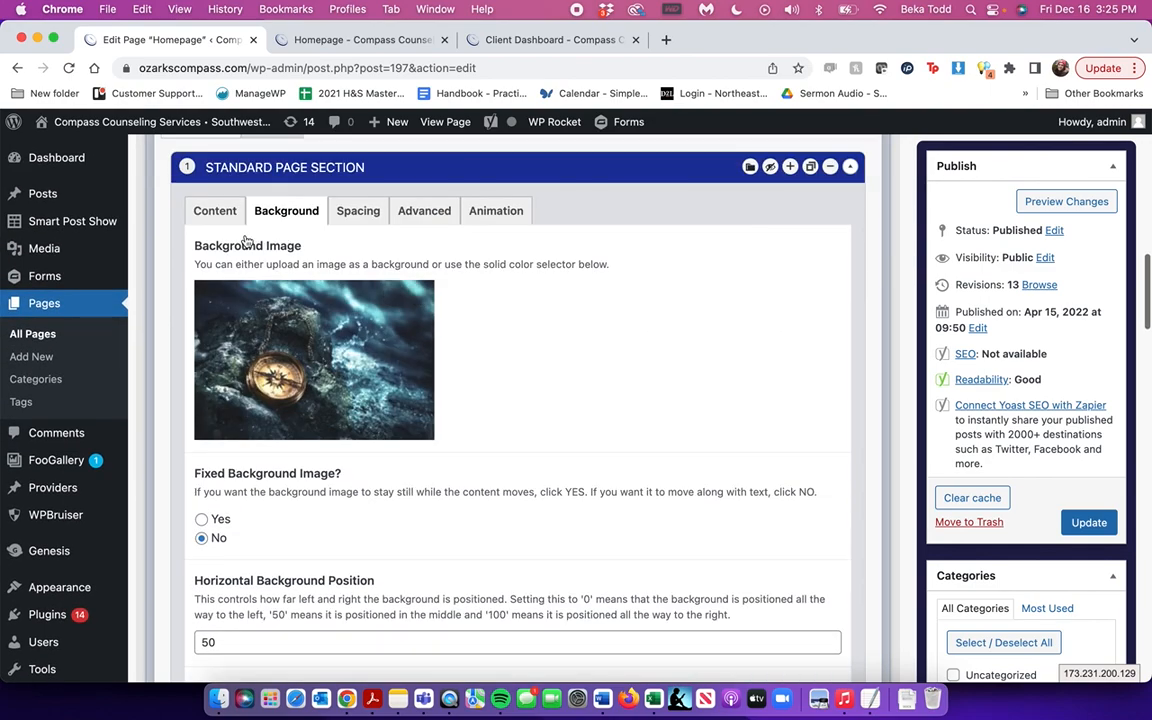
{"action": "left_click", "coordinate": [215, 210]}
{"action": "triple_click", "coordinate": [495, 357]}
{"action": "left_click", "coordinate": [252, 310]}
{"action": "left_click", "coordinate": [258, 357]}
{"action": "left_click", "coordinate": [1098, 524]}
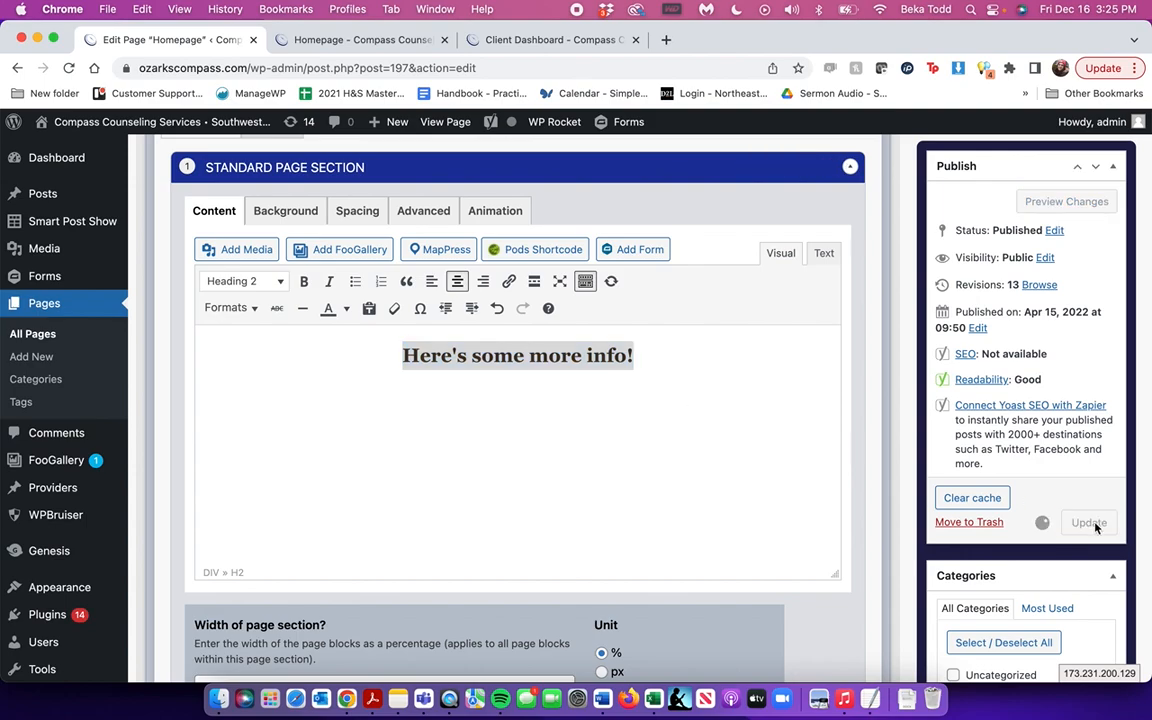
- Reload the live homepage once the update is saved and check the heading section against the office locations area
{"action": "left_click", "coordinate": [328, 40]}
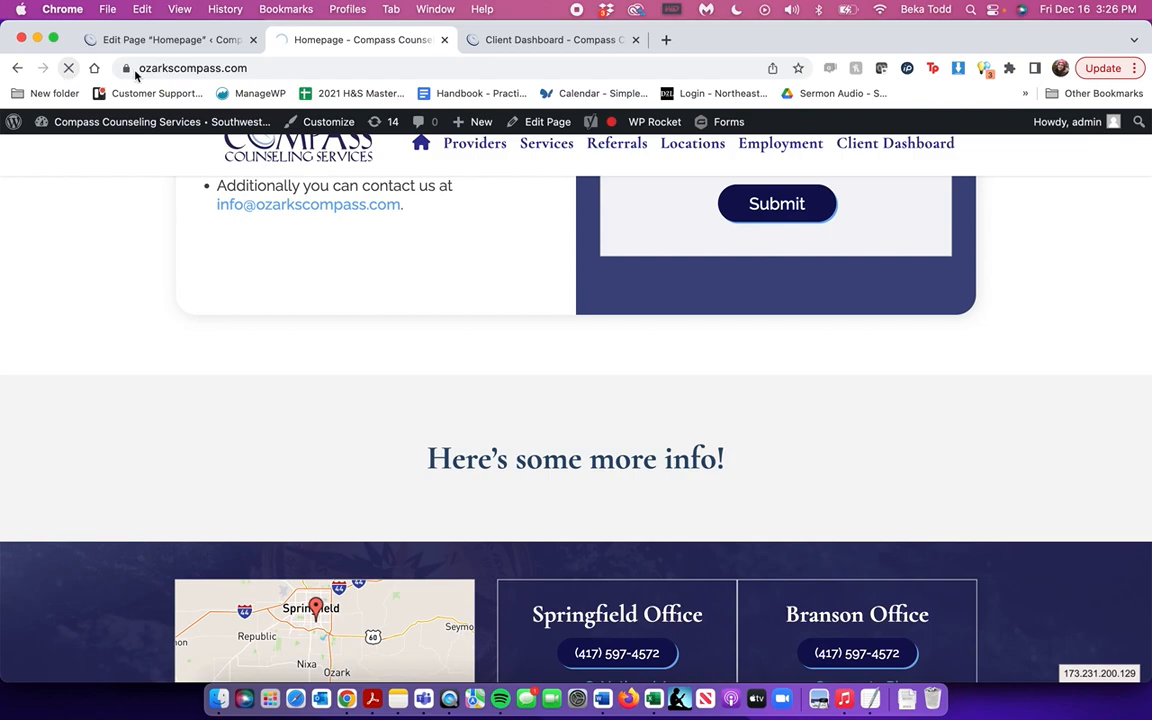
{"action": "left_click", "coordinate": [138, 40]}
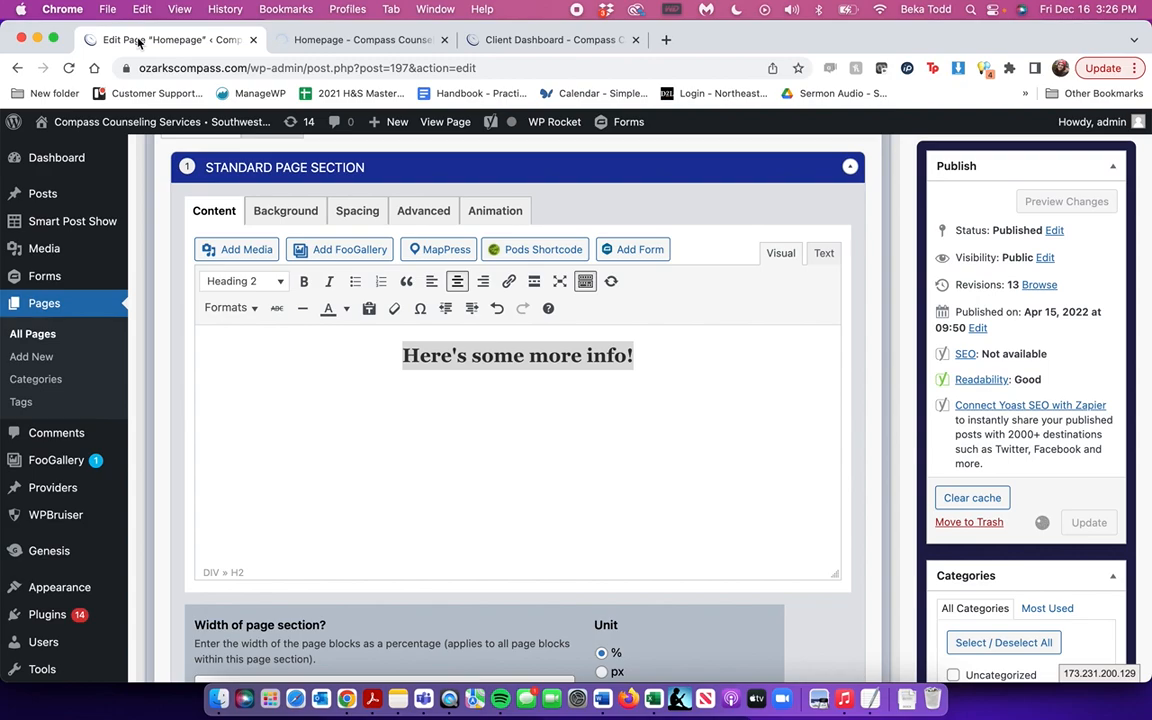
{"action": "left_click", "coordinate": [287, 46]}
{"action": "left_click", "coordinate": [68, 68]}
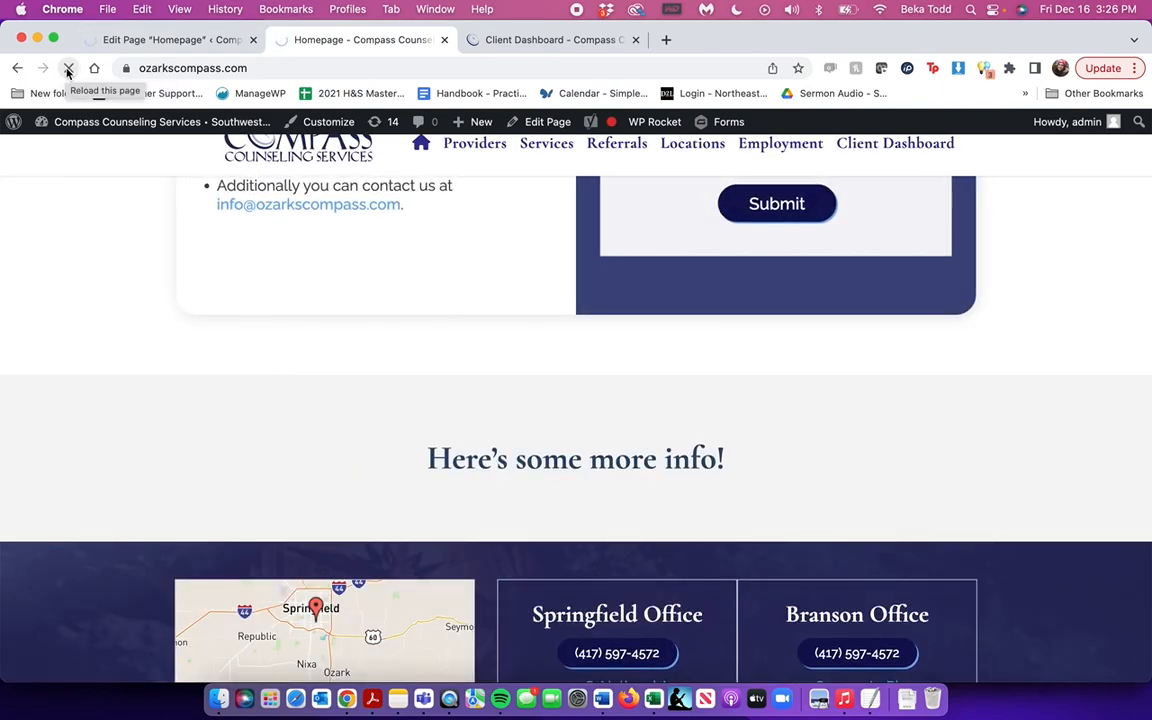
{"action": "left_click", "coordinate": [68, 68]}
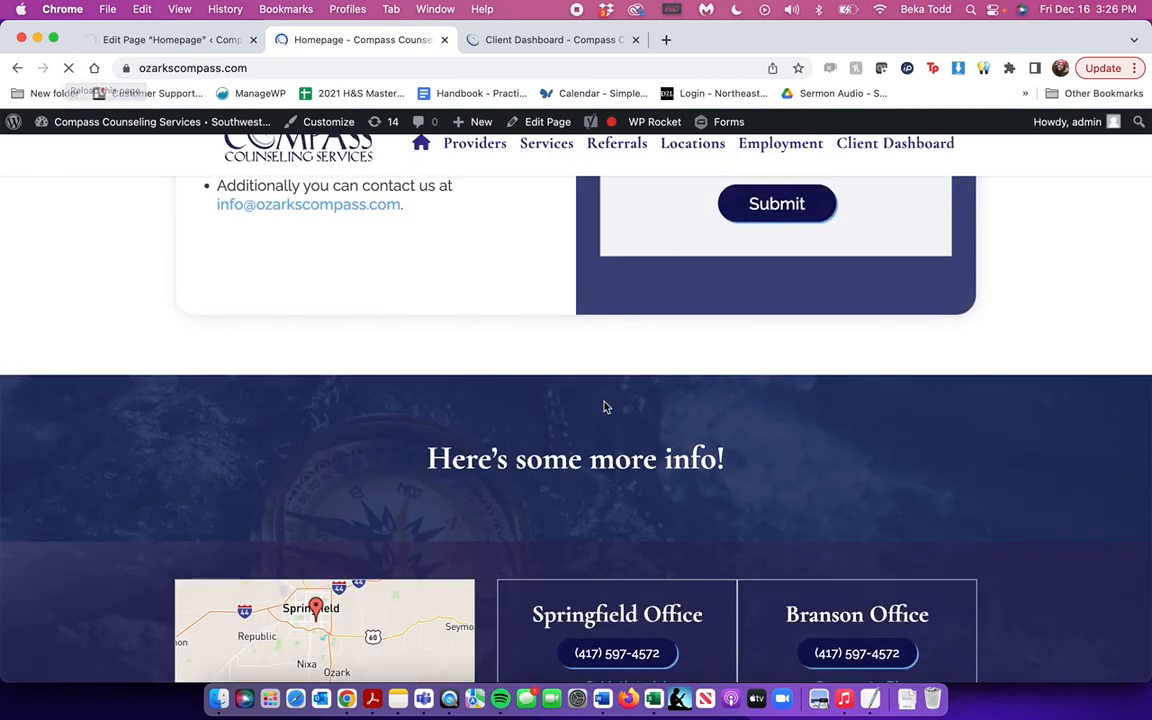
{"action": "scroll", "coordinate": [604, 405], "scroll_direction": "down", "scroll_amount": 3}
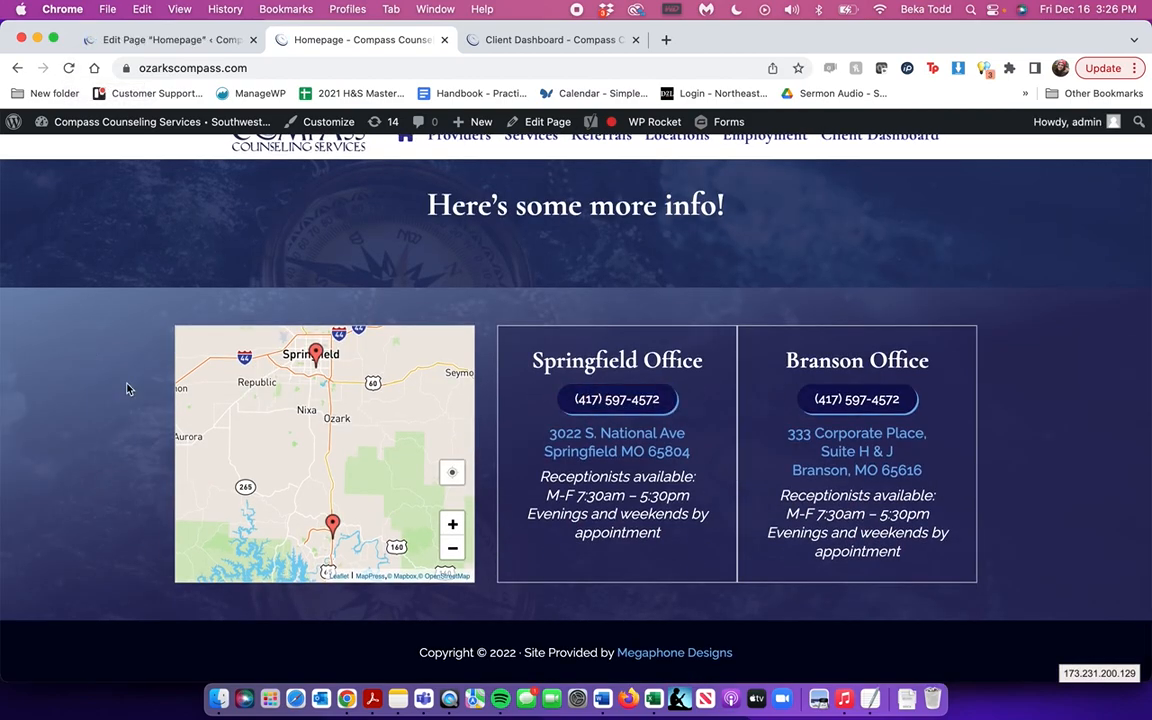
{"action": "scroll", "coordinate": [153, 394], "scroll_direction": "up", "scroll_amount": 2}
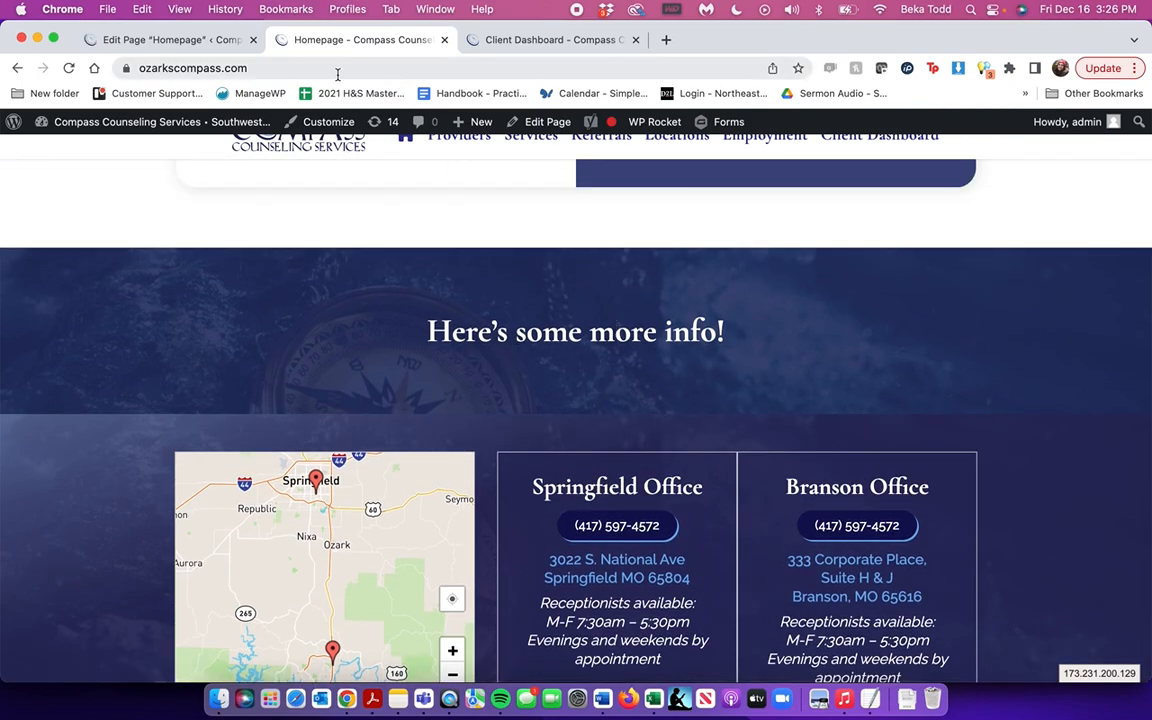
- Reopen the third page group's Standard Page Section in the page editor and review its background settings and content
{"action": "left_click", "coordinate": [132, 42]}
{"action": "scroll", "coordinate": [296, 381], "scroll_direction": "down", "scroll_amount": 10}
{"action": "scroll", "coordinate": [330, 428], "scroll_direction": "down", "scroll_amount": 5}
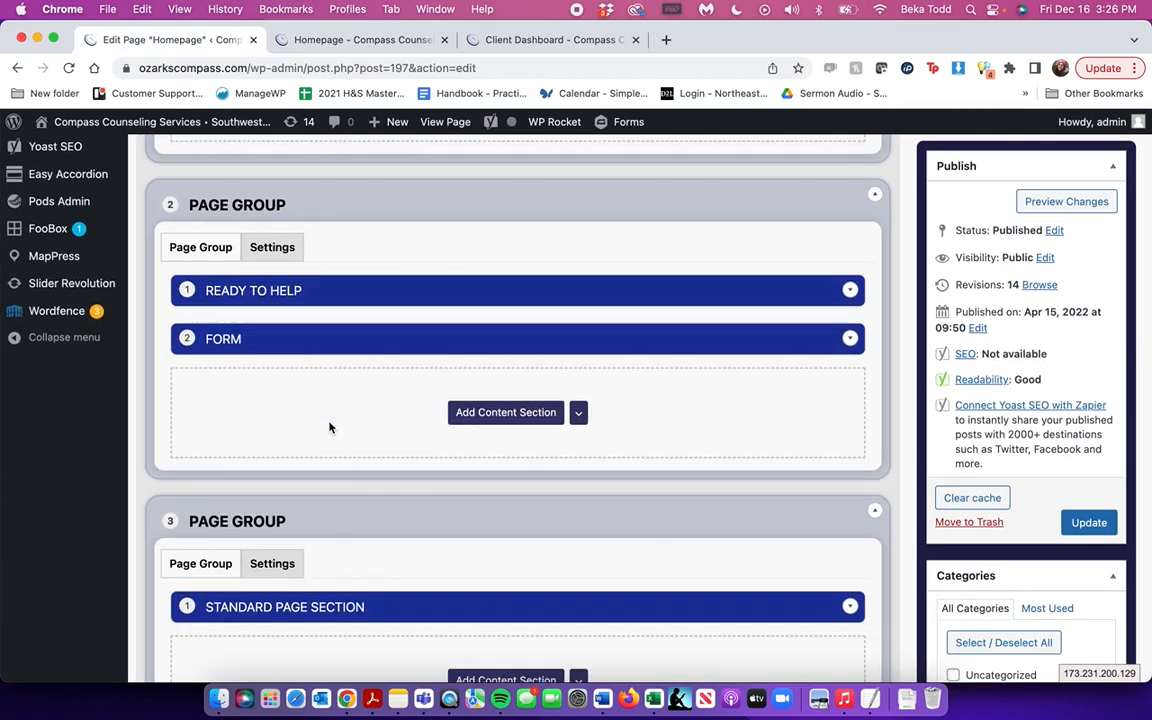
{"action": "left_click", "coordinate": [447, 391]}
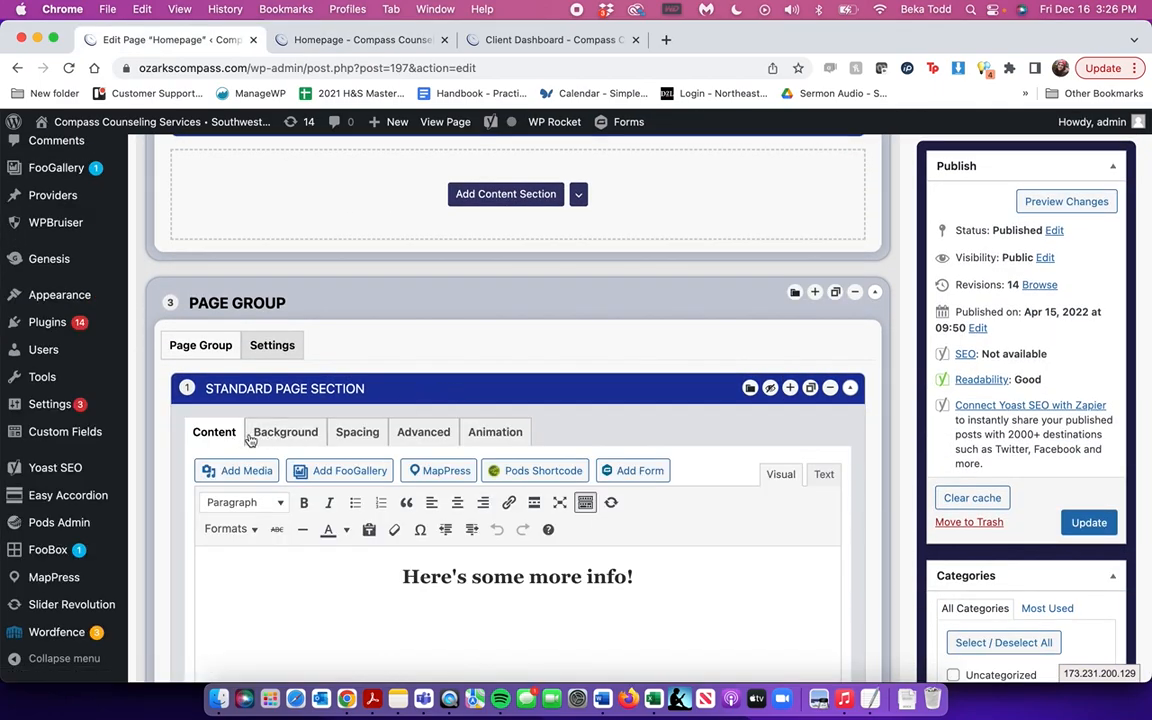
{"action": "left_click", "coordinate": [285, 432]}
{"action": "scroll", "coordinate": [398, 529], "scroll_direction": "down", "scroll_amount": 2}
{"action": "scroll", "coordinate": [398, 529], "scroll_direction": "down", "scroll_amount": 5}
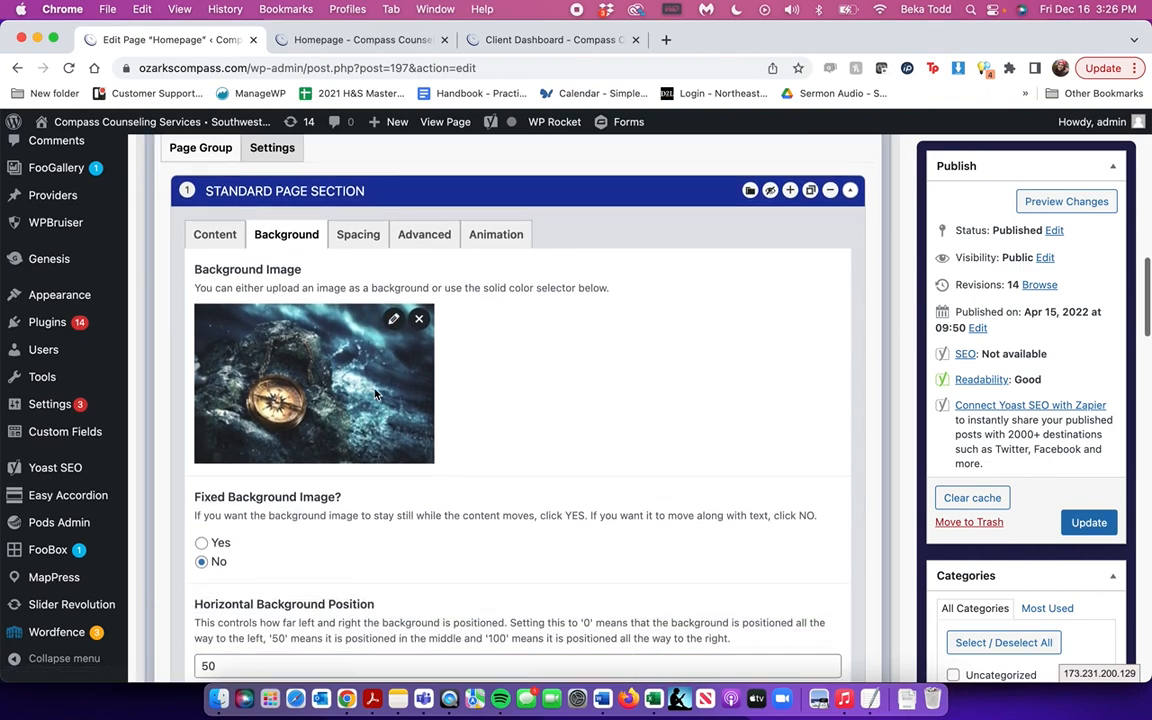
{"action": "scroll", "coordinate": [329, 494], "scroll_direction": "up", "scroll_amount": 6}
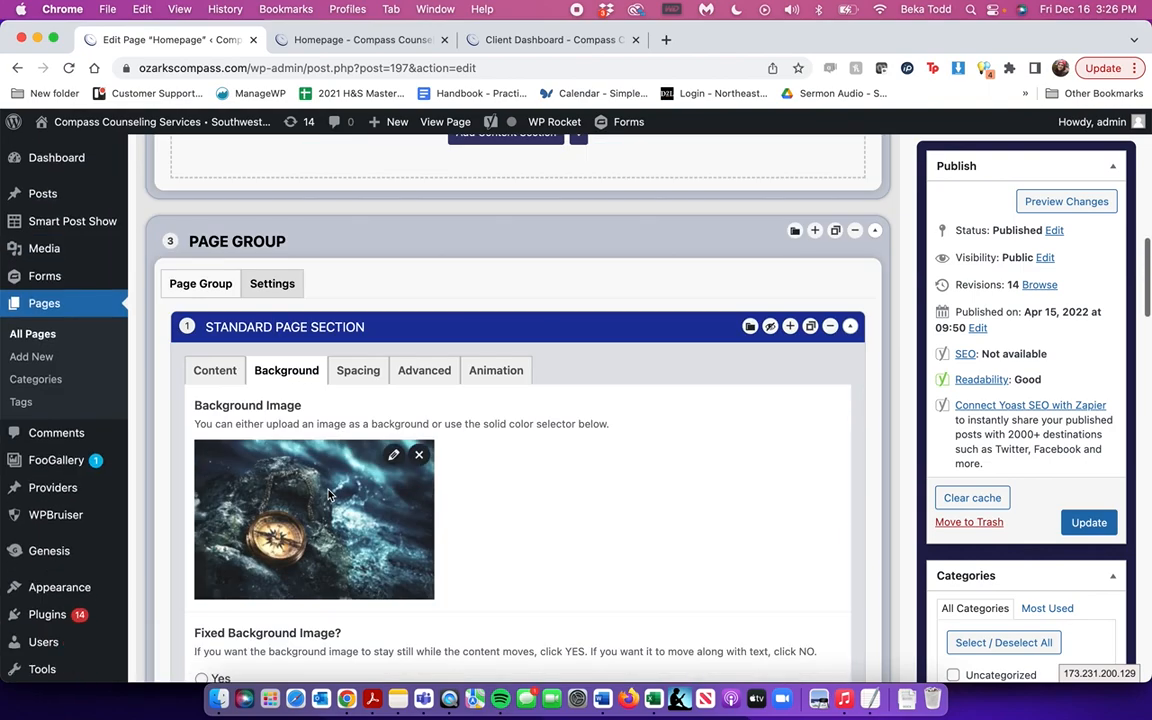
{"action": "left_click", "coordinate": [218, 371]}
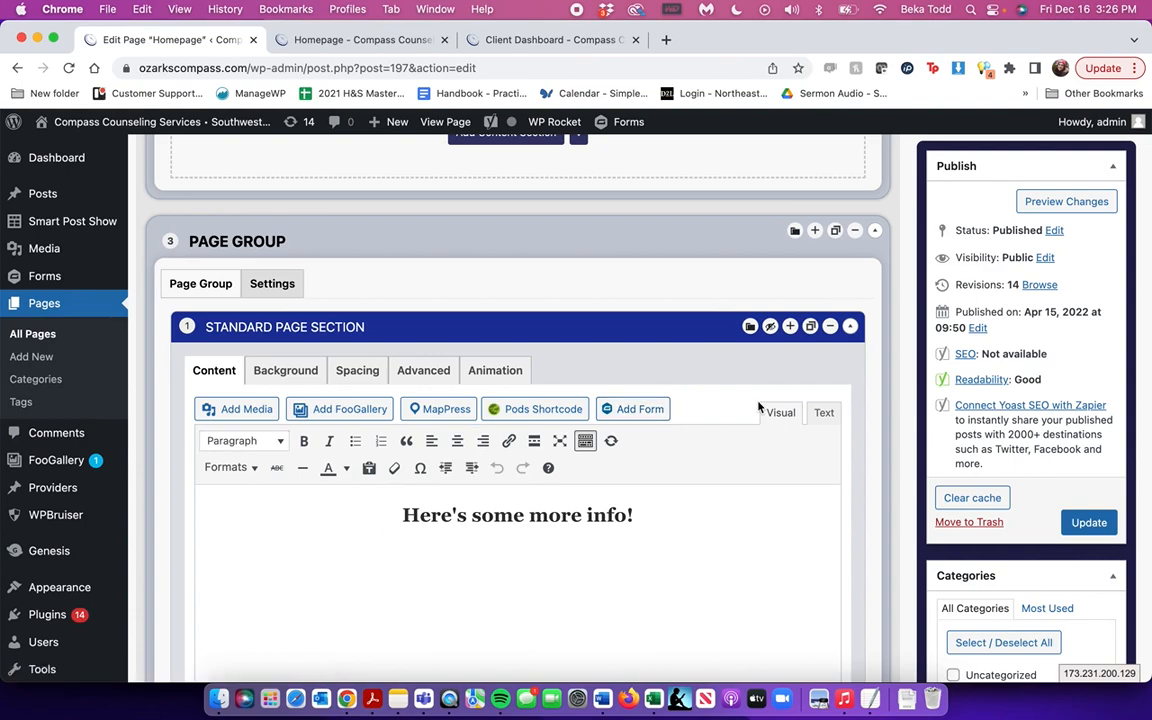
- Remove the third page group from the homepage and update the page
{"action": "left_click", "coordinate": [855, 230]}
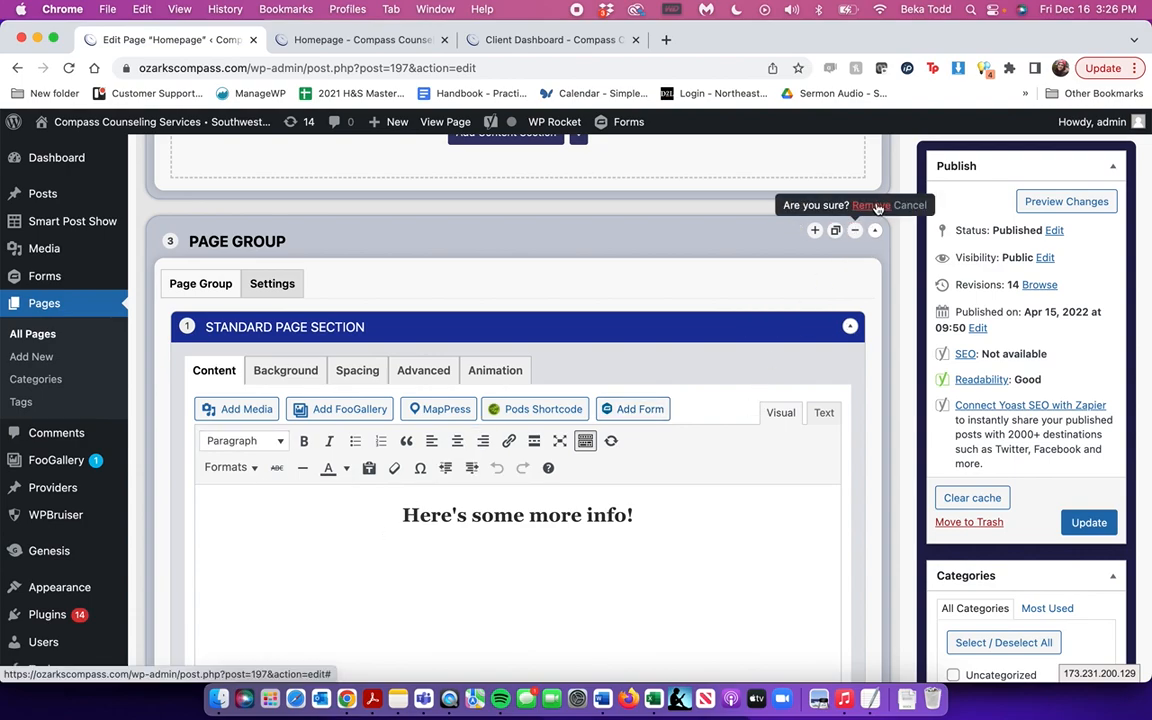
{"action": "left_click", "coordinate": [872, 205]}
{"action": "left_click", "coordinate": [1087, 522]}
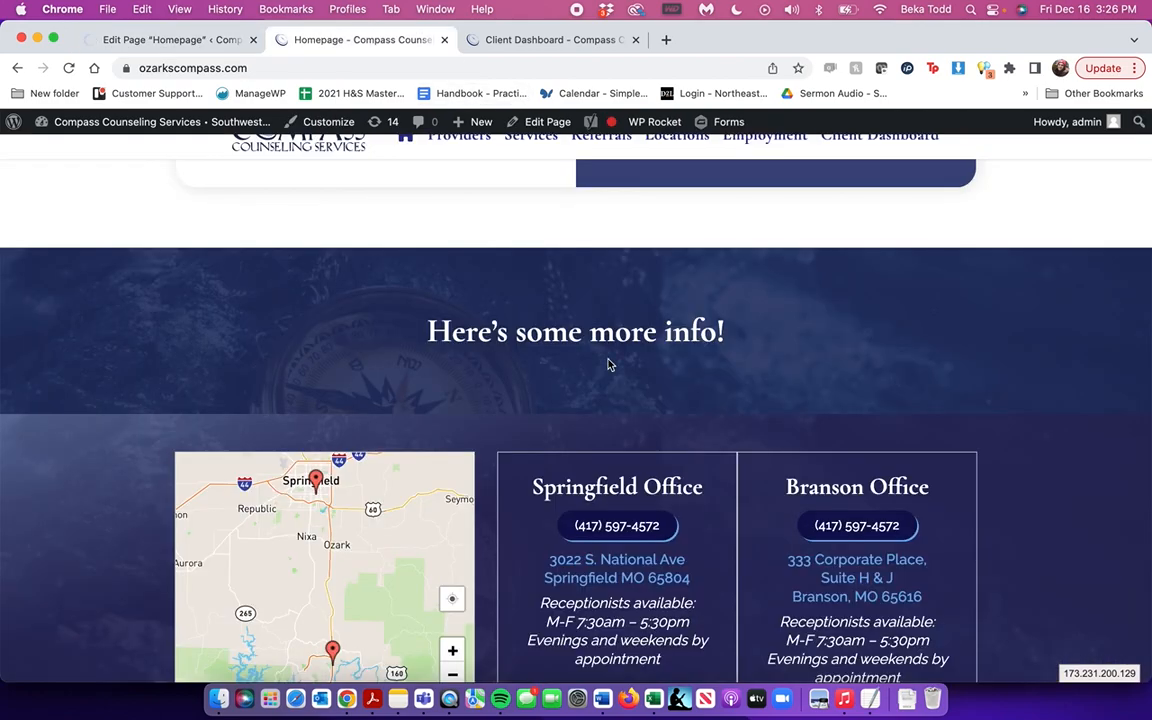
- Reload the live homepage and check the area between the contact form and the office locations
{"action": "scroll", "coordinate": [607, 364], "scroll_direction": "up", "scroll_amount": 5}
{"action": "scroll", "coordinate": [569, 309], "scroll_direction": "up", "scroll_amount": 1}
{"action": "scroll", "coordinate": [569, 309], "scroll_direction": "up", "scroll_amount": 4}
{"action": "scroll", "coordinate": [512, 355], "scroll_direction": "down", "scroll_amount": 3}
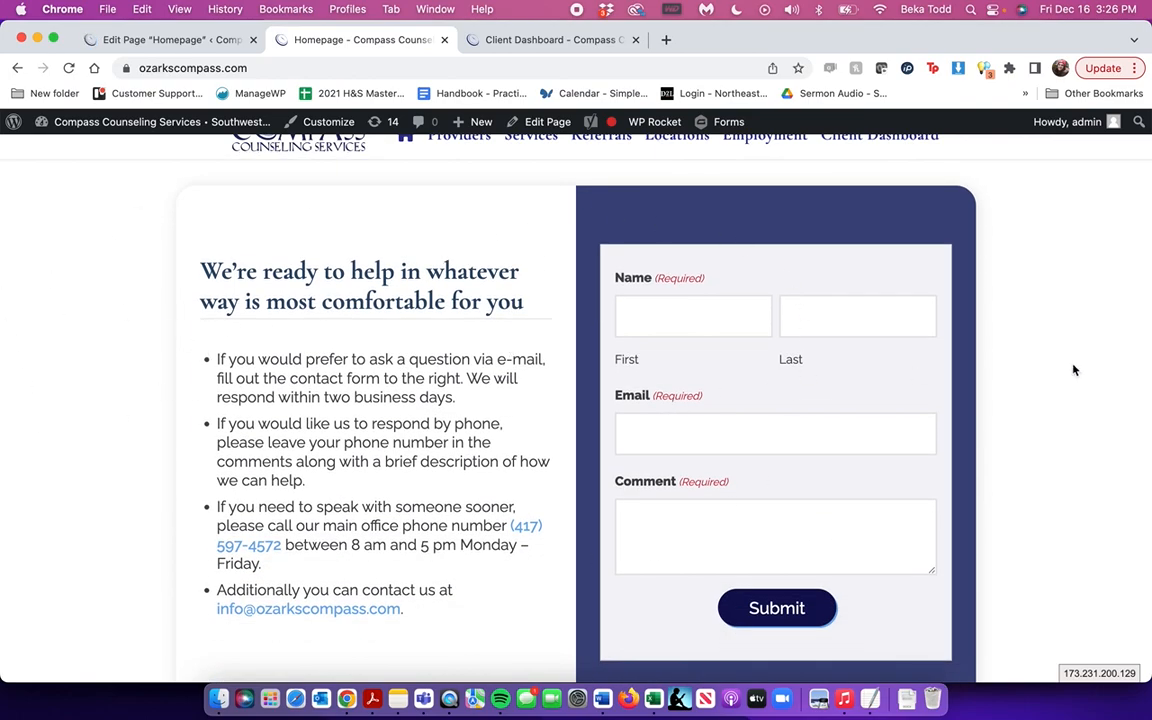
{"action": "scroll", "coordinate": [959, 373], "scroll_direction": "down", "scroll_amount": 5}
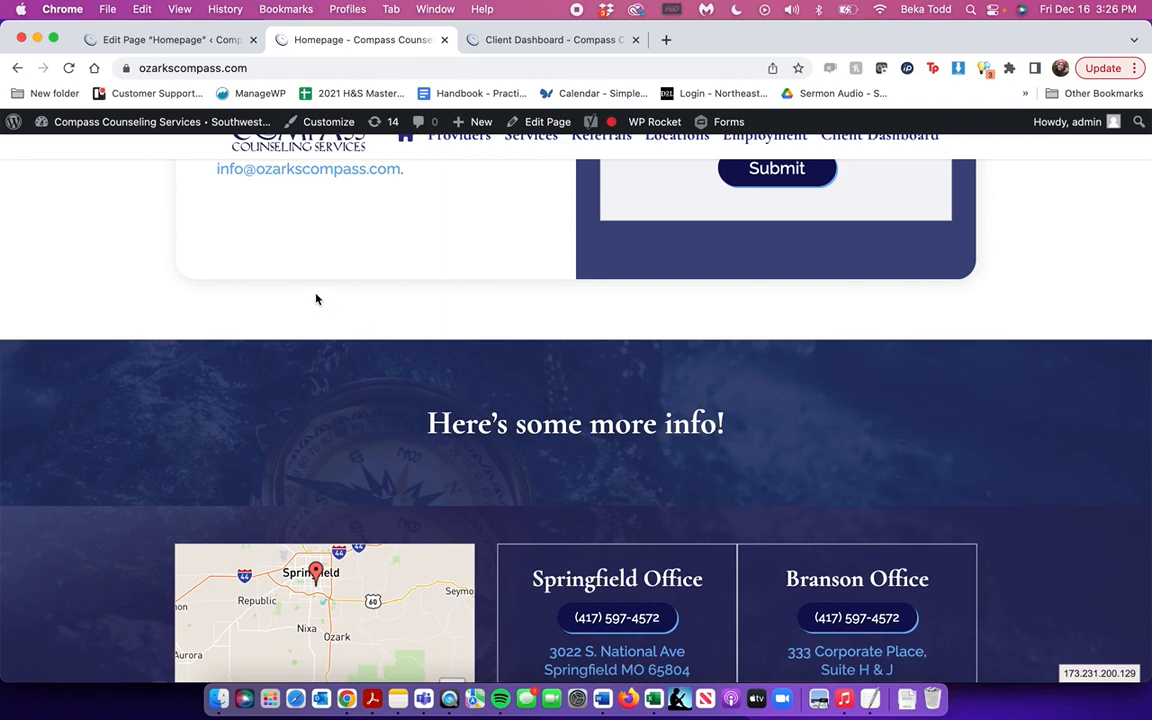
{"action": "left_click", "coordinate": [68, 70]}
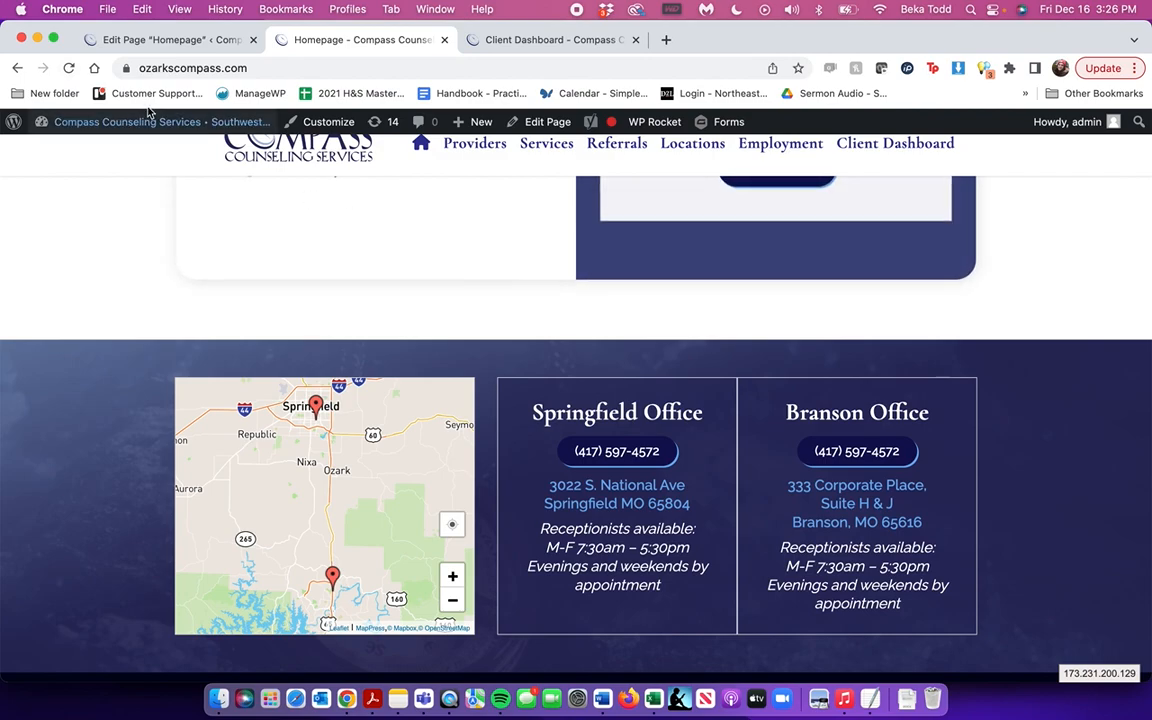
- Return to the site's admin area and open the list of all Providers
{"action": "left_click", "coordinate": [139, 42]}
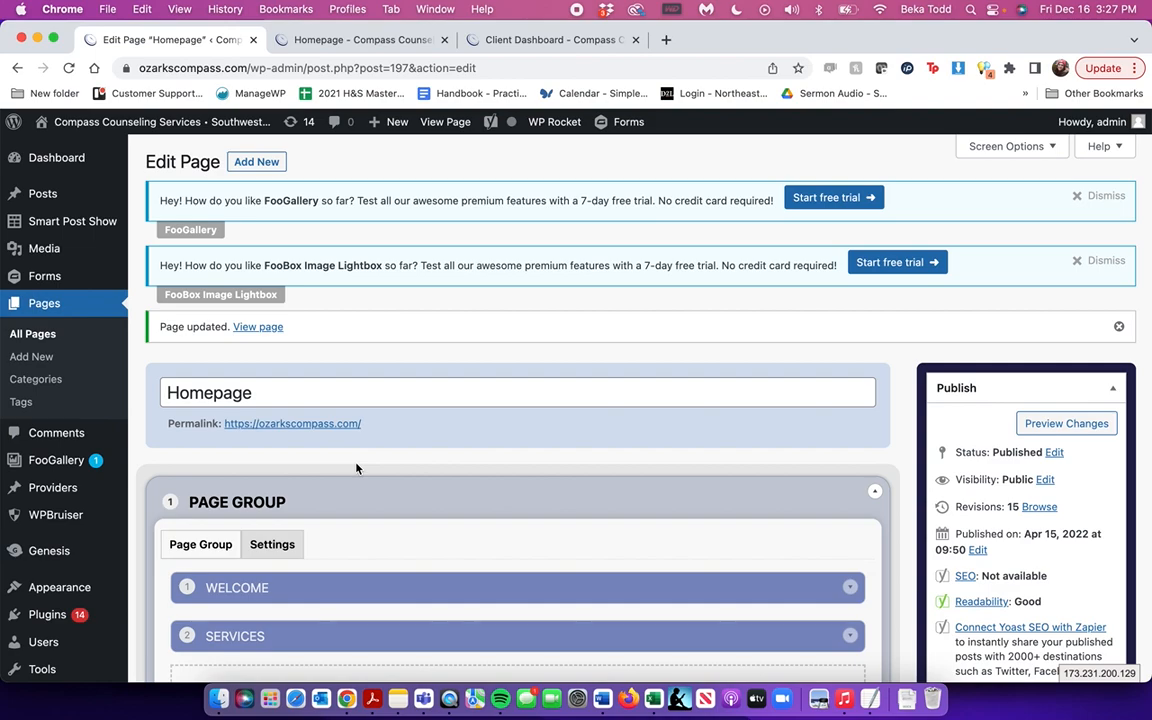
{"action": "left_click", "coordinate": [83, 466]}
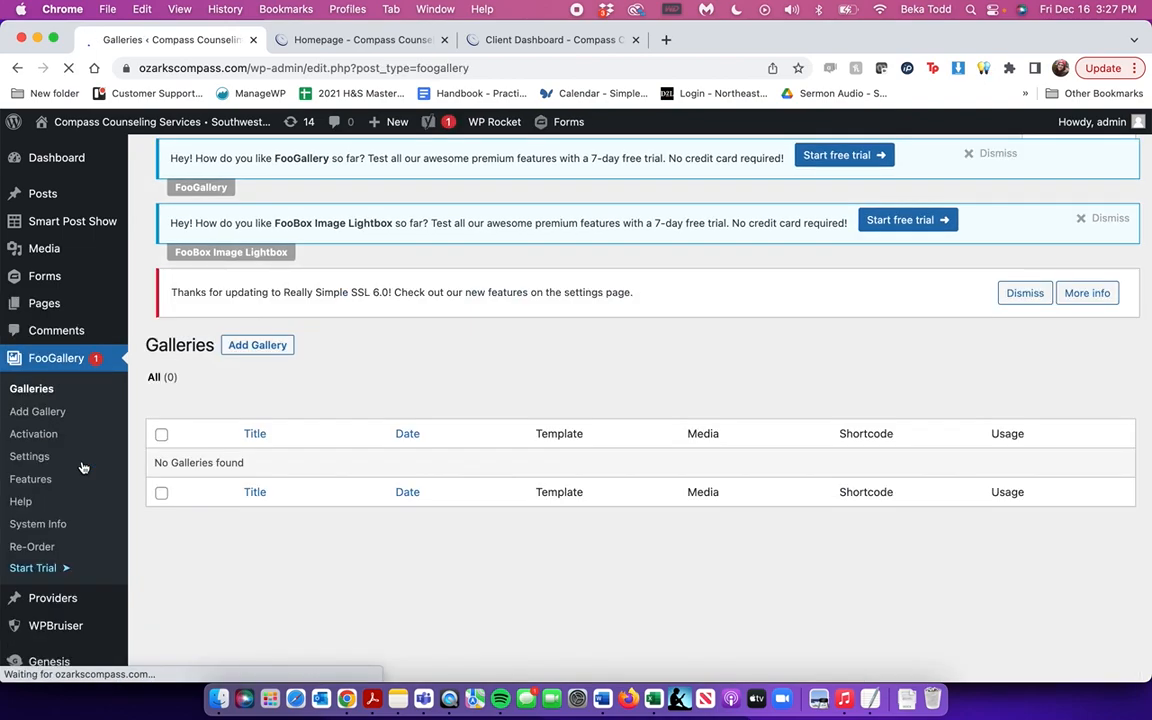
{"action": "scroll", "coordinate": [20, 600], "scroll_direction": "down", "scroll_amount": 4}
{"action": "mouse_move", "coordinate": [20, 585]}
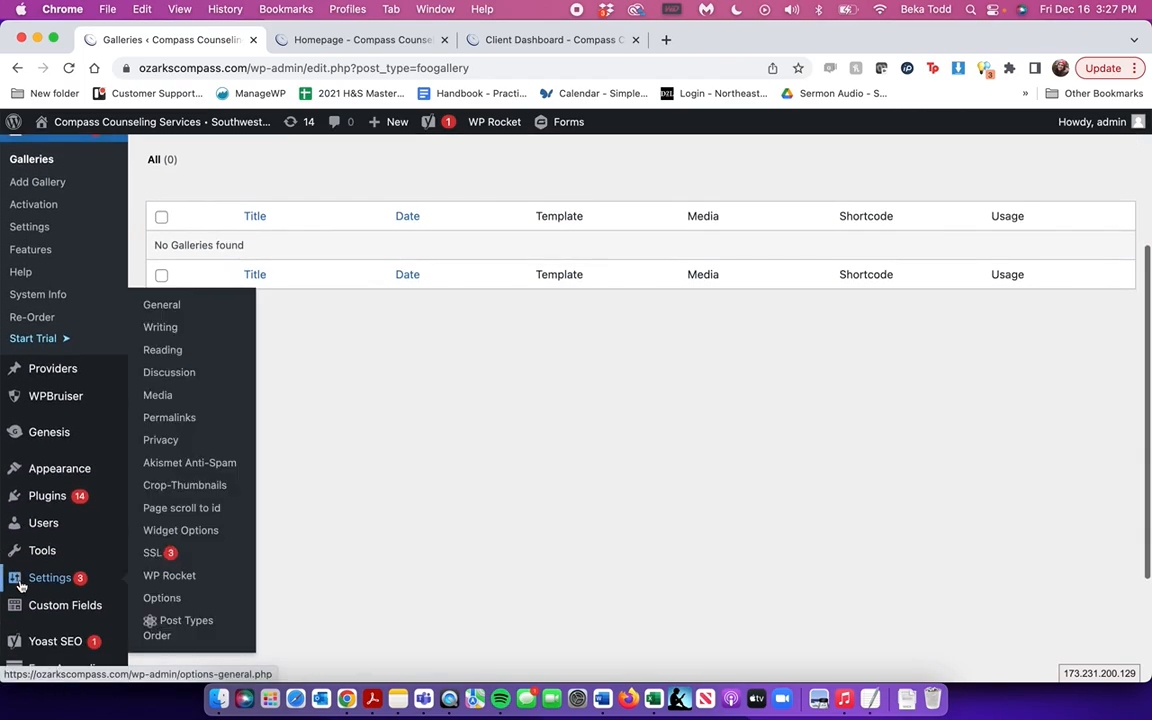
{"action": "mouse_move", "coordinate": [71, 370]}
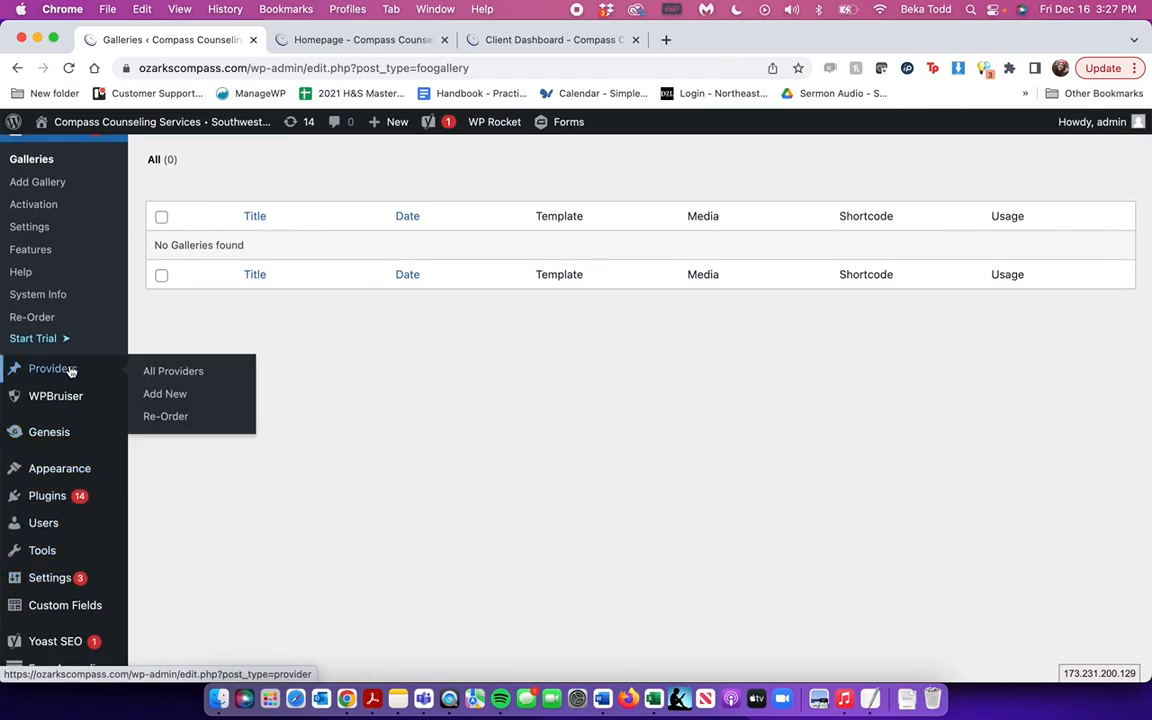
{"action": "left_click", "coordinate": [71, 370]}
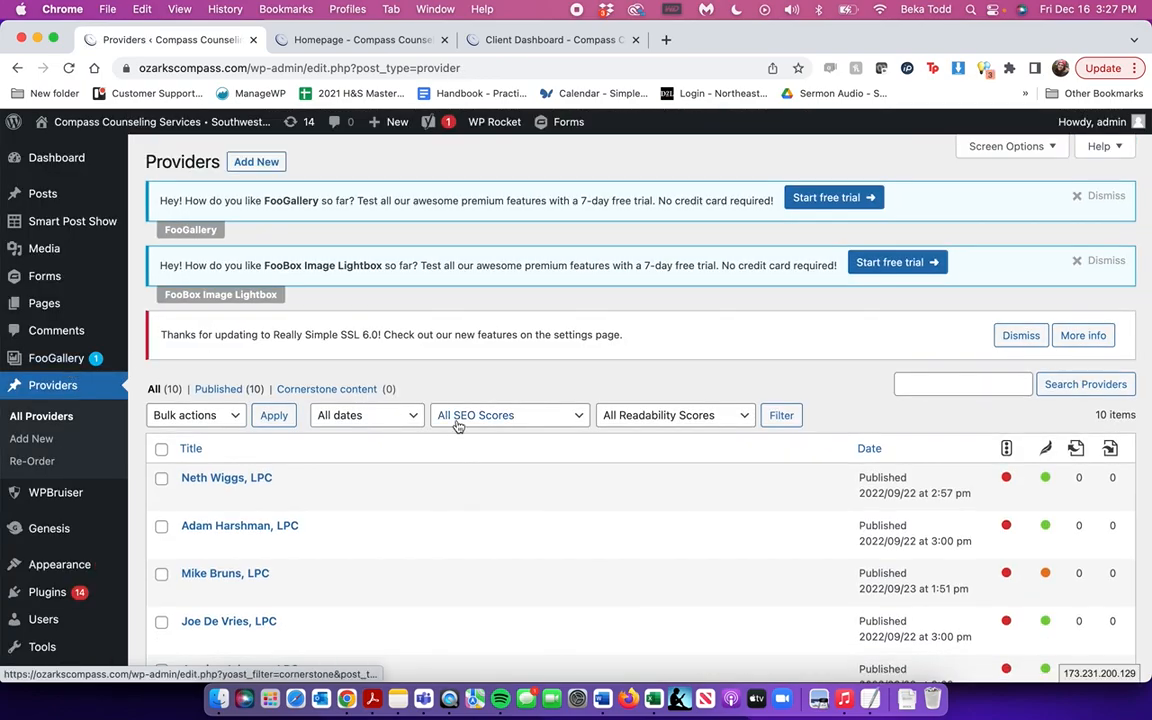
- Open the first provider's entry for editing and review the biography and the Email and Short Name fields
{"action": "scroll", "coordinate": [457, 421], "scroll_direction": "down", "scroll_amount": 5}
{"action": "scroll", "coordinate": [457, 421], "scroll_direction": "up", "scroll_amount": 1}
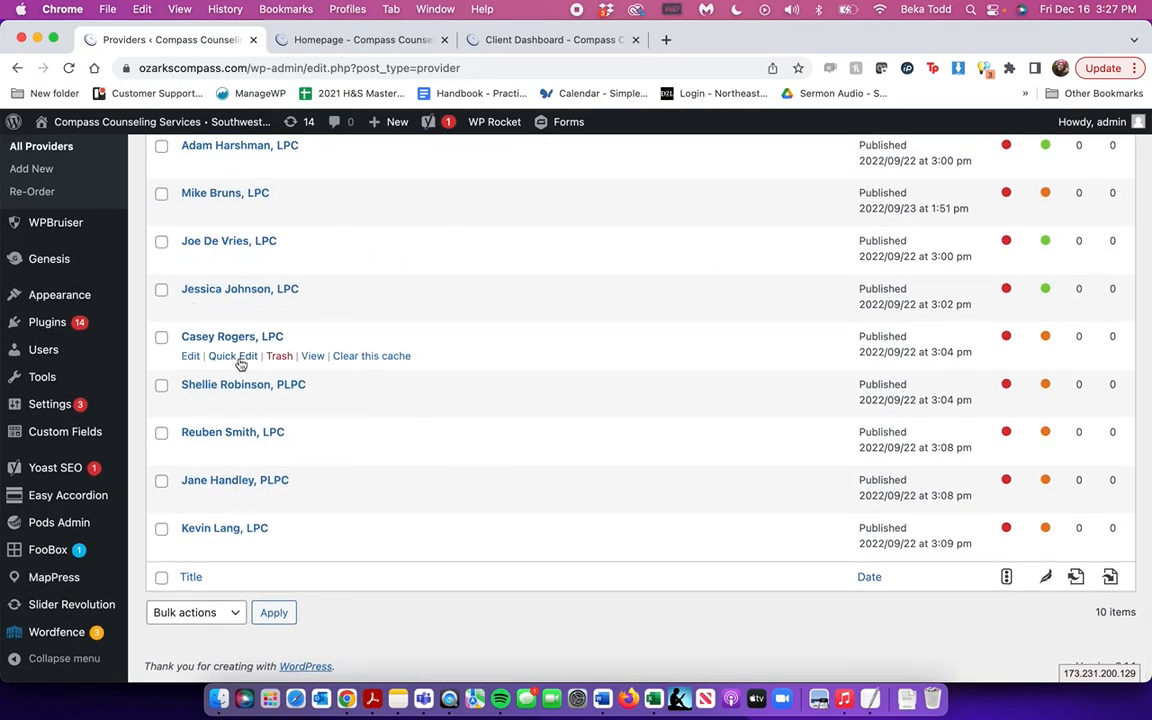
{"action": "scroll", "coordinate": [240, 359], "scroll_direction": "up", "scroll_amount": 3}
{"action": "left_click", "coordinate": [229, 284]}
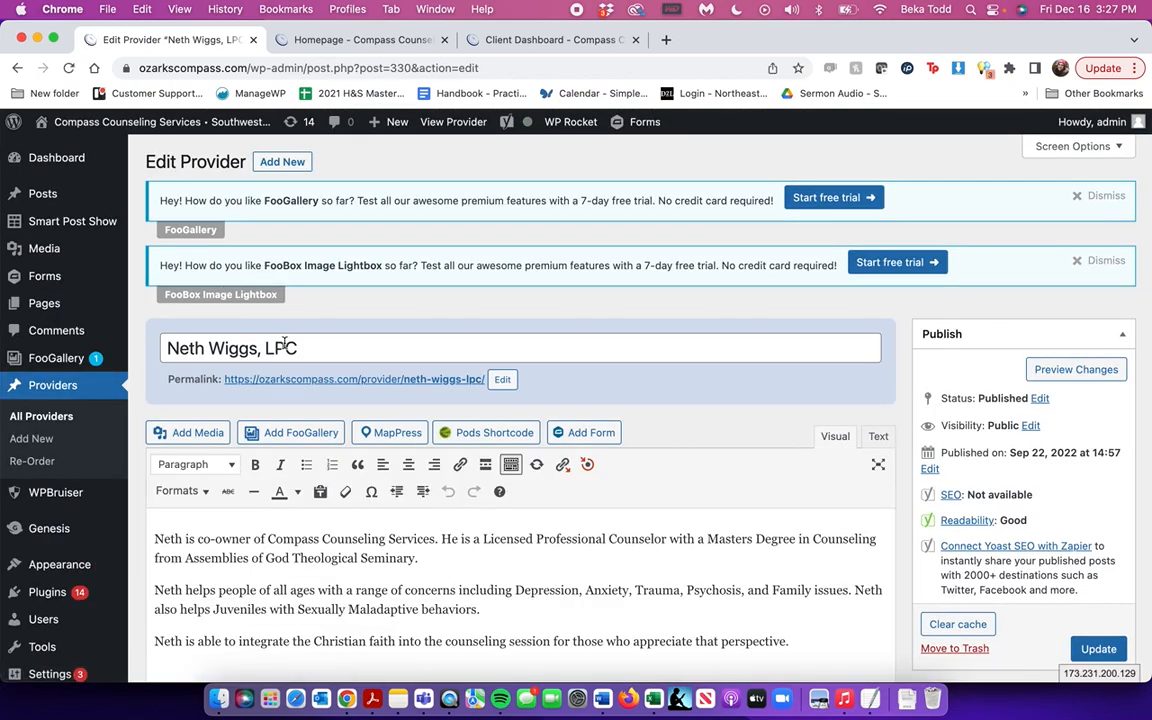
{"action": "scroll", "coordinate": [251, 348], "scroll_direction": "down", "scroll_amount": 5}
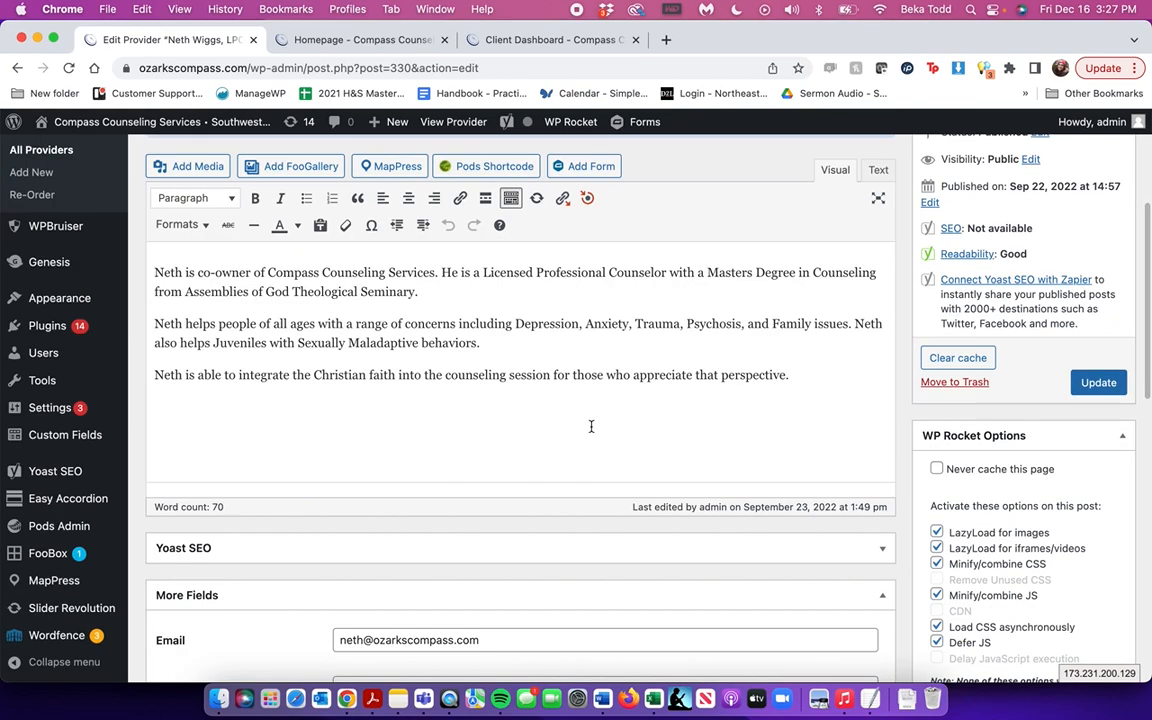
{"action": "scroll", "coordinate": [460, 396], "scroll_direction": "down", "scroll_amount": 3}
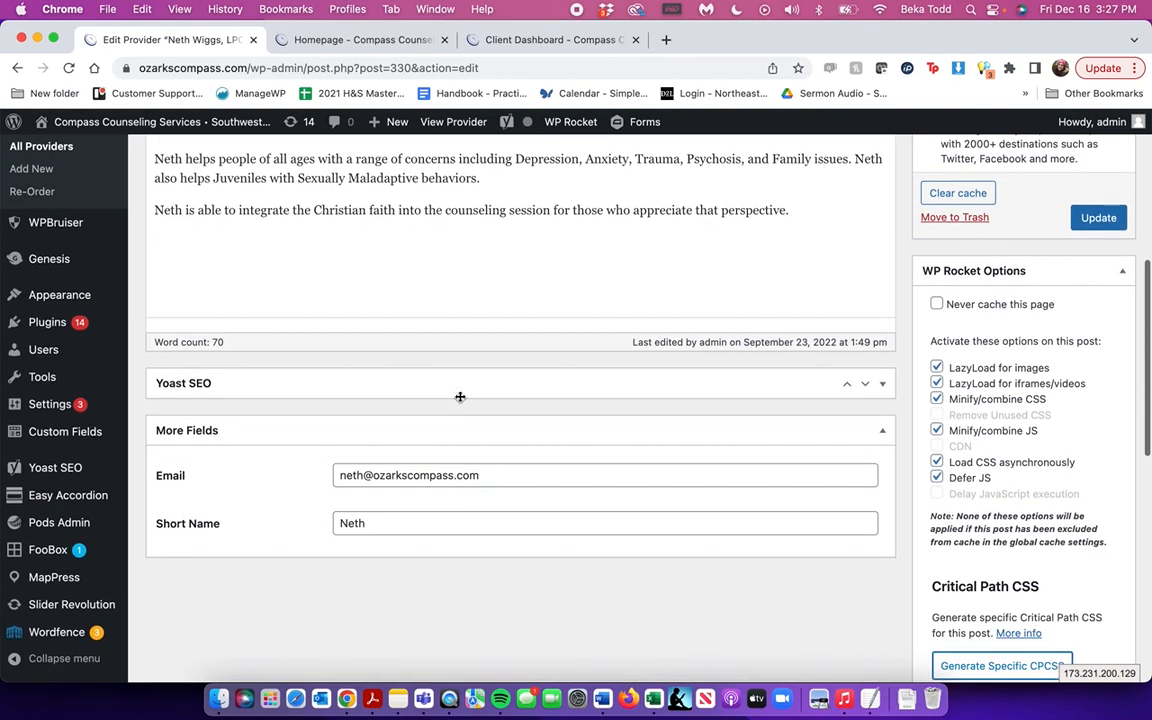
{"action": "left_click", "coordinate": [421, 528]}
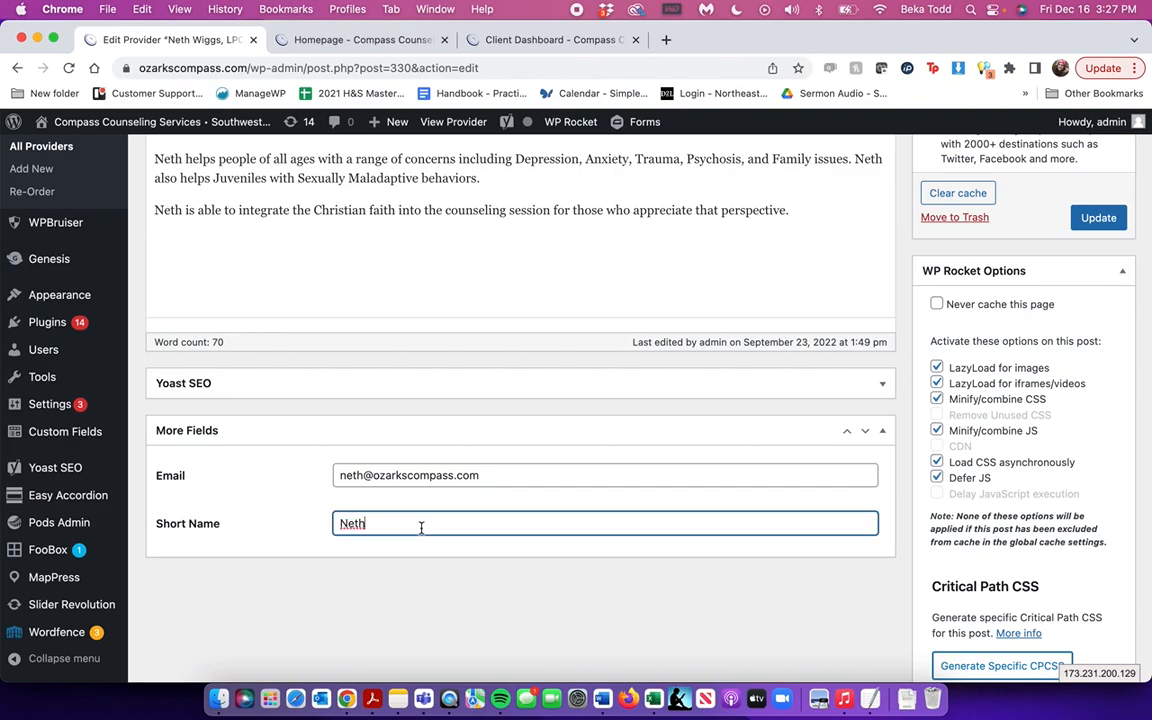
- Review the first provider's Email field and featured image, opening the image picker and closing it without changing the image
{"action": "left_click", "coordinate": [417, 480]}
{"action": "scroll", "coordinate": [417, 485], "scroll_direction": "down", "scroll_amount": 10}
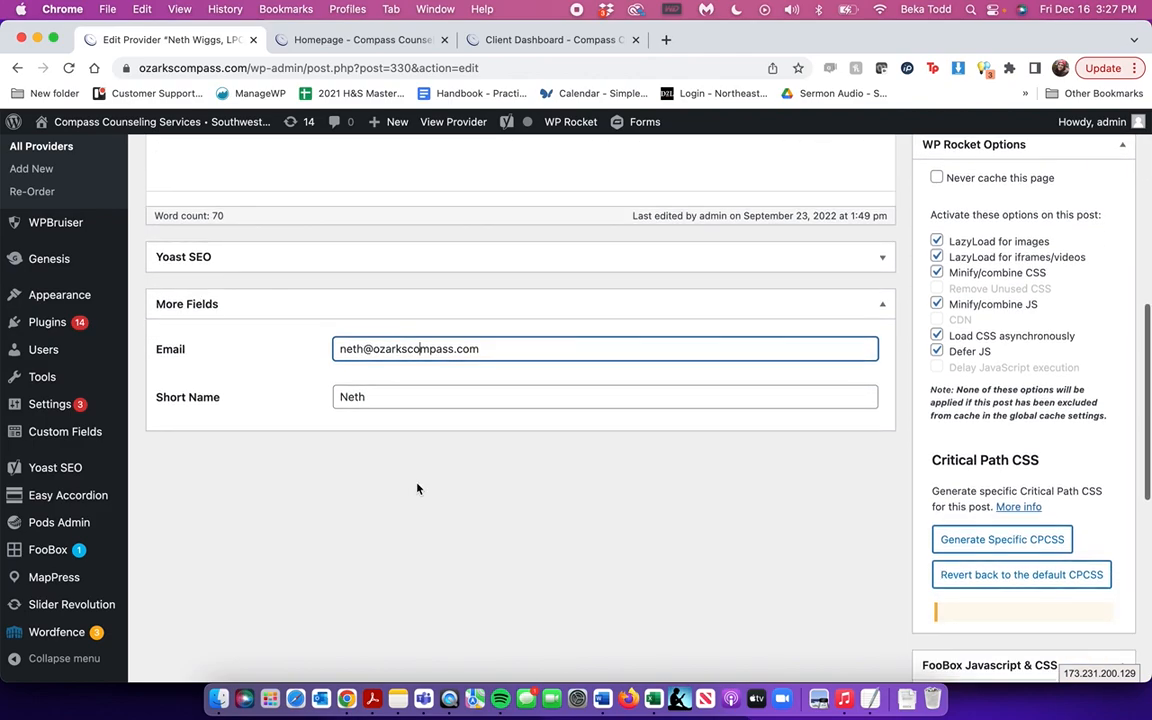
{"action": "scroll", "coordinate": [417, 488], "scroll_direction": "down", "scroll_amount": 3}
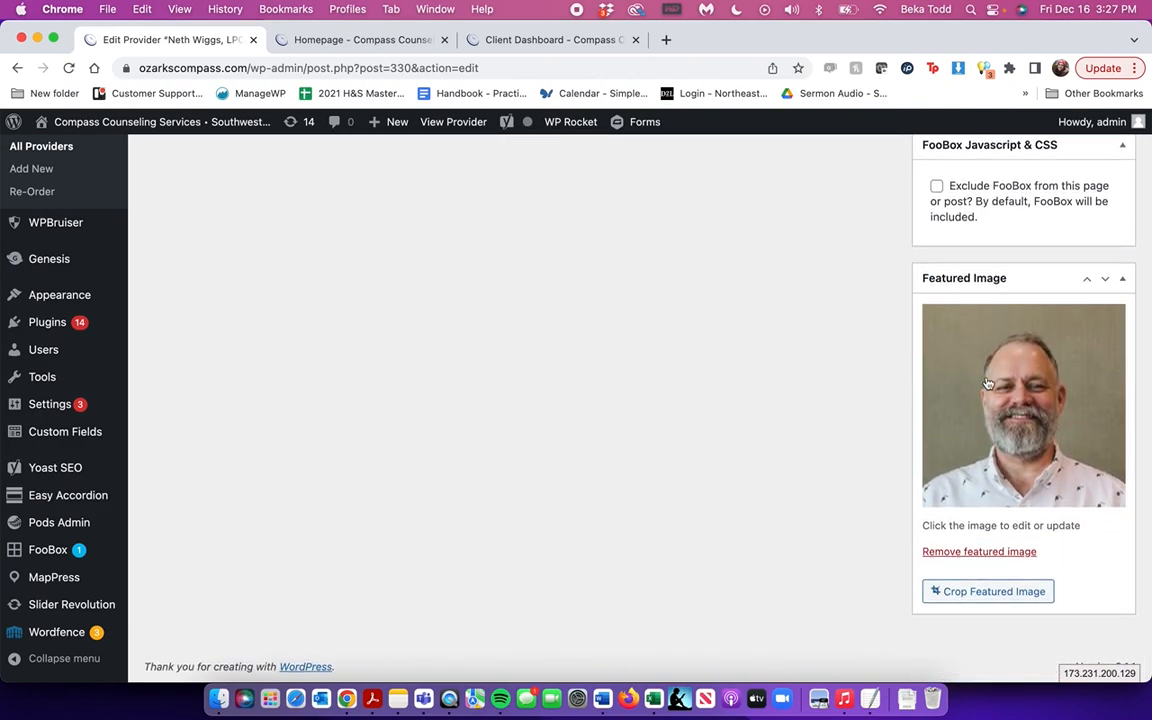
{"action": "left_click", "coordinate": [1038, 378]}
{"action": "left_click", "coordinate": [1106, 154]}
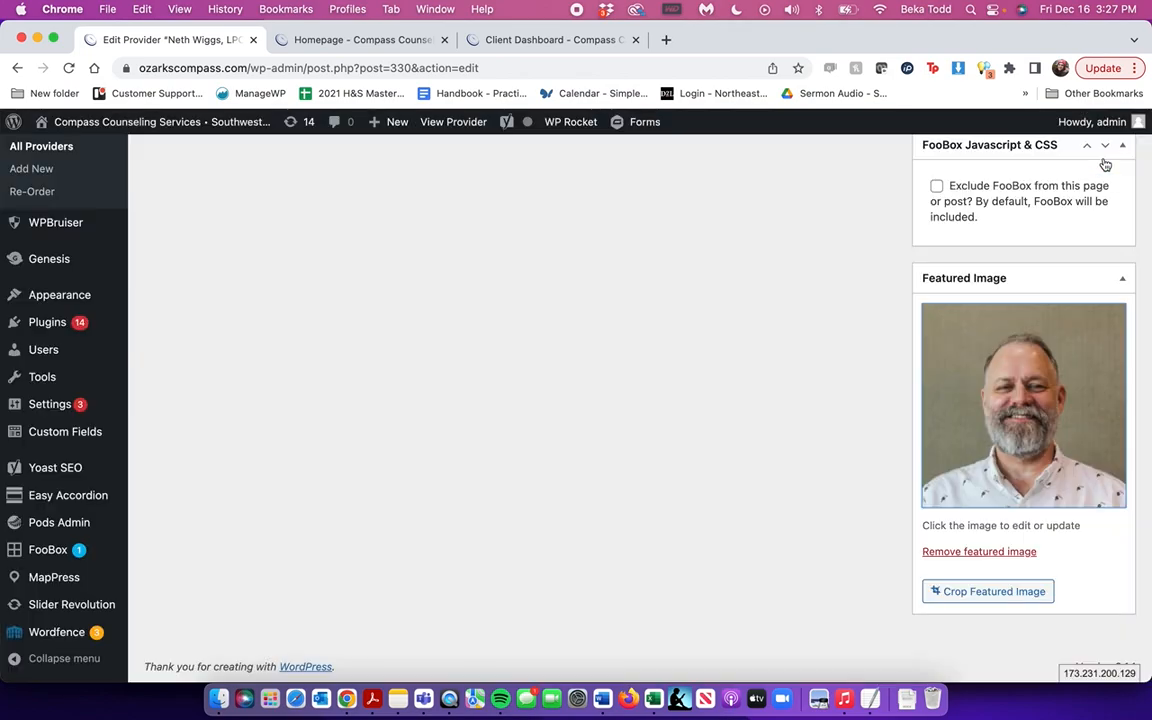
- Open the second provider's profile from the live site's Providers page, review it, and glance at the live homepage
{"action": "left_click", "coordinate": [514, 39]}
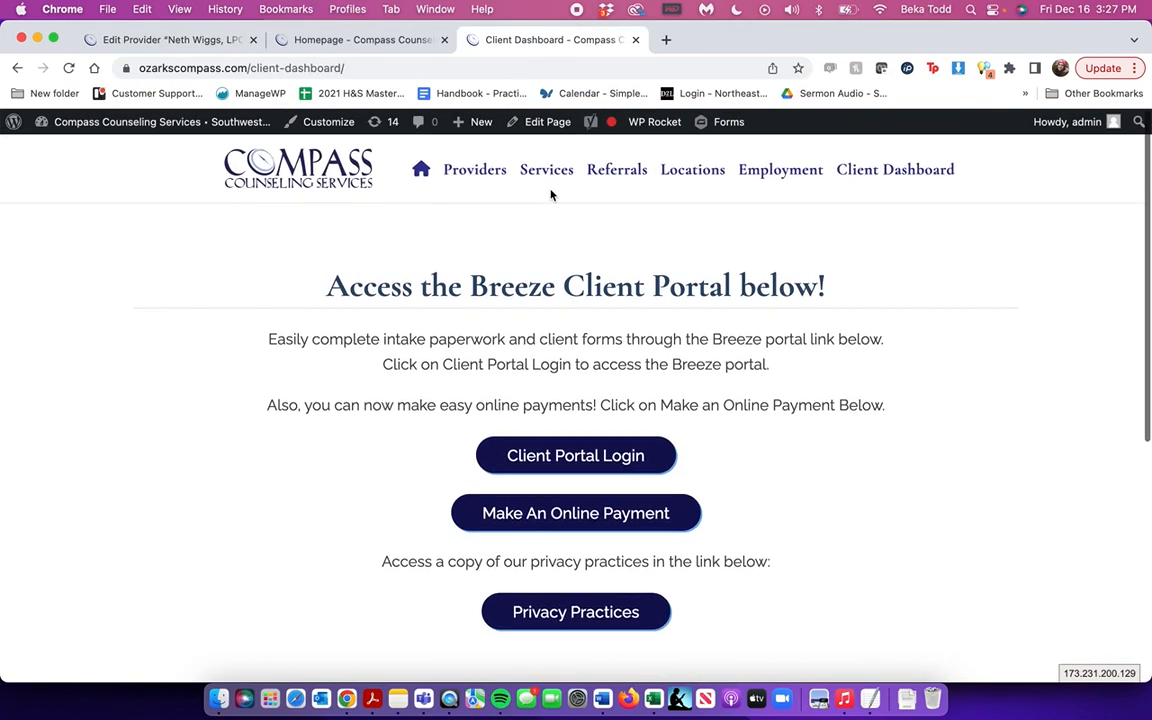
{"action": "left_click", "coordinate": [478, 172]}
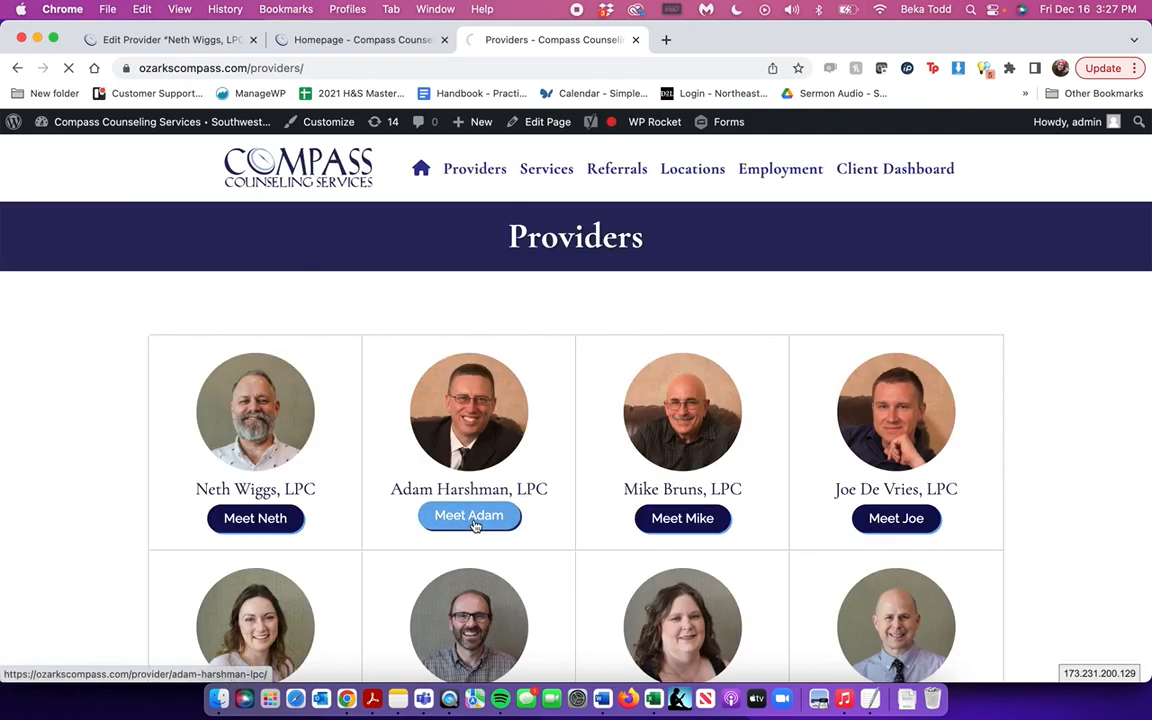
{"action": "left_click", "coordinate": [476, 526]}
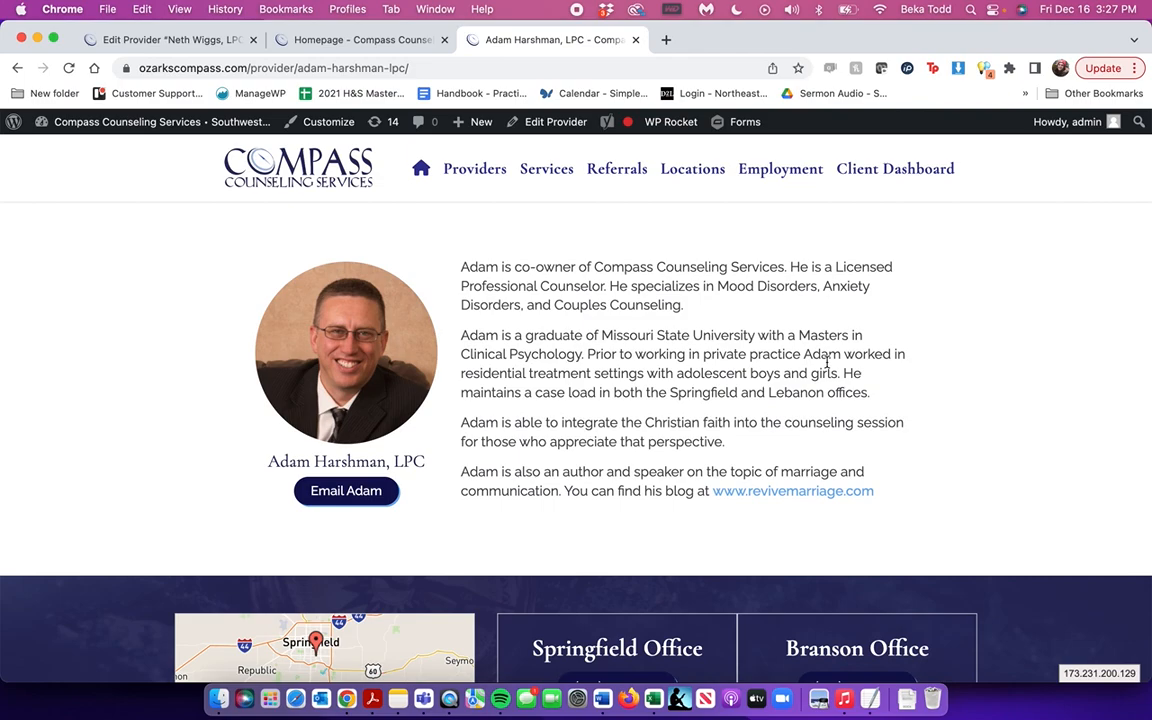
{"action": "left_click", "coordinate": [281, 38]}
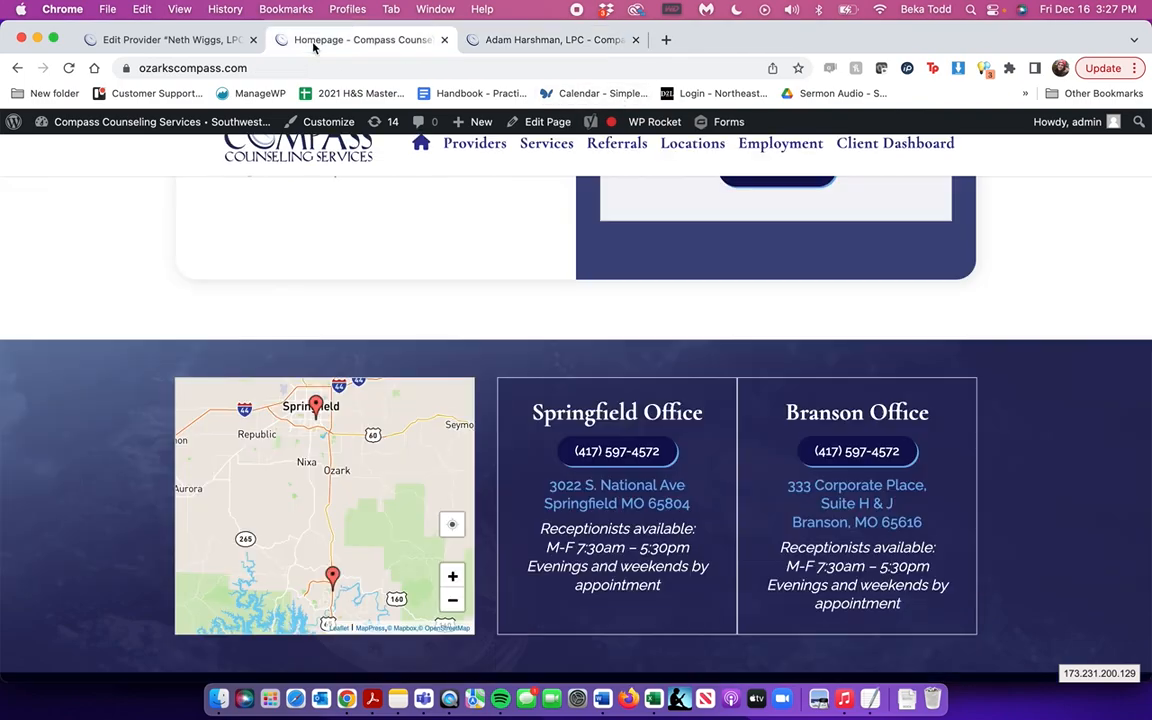
{"action": "scroll", "coordinate": [600, 257], "scroll_direction": "up", "scroll_amount": 4}
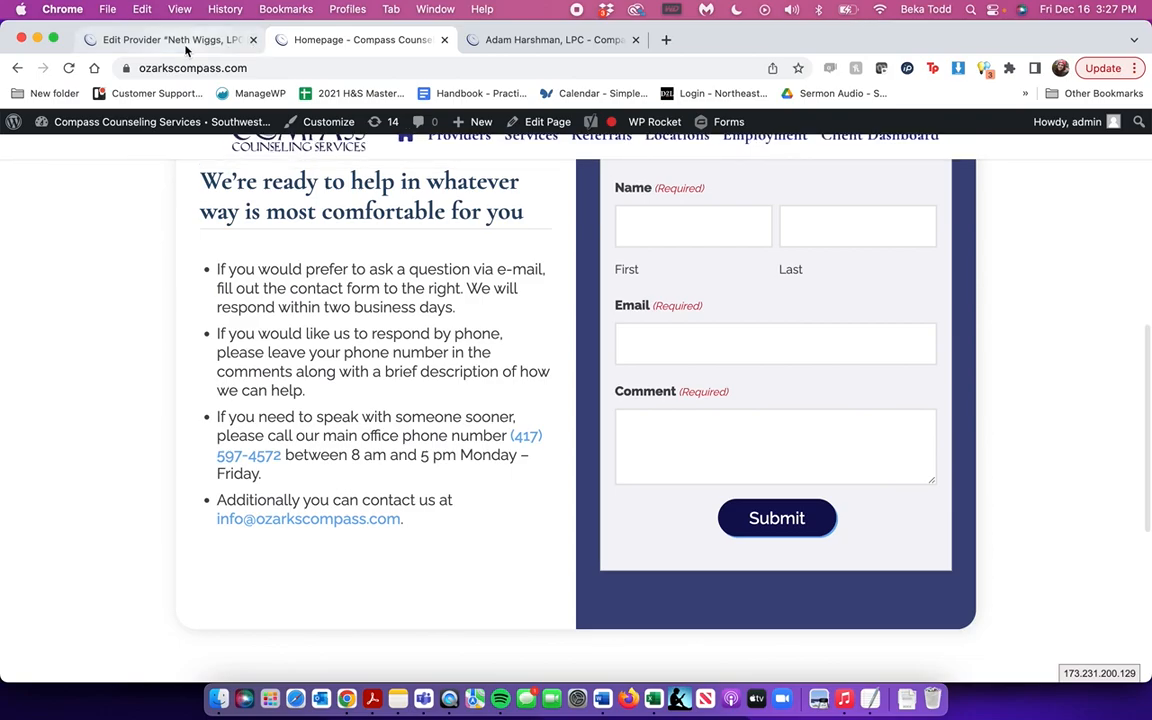
- Return to the list of all Providers in the admin area and open the Pages list in a new tab
{"action": "left_click", "coordinate": [180, 40]}
{"action": "scroll", "coordinate": [725, 438], "scroll_direction": "up", "scroll_amount": 10}
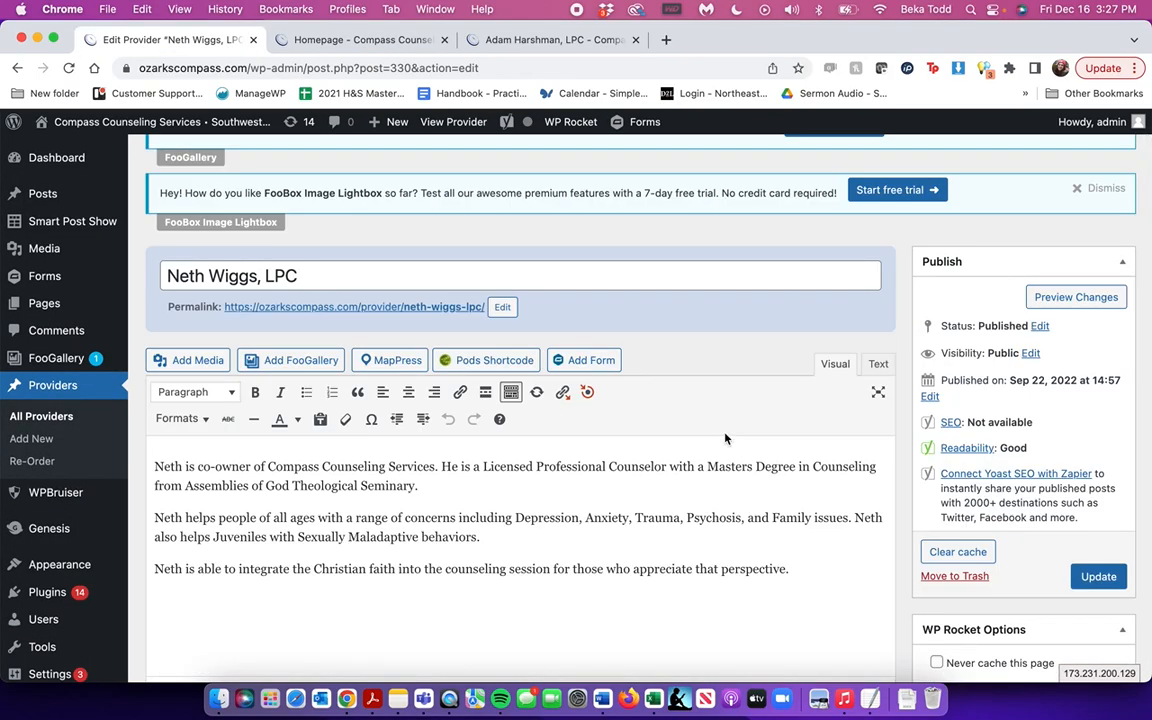
{"action": "left_click", "coordinate": [57, 414]}
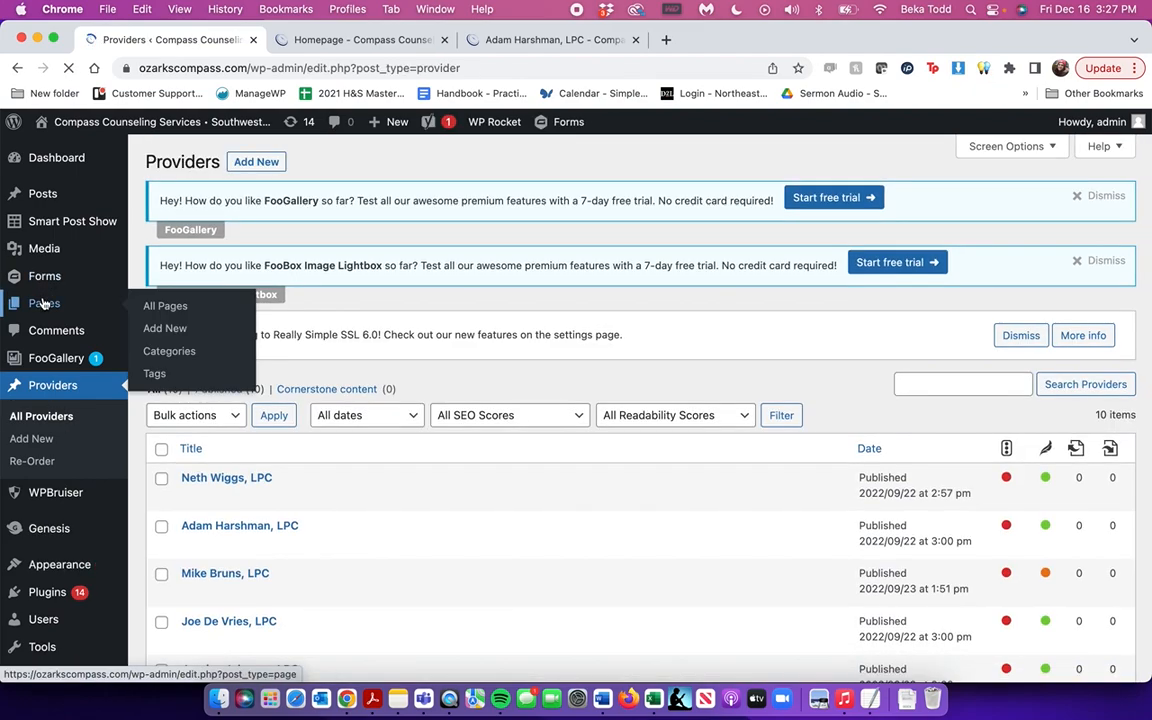
{"action": "right_click", "coordinate": [62, 308]}
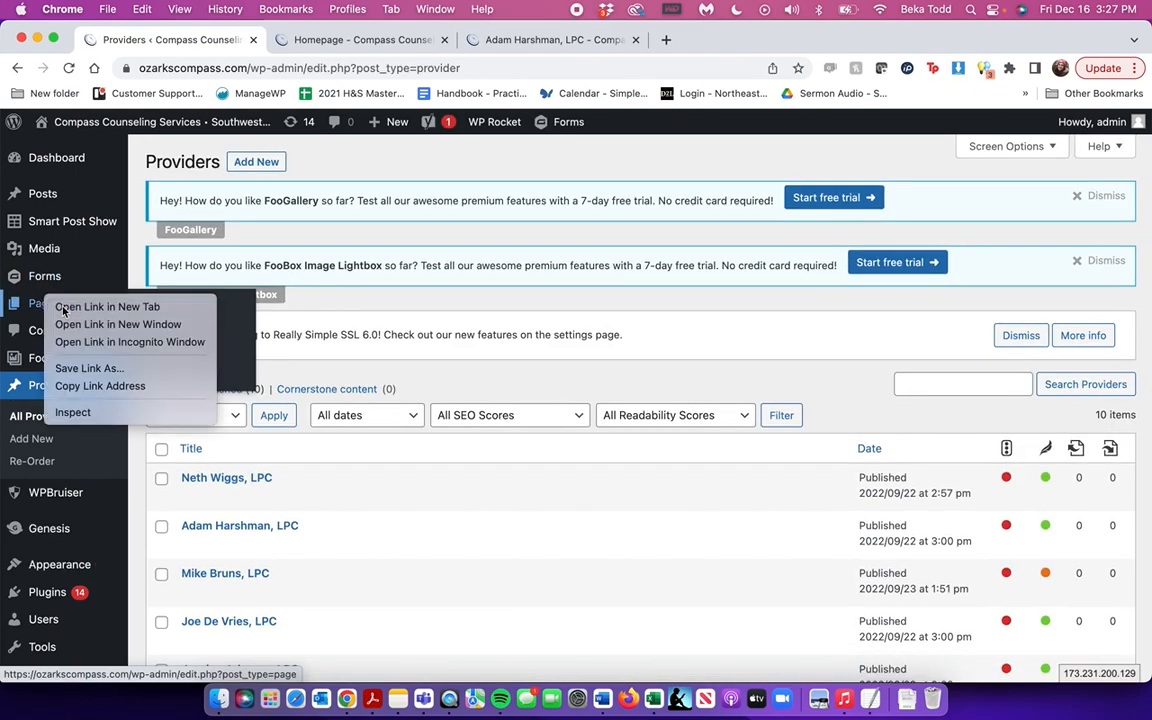
{"action": "left_click", "coordinate": [100, 307]}
{"action": "left_click", "coordinate": [312, 40]}
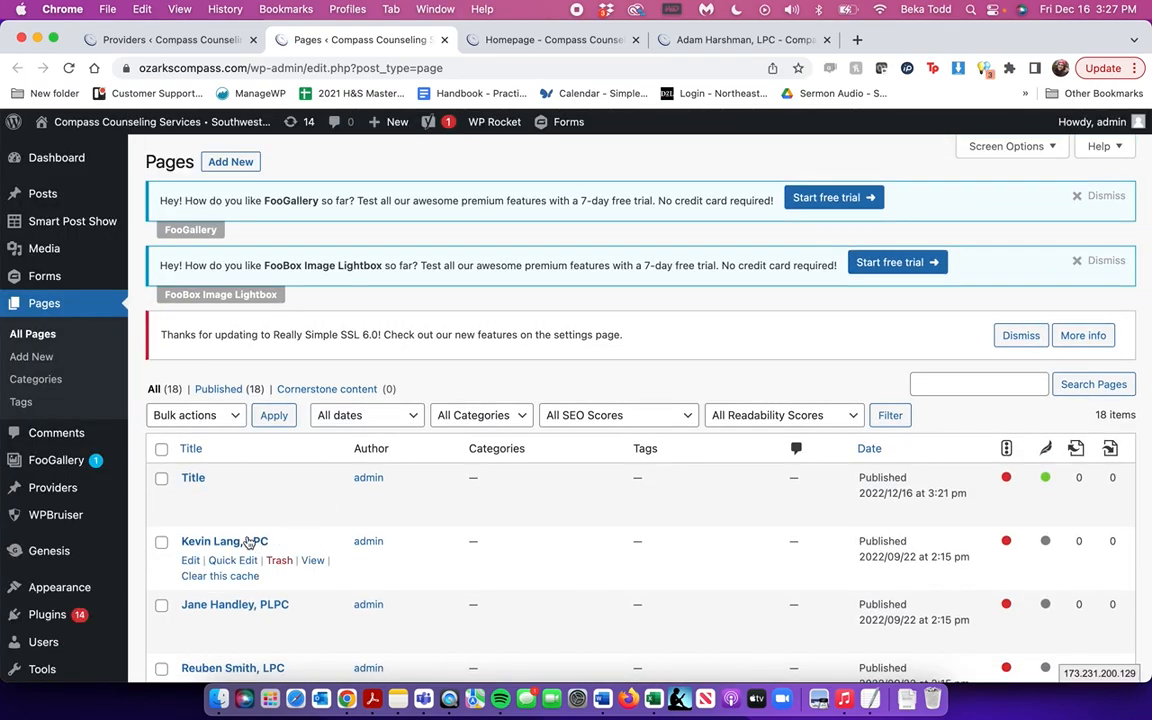
- Open the second and third entries in the Pages list to check their content, returning to the list after each
{"action": "left_click", "coordinate": [248, 542]}
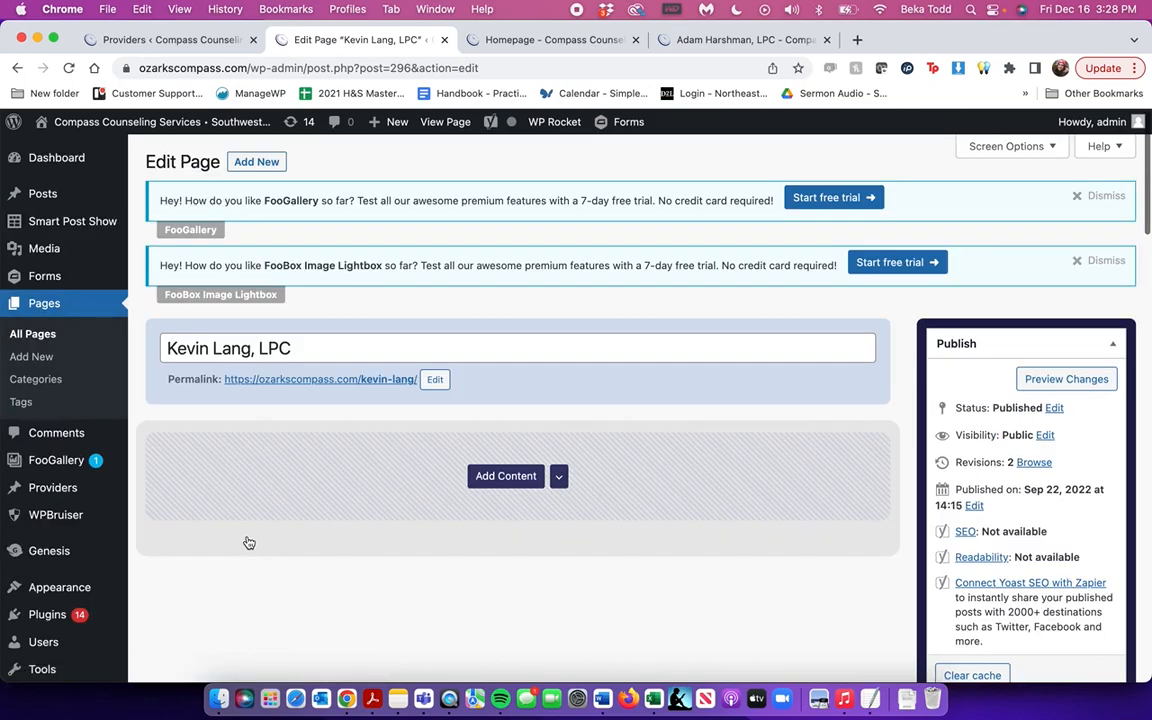
{"action": "key", "text": "super+["}
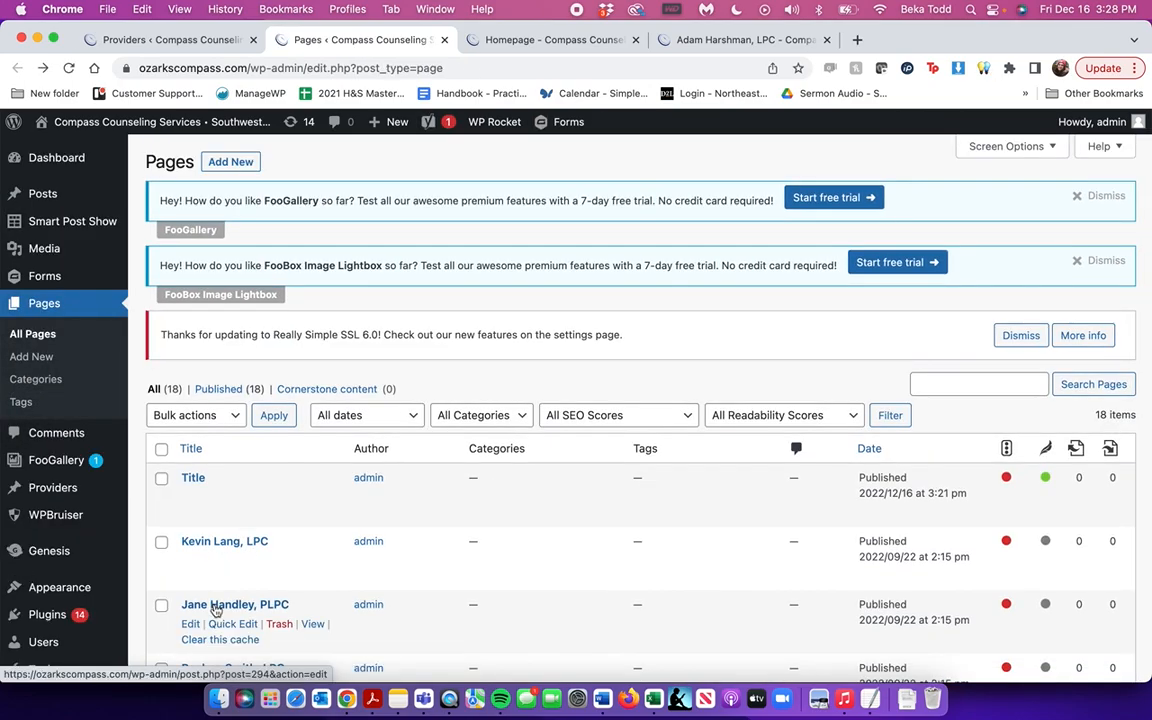
{"action": "left_click", "coordinate": [216, 608]}
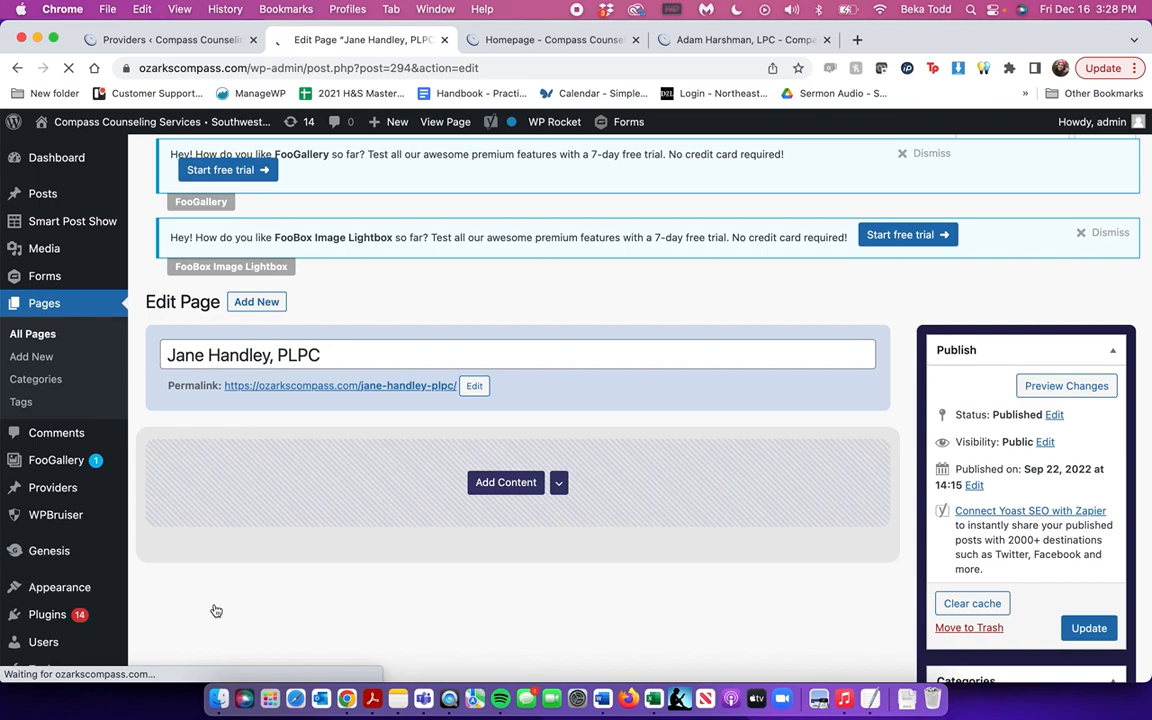
{"action": "scroll", "coordinate": [216, 610], "scroll_direction": "left", "scroll_amount": 5}
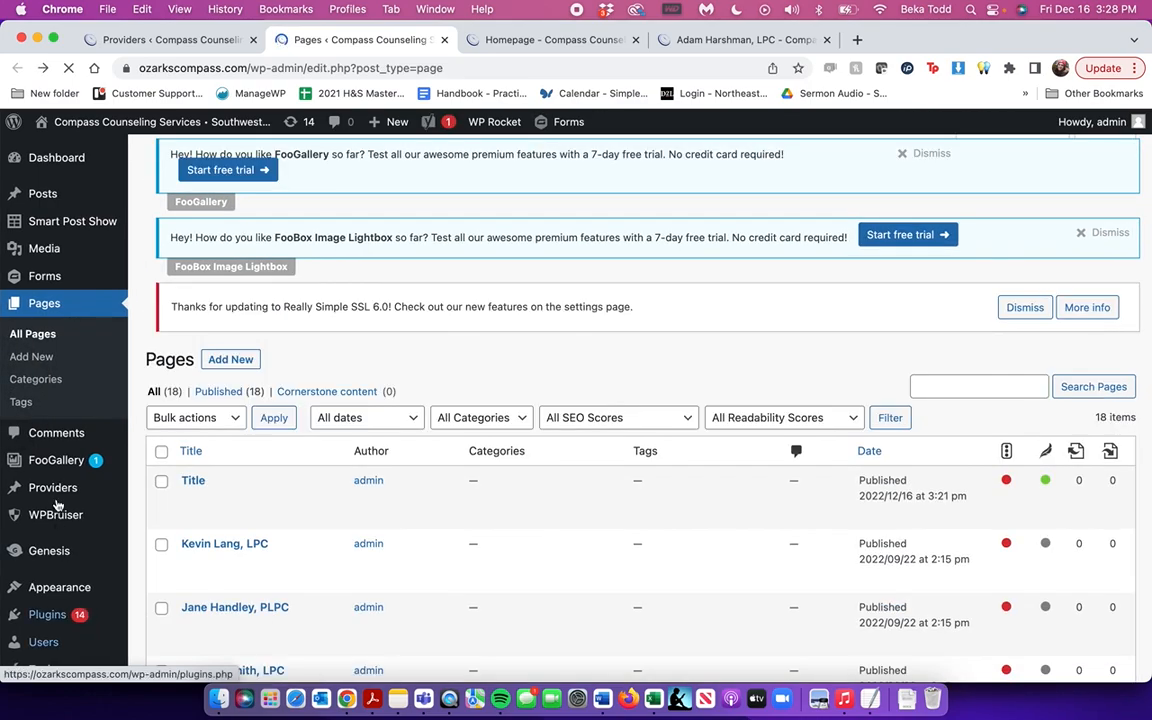
- Open the fifth provider's entry from the Providers list and review the biography, Email, Short Name and featured image
{"action": "left_click", "coordinate": [55, 492]}
{"action": "scroll", "coordinate": [252, 417], "scroll_direction": "down", "scroll_amount": 5}
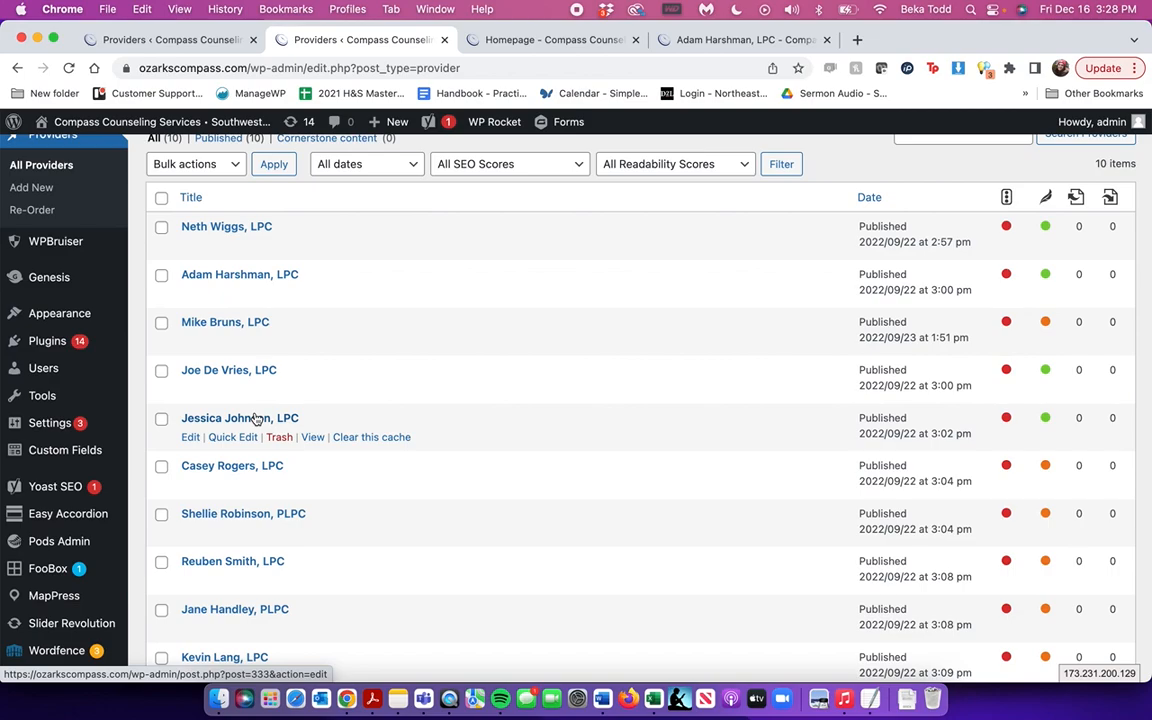
{"action": "left_click", "coordinate": [255, 419]}
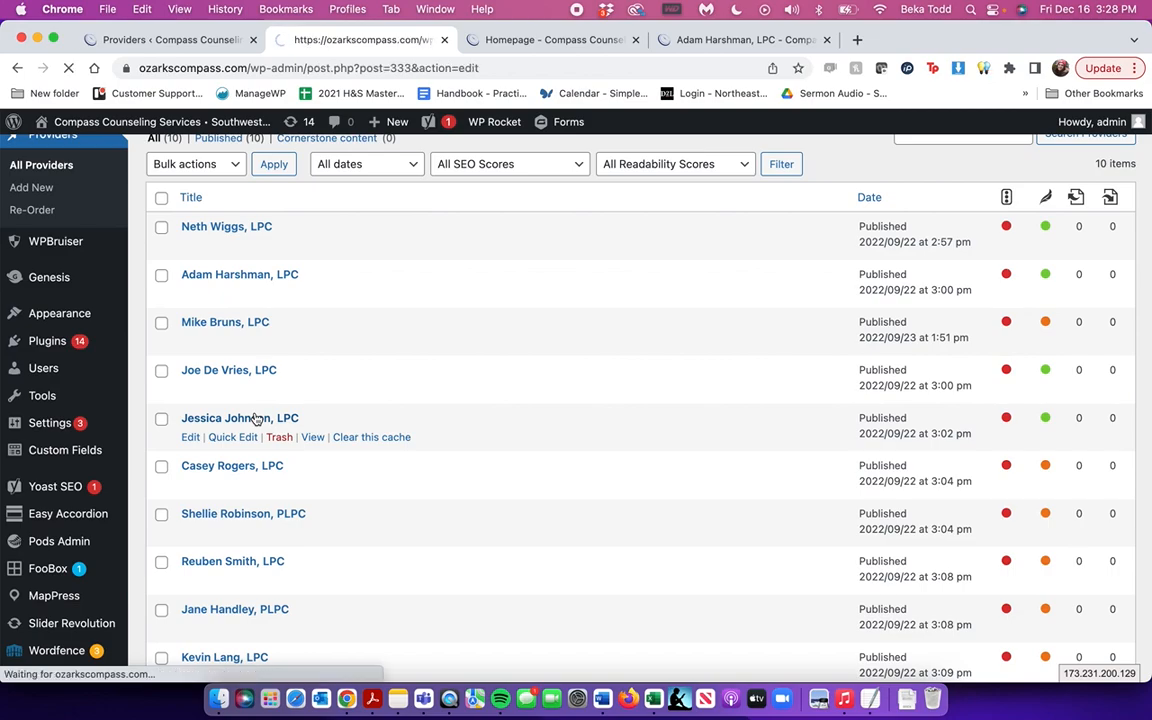
{"action": "scroll", "coordinate": [253, 417], "scroll_direction": "down", "scroll_amount": 5}
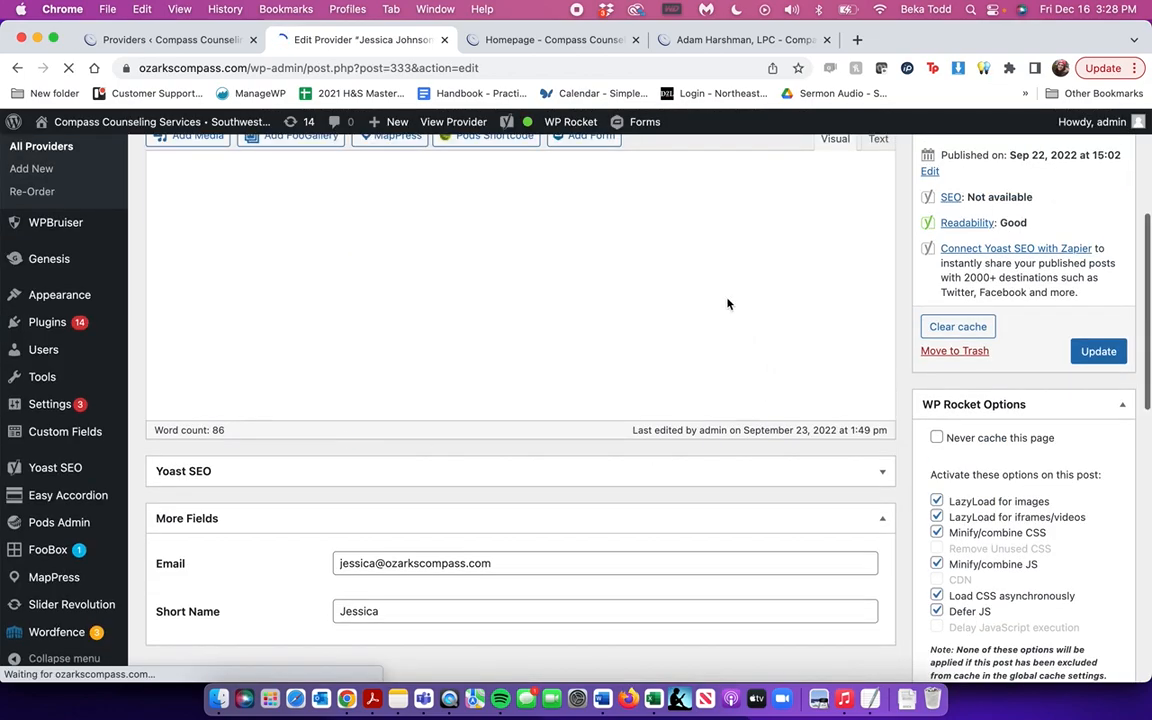
{"action": "scroll", "coordinate": [451, 268], "scroll_direction": "up", "scroll_amount": 3}
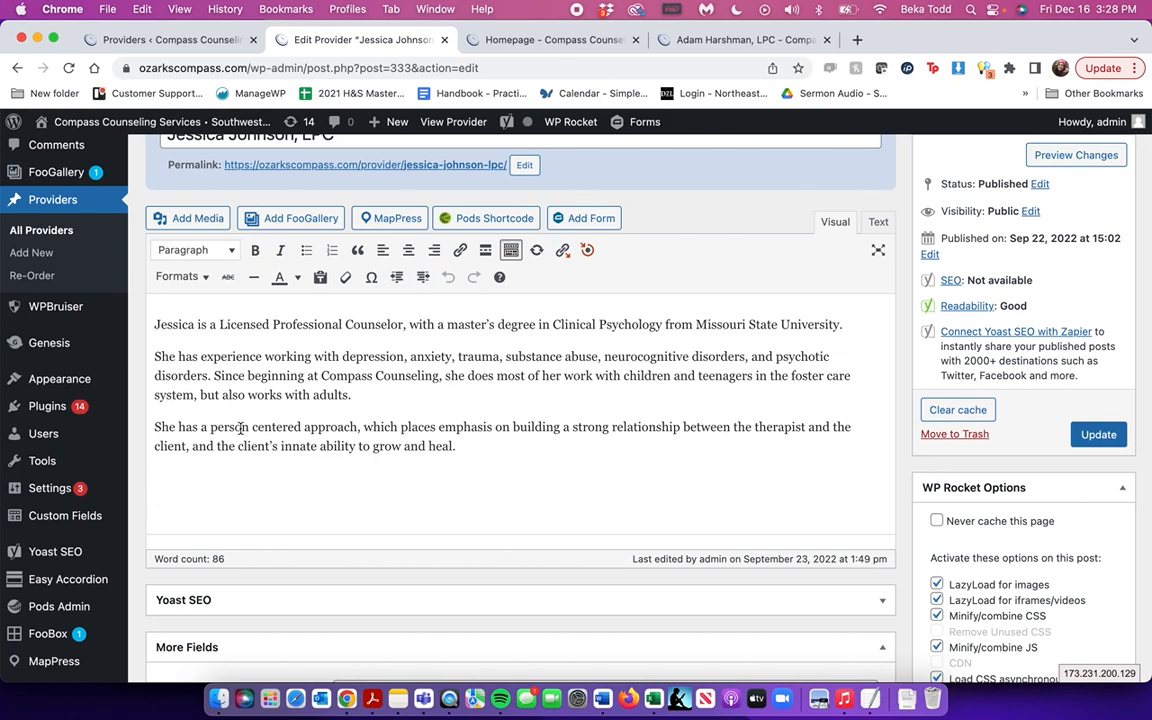
{"action": "scroll", "coordinate": [510, 432], "scroll_direction": "down", "scroll_amount": 5}
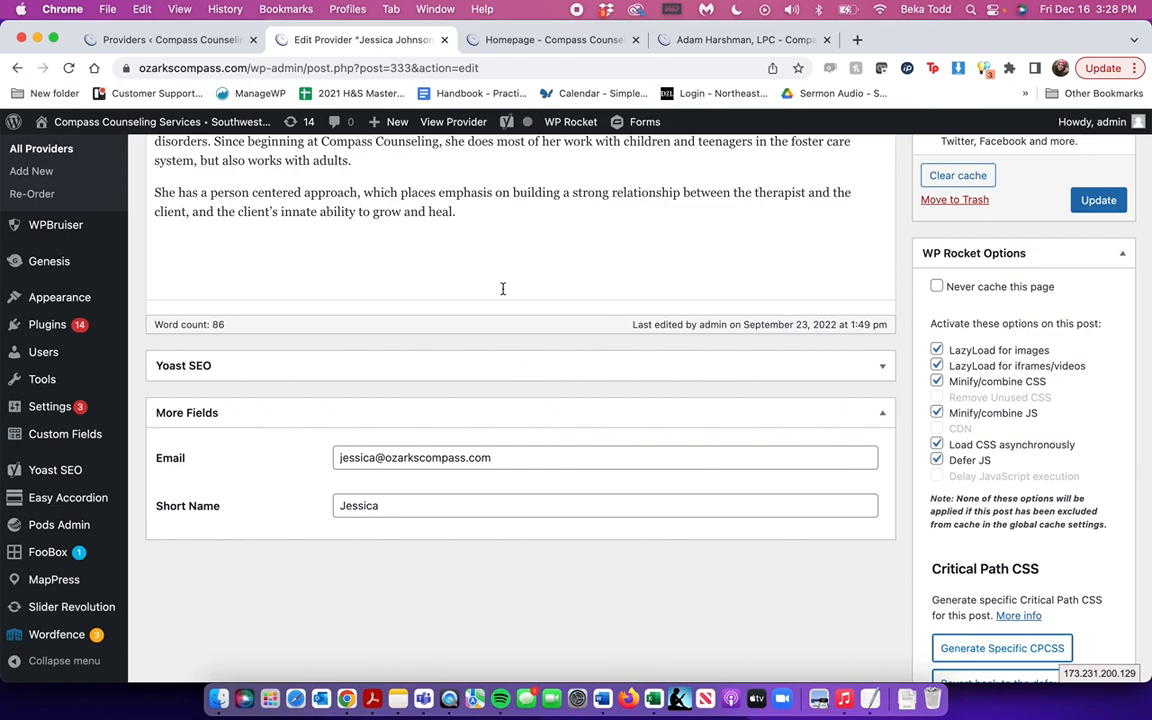
{"action": "scroll", "coordinate": [483, 554], "scroll_direction": "down", "scroll_amount": 10}
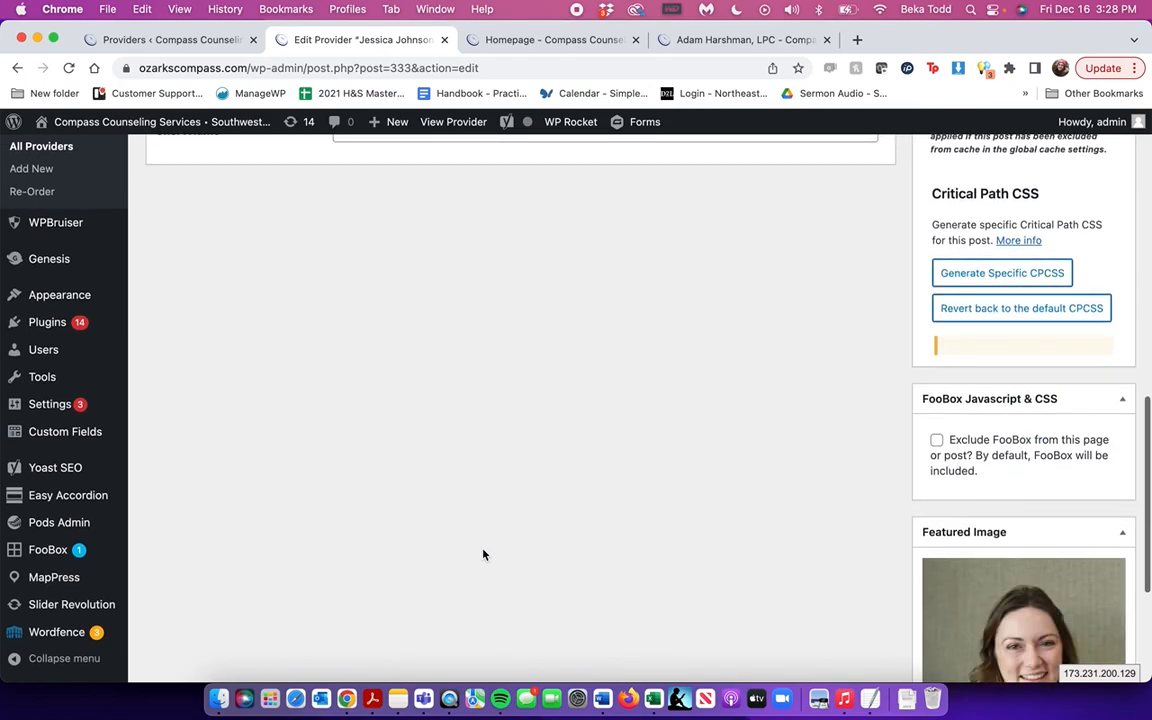
{"action": "scroll", "coordinate": [448, 375], "scroll_direction": "up", "scroll_amount": 10}
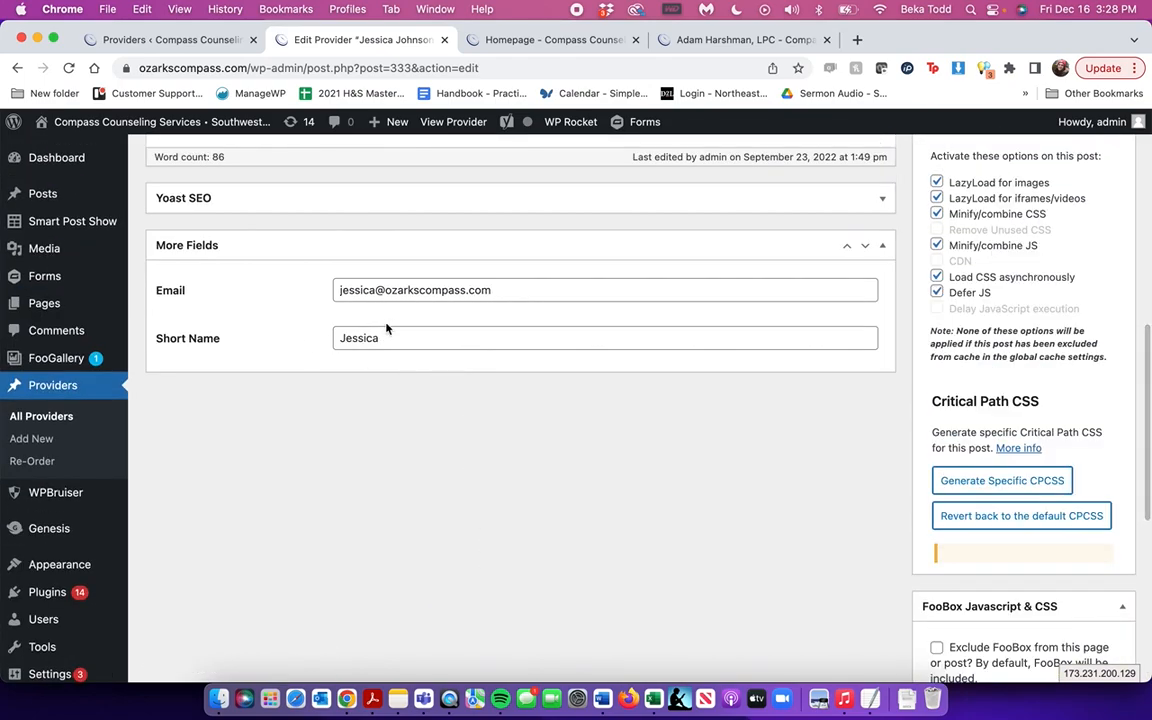
- Open the Providers page on the live site to see how the provider portraits and Meet buttons are displayed
{"action": "left_click", "coordinate": [470, 44]}
{"action": "scroll", "coordinate": [388, 249], "scroll_direction": "up", "scroll_amount": 5}
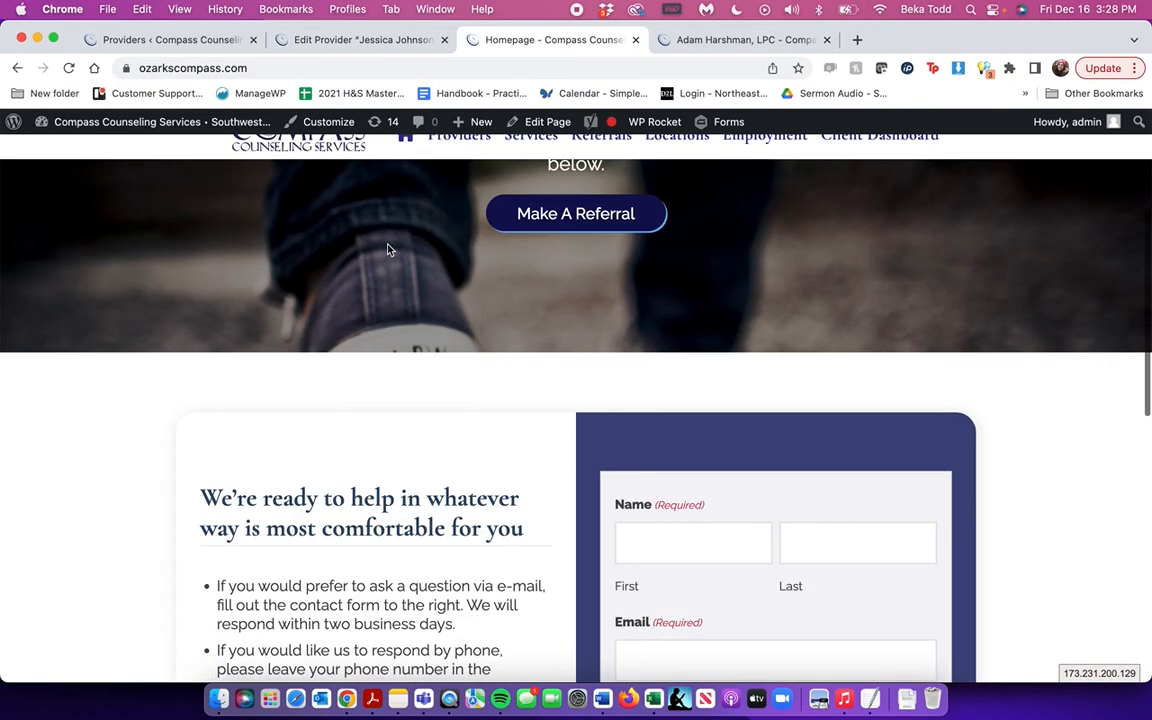
{"action": "left_click", "coordinate": [466, 147]}
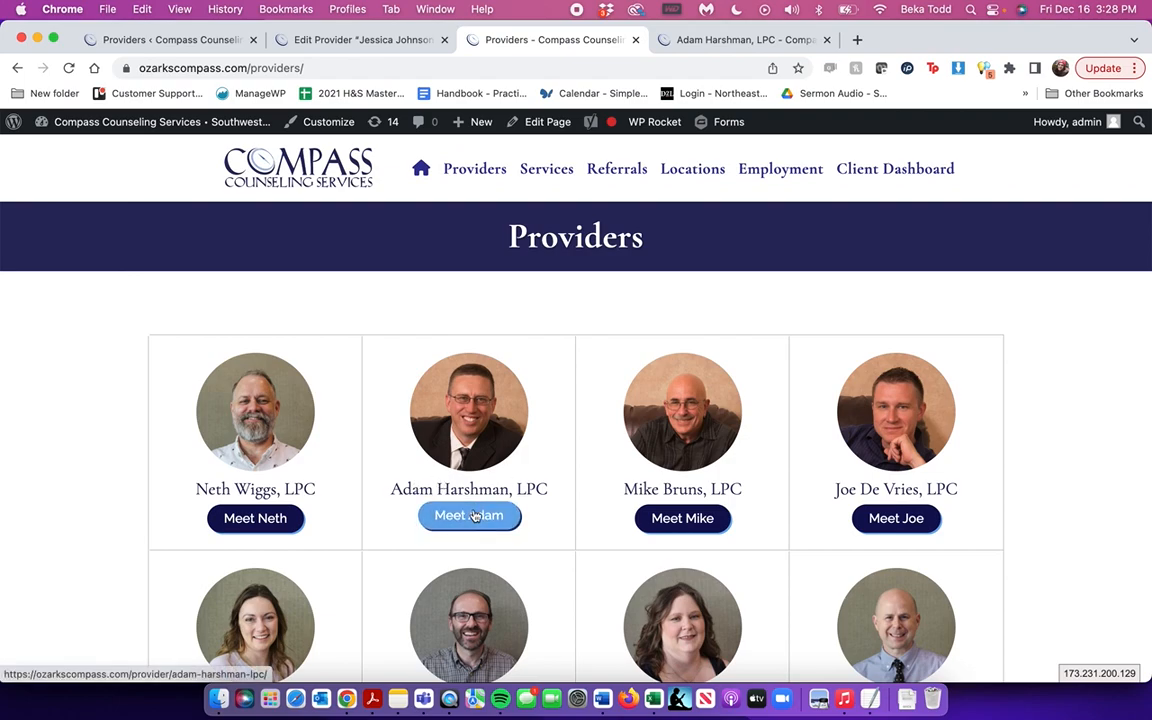
- Open the featured image picker in the fifth provider's entry, view its file upload option, and close it without changes
{"action": "left_click", "coordinate": [337, 39]}
{"action": "scroll", "coordinate": [1026, 559], "scroll_direction": "down", "scroll_amount": 10}
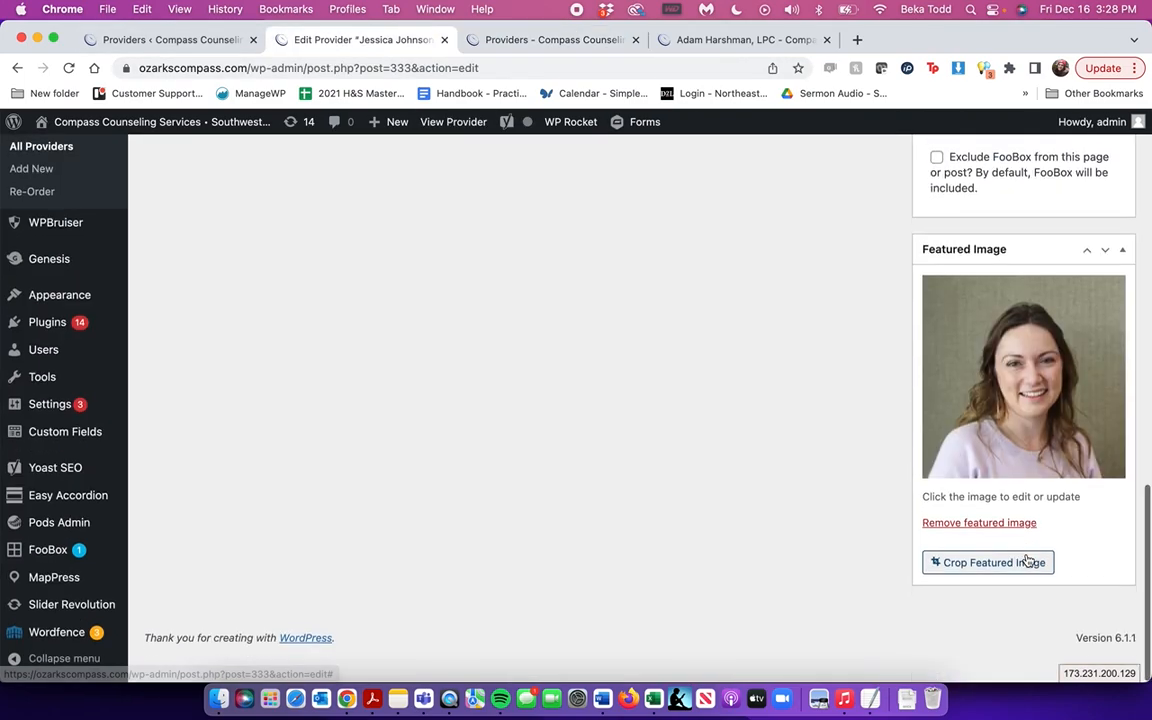
{"action": "left_click", "coordinate": [1024, 430]}
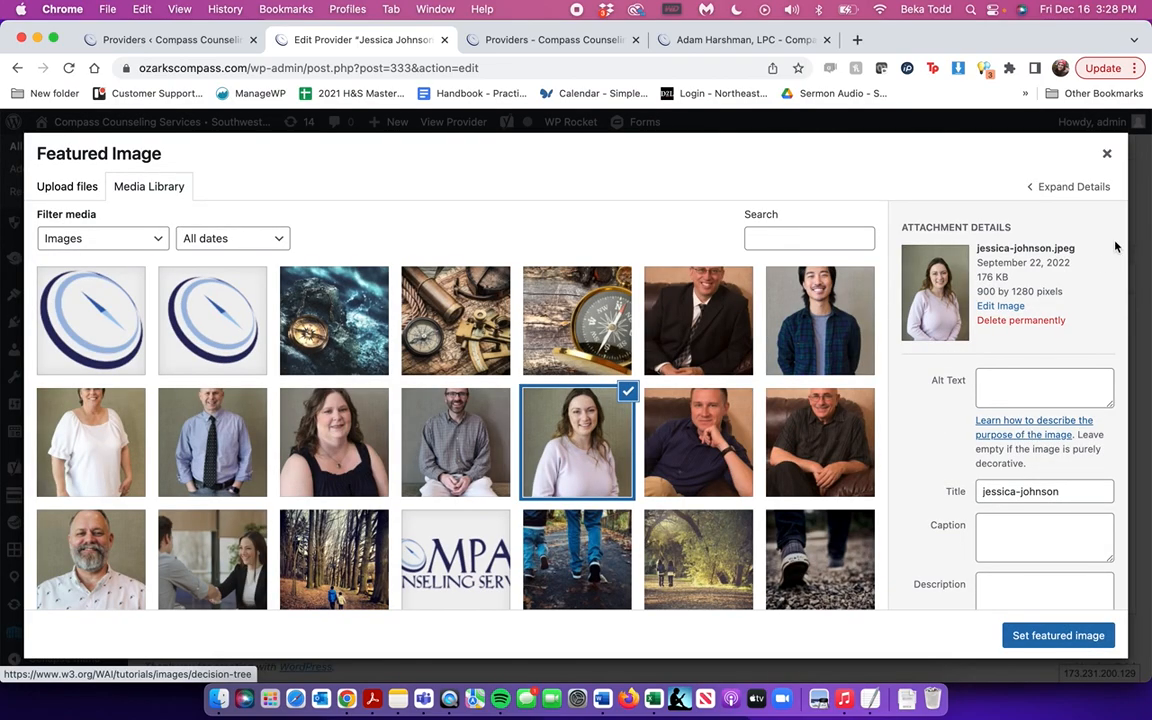
{"action": "left_click", "coordinate": [82, 190]}
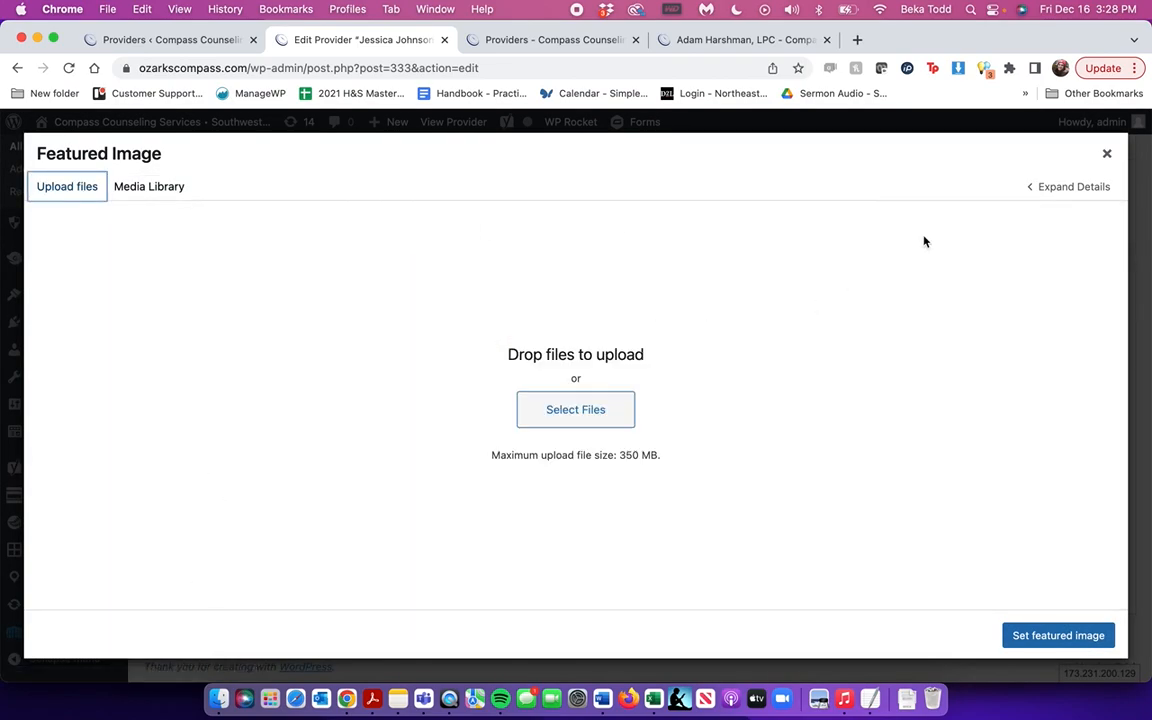
{"action": "left_click", "coordinate": [1107, 153]}
{"action": "scroll", "coordinate": [1100, 420], "scroll_direction": "up", "scroll_amount": 8}
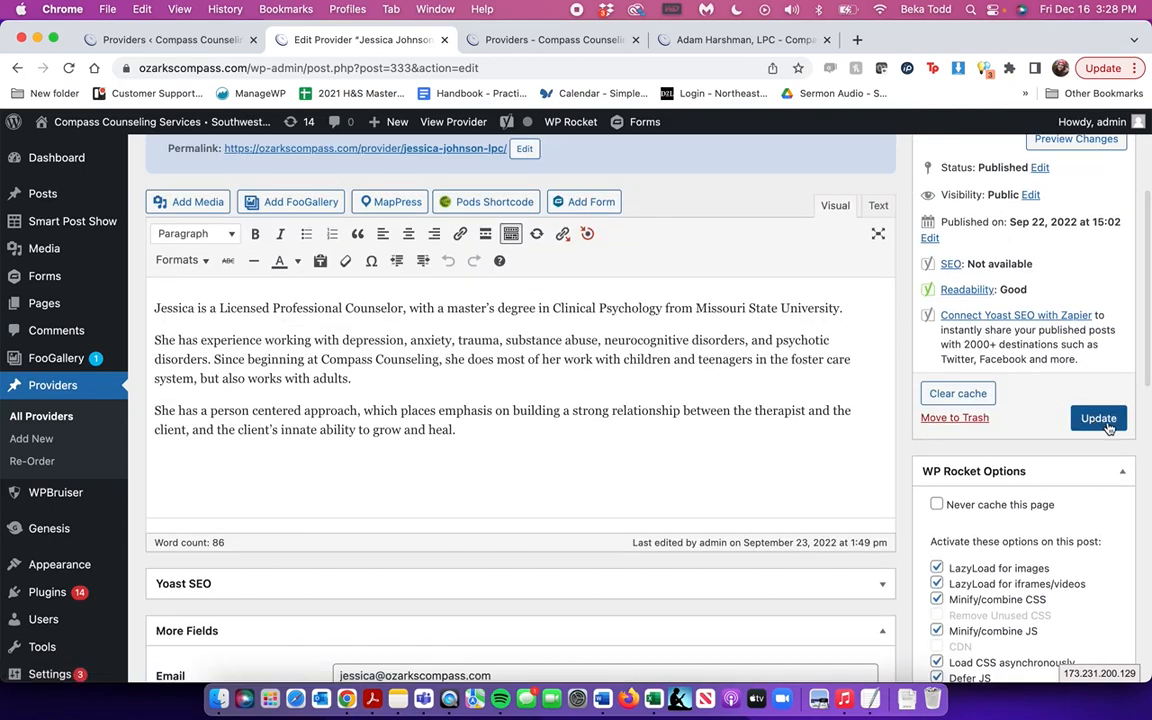
- Return to the list of all Providers and look over the entries, their Trash option and the option for adding a provider
{"action": "left_click", "coordinate": [36, 419]}
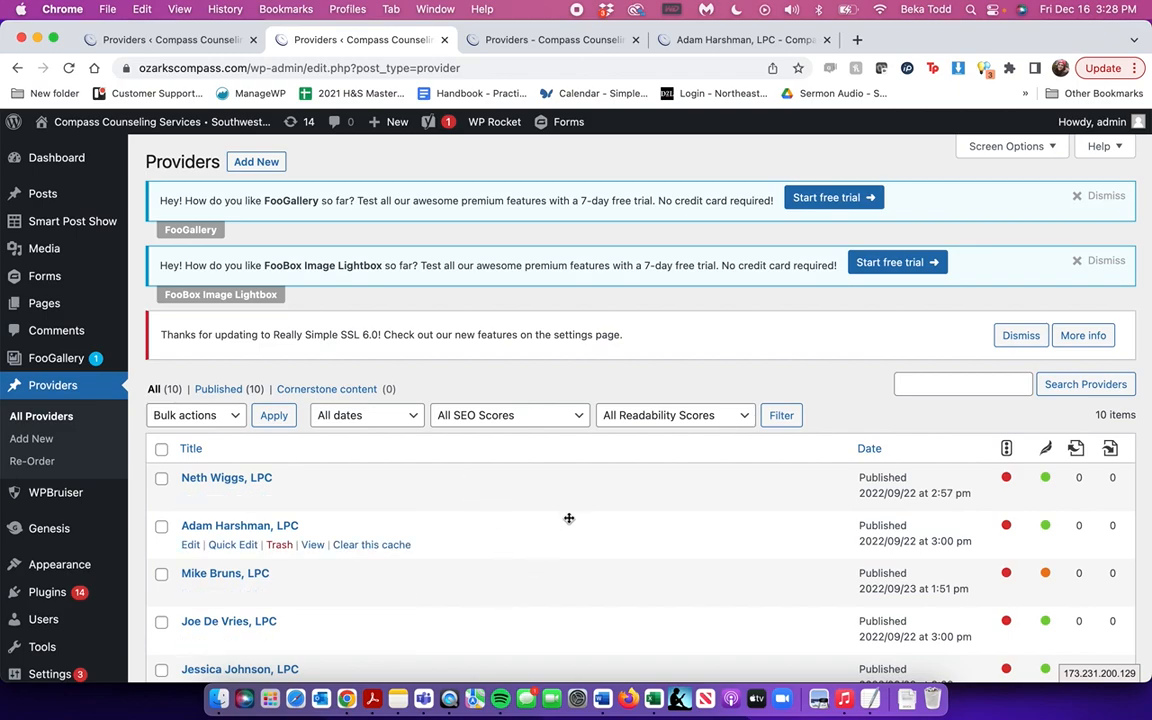
{"action": "scroll", "coordinate": [569, 518], "scroll_direction": "down", "scroll_amount": 5}
{"action": "mouse_move", "coordinate": [529, 532]}
{"action": "left_mouse_down"}
{"action": "mouse_move", "coordinate": [531, 483]}
{"action": "mouse_move", "coordinate": [545, 542]}
{"action": "left_mouse_up"}
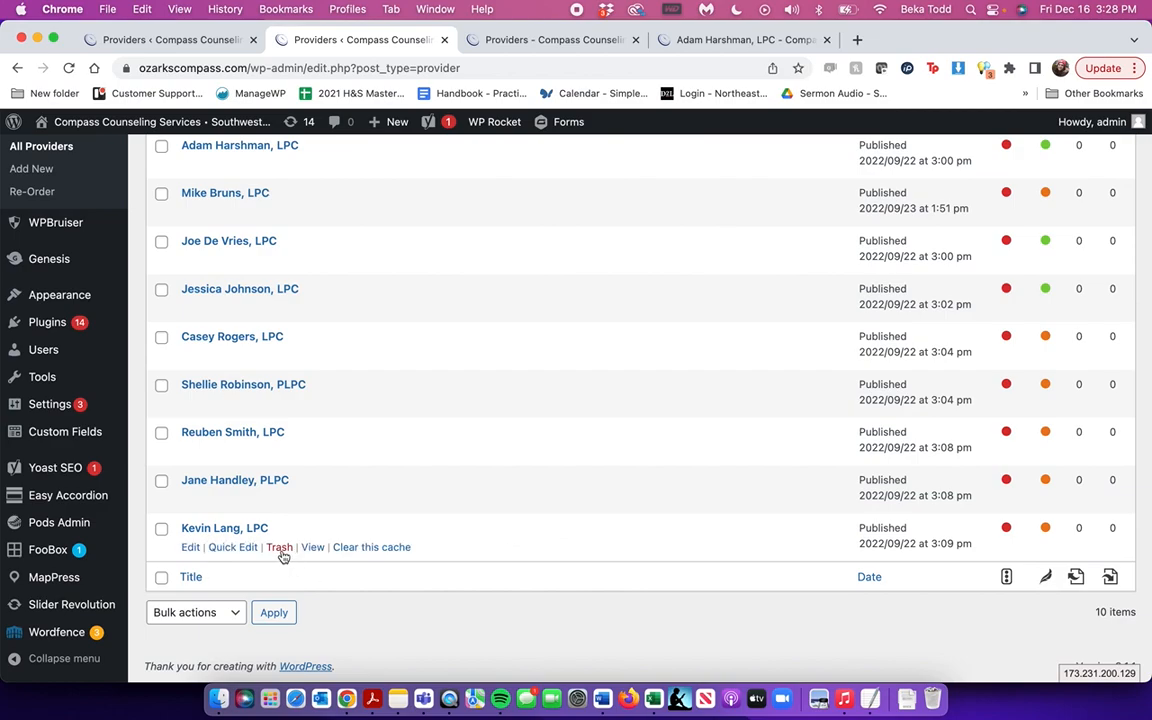
{"action": "scroll", "coordinate": [281, 554], "scroll_direction": "up", "scroll_amount": 8}
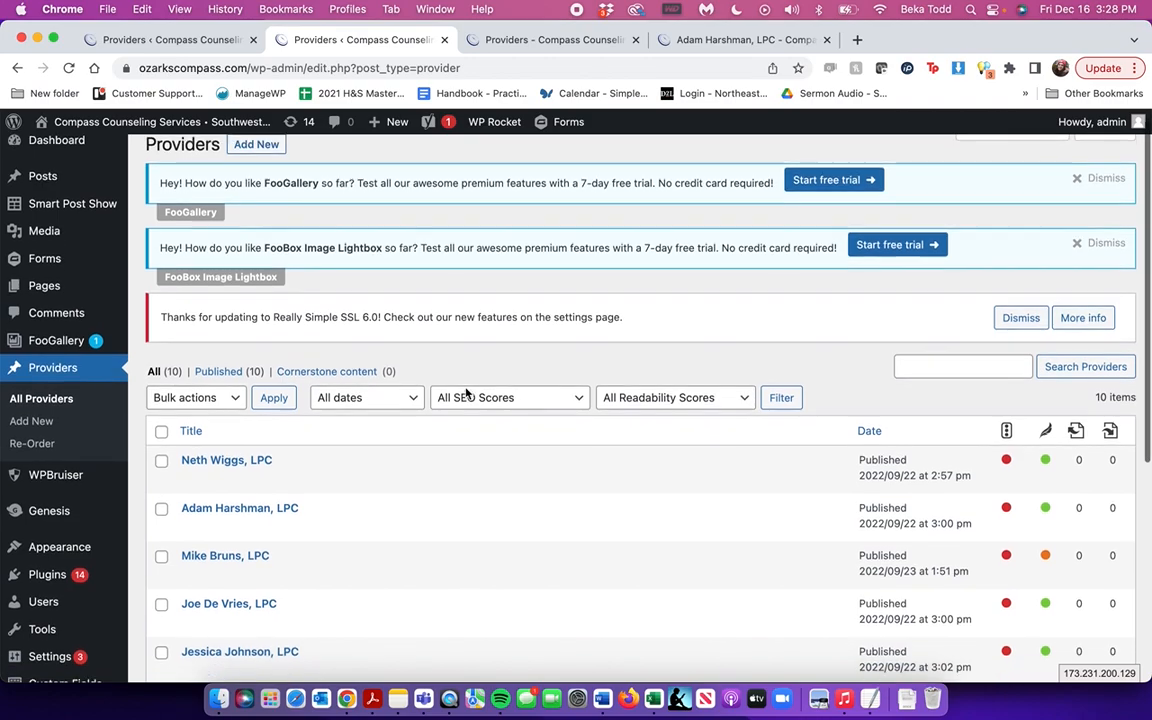
{"action": "scroll", "coordinate": [466, 393], "scroll_direction": "down", "scroll_amount": 3}
{"action": "scroll", "coordinate": [381, 357], "scroll_direction": "up", "scroll_amount": 3}
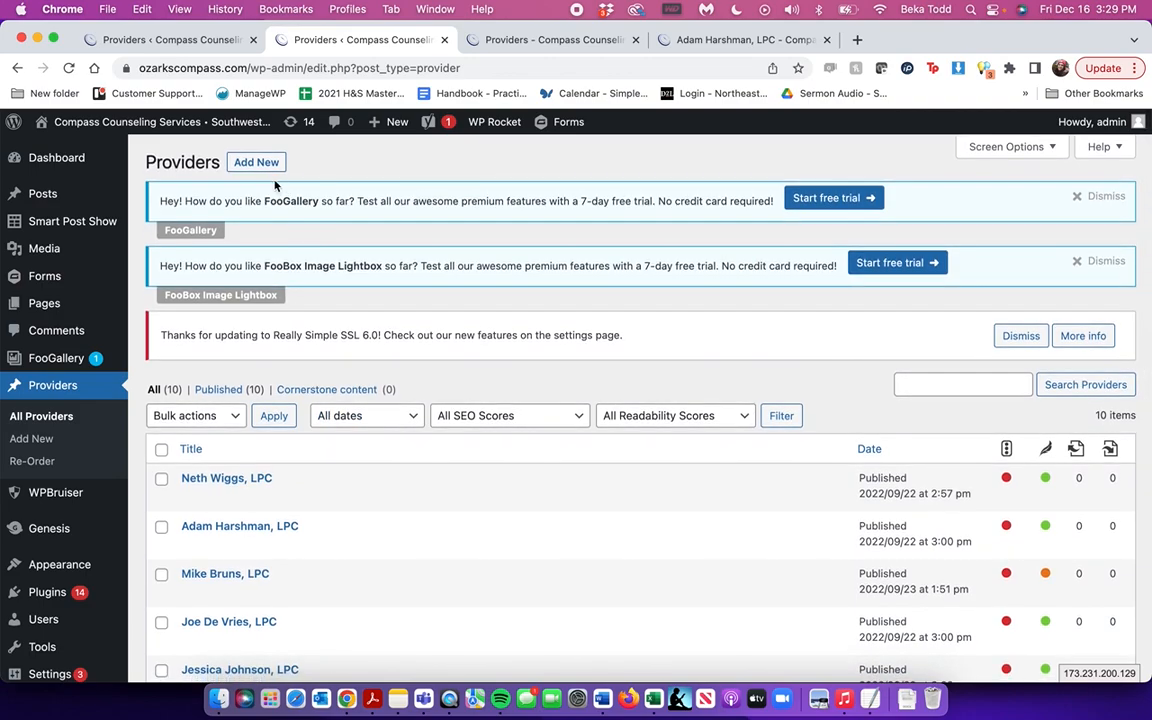
{"action": "scroll", "coordinate": [612, 462], "scroll_direction": "down", "scroll_amount": 3}
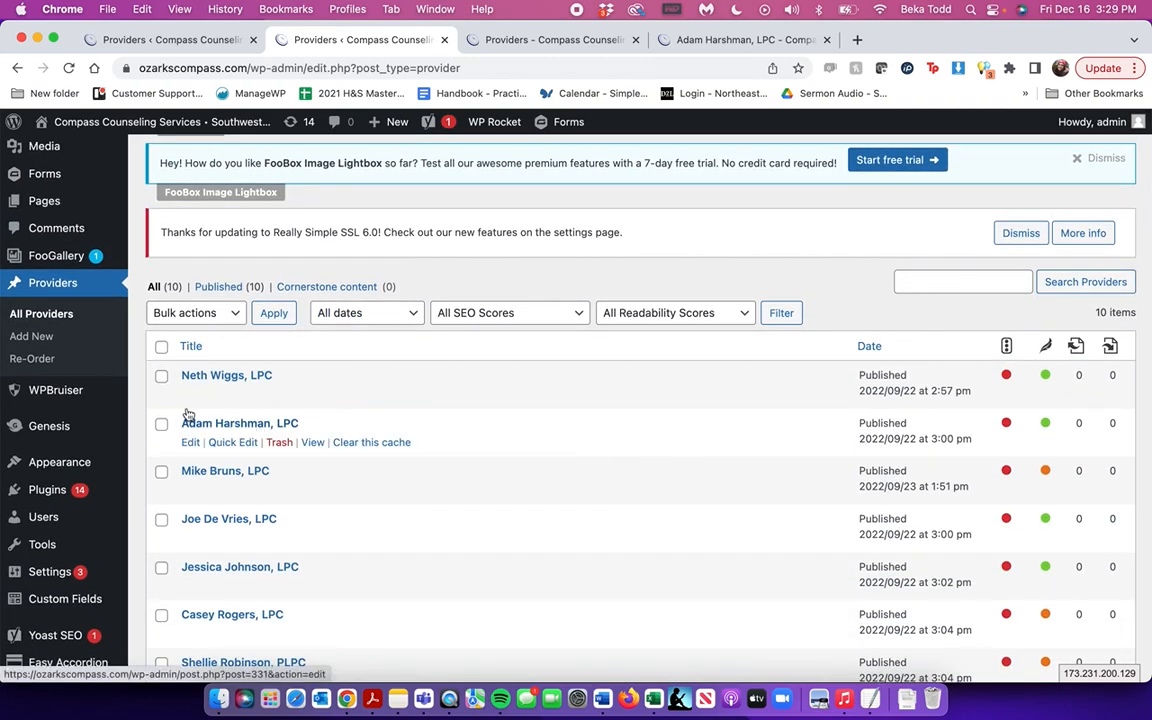
- Open the Widgets settings, check the header and office footer on the live provider page, and close the live Providers page
{"action": "mouse_move", "coordinate": [66, 494]}
{"action": "mouse_move", "coordinate": [62, 461]}
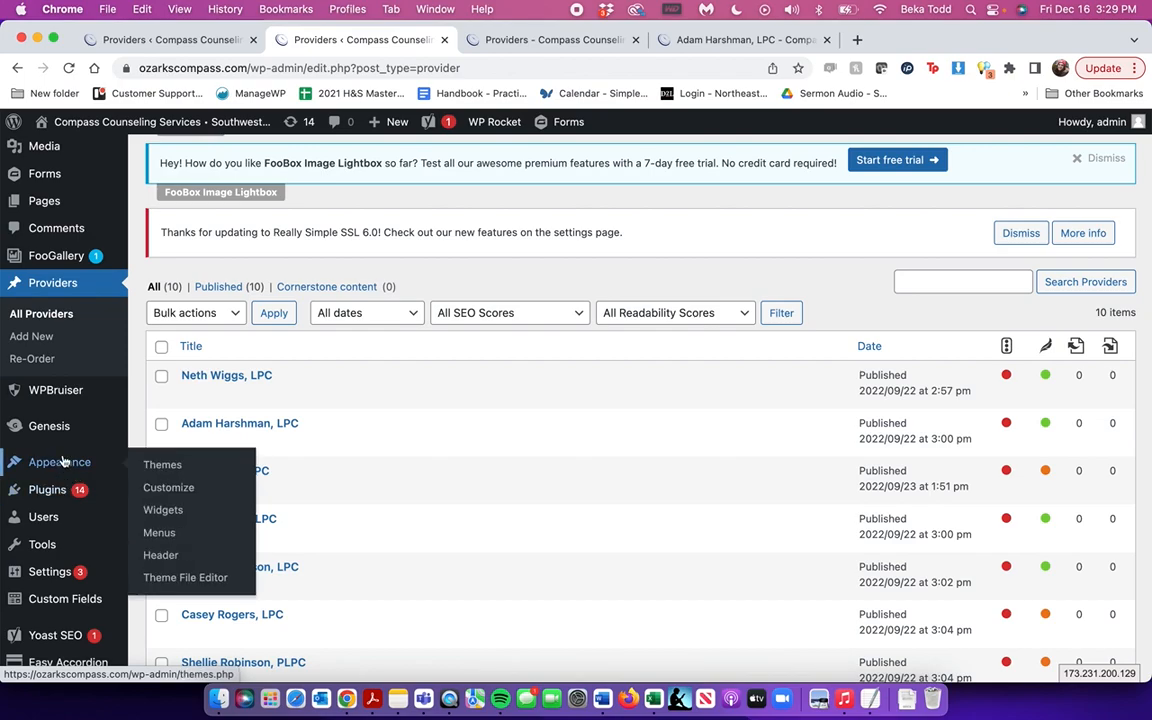
{"action": "left_click", "coordinate": [172, 511]}
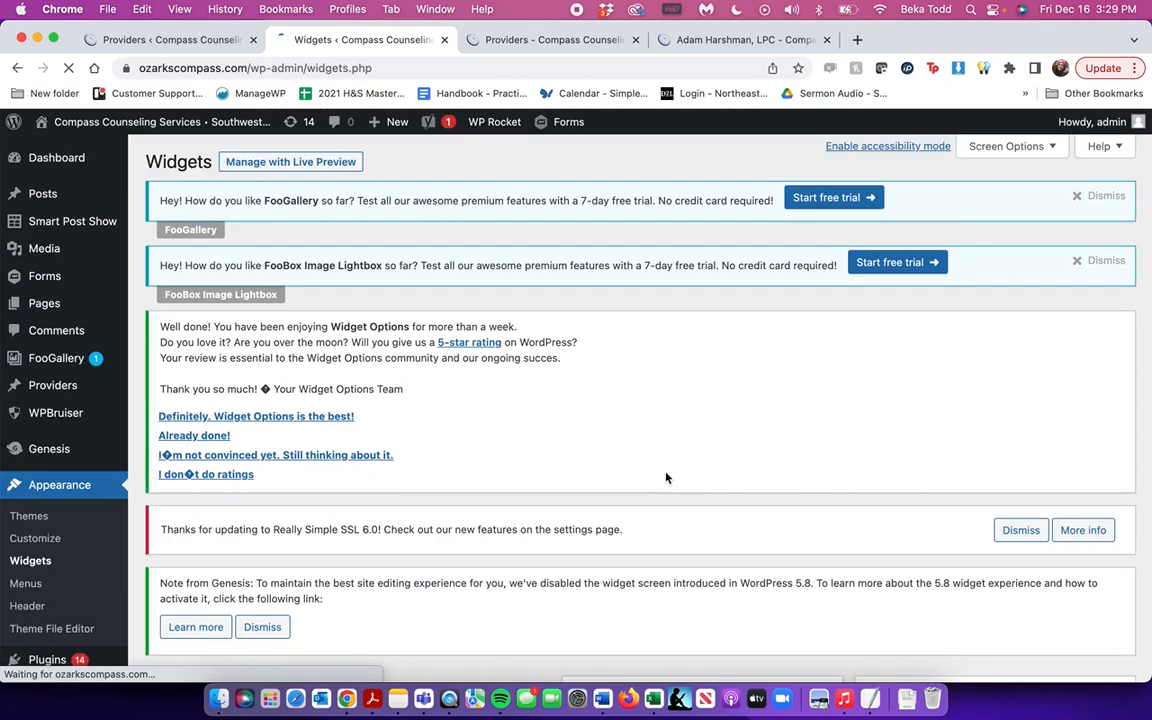
{"action": "scroll", "coordinate": [663, 476], "scroll_direction": "down", "scroll_amount": 10}
{"action": "left_click", "coordinate": [687, 45]}
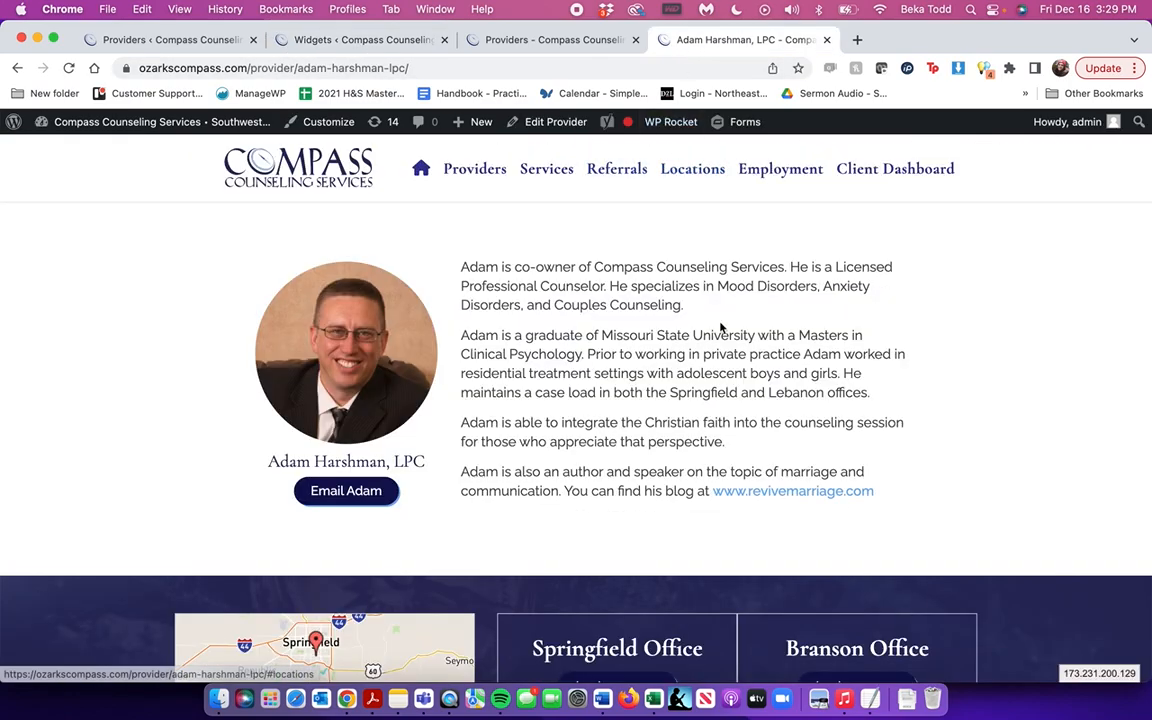
{"action": "scroll", "coordinate": [723, 329], "scroll_direction": "down", "scroll_amount": 5}
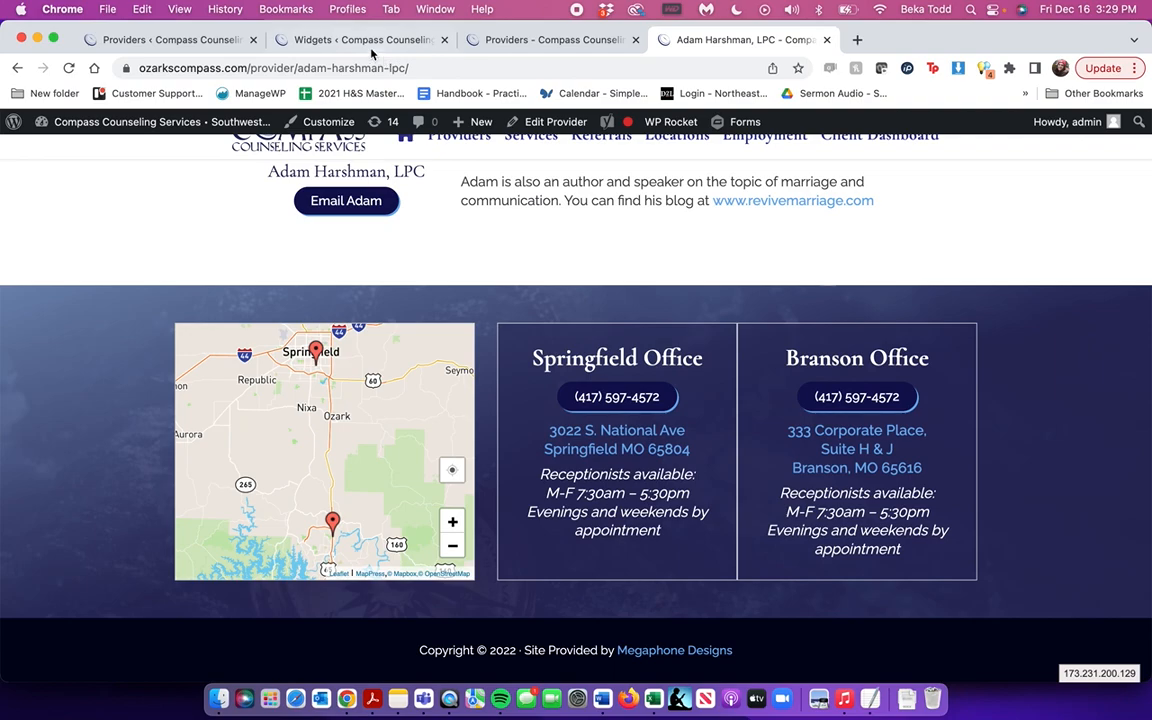
{"action": "left_click", "coordinate": [336, 45]}
{"action": "left_click", "coordinate": [636, 41]}
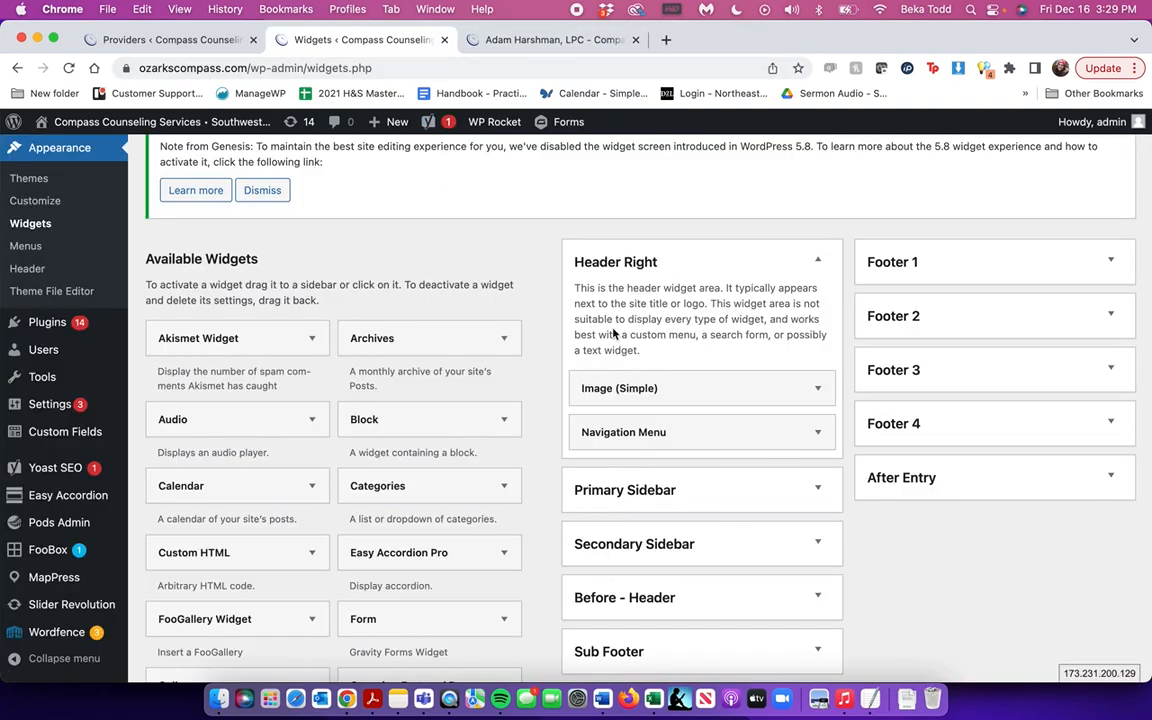
- Review the Header Right area's Image (Simple) widget, its image picker and link, and the Navigation Menu widget without changing them
{"action": "left_click", "coordinate": [818, 389]}
{"action": "scroll", "coordinate": [818, 390], "scroll_direction": "down", "scroll_amount": 4}
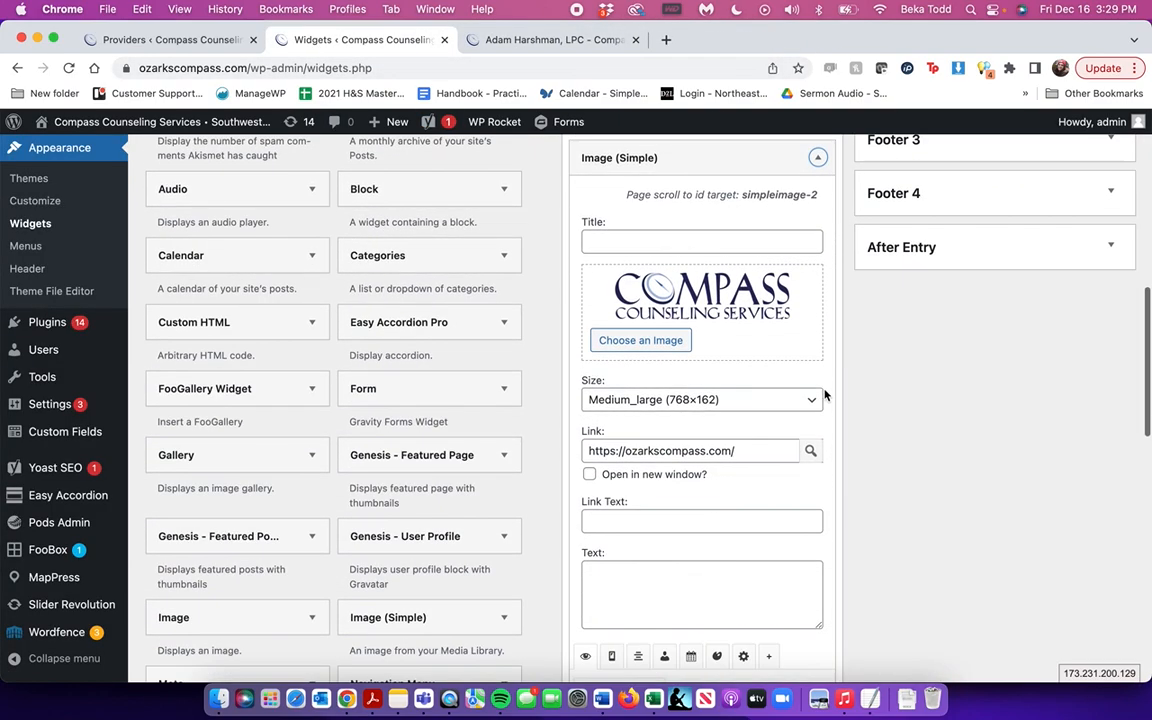
{"action": "left_click", "coordinate": [641, 341]}
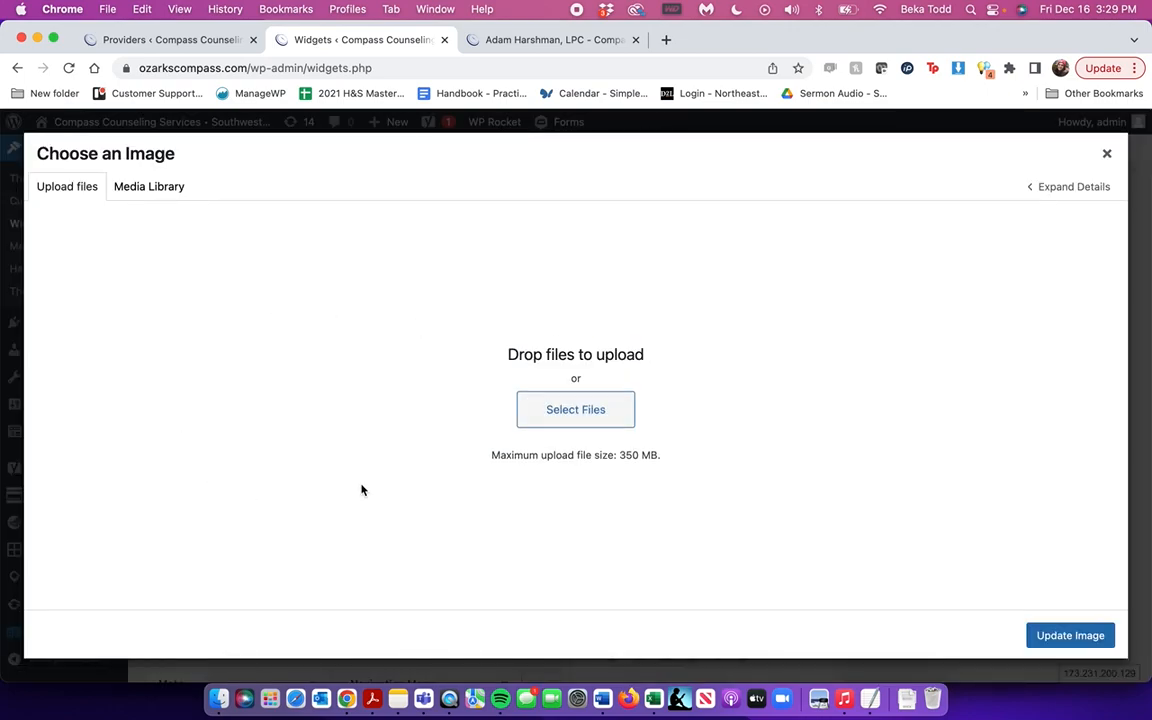
{"action": "left_click", "coordinate": [1107, 155]}
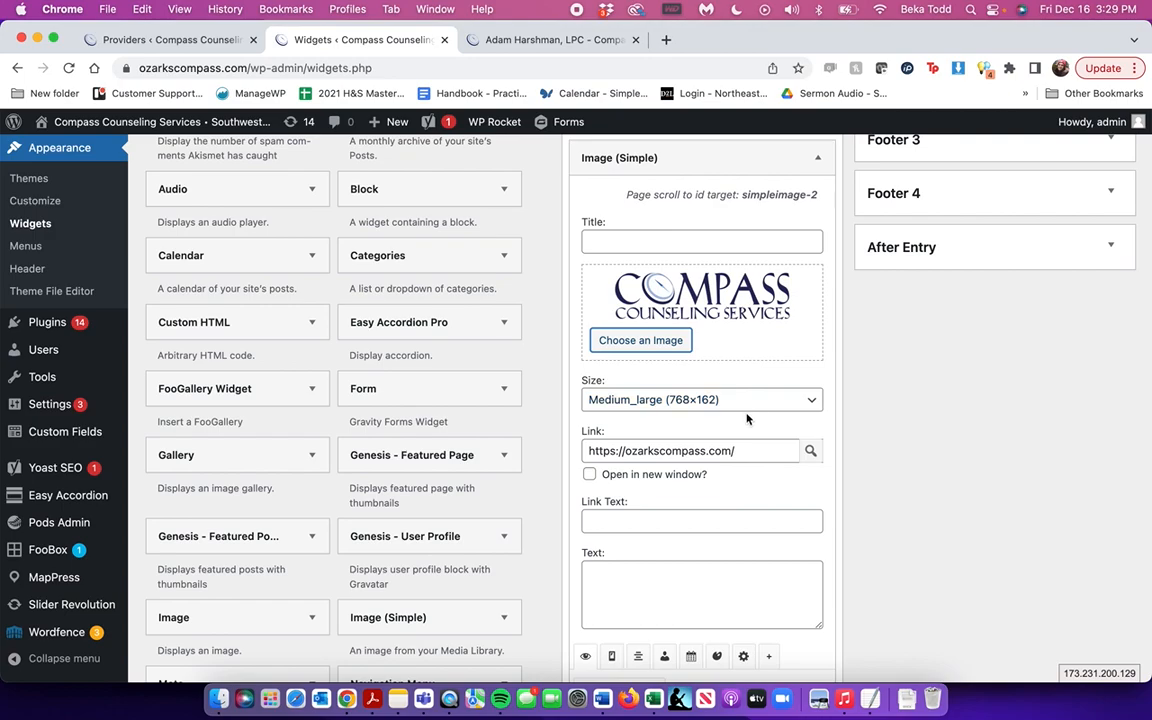
{"action": "triple_click", "coordinate": [740, 452]}
{"action": "scroll", "coordinate": [745, 454], "scroll_direction": "down", "scroll_amount": 10}
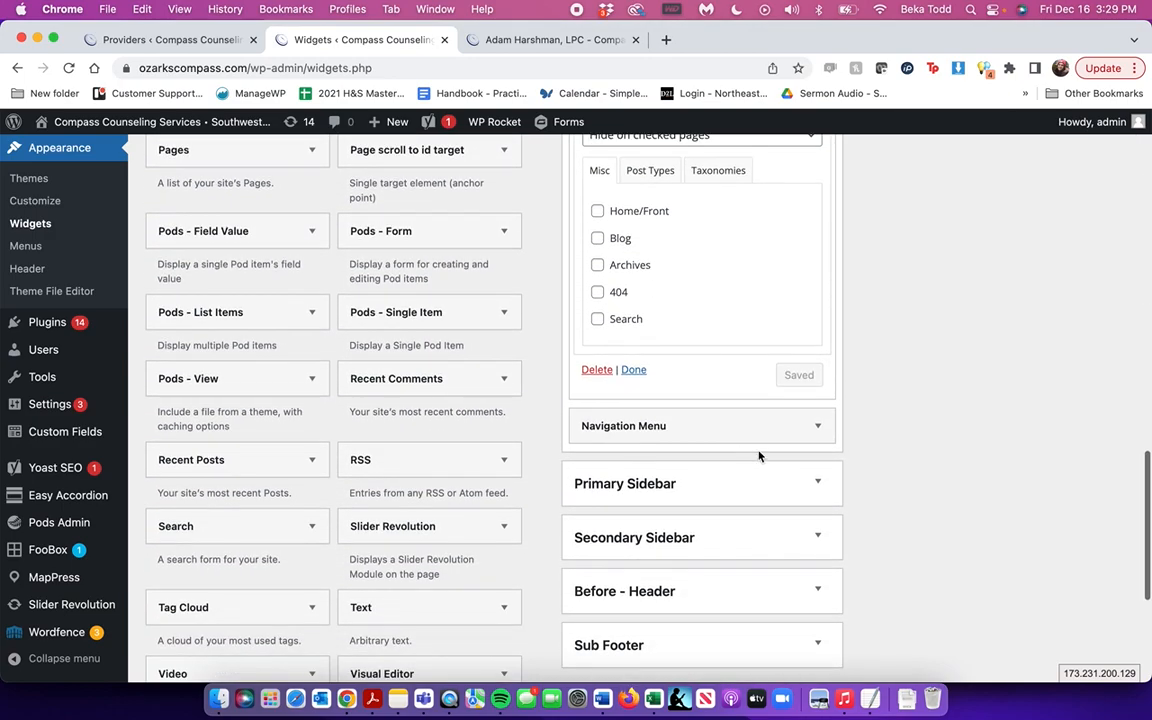
{"action": "left_click", "coordinate": [819, 426]}
{"action": "left_click", "coordinate": [819, 426]}
{"action": "scroll", "coordinate": [820, 410], "scroll_direction": "up", "scroll_amount": 10}
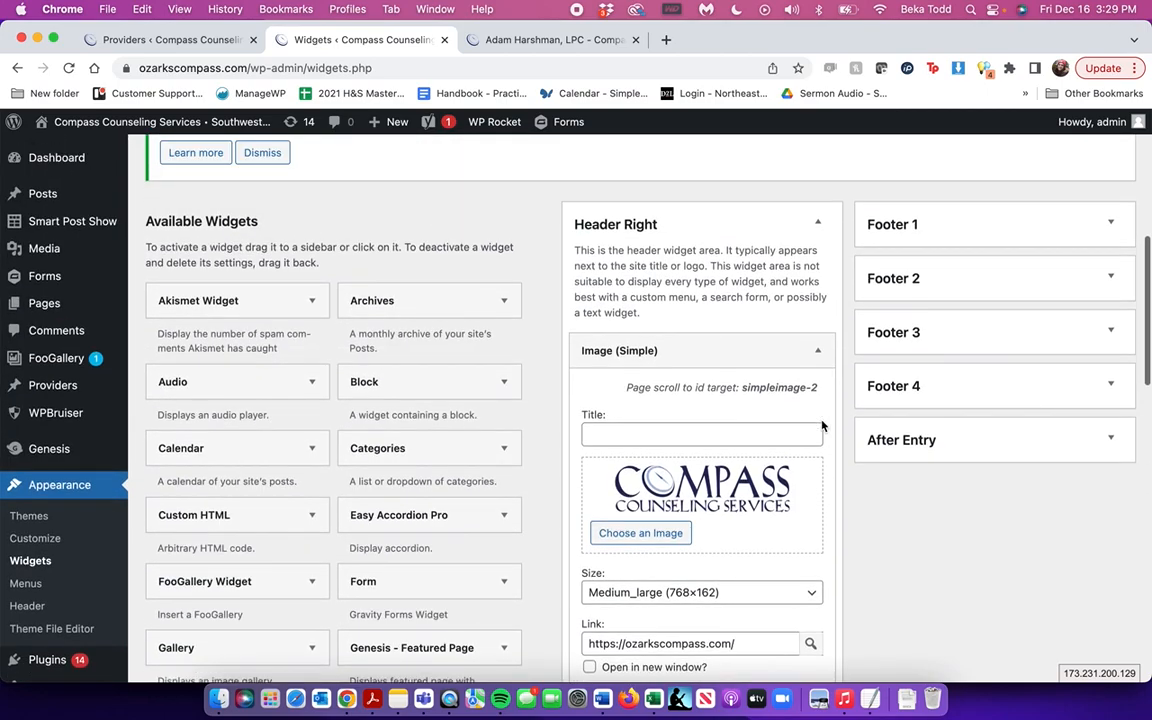
- Expand the Footer 1 area and view the map shortcode in its first Visual Editor widget
{"action": "left_click", "coordinate": [1108, 222]}
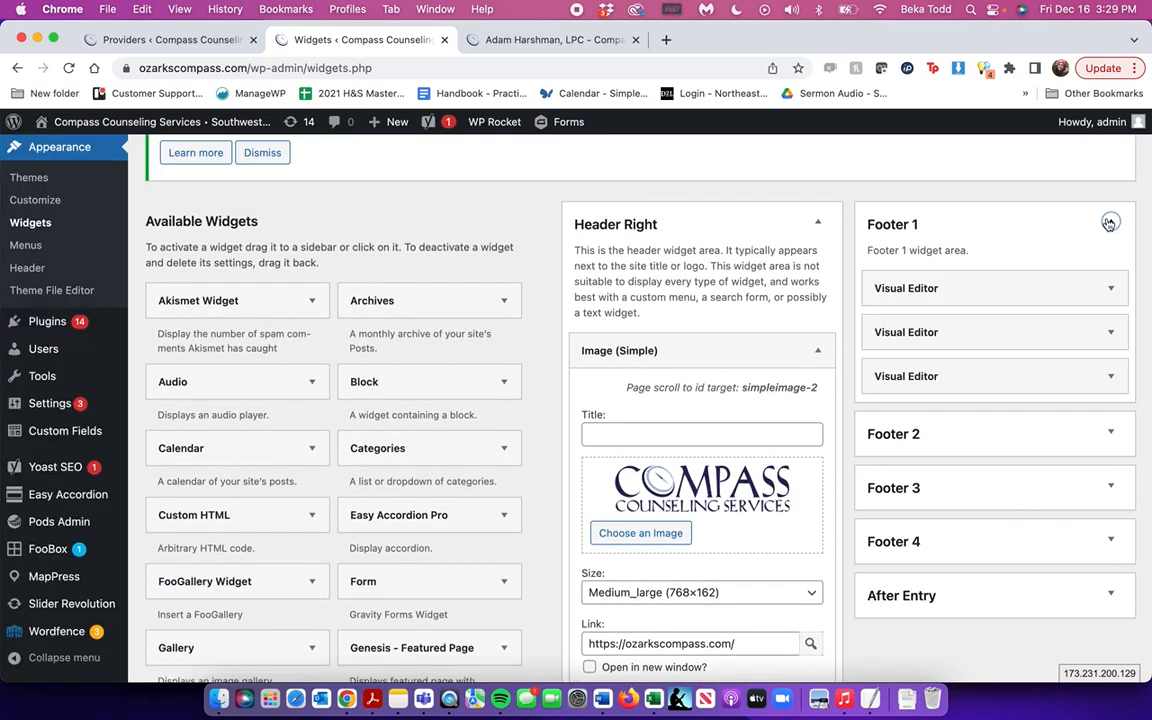
{"action": "left_click", "coordinate": [1110, 288]}
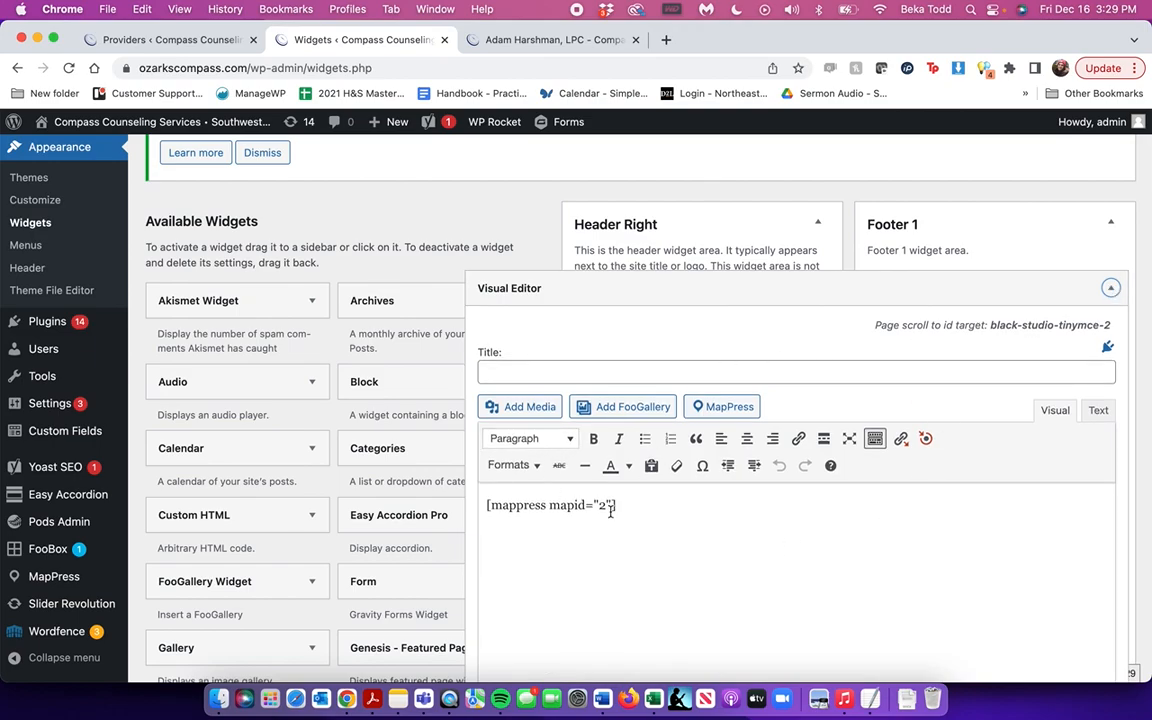
{"action": "left_click", "coordinate": [1110, 288]}
- Examine the Springfield Office widget in Footer 1, including its address link, phone link and visibility options
{"action": "left_click", "coordinate": [1113, 332]}
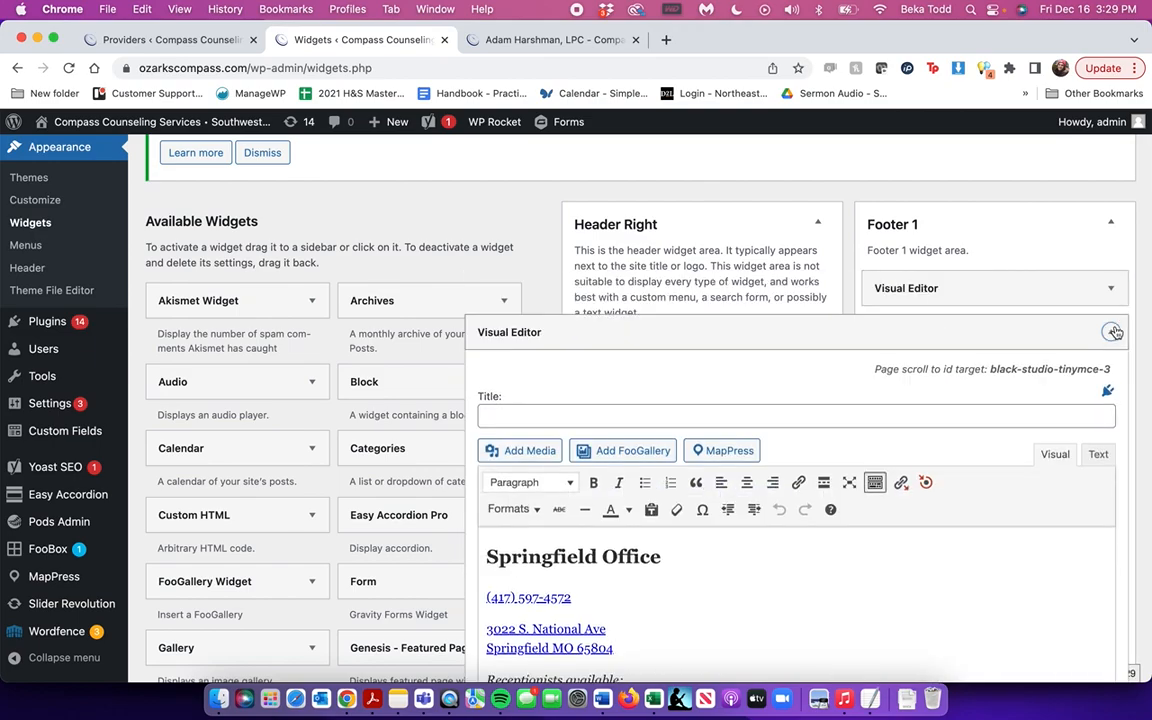
{"action": "scroll", "coordinate": [805, 476], "scroll_direction": "down", "scroll_amount": 5}
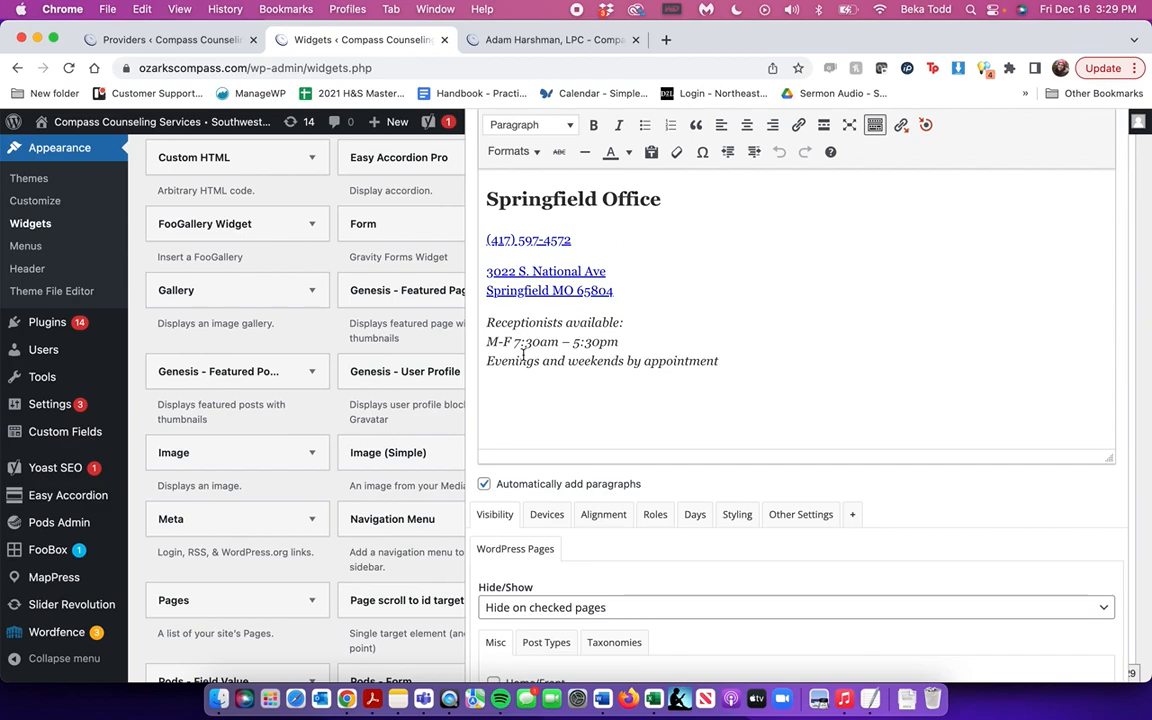
{"action": "triple_click", "coordinate": [536, 283]}
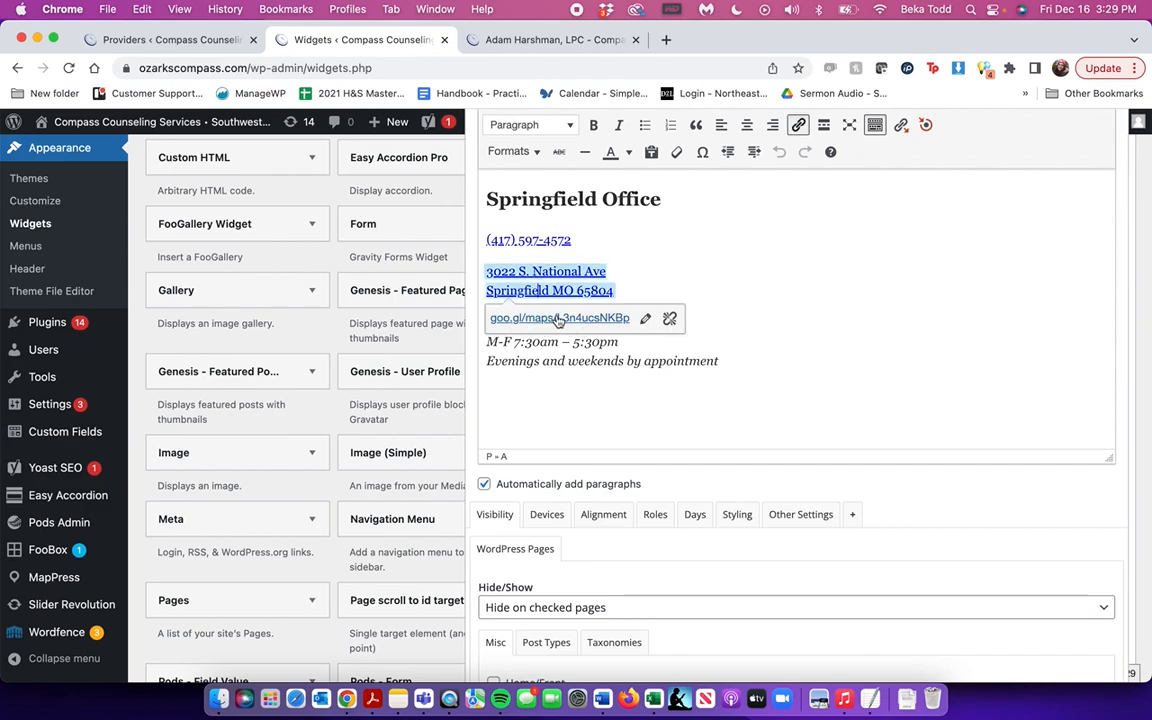
{"action": "triple_click", "coordinate": [548, 239]}
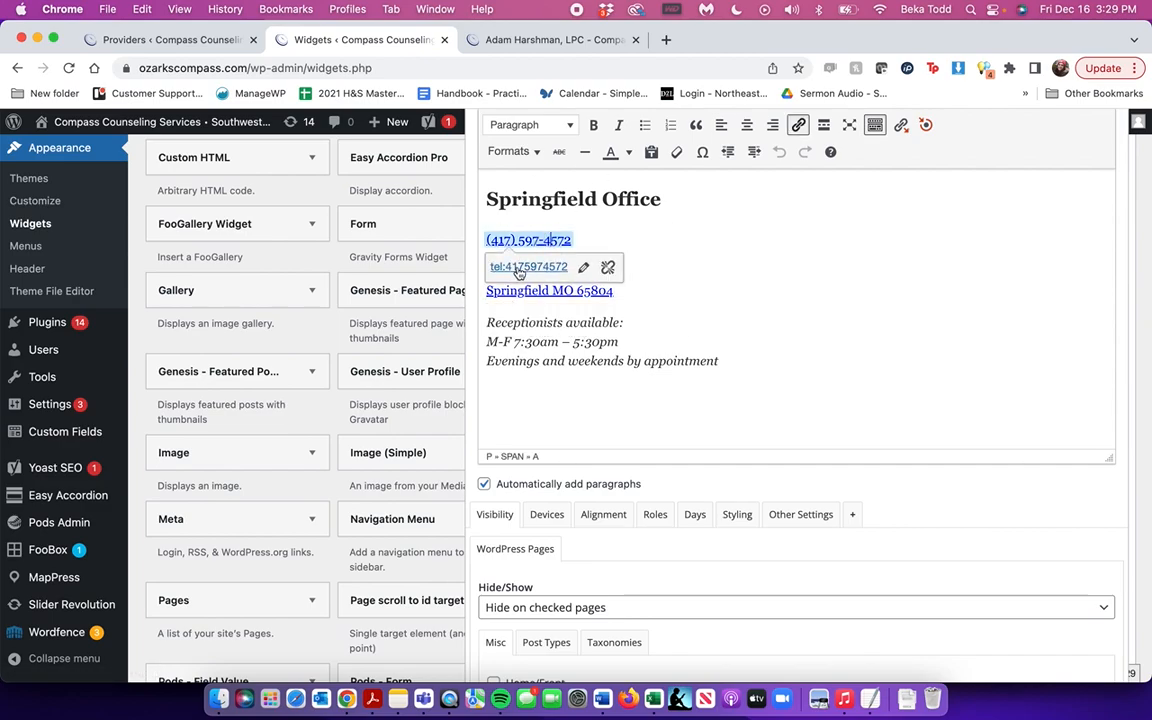
{"action": "scroll", "coordinate": [800, 345], "scroll_direction": "up", "scroll_amount": 2}
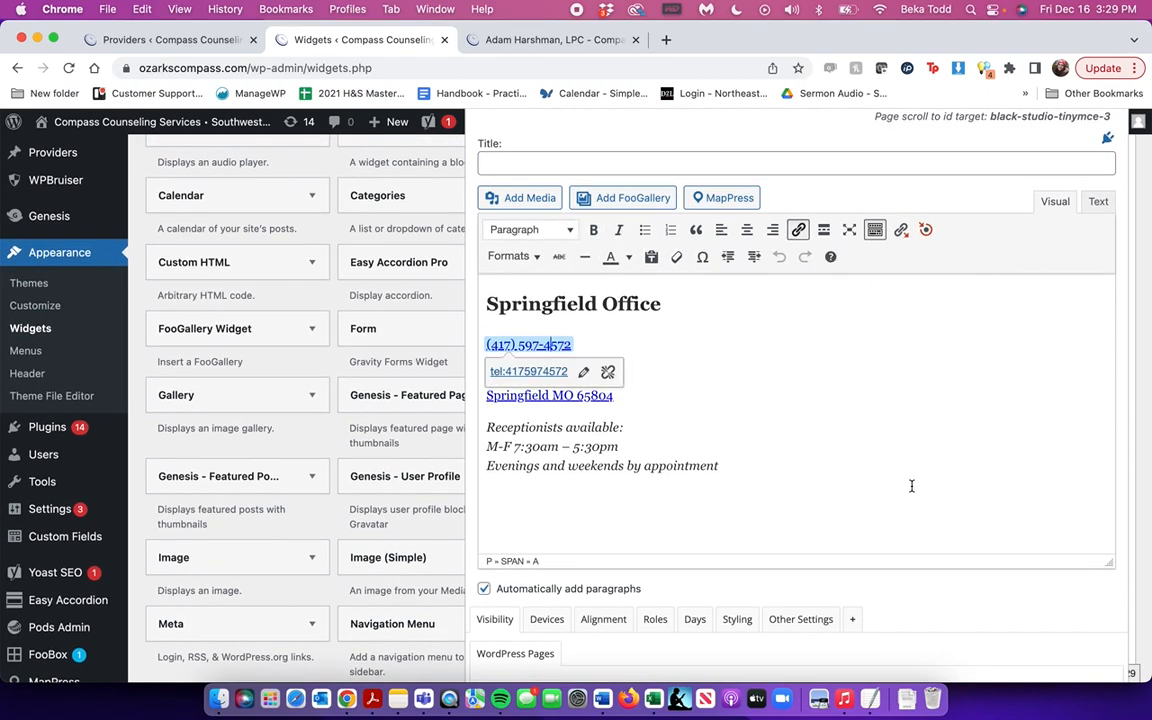
{"action": "scroll", "coordinate": [911, 486], "scroll_direction": "down", "scroll_amount": 5}
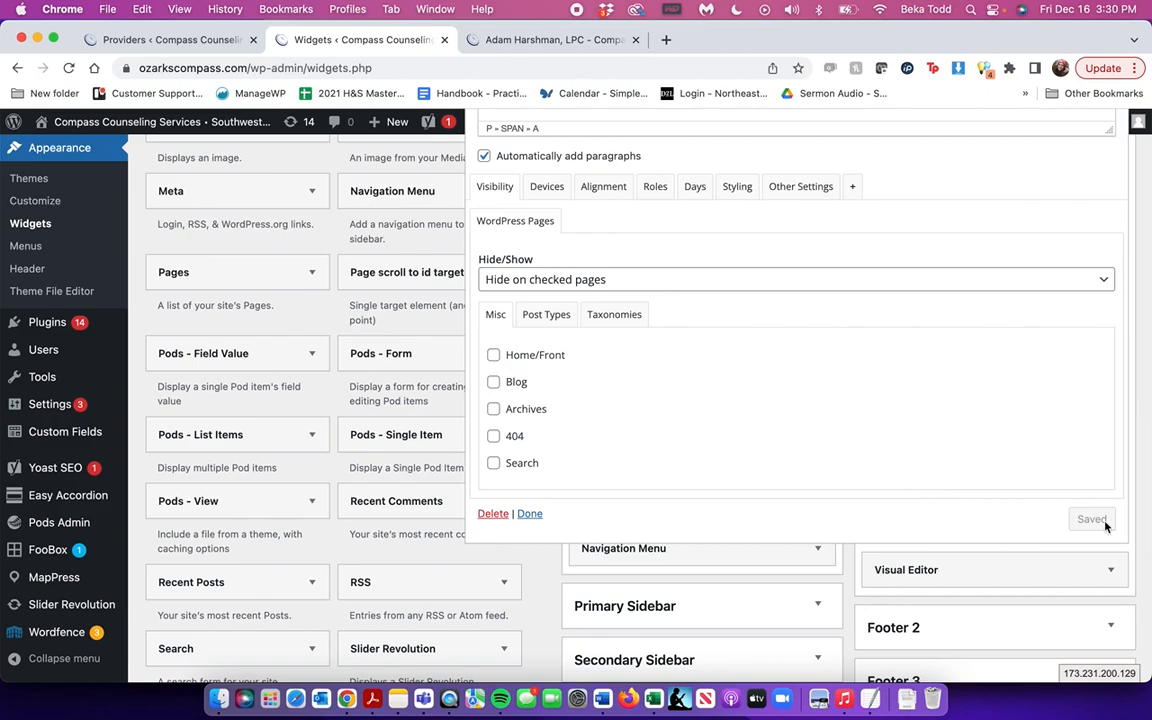
- Review the Branson Office widget and the Footer 2 area, and compare them with the footer on the live provider page
{"action": "left_click", "coordinate": [1111, 571]}
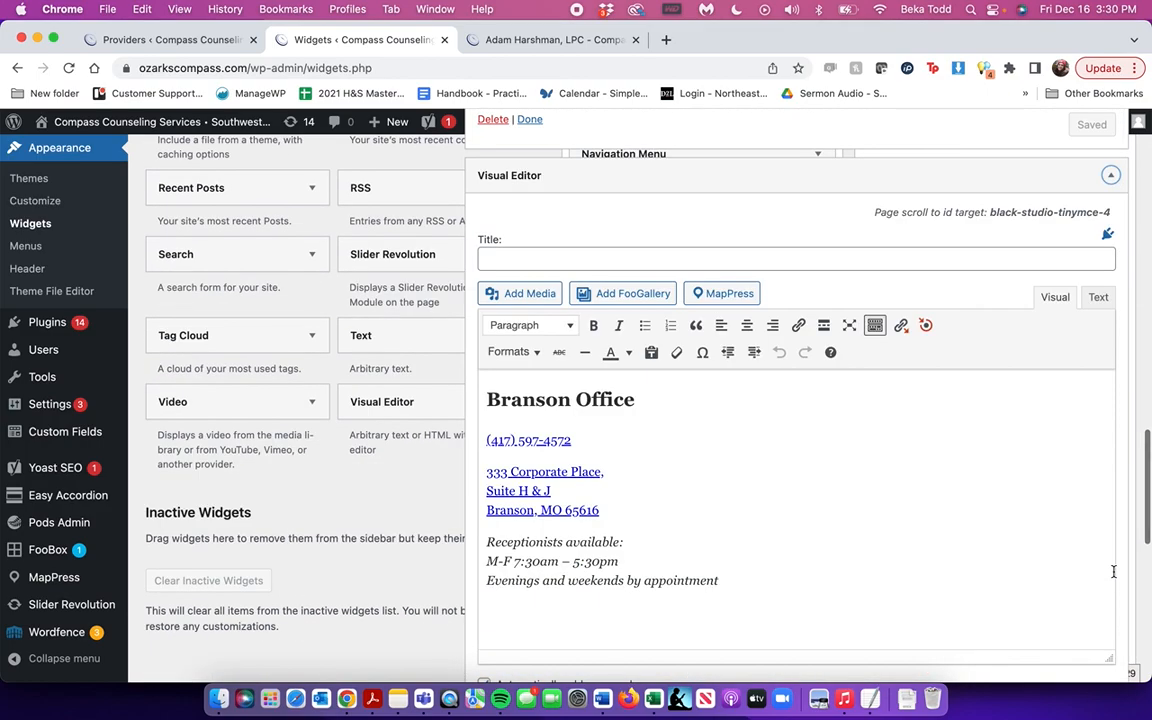
{"action": "scroll", "coordinate": [632, 571], "scroll_direction": "down", "scroll_amount": 12}
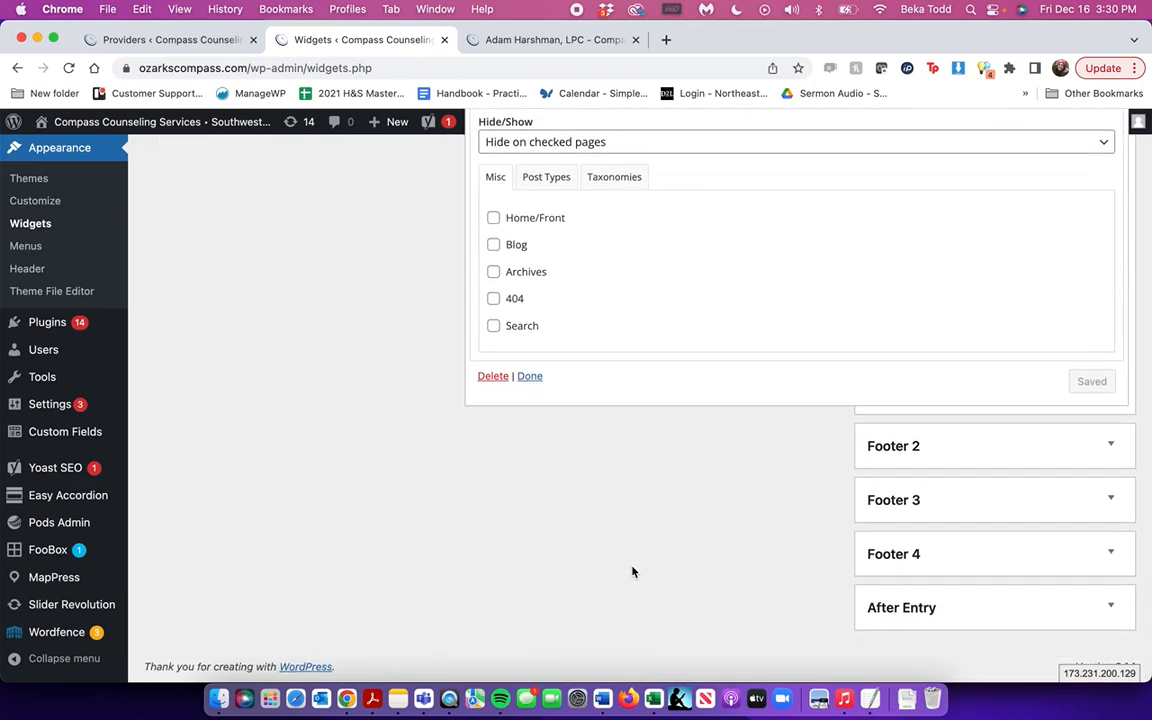
{"action": "left_click", "coordinate": [1107, 443]}
{"action": "left_click", "coordinate": [485, 42]}
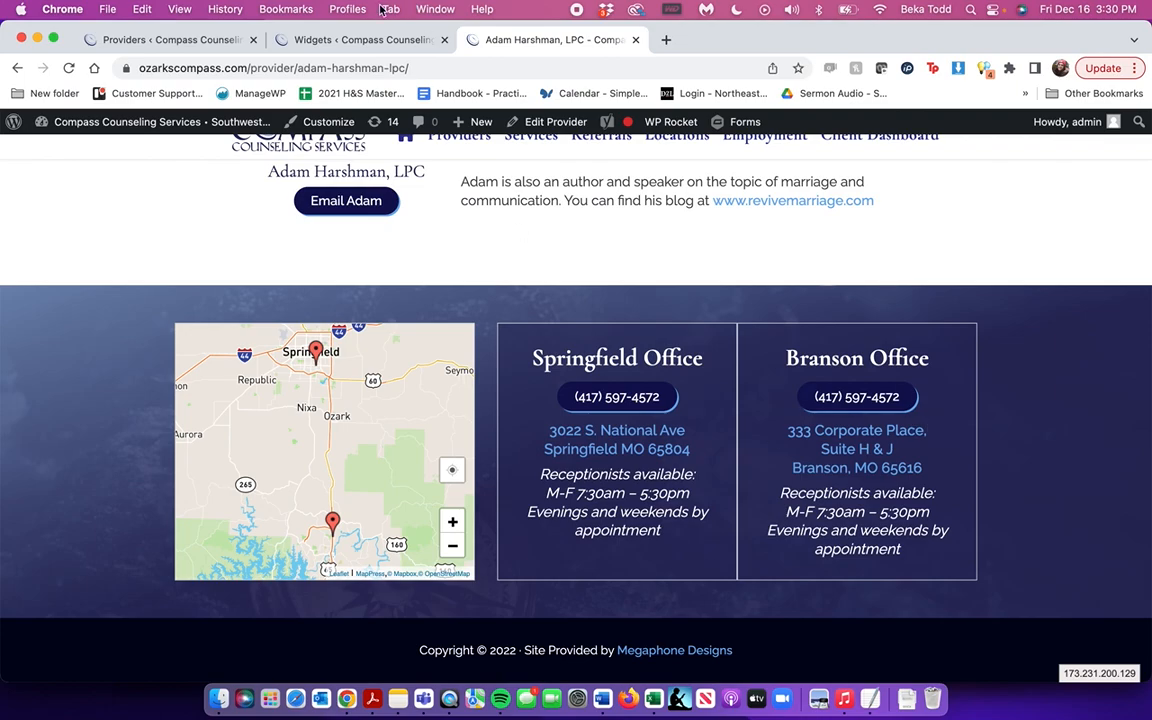
{"action": "left_click", "coordinate": [349, 38]}
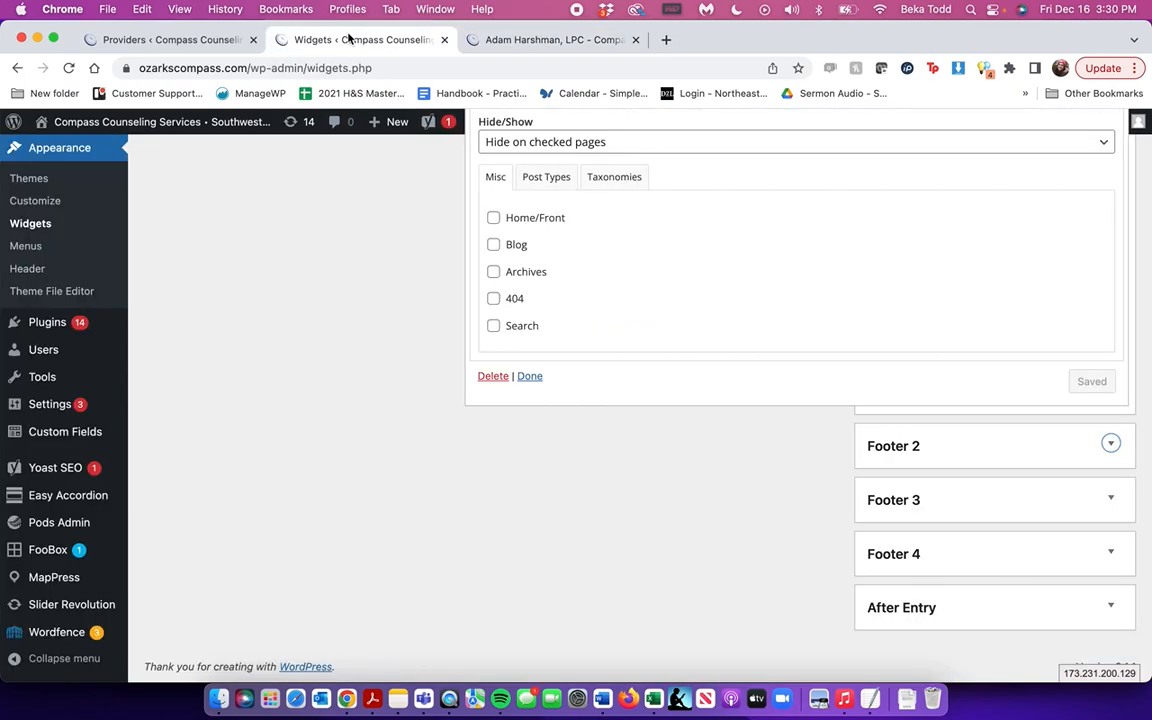
- Open the Menus settings, add the Title page to the Main Menu, and place it between Employment and Client Dashboard
{"action": "left_click", "coordinate": [24, 249]}
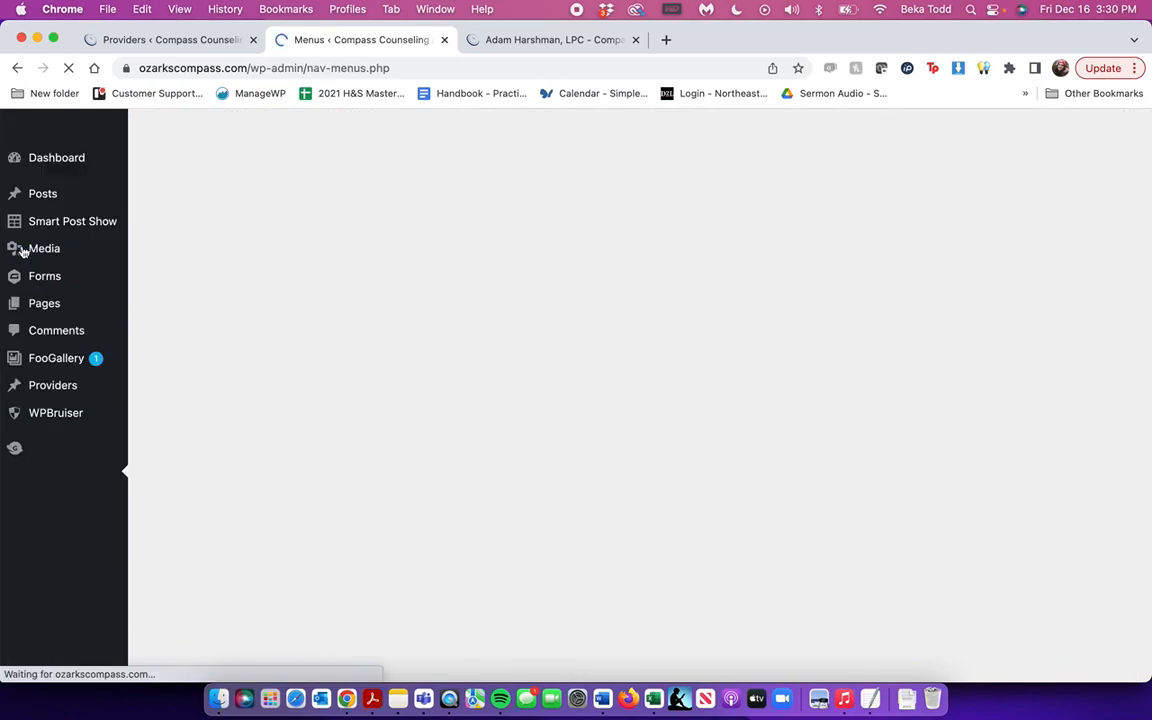
{"action": "scroll", "coordinate": [574, 321], "scroll_direction": "down", "scroll_amount": 5}
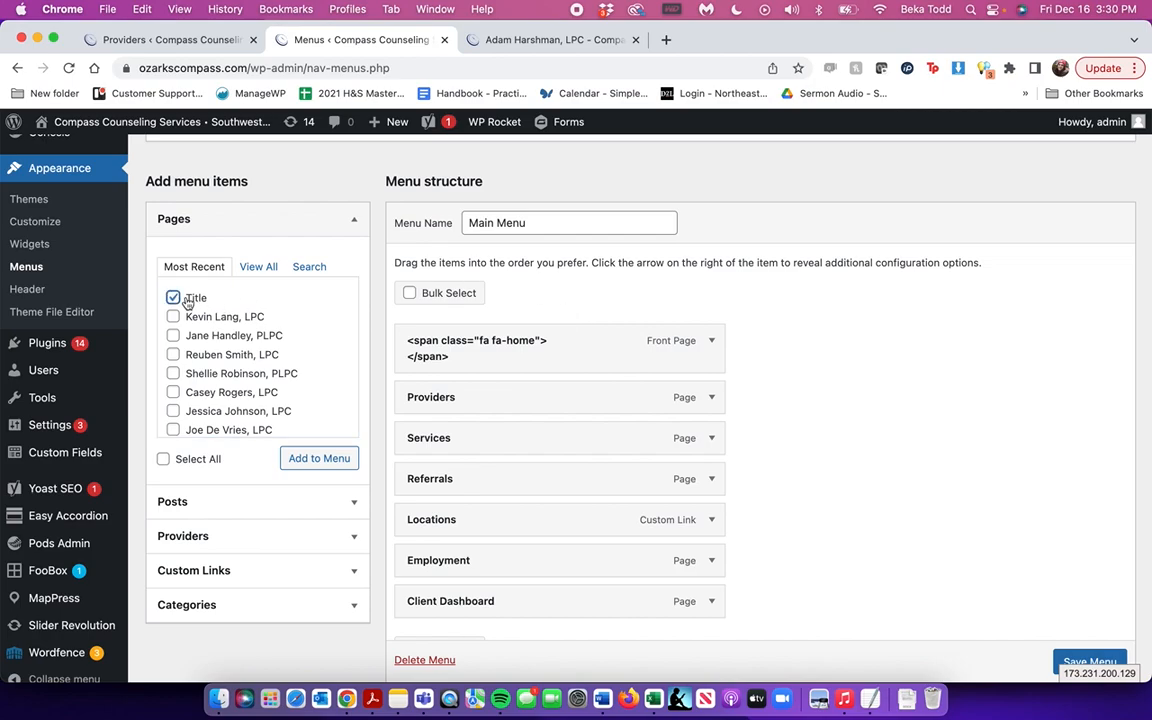
{"action": "left_click", "coordinate": [318, 457]}
{"action": "scroll", "coordinate": [705, 527], "scroll_direction": "down", "scroll_amount": 2}
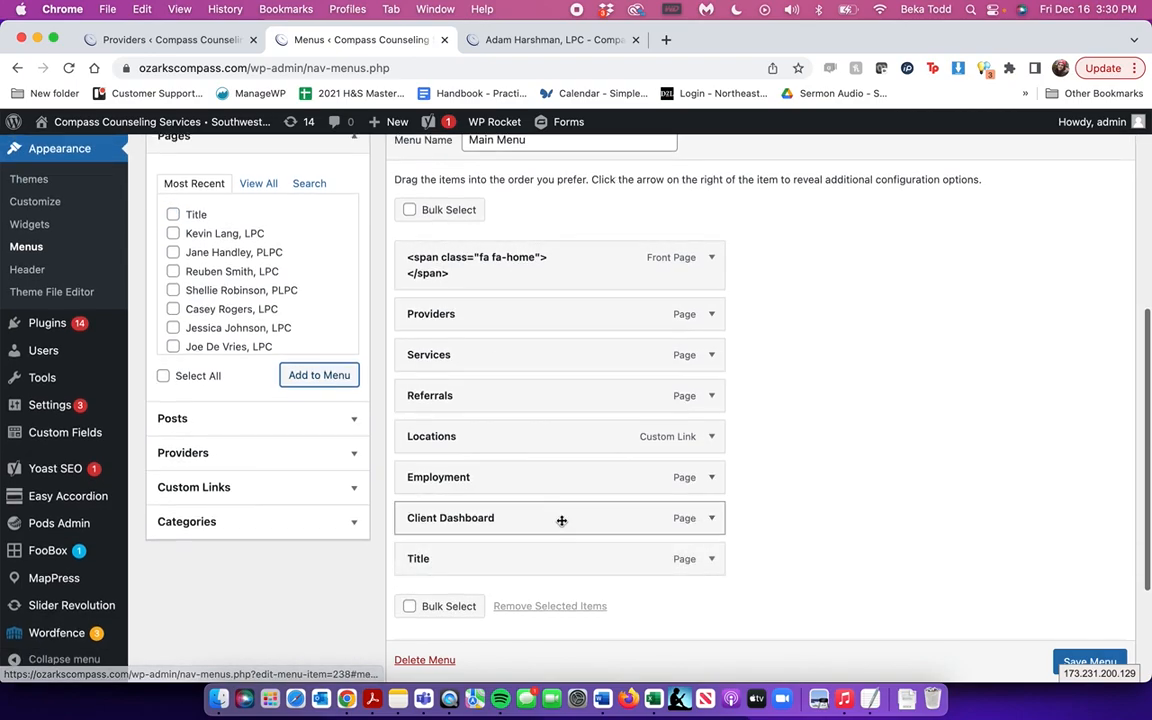
{"action": "scroll", "coordinate": [643, 278], "scroll_direction": "up", "scroll_amount": 1}
{"action": "left_click_drag", "start_coordinate": [556, 622], "coordinate": [563, 576]}
- Set the Title menu item's navigation label to "new title"
{"action": "left_click", "coordinate": [706, 572]}
{"action": "double_click", "coordinate": [500, 628]}
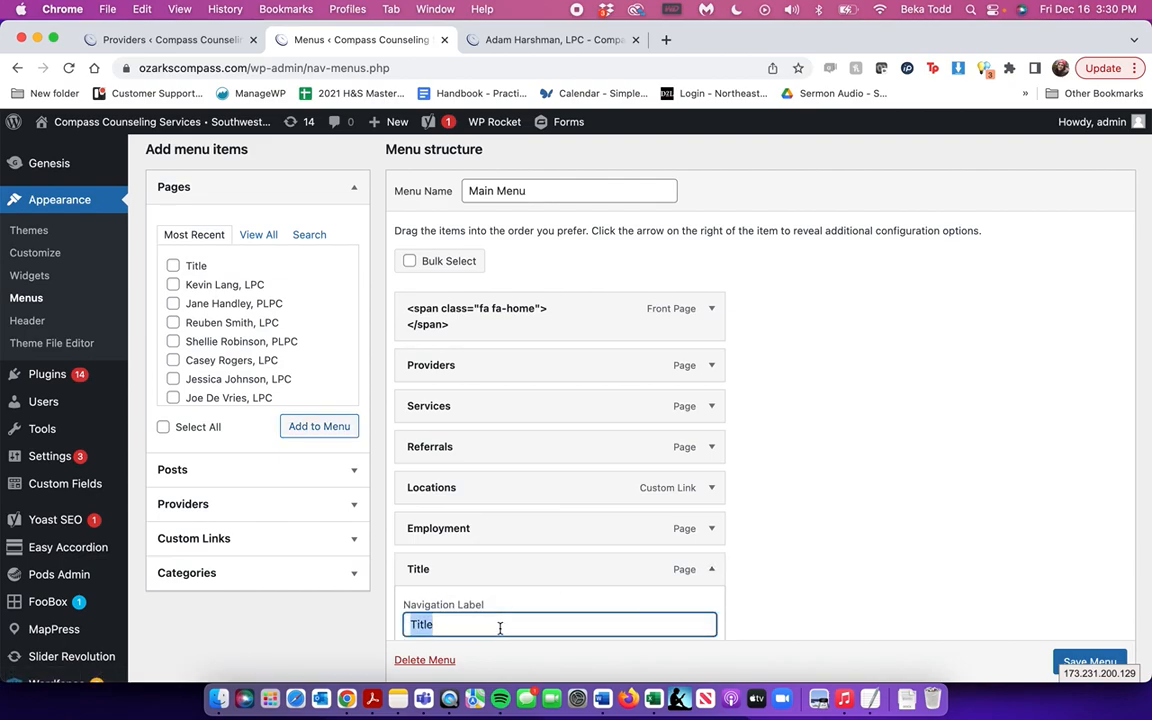
{"action": "type", "text": "new t"}
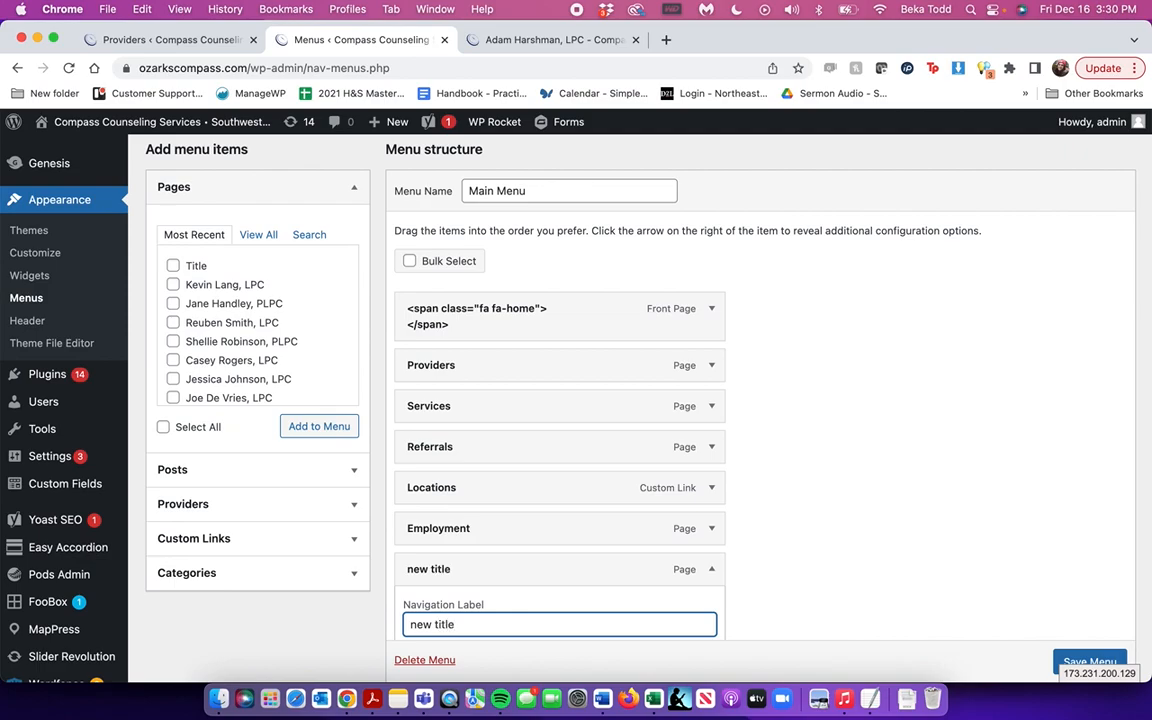
- Remove the "new title" item from the Main Menu
{"action": "scroll", "coordinate": [1076, 659], "scroll_direction": "down", "scroll_amount": 3}
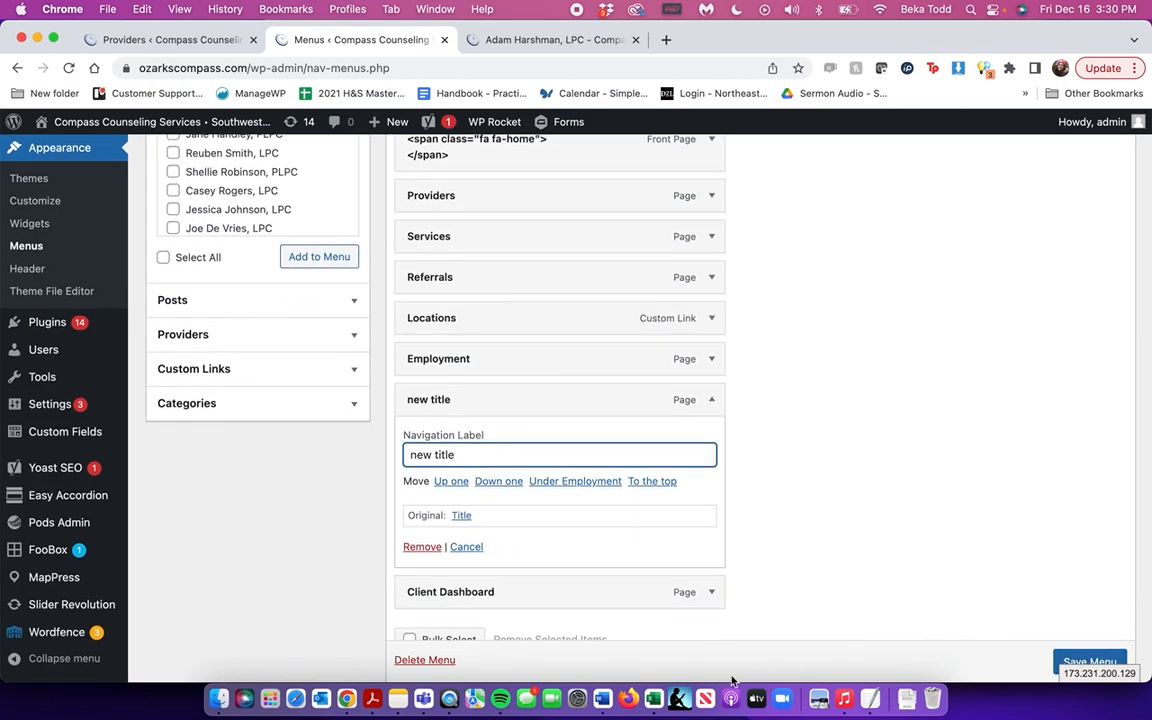
{"action": "left_click", "coordinate": [420, 546]}
{"action": "scroll", "coordinate": [844, 386], "scroll_direction": "up", "scroll_amount": 5}
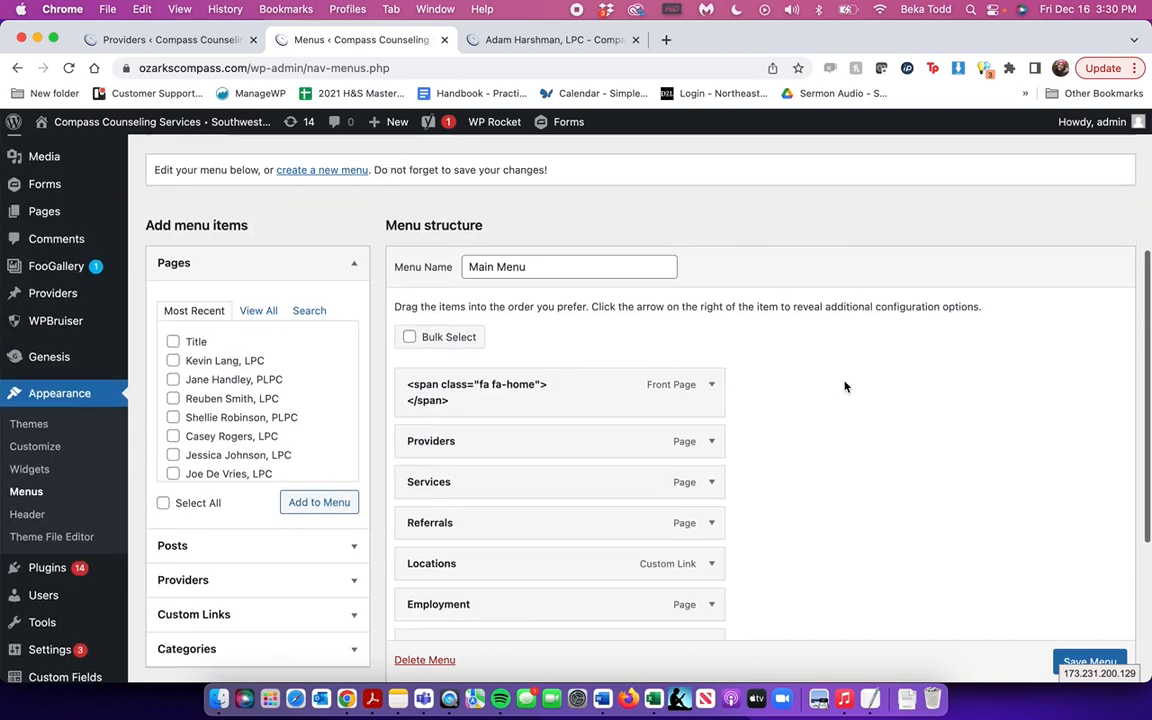
- View the Providers menu item's navigation label without changing it and look through the pages available for the menu
{"action": "scroll", "coordinate": [844, 386], "scroll_direction": "down", "scroll_amount": 1}
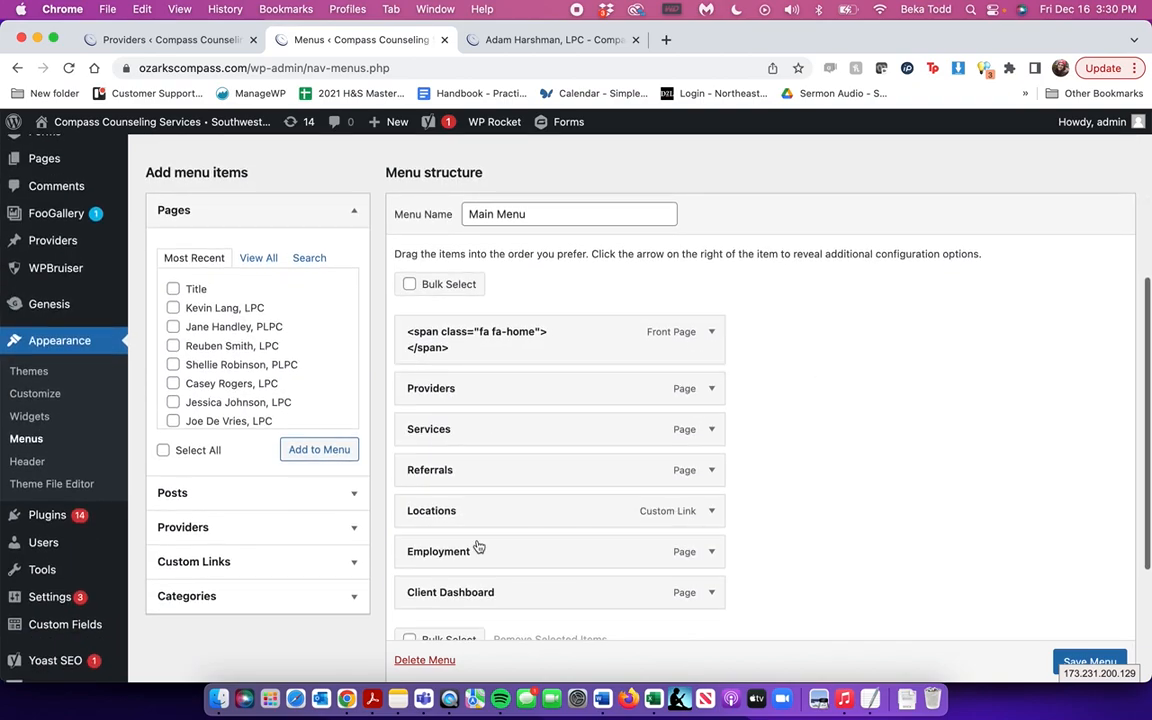
{"action": "left_click", "coordinate": [712, 390]}
{"action": "double_click", "coordinate": [483, 447]}
{"action": "left_click", "coordinate": [712, 390]}
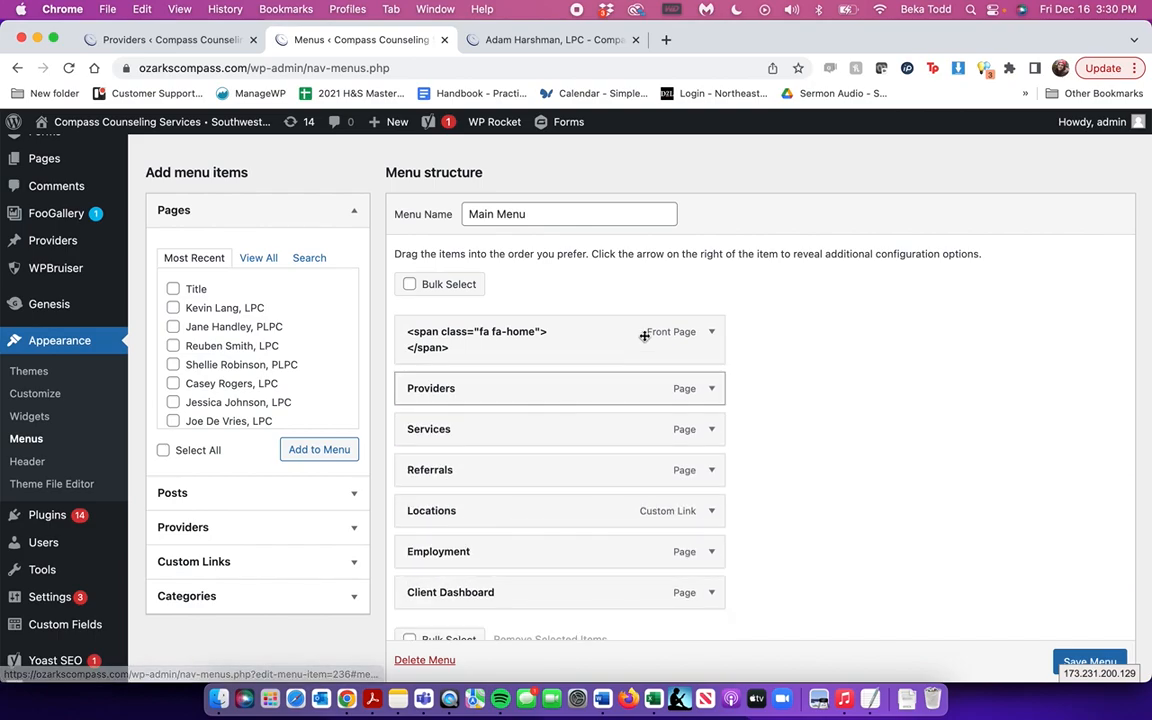
{"action": "scroll", "coordinate": [296, 380], "scroll_direction": "down", "scroll_amount": 5}
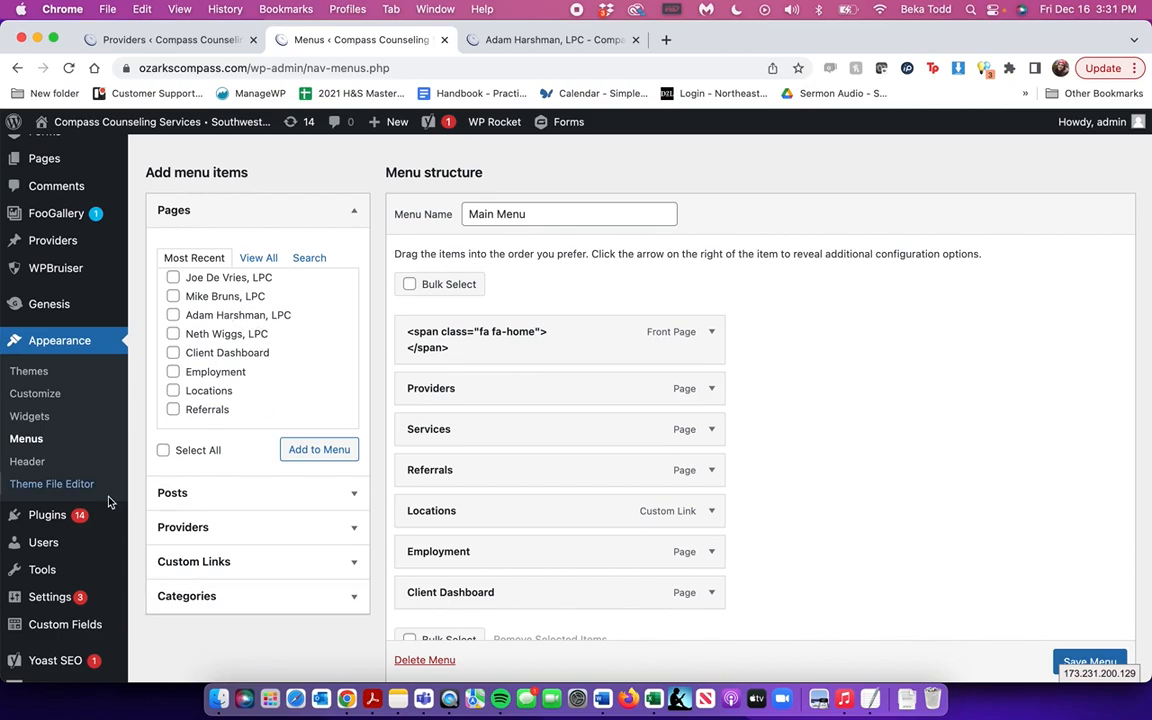
- Leave the menu settings without saving and open the list of all Users
{"action": "scroll", "coordinate": [97, 446], "scroll_direction": "down", "scroll_amount": 3}
{"action": "mouse_move", "coordinate": [56, 390]}
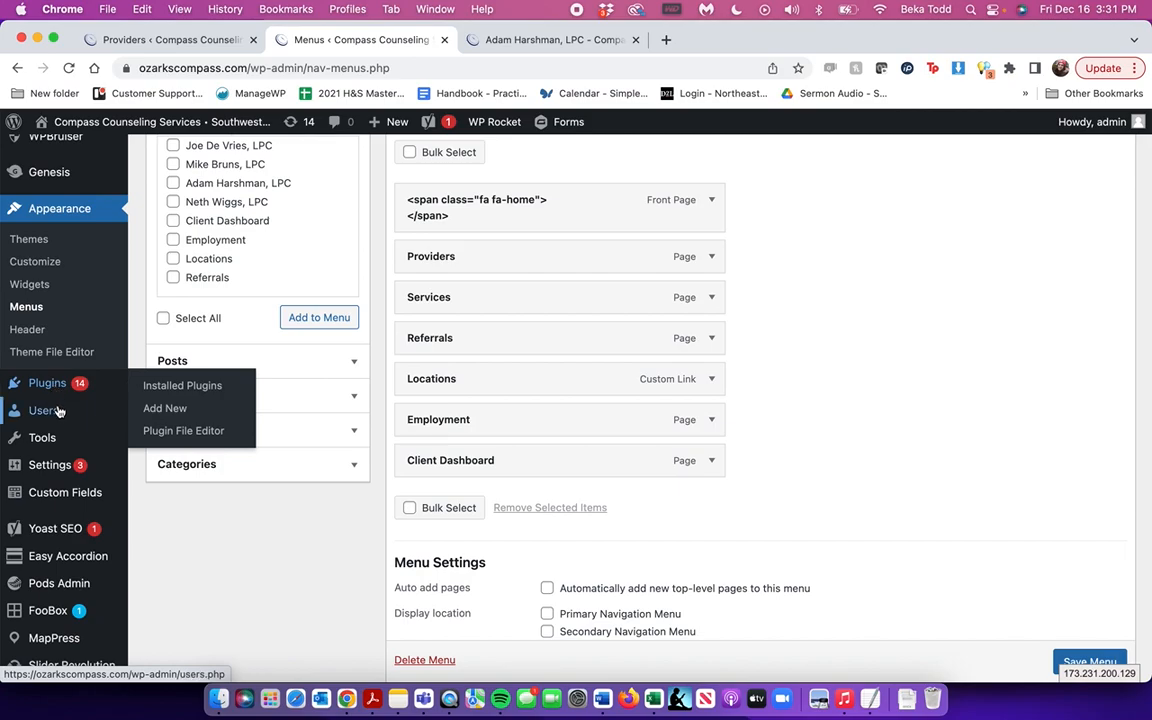
{"action": "left_click", "coordinate": [66, 411]}
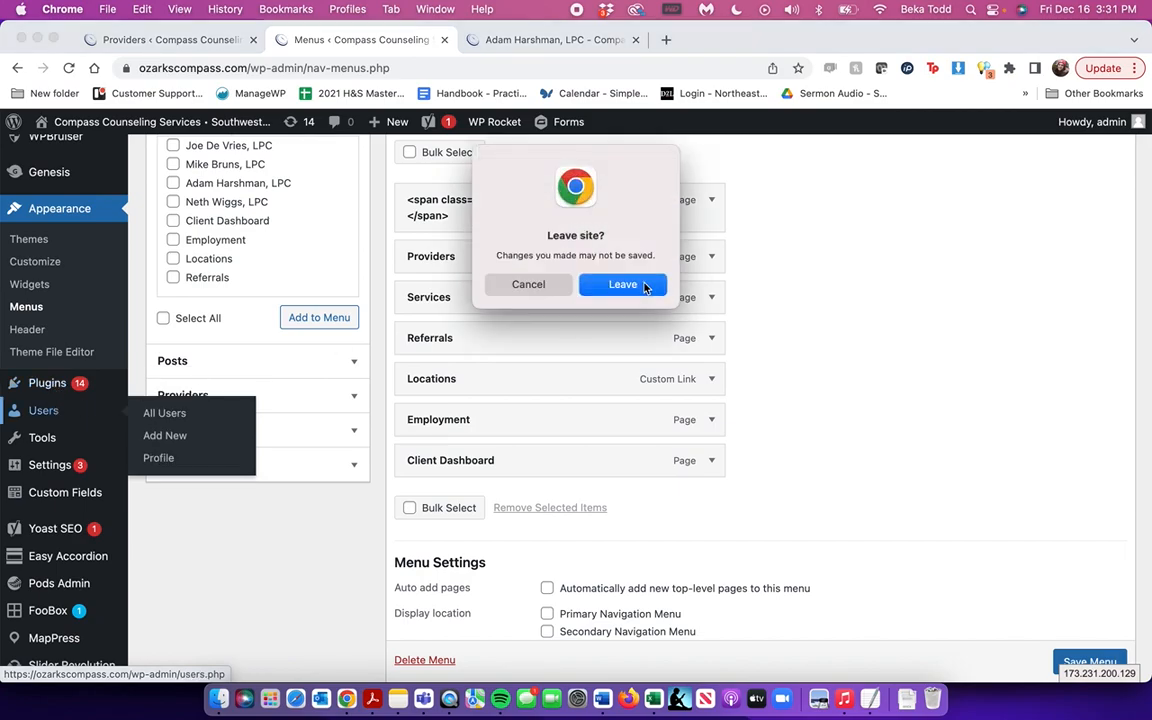
{"action": "left_click", "coordinate": [645, 288]}
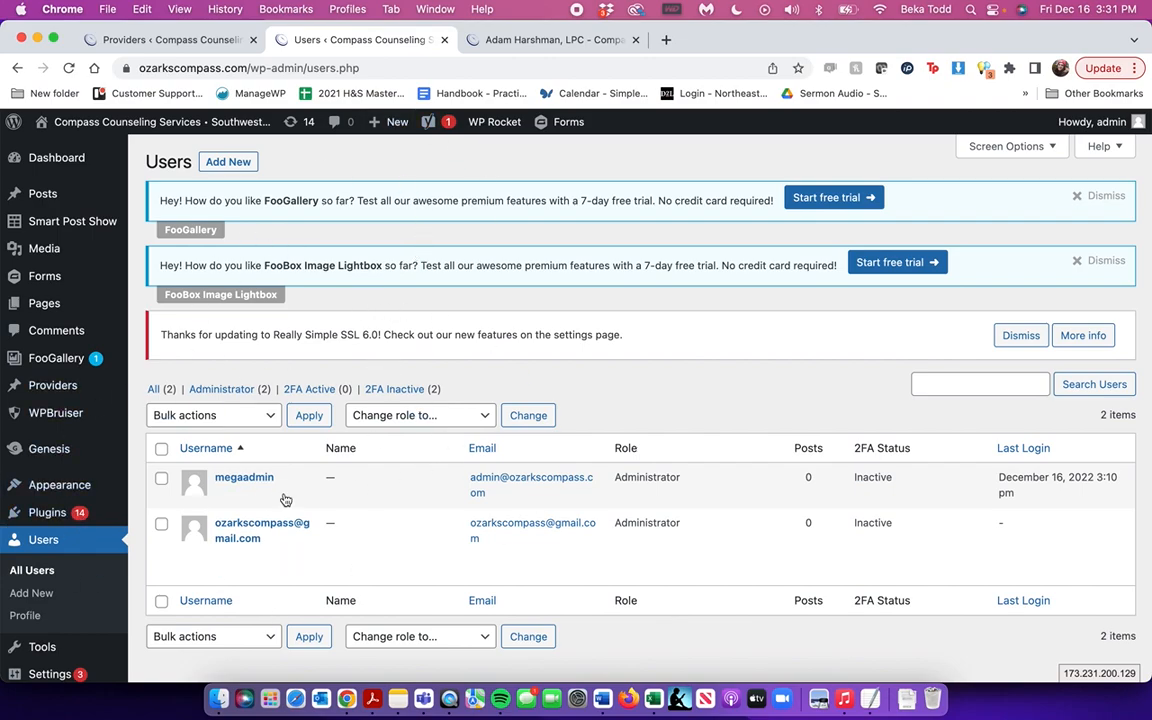
- Look over the user accounts list and the Easy Accordion and Slider Revolution plugin pages
{"action": "scroll", "coordinate": [356, 534], "scroll_direction": "down", "scroll_amount": 3}
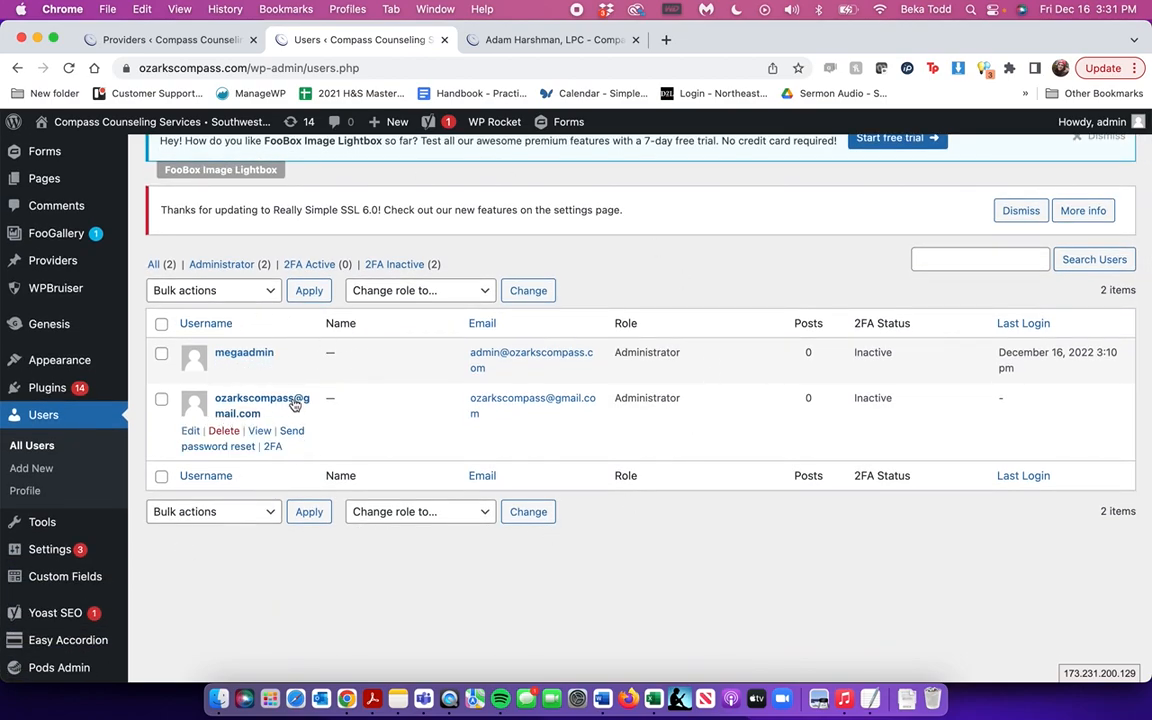
{"action": "scroll", "coordinate": [55, 377], "scroll_direction": "down", "scroll_amount": 2}
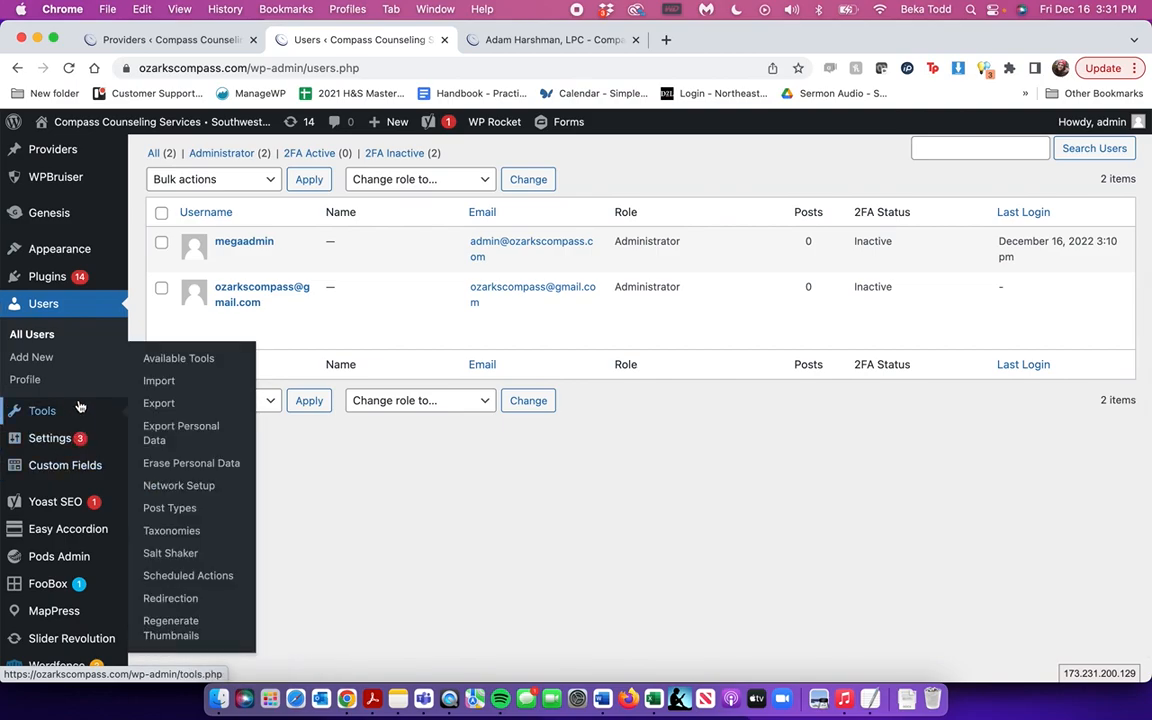
{"action": "left_click", "coordinate": [63, 531]}
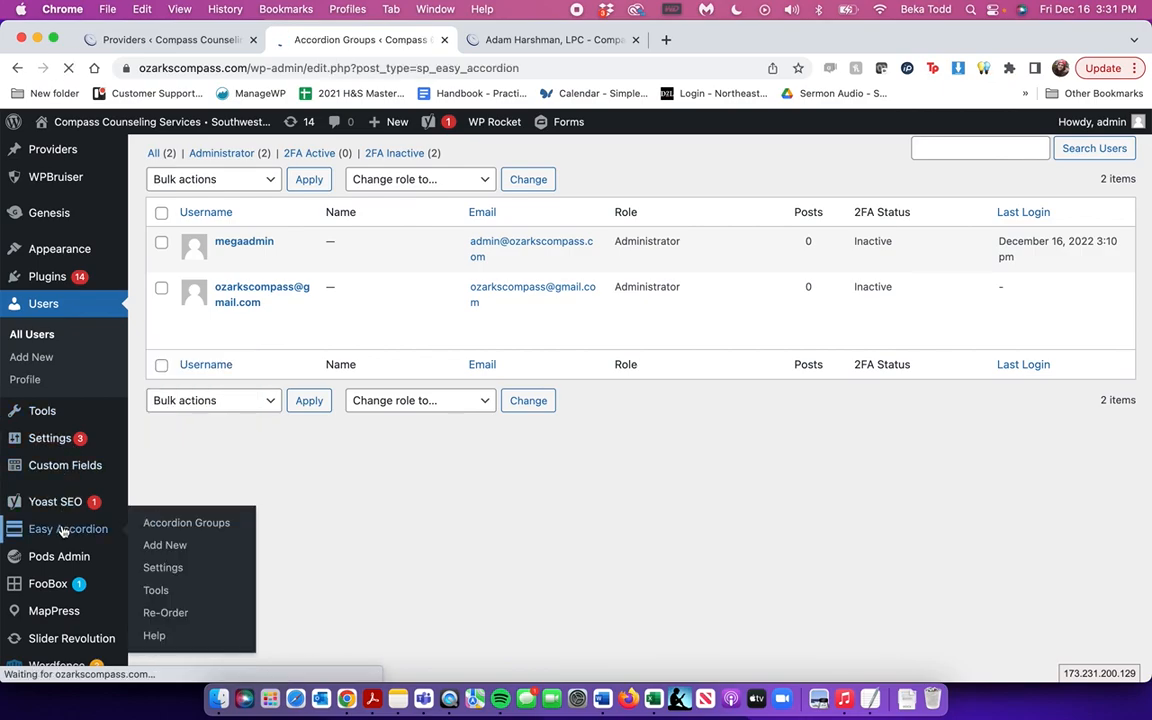
{"action": "scroll", "coordinate": [63, 531], "scroll_direction": "down", "scroll_amount": 5}
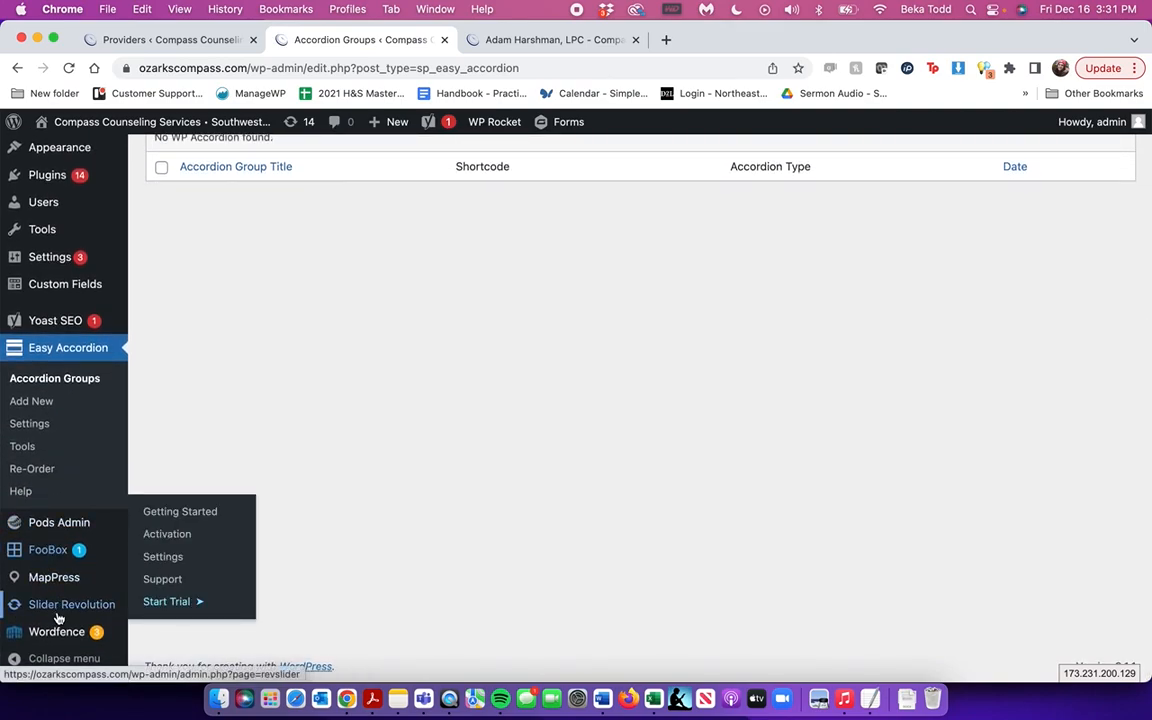
{"action": "left_click", "coordinate": [58, 617]}
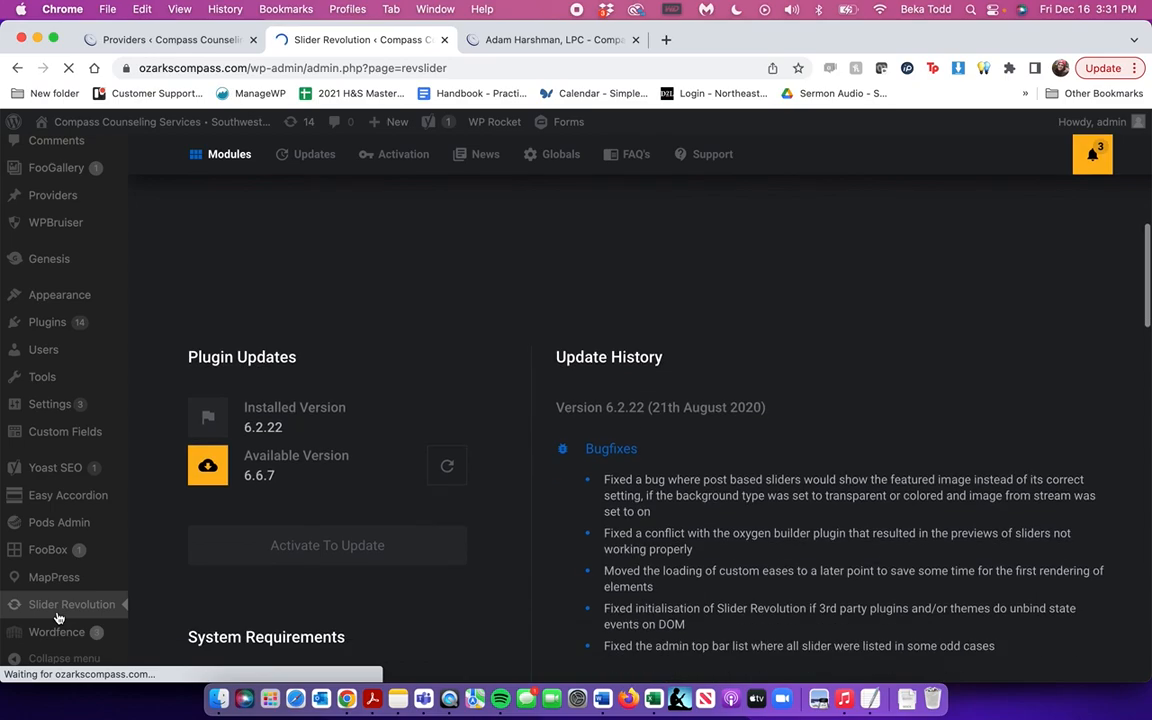
- Open the MapPress settings and look through the sample map, basic settings and compatibility options
{"action": "left_click", "coordinate": [57, 577]}
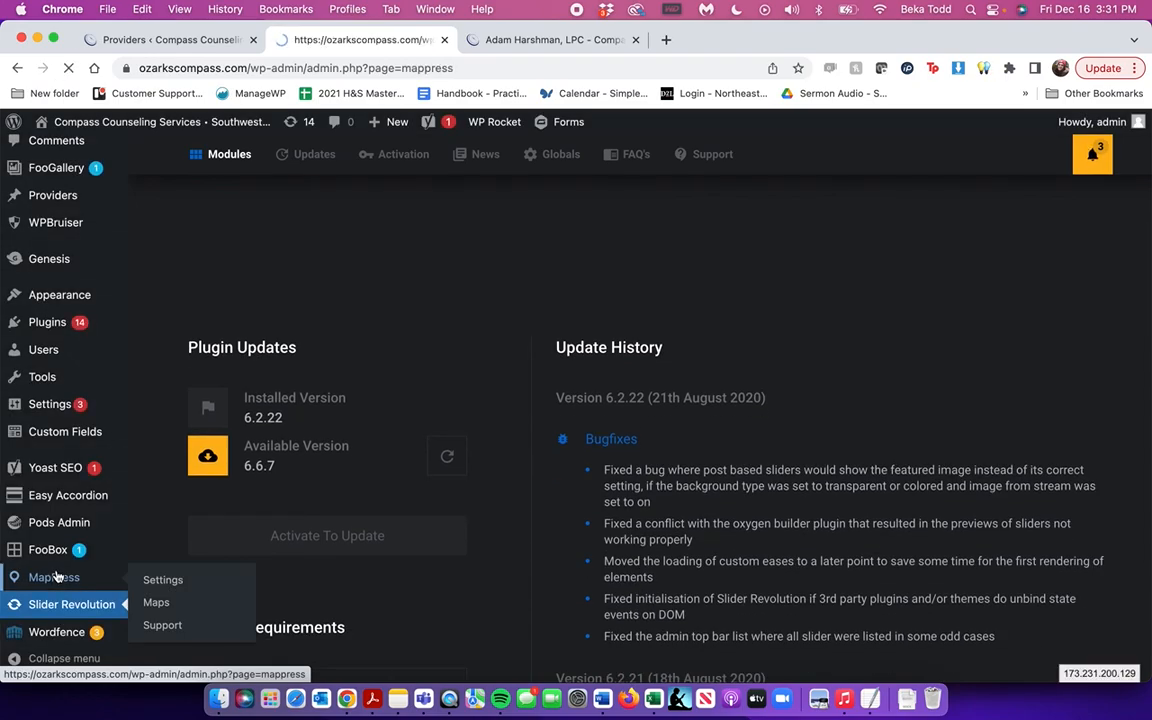
{"action": "scroll", "coordinate": [383, 549], "scroll_direction": "down", "scroll_amount": 5}
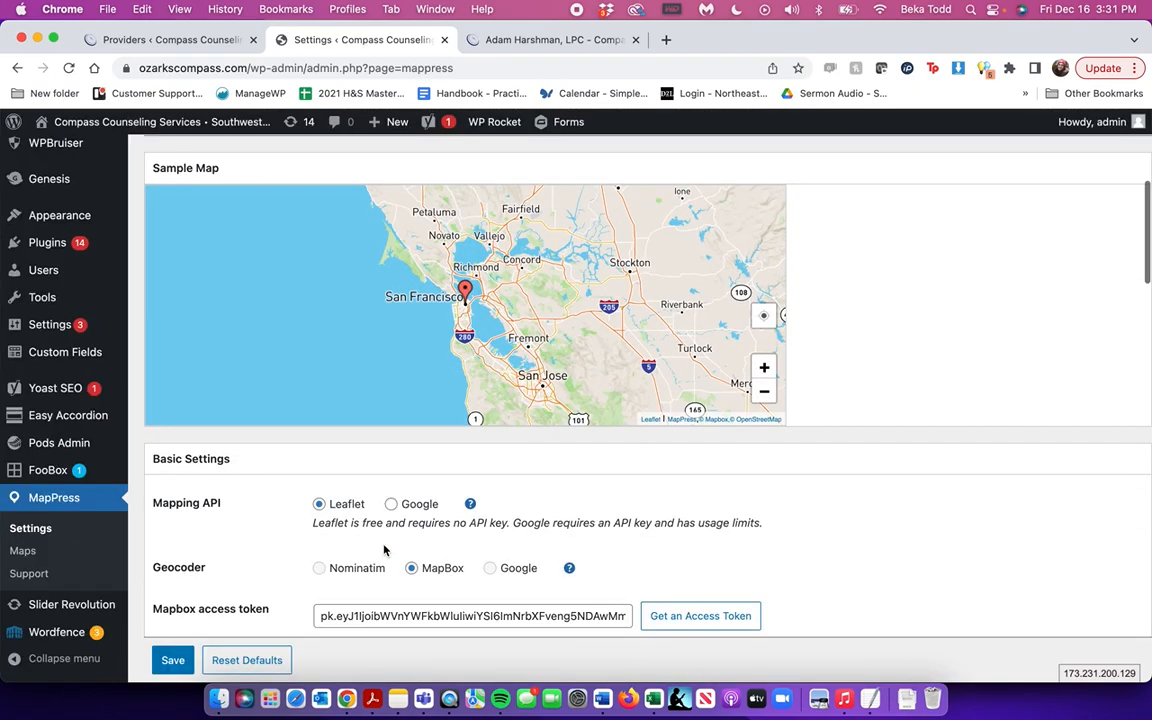
{"action": "scroll", "coordinate": [383, 549], "scroll_direction": "down", "scroll_amount": 3}
{"action": "scroll", "coordinate": [383, 549], "scroll_direction": "down", "scroll_amount": 4}
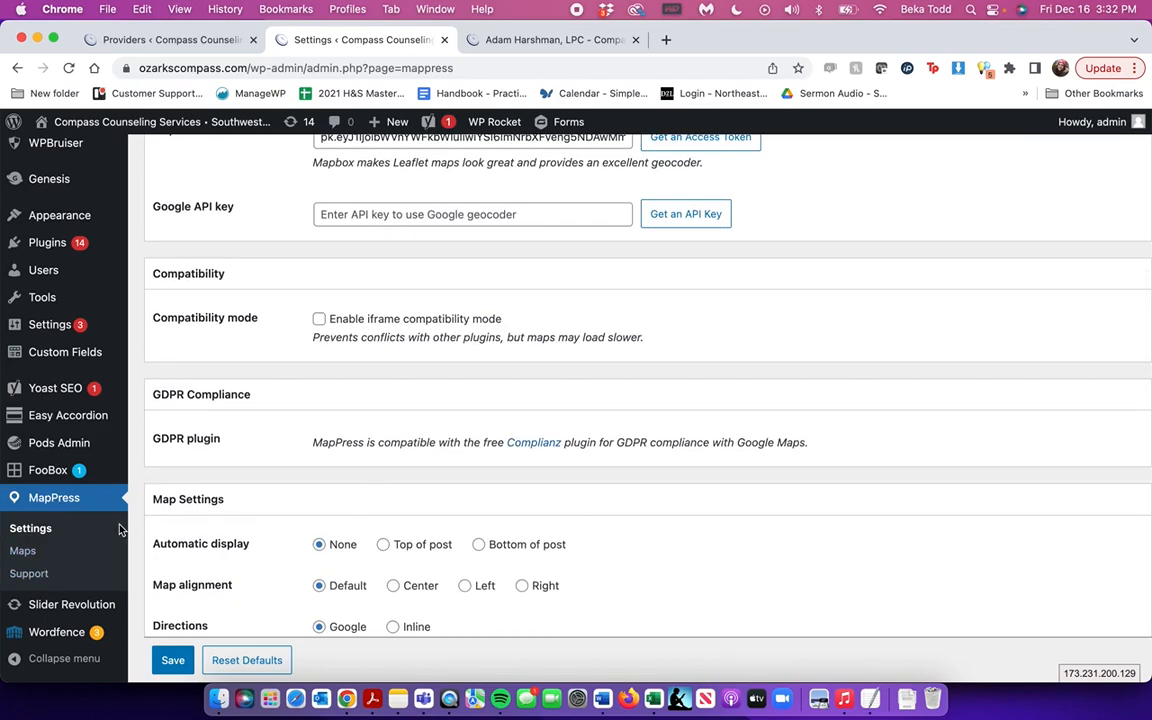
{"action": "scroll", "coordinate": [455, 540], "scroll_direction": "down", "scroll_amount": 5}
{"action": "scroll", "coordinate": [455, 540], "scroll_direction": "up", "scroll_amount": 15}
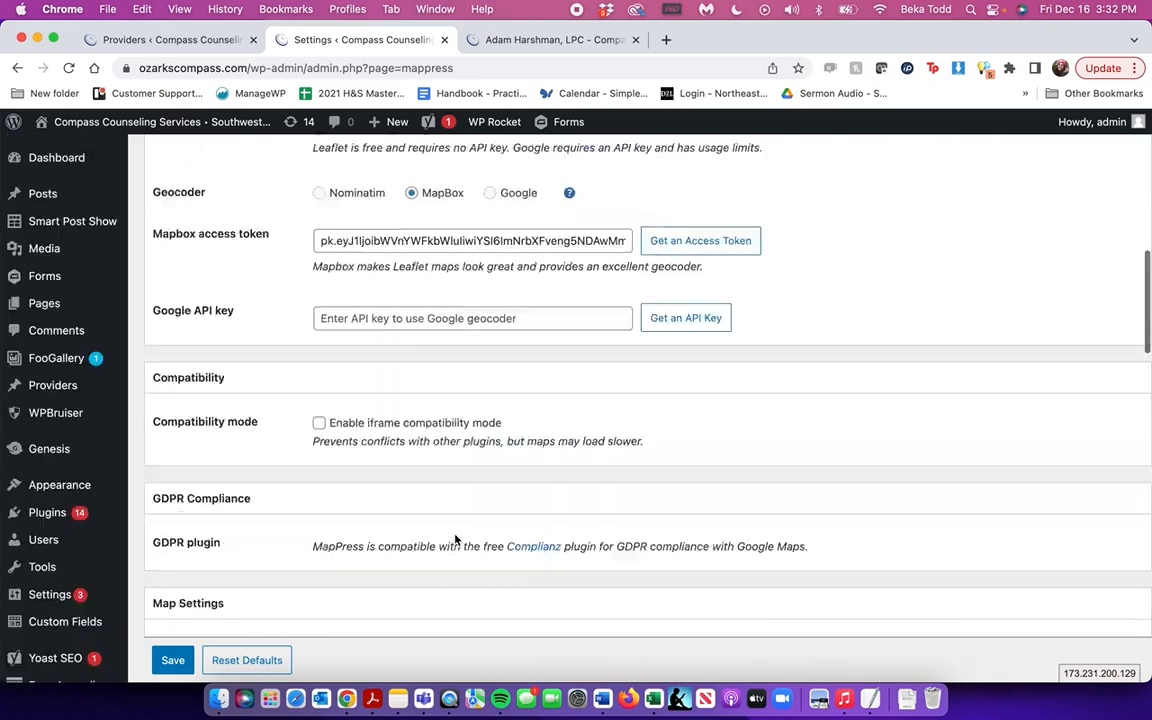
{"action": "scroll", "coordinate": [455, 540], "scroll_direction": "down", "scroll_amount": 3}
{"action": "scroll", "coordinate": [455, 535], "scroll_direction": "down", "scroll_amount": 5}
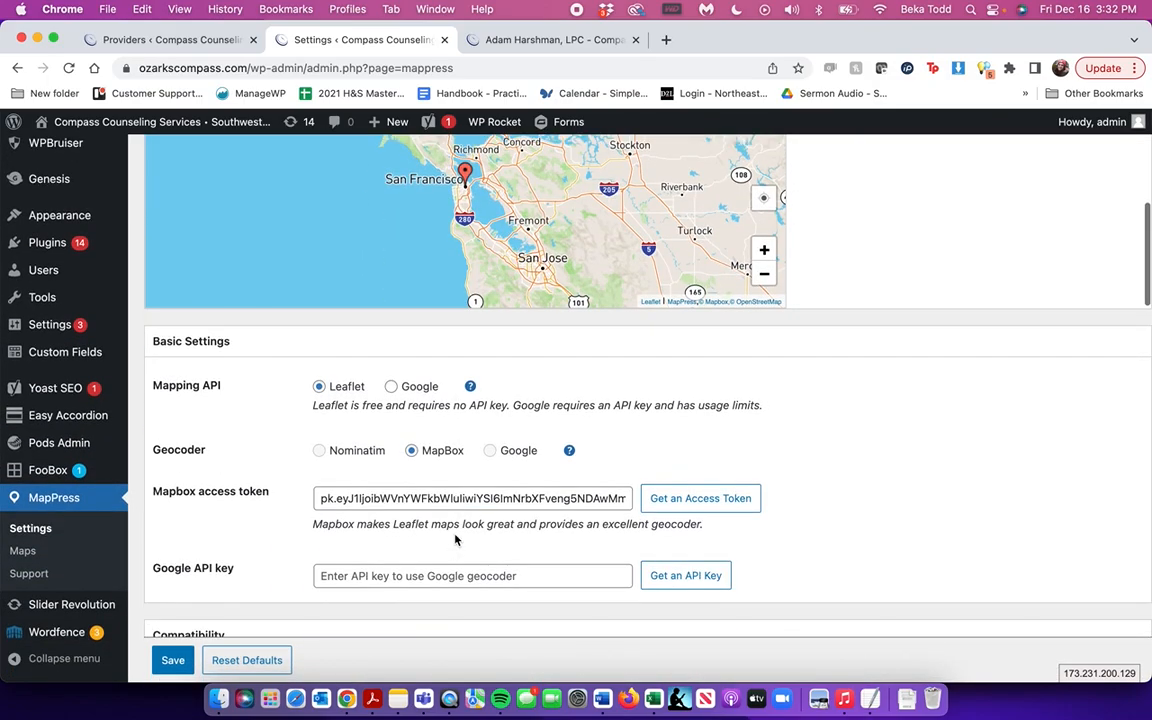
{"action": "scroll", "coordinate": [455, 535], "scroll_direction": "up", "scroll_amount": 2}
- View the footer map on the live provider page, and examine the MapPress settings down to the Miscellaneous map sizes
{"action": "left_click", "coordinate": [515, 45]}
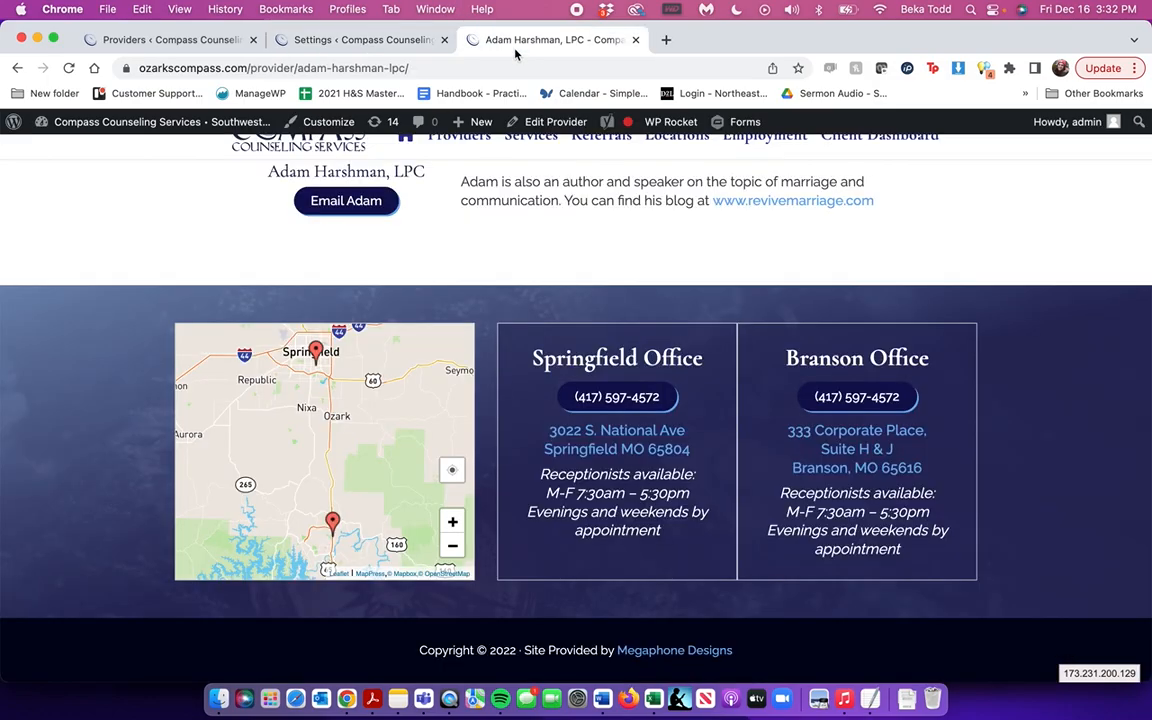
{"action": "left_click", "coordinate": [322, 44]}
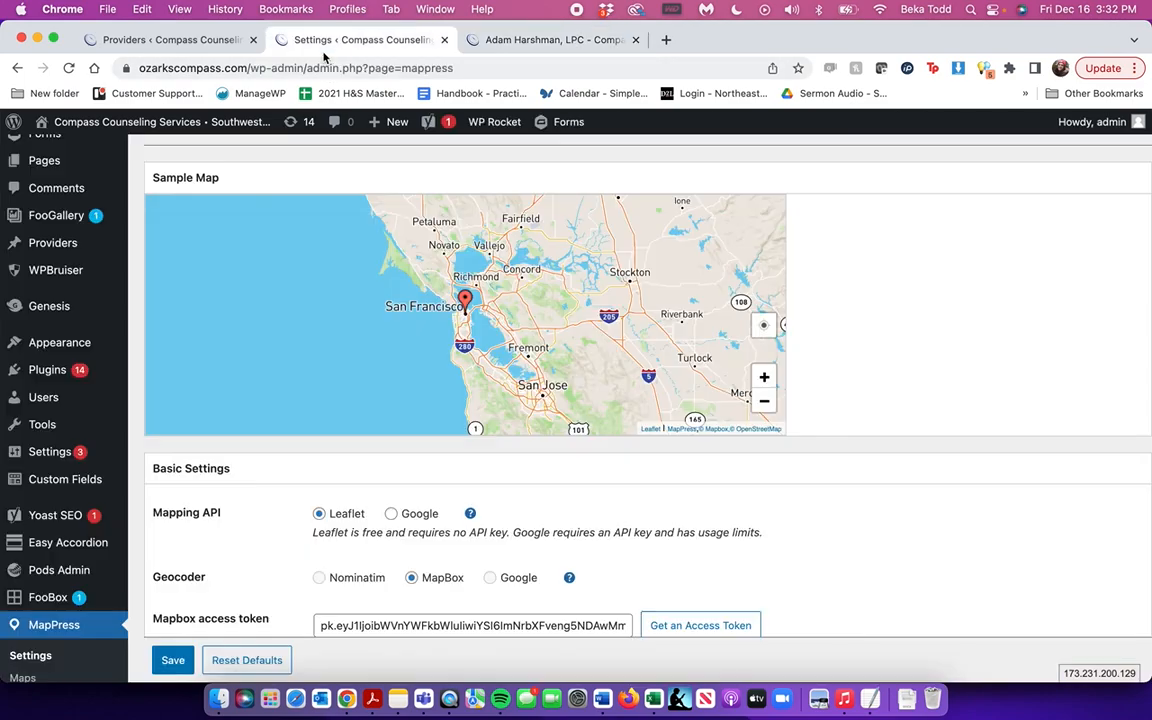
{"action": "scroll", "coordinate": [528, 581], "scroll_direction": "down", "scroll_amount": 8}
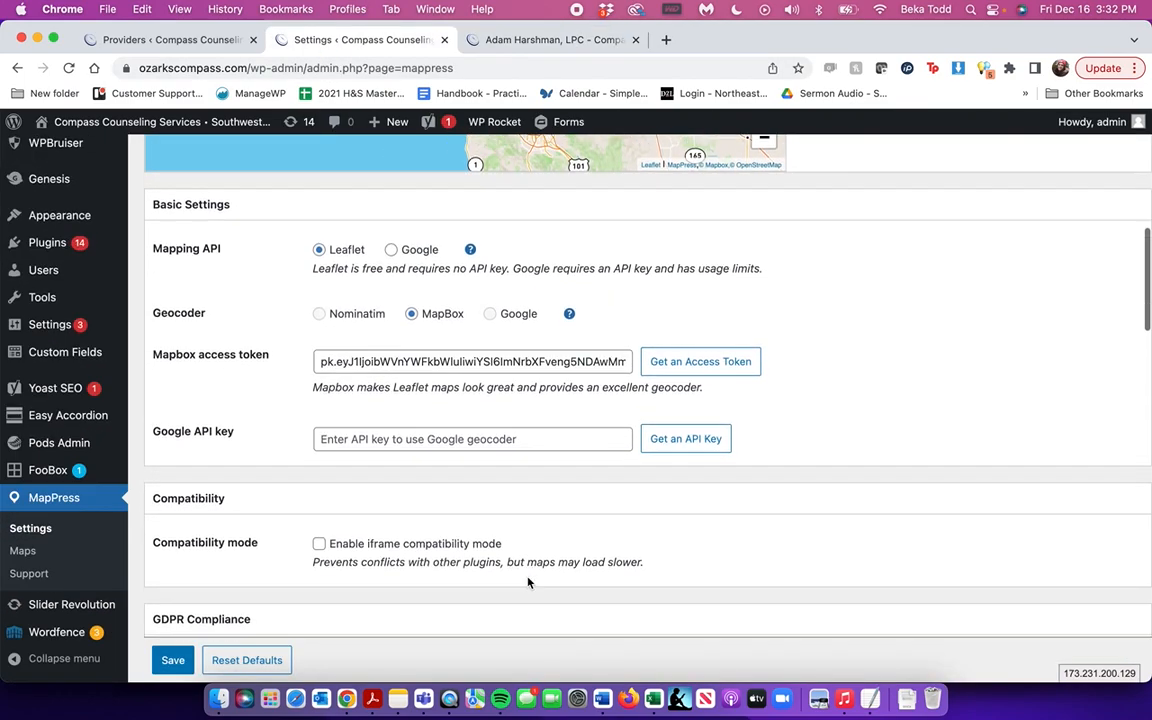
{"action": "scroll", "coordinate": [528, 582], "scroll_direction": "down", "scroll_amount": 10}
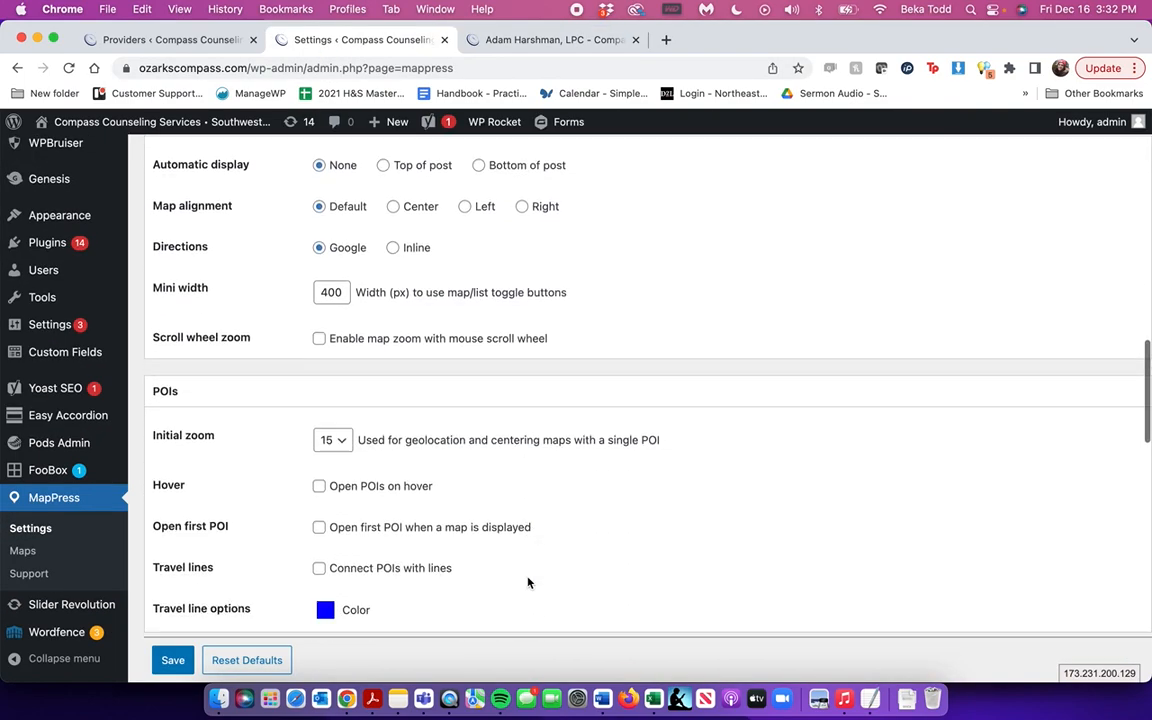
{"action": "scroll", "coordinate": [528, 582], "scroll_direction": "down", "scroll_amount": 10}
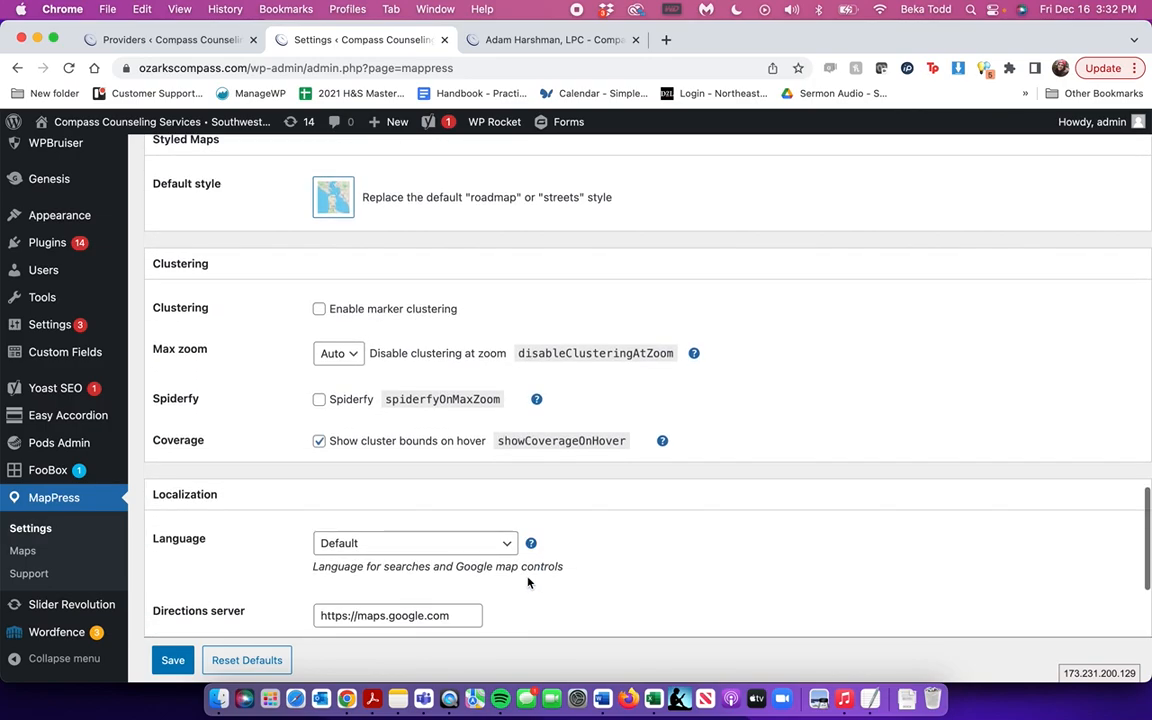
{"action": "scroll", "coordinate": [528, 582], "scroll_direction": "down", "scroll_amount": 3}
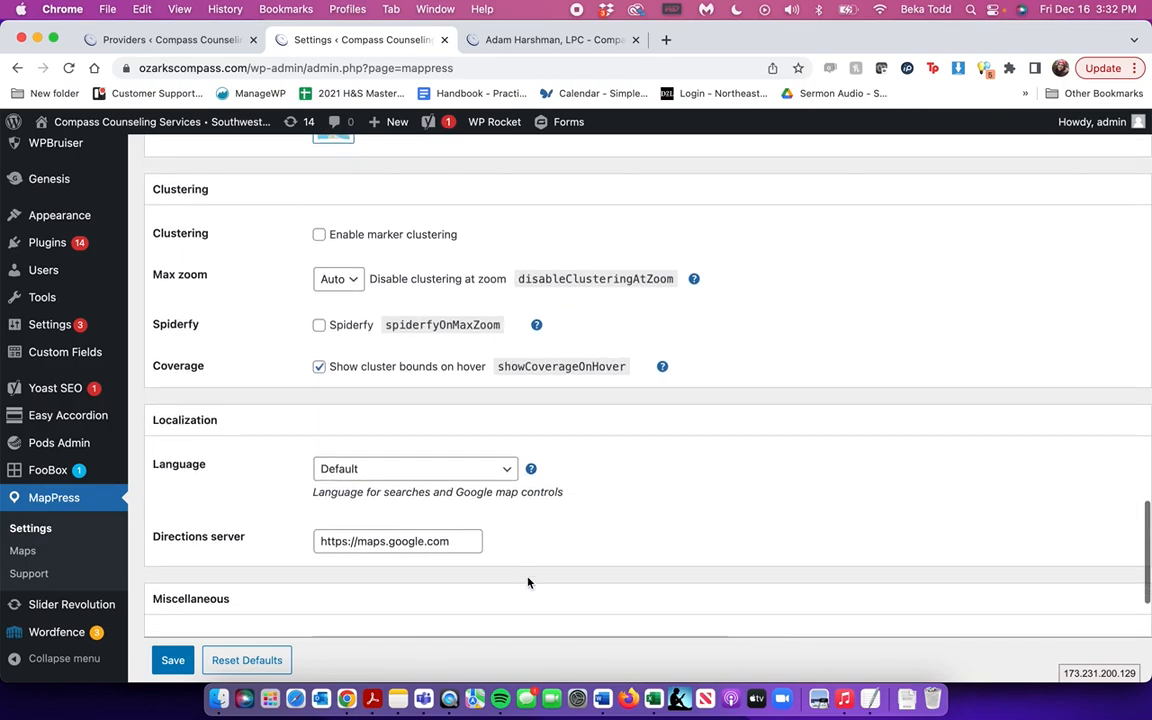
{"action": "scroll", "coordinate": [528, 582], "scroll_direction": "down", "scroll_amount": 10}
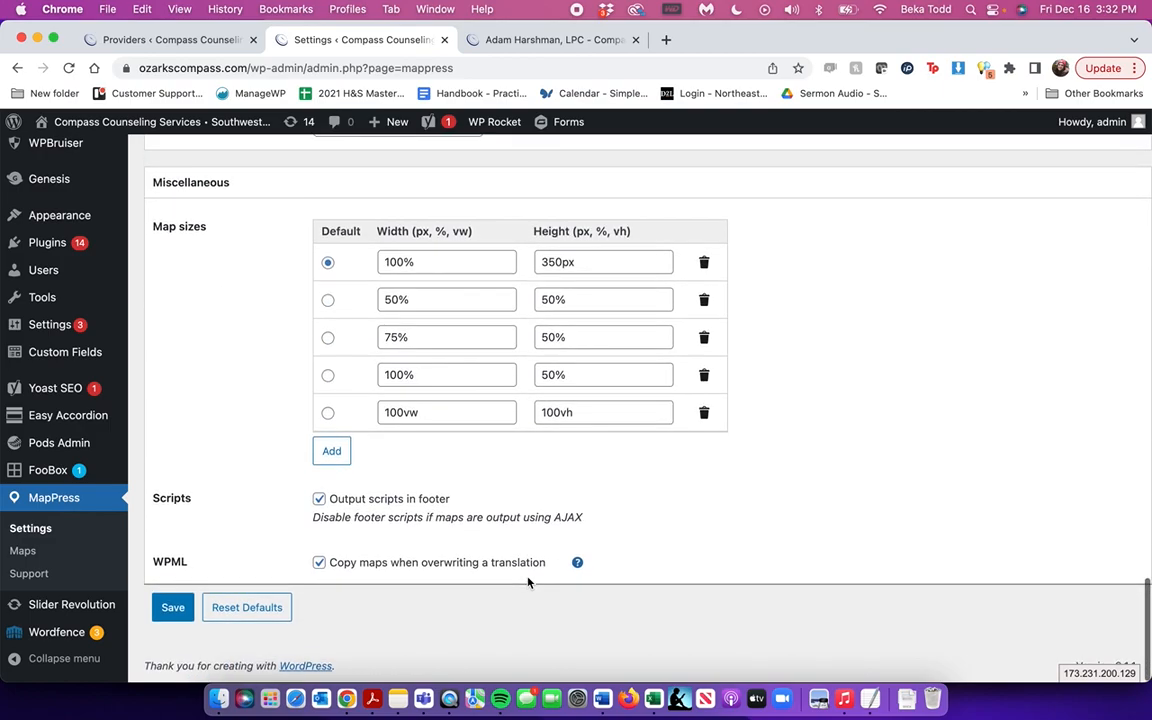
- Open the Compass Locations map from the MapPress maps list and view the Compass • Springfield marker's title and address
{"action": "left_click", "coordinate": [22, 551]}
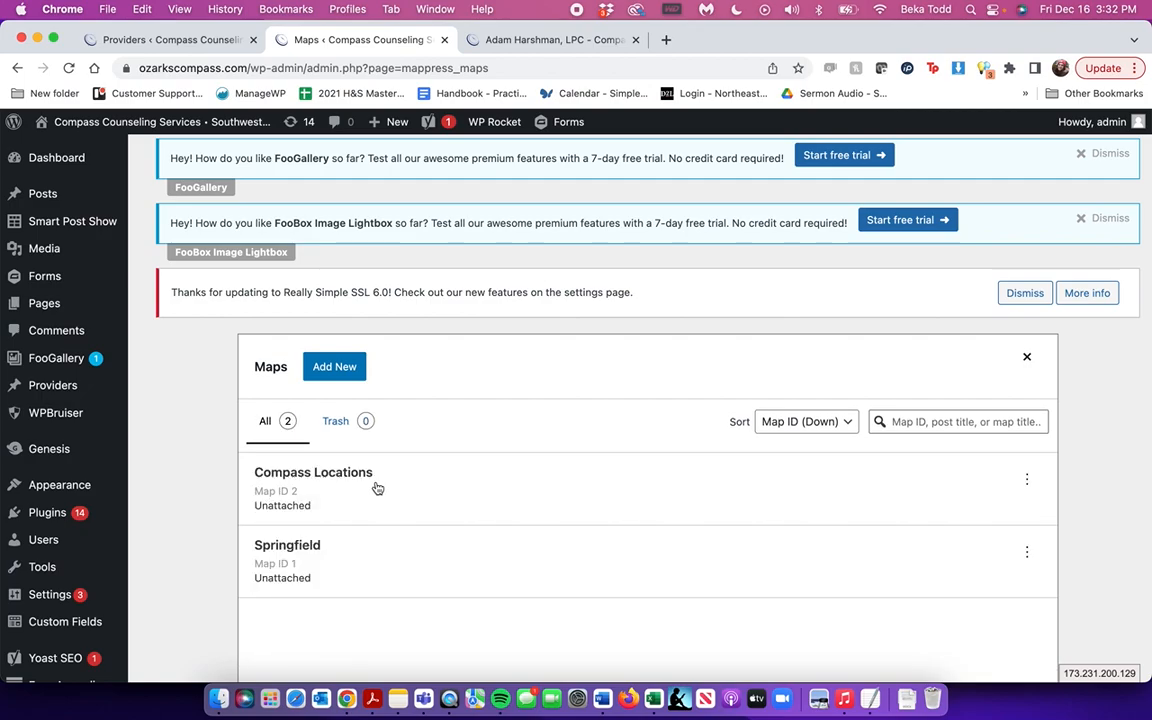
{"action": "left_click", "coordinate": [514, 481]}
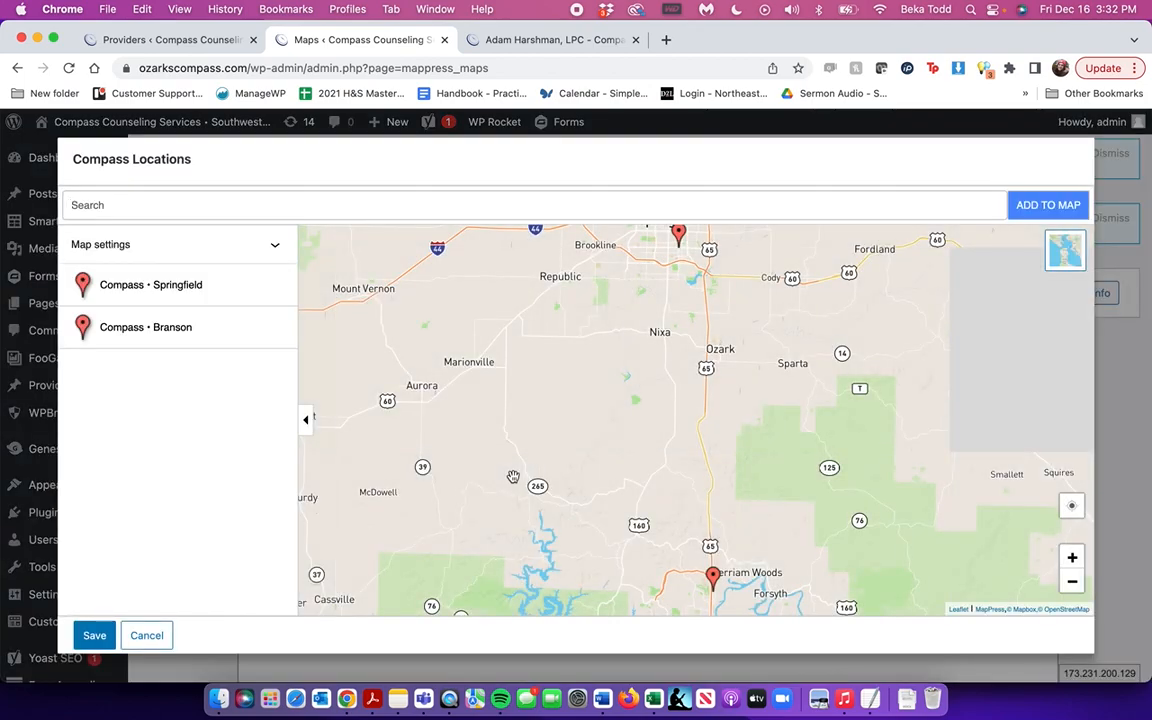
{"action": "left_click", "coordinate": [204, 292]}
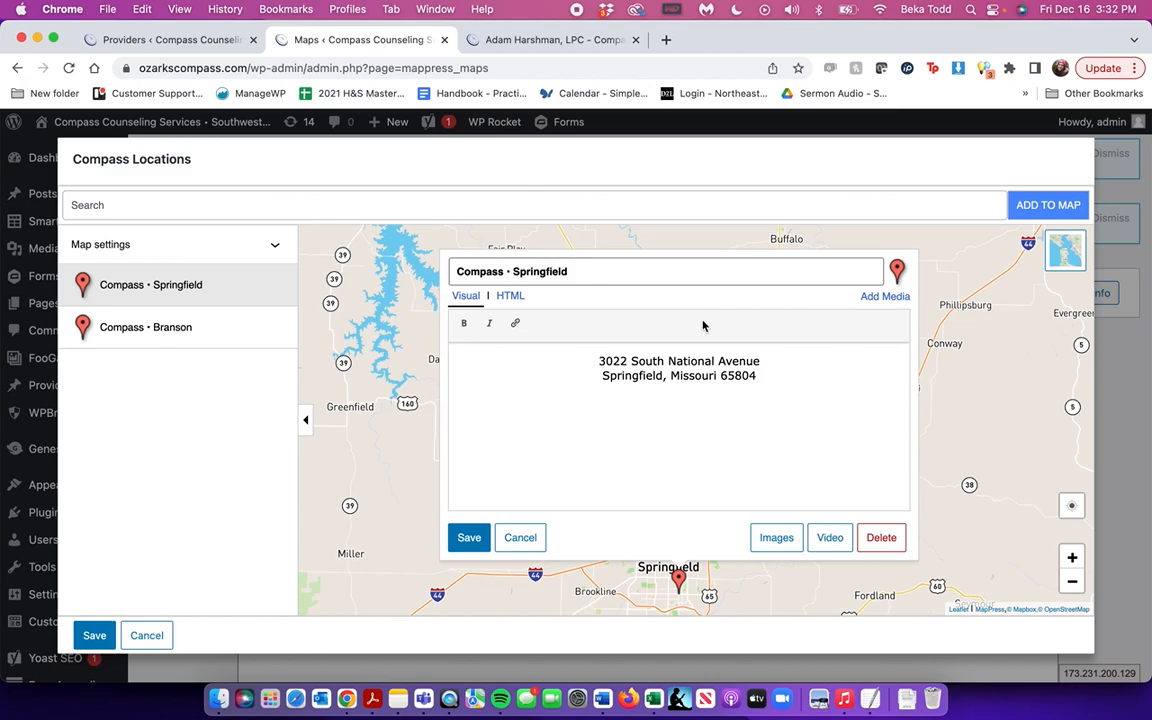
{"action": "left_click", "coordinate": [779, 274]}
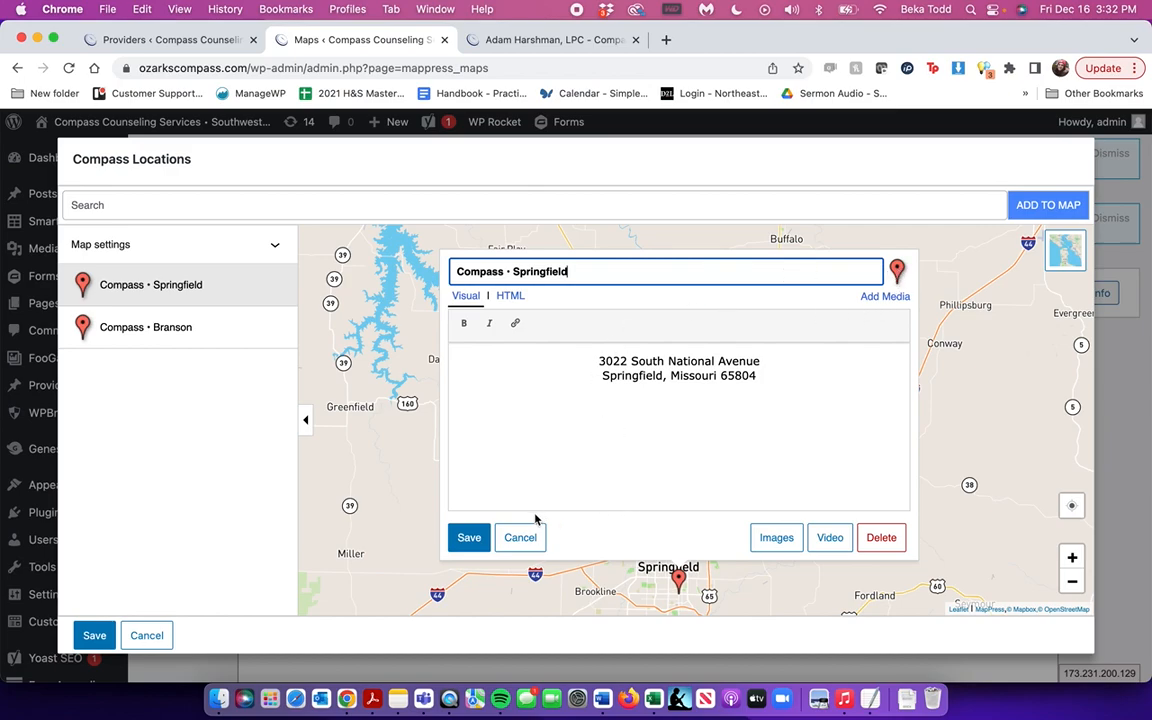
- View the Compass • Branson marker's address in visual and HTML form, recheck the Springfield marker, and leave the map without saving
{"action": "left_click", "coordinate": [186, 336]}
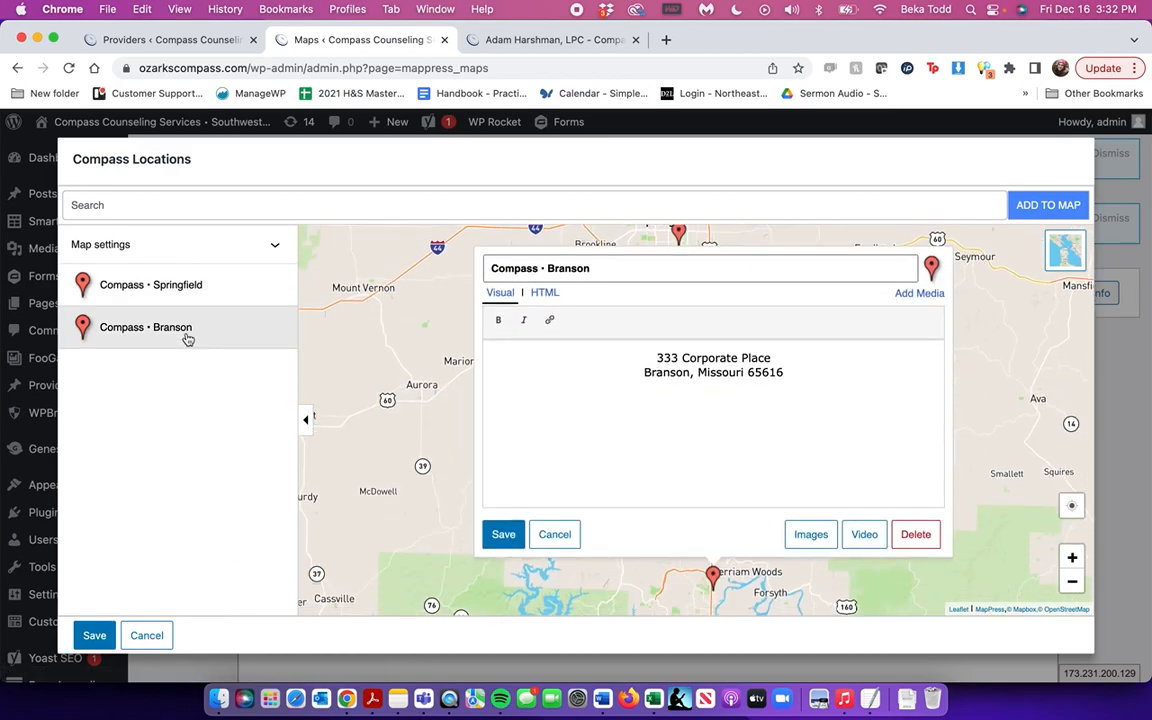
{"action": "left_click", "coordinate": [550, 293]}
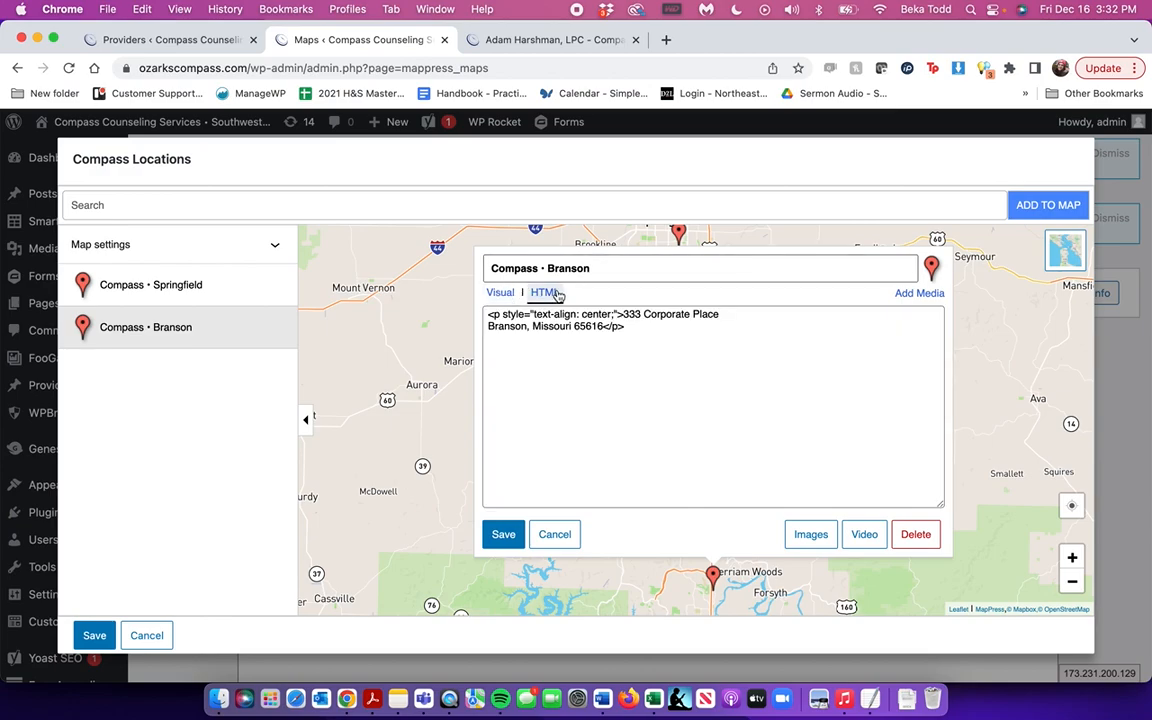
{"action": "left_click", "coordinate": [503, 293]}
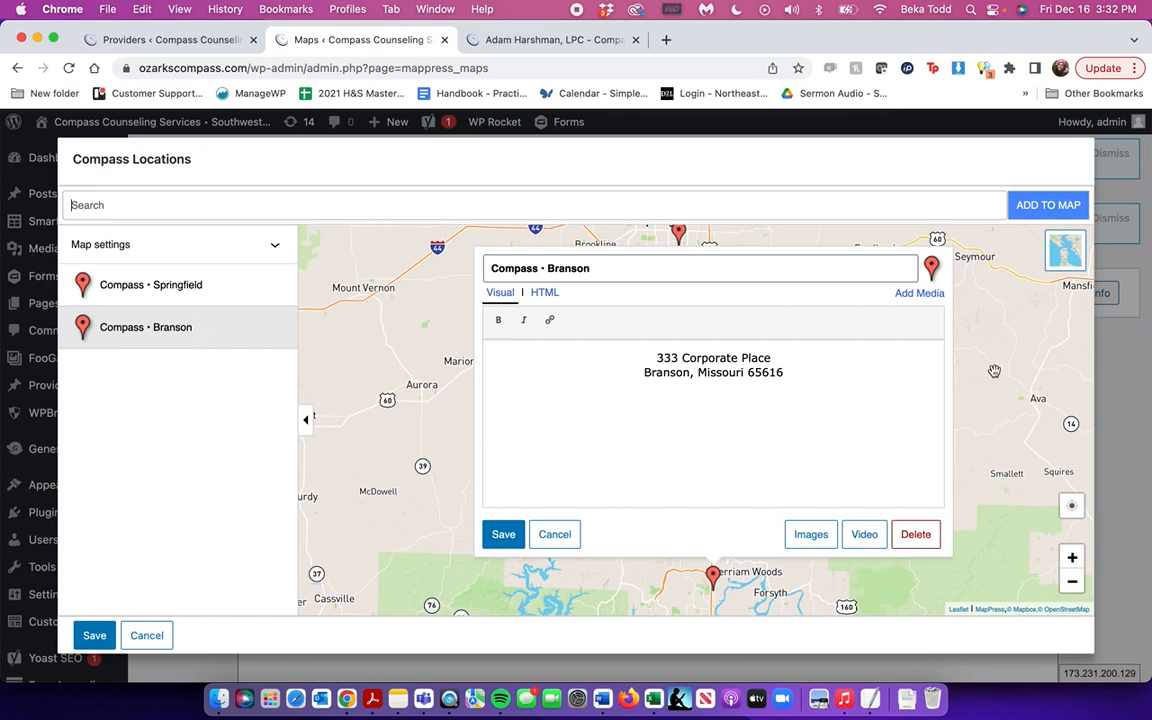
{"action": "left_click", "coordinate": [140, 288]}
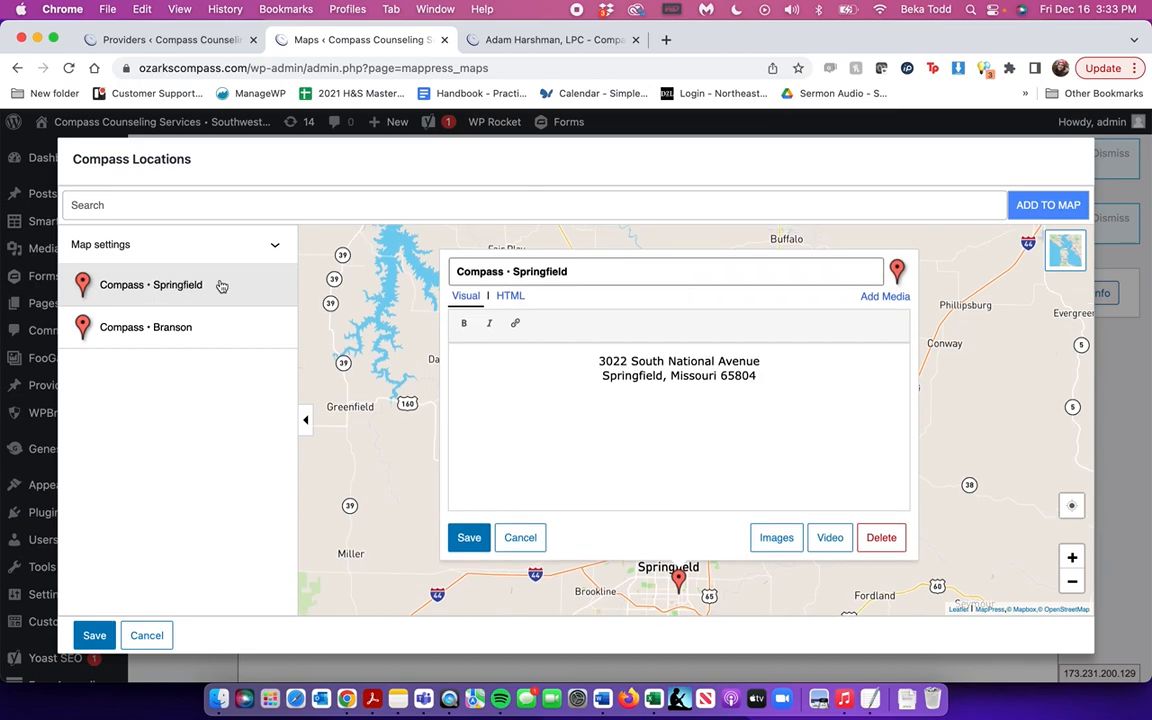
{"action": "left_click", "coordinate": [146, 637]}
- Visit the live homepage and look over it from the welcome banner to the footer map and office details
{"action": "scroll", "coordinate": [448, 408], "scroll_direction": "down", "scroll_amount": 3}
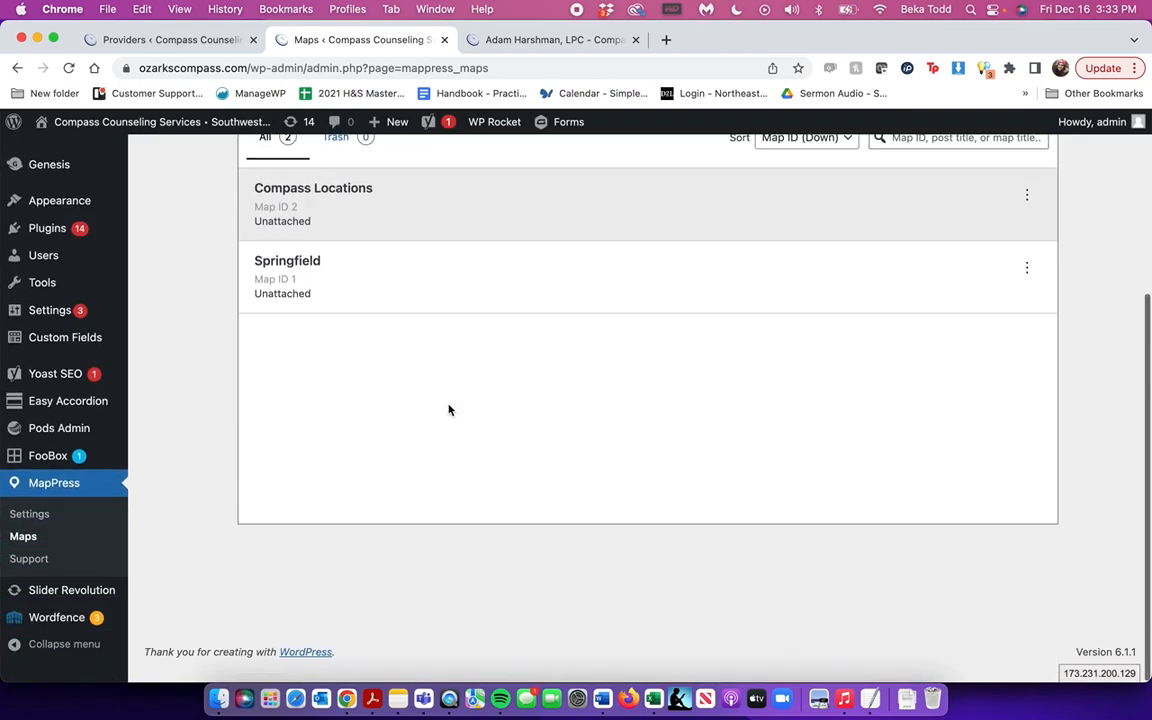
{"action": "scroll", "coordinate": [58, 621], "scroll_direction": "up", "scroll_amount": 5}
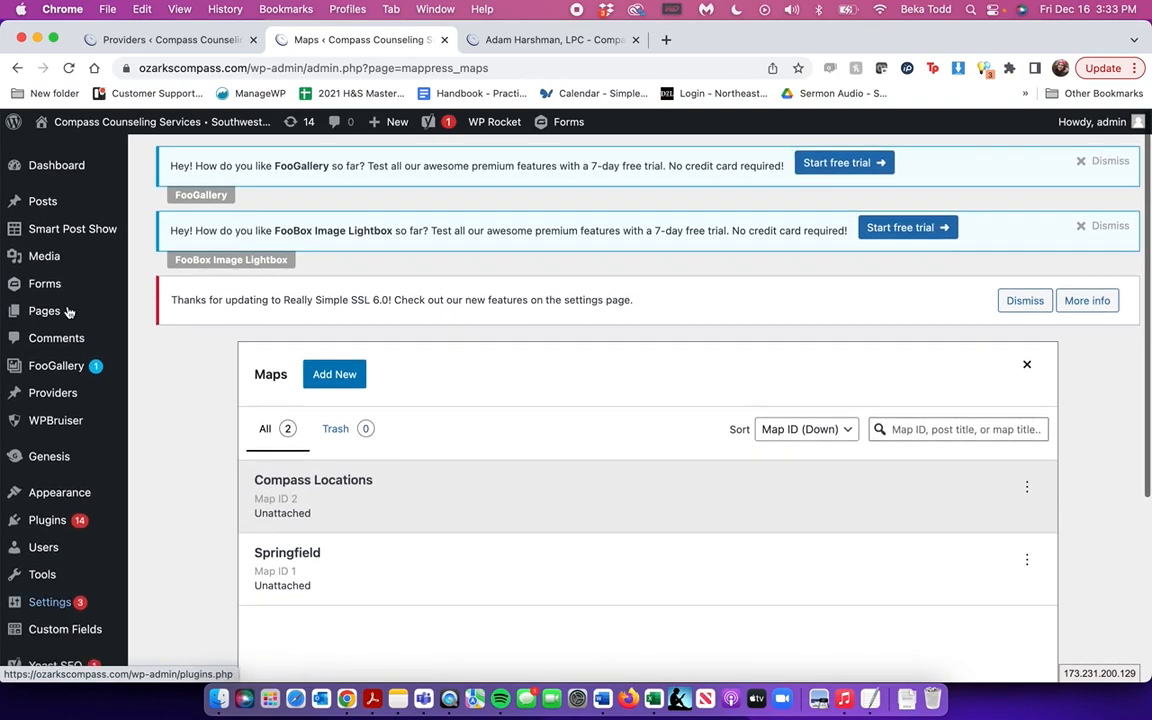
{"action": "left_click", "coordinate": [55, 127]}
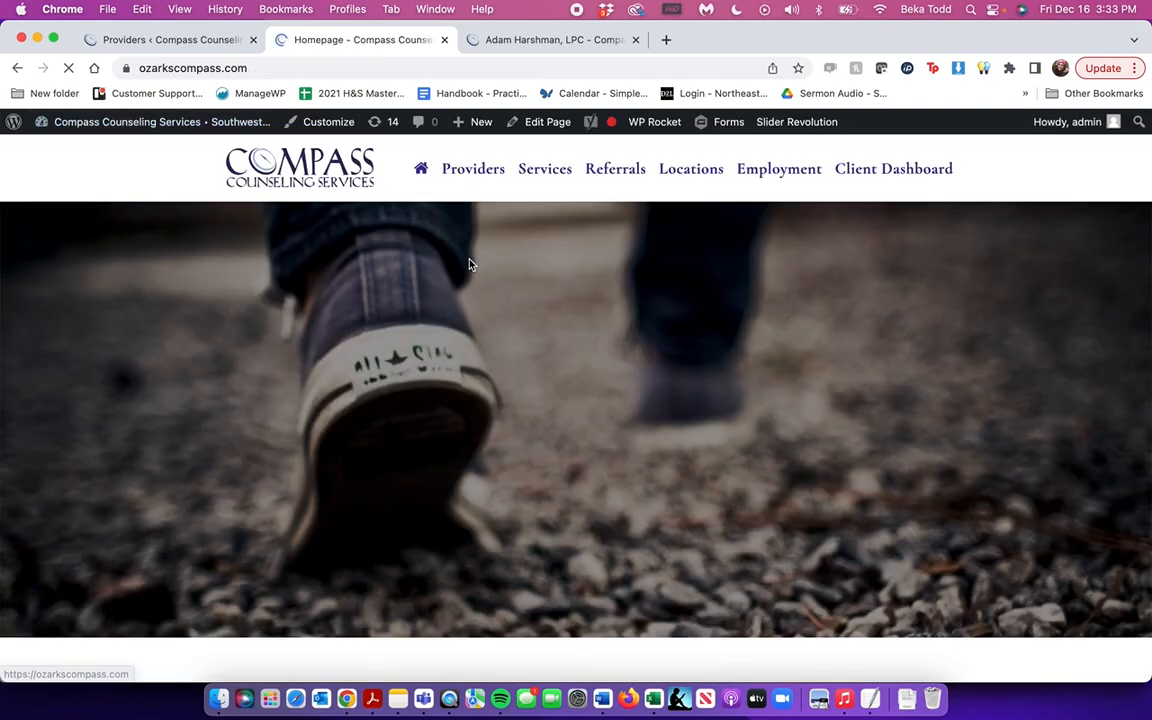
{"action": "scroll", "coordinate": [470, 264], "scroll_direction": "down", "scroll_amount": 15}
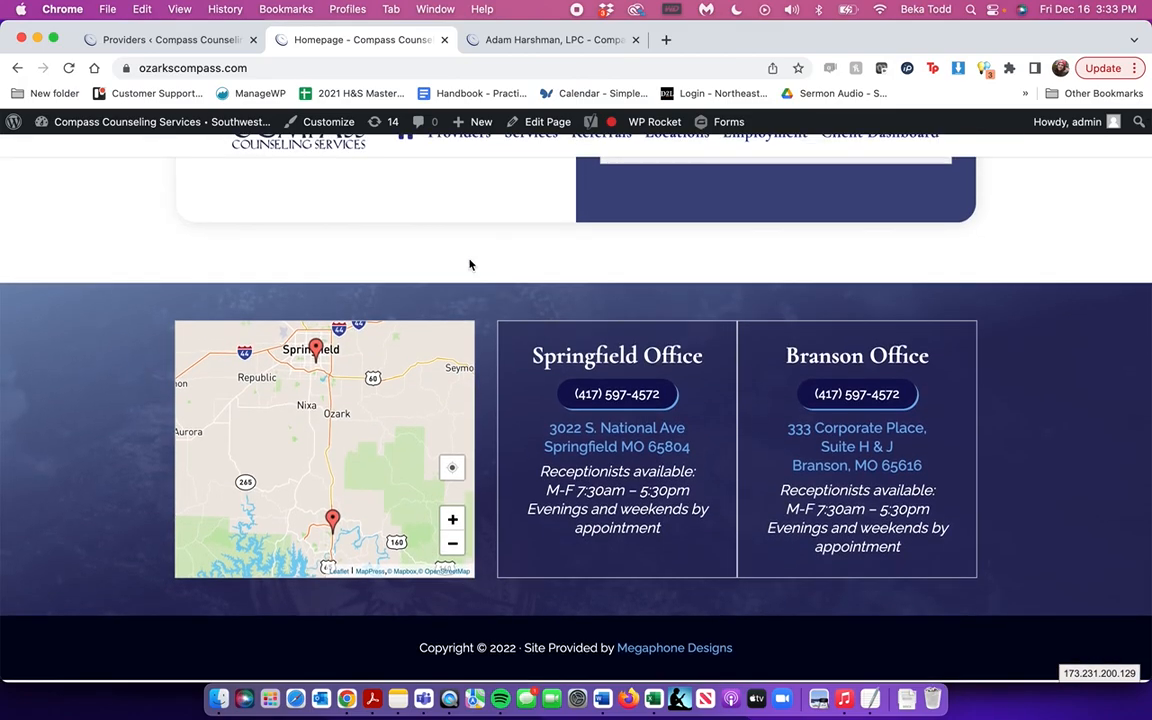
{"action": "scroll", "coordinate": [470, 264], "scroll_direction": "up", "scroll_amount": 15}
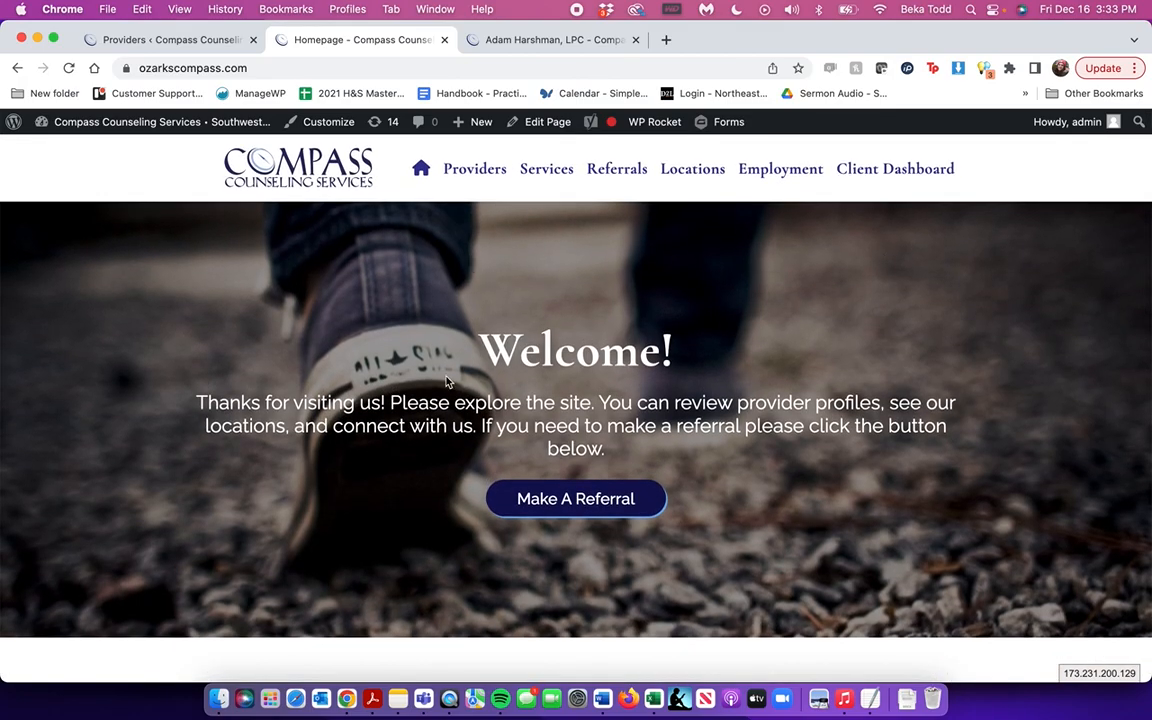